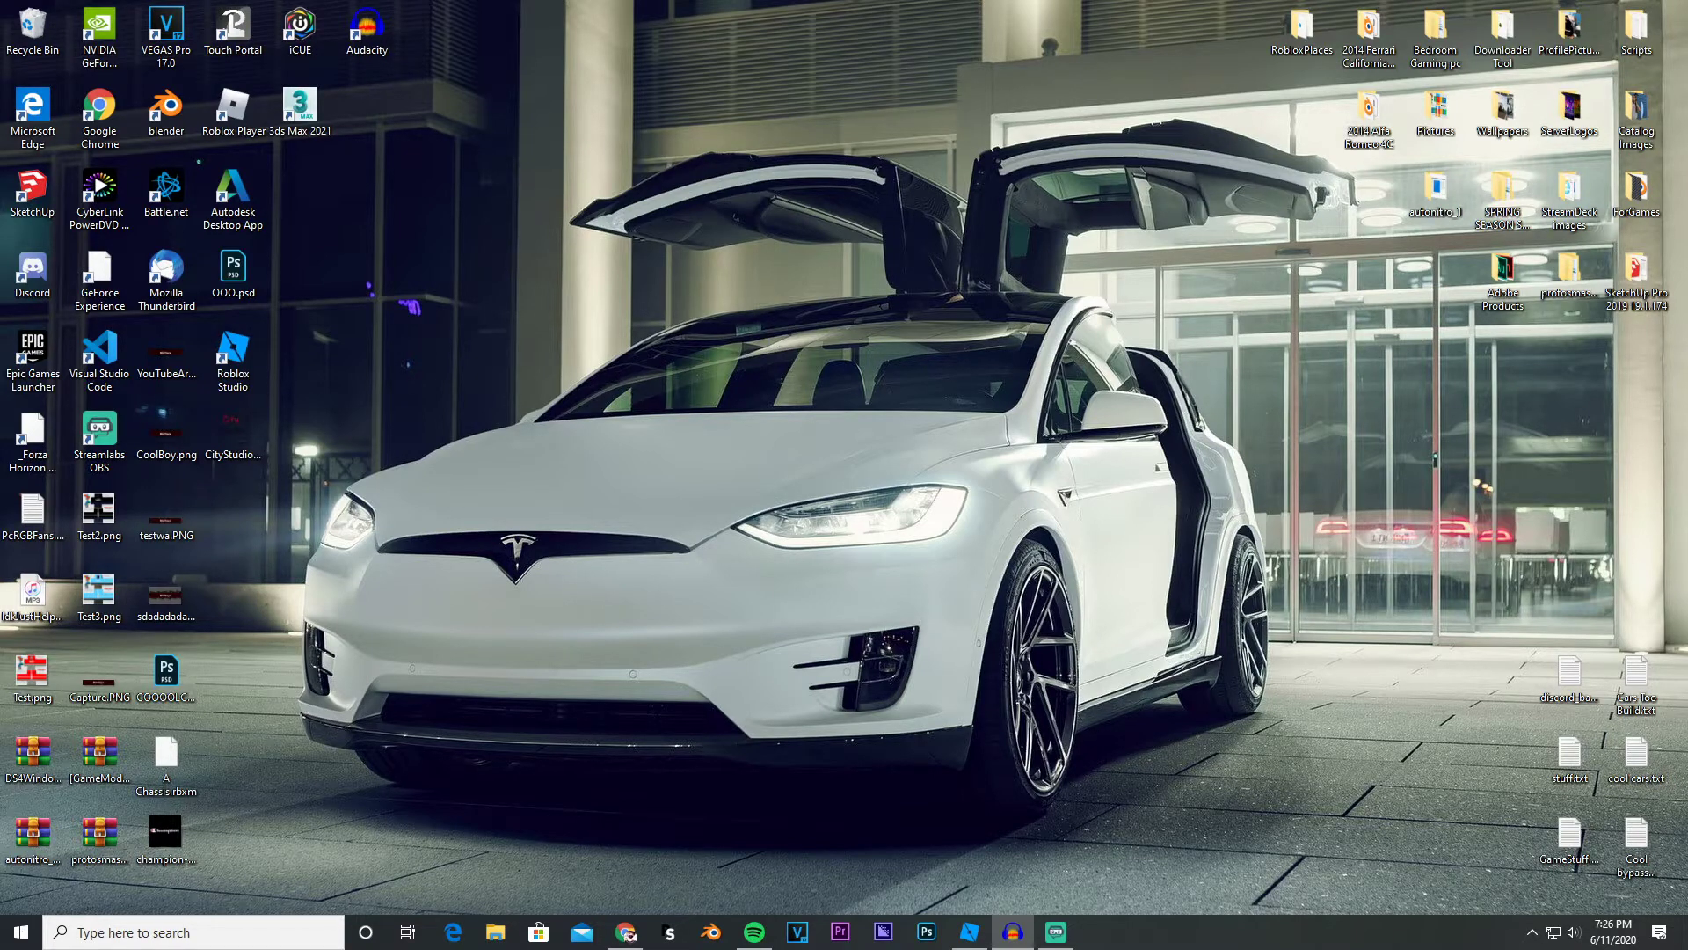
# - Open and hide the Mail app, then restore Chrome showing a blank New Tab page
pyautogui.click(601, 937)
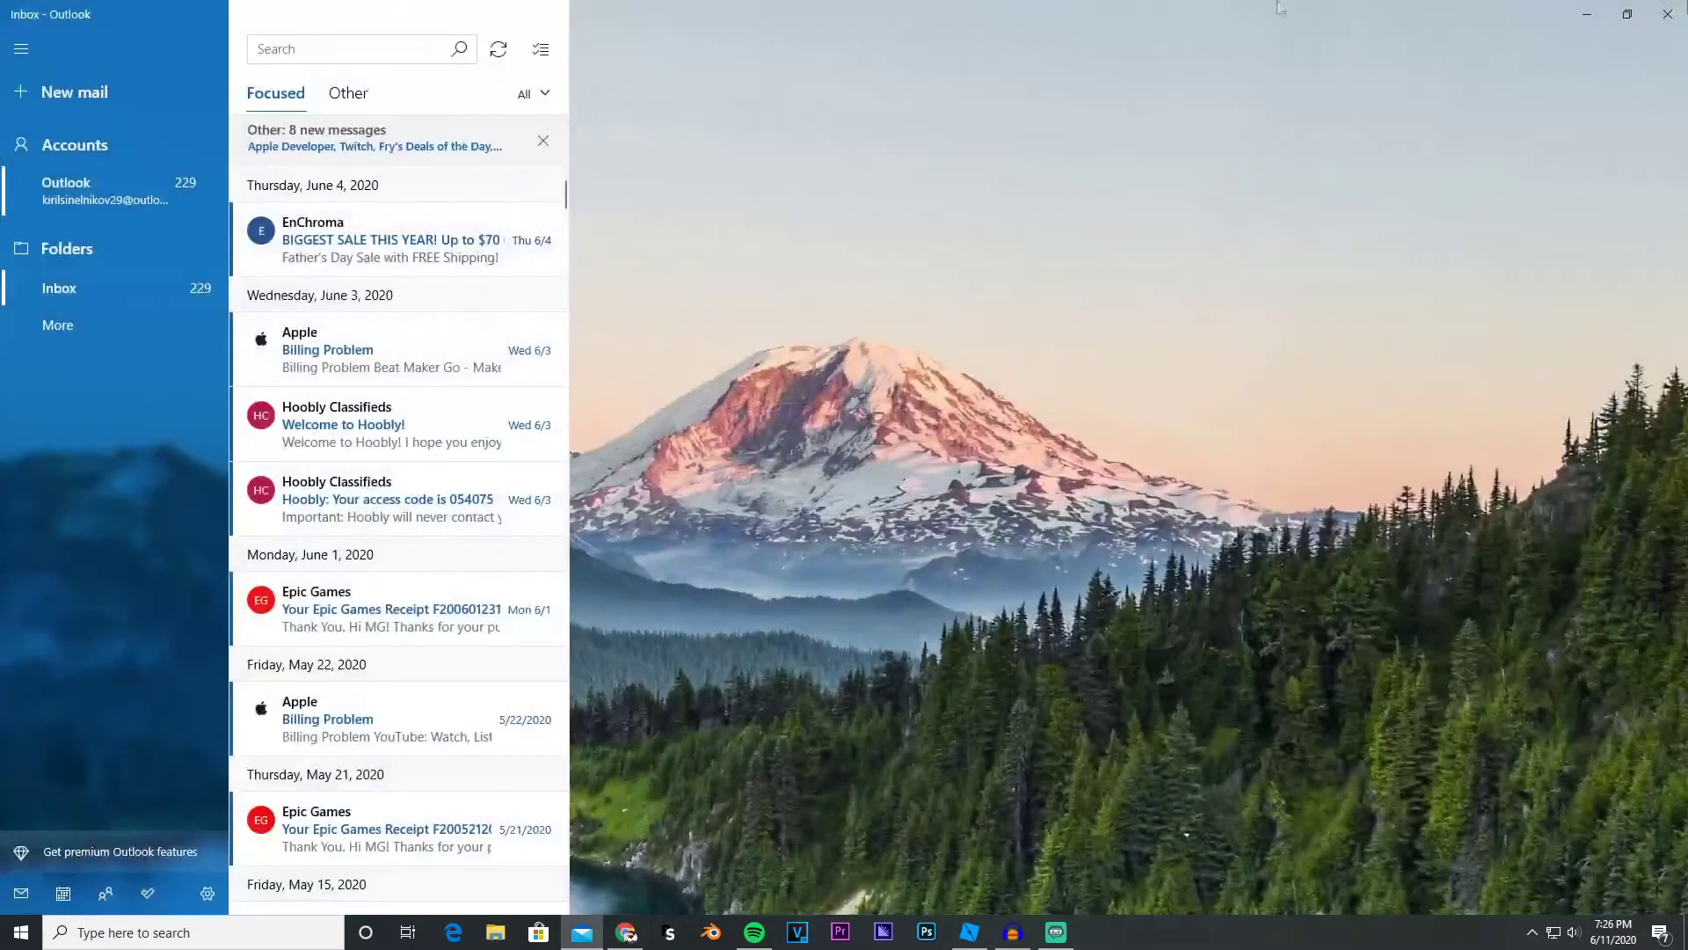
pyautogui.click(601, 937)
pyautogui.click(626, 932)
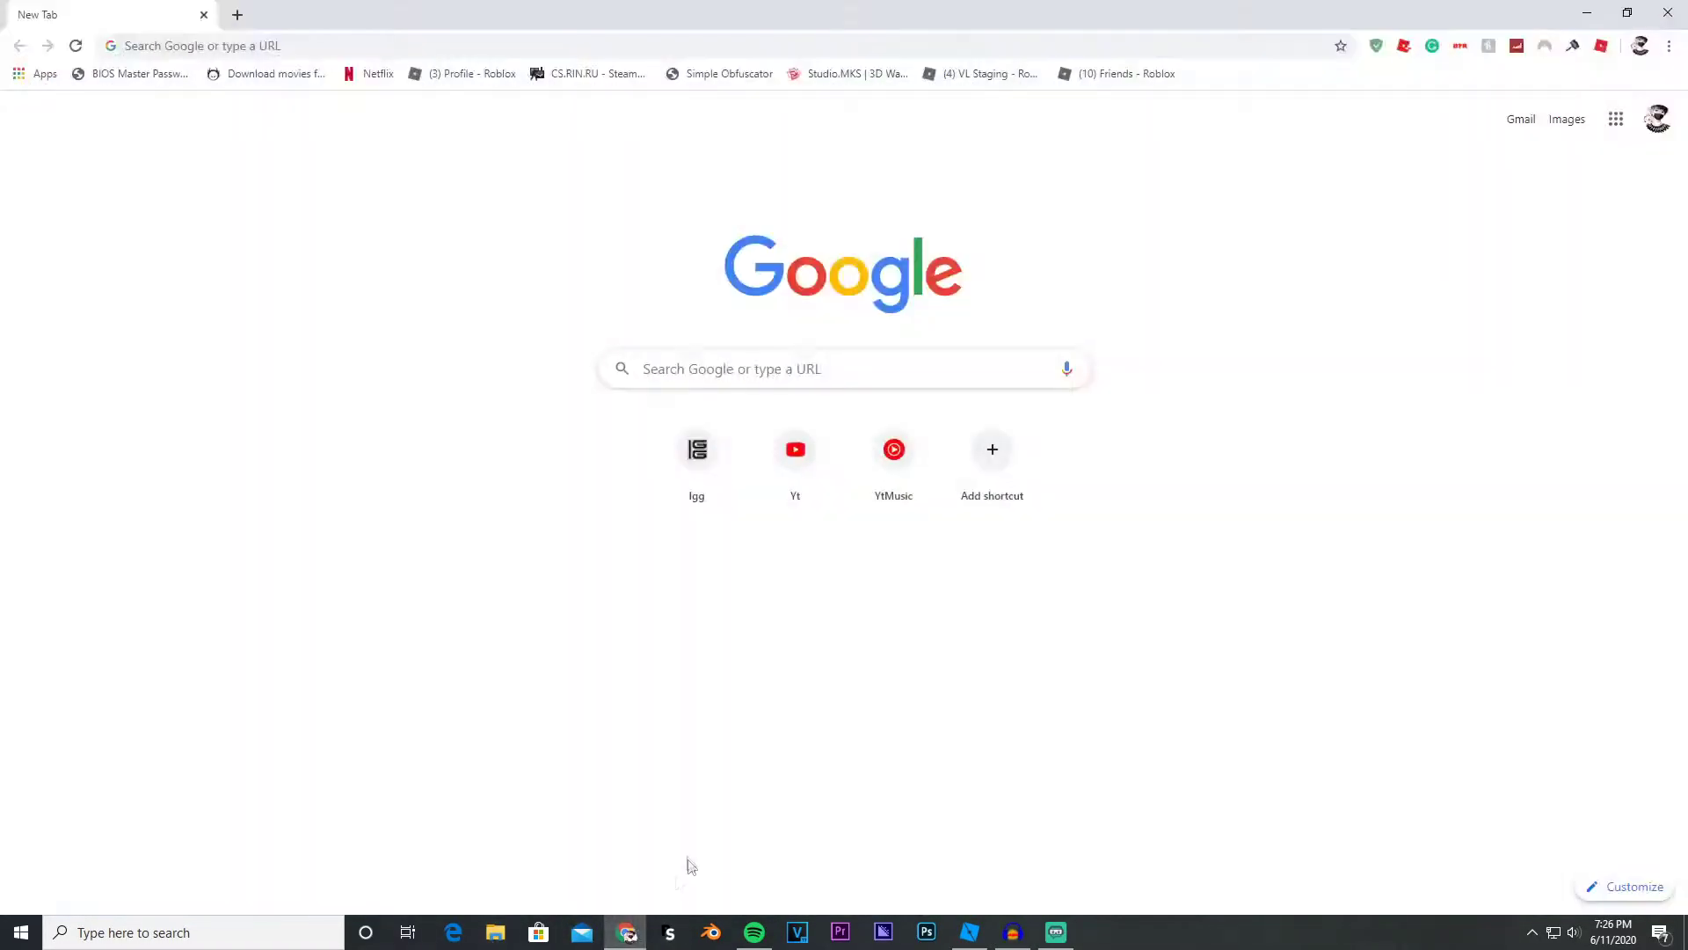
# - Go to 3dwarehouse.sketchup.com and place the cursor in its model search box
pyautogui.click(647, 37)
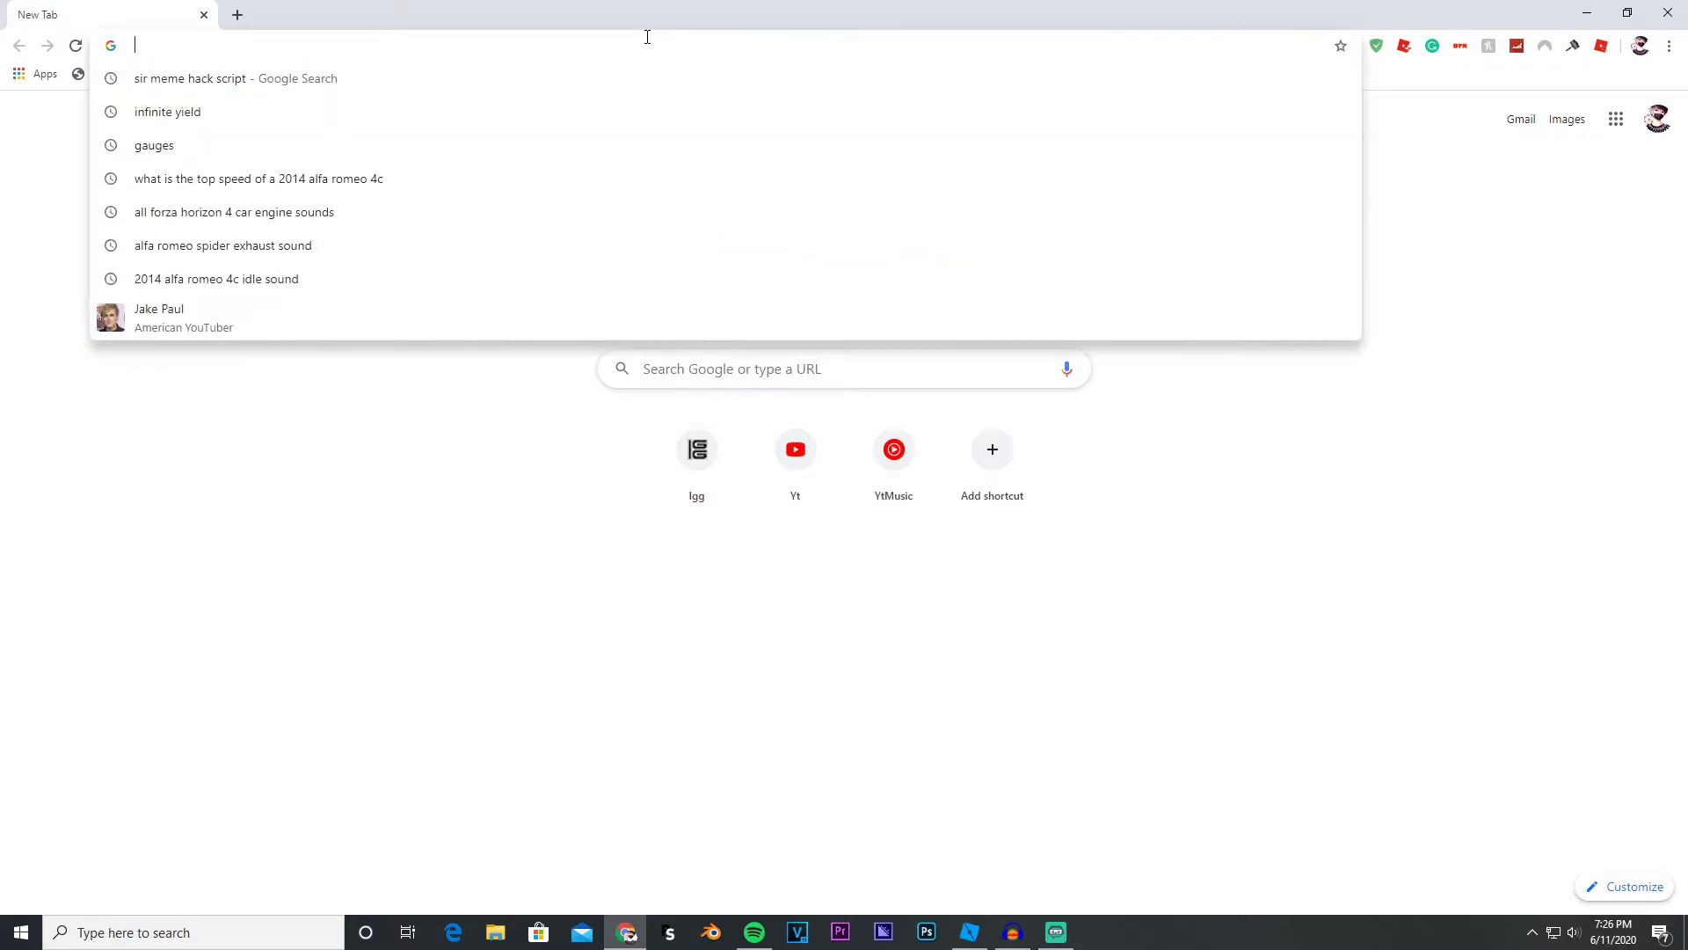
pyautogui.write('3dwarehouse.sketchup.com/?hl=en')
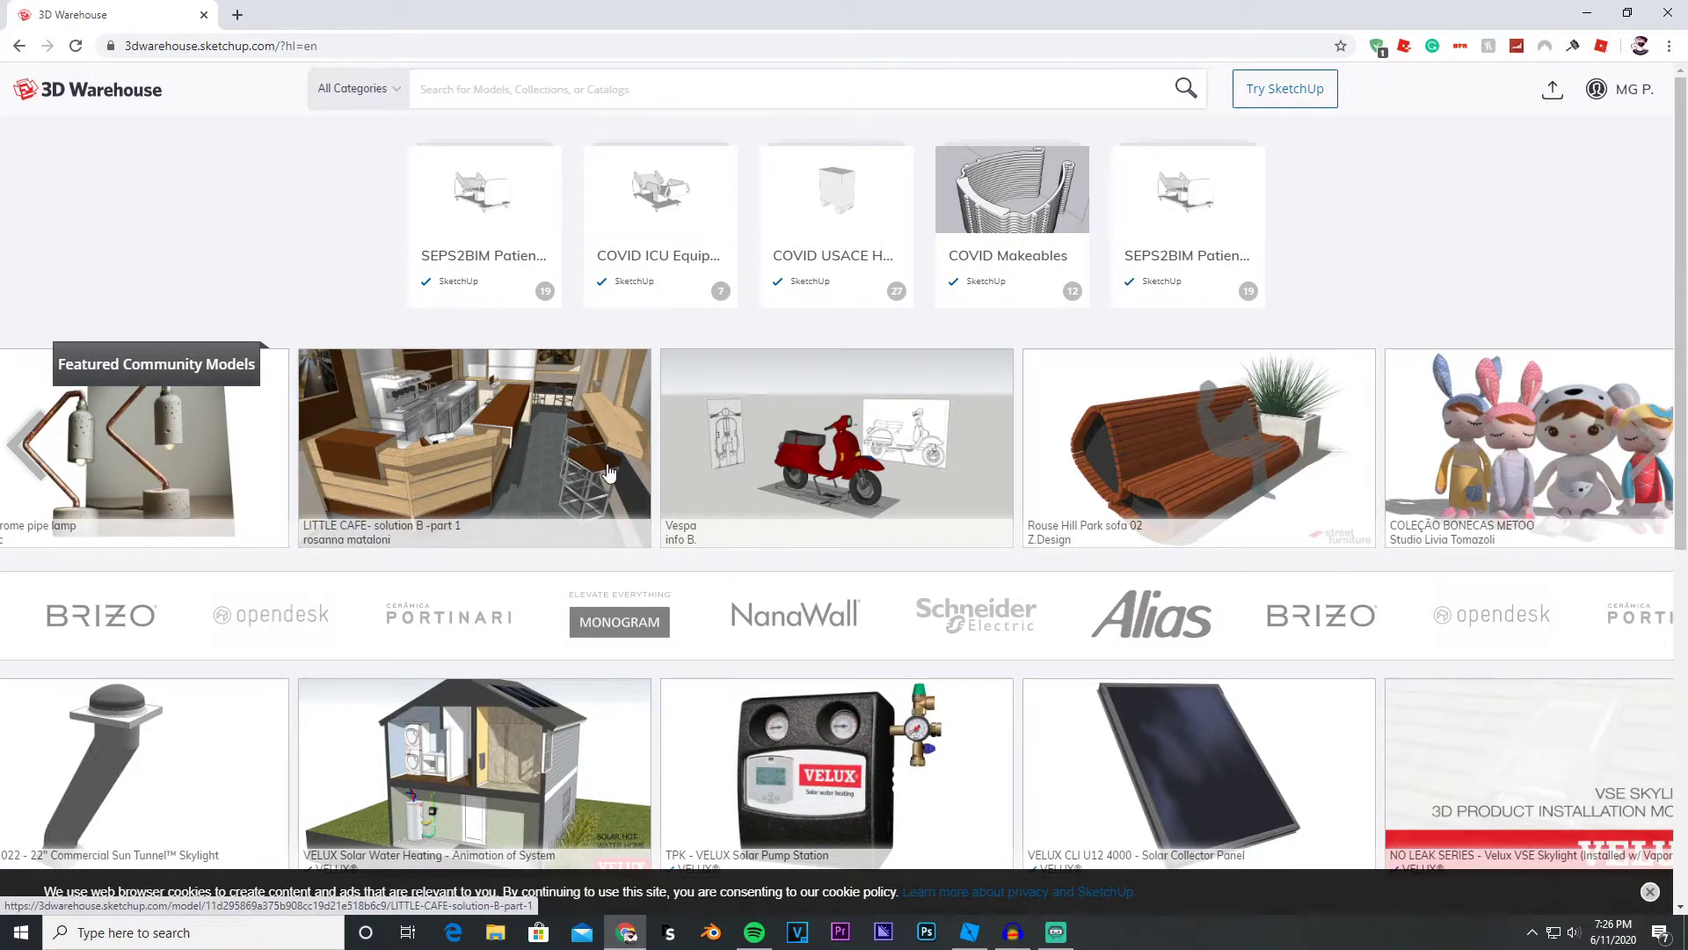
pyautogui.click(568, 85)
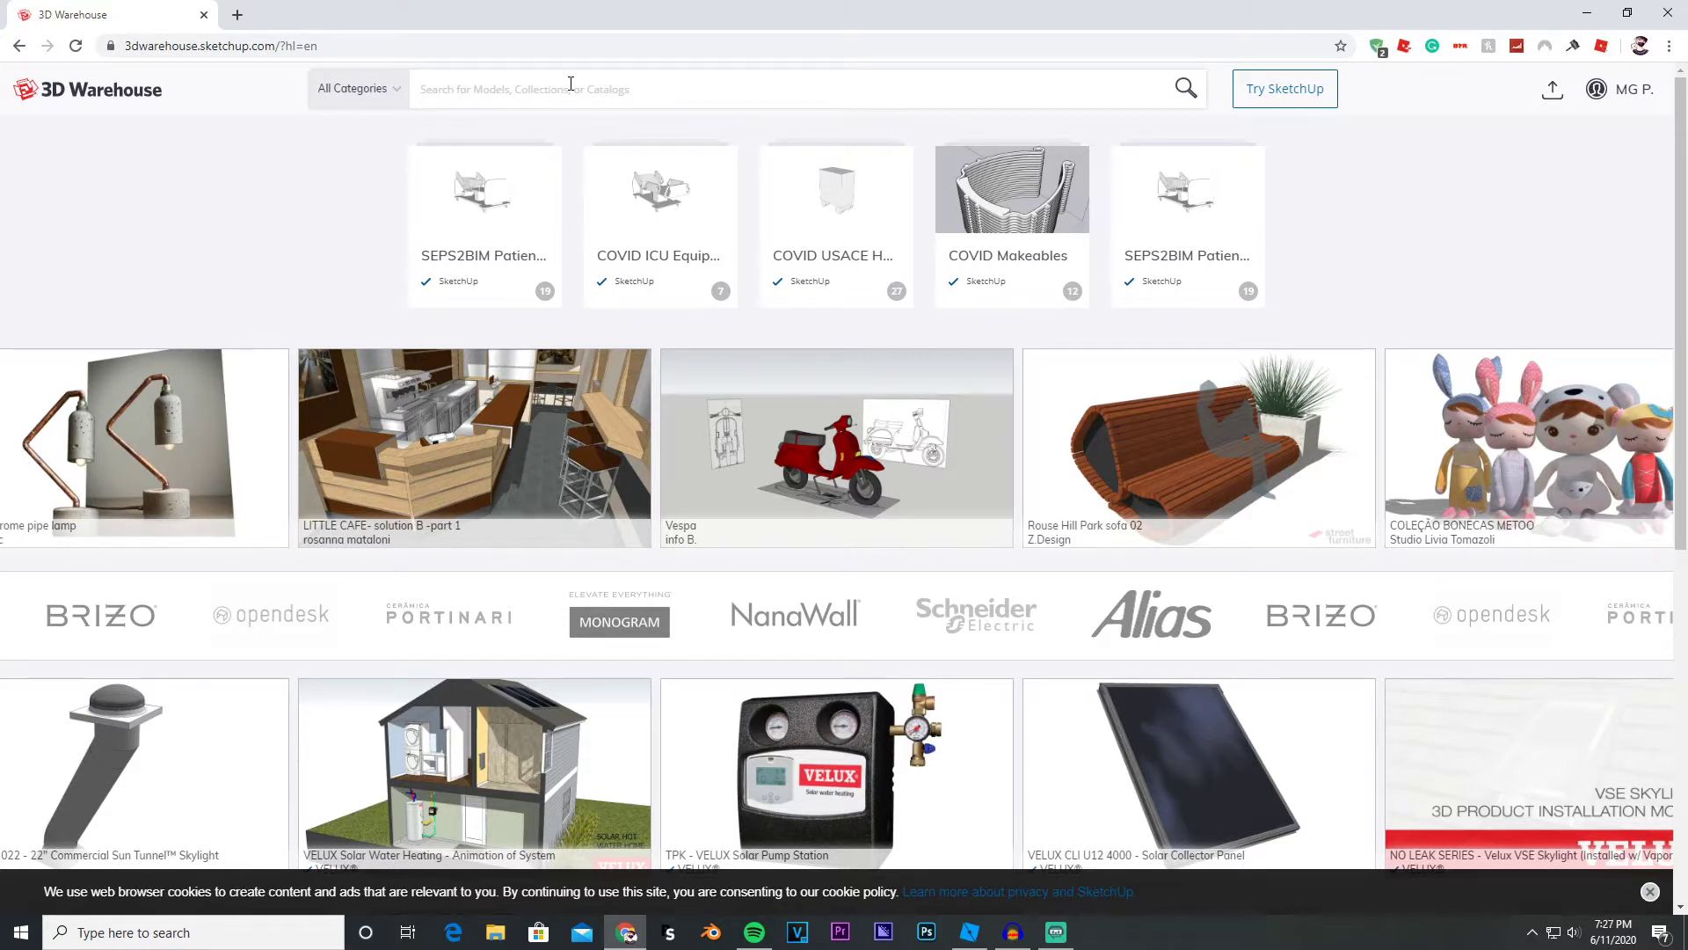
# - Search 3D Warehouse for 'Ferrari' and scroll the results to the F8 Tributo
pyautogui.write('Ferrari')
pyautogui.press('Return')
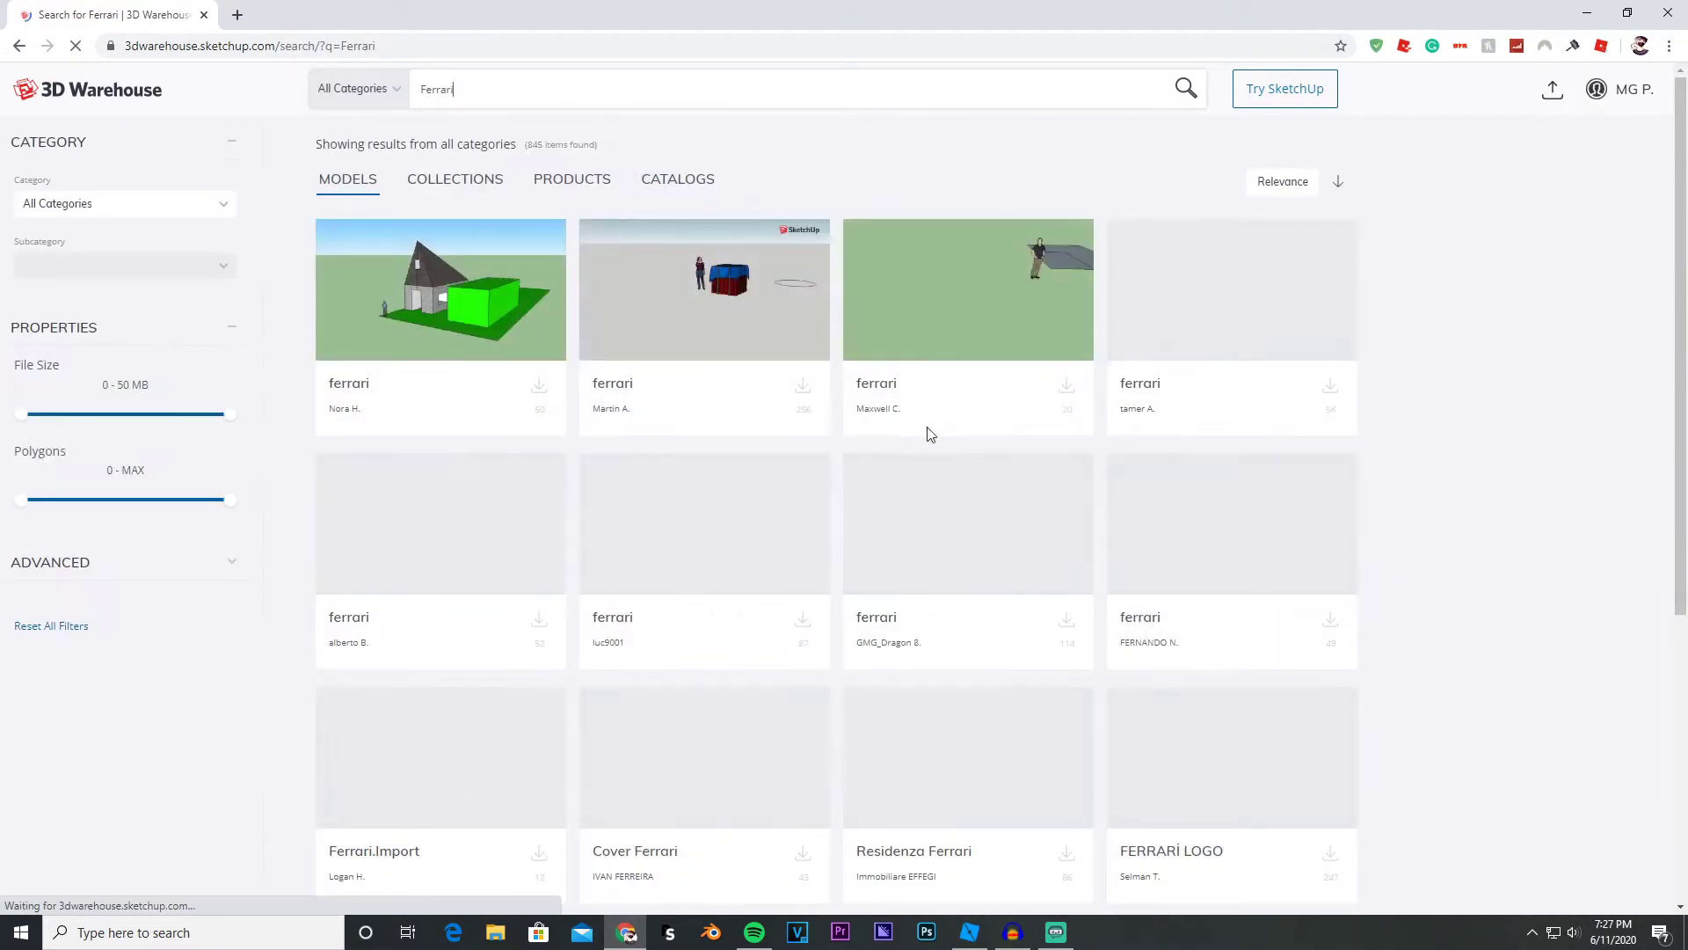
pyautogui.scroll(-10, 615, 426)
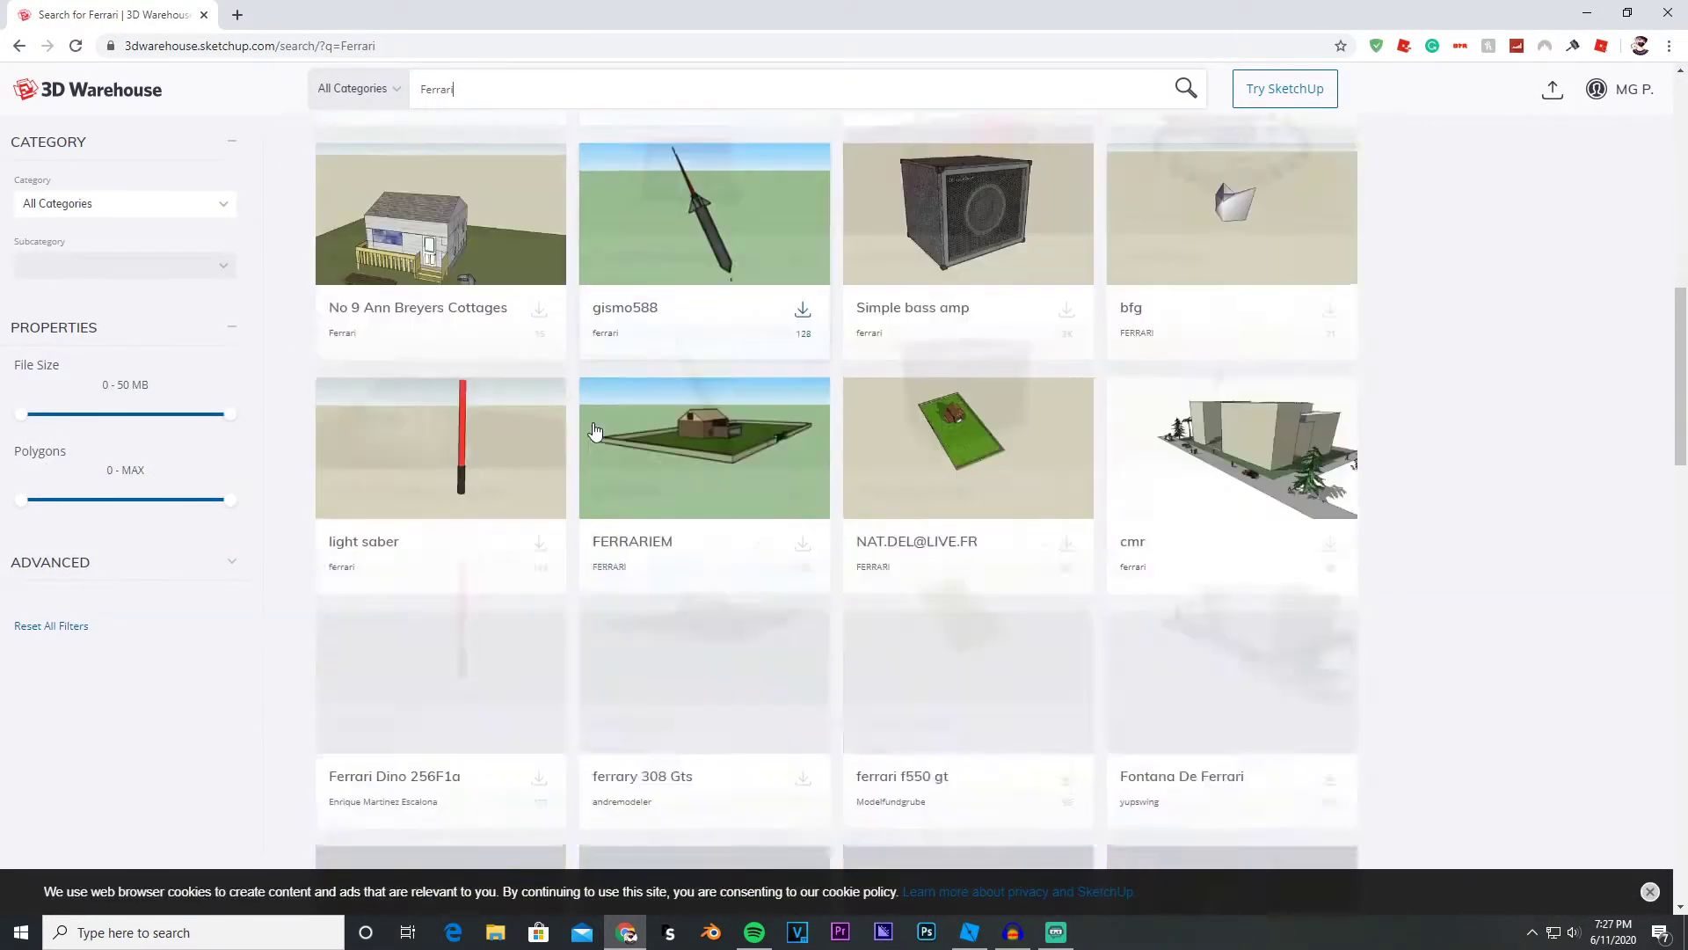
pyautogui.scroll(-5, 595, 430)
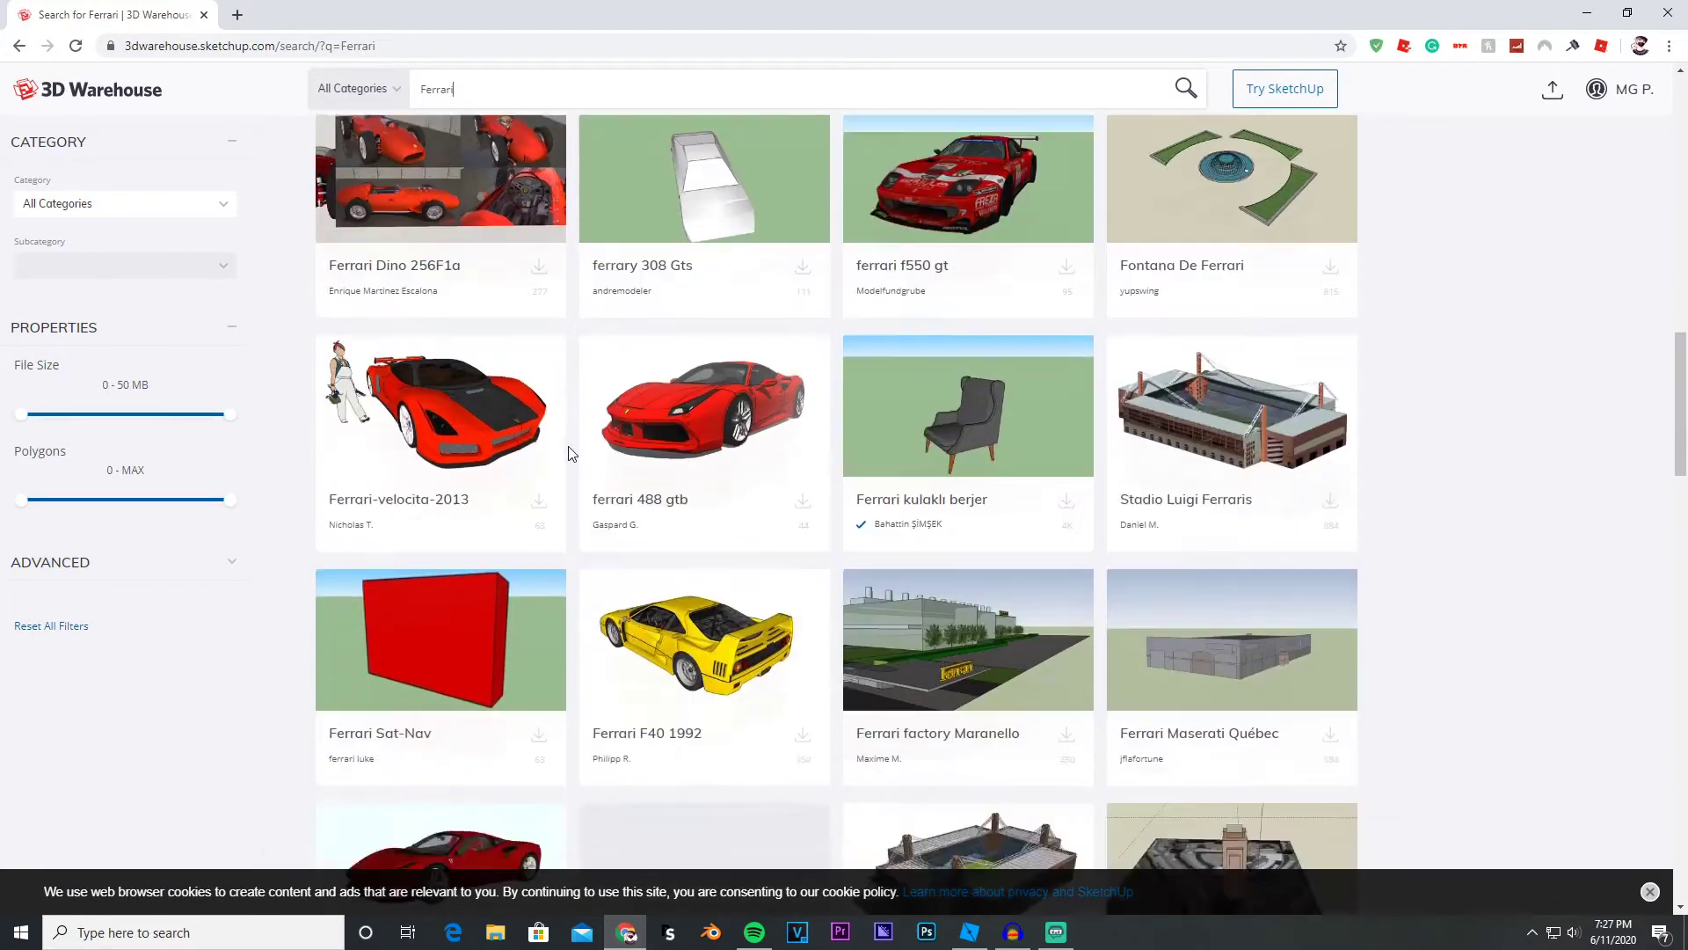
pyautogui.scroll(-5, 568, 453)
pyautogui.scroll(4, 567, 454)
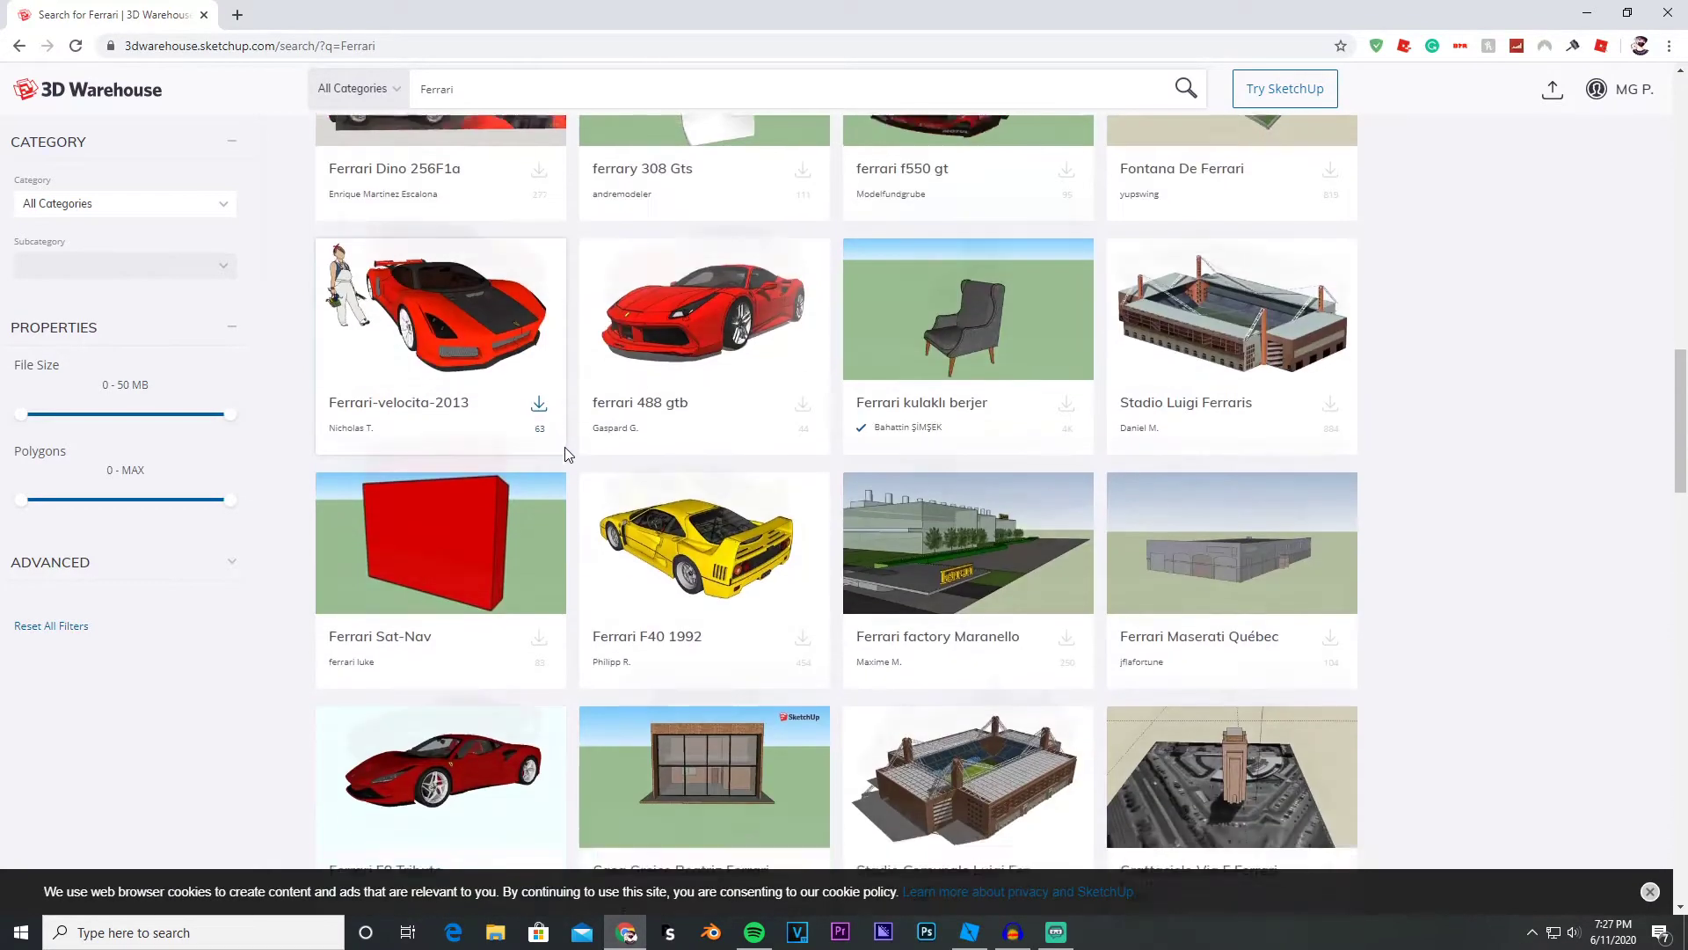
pyautogui.scroll(-2, 391, 616)
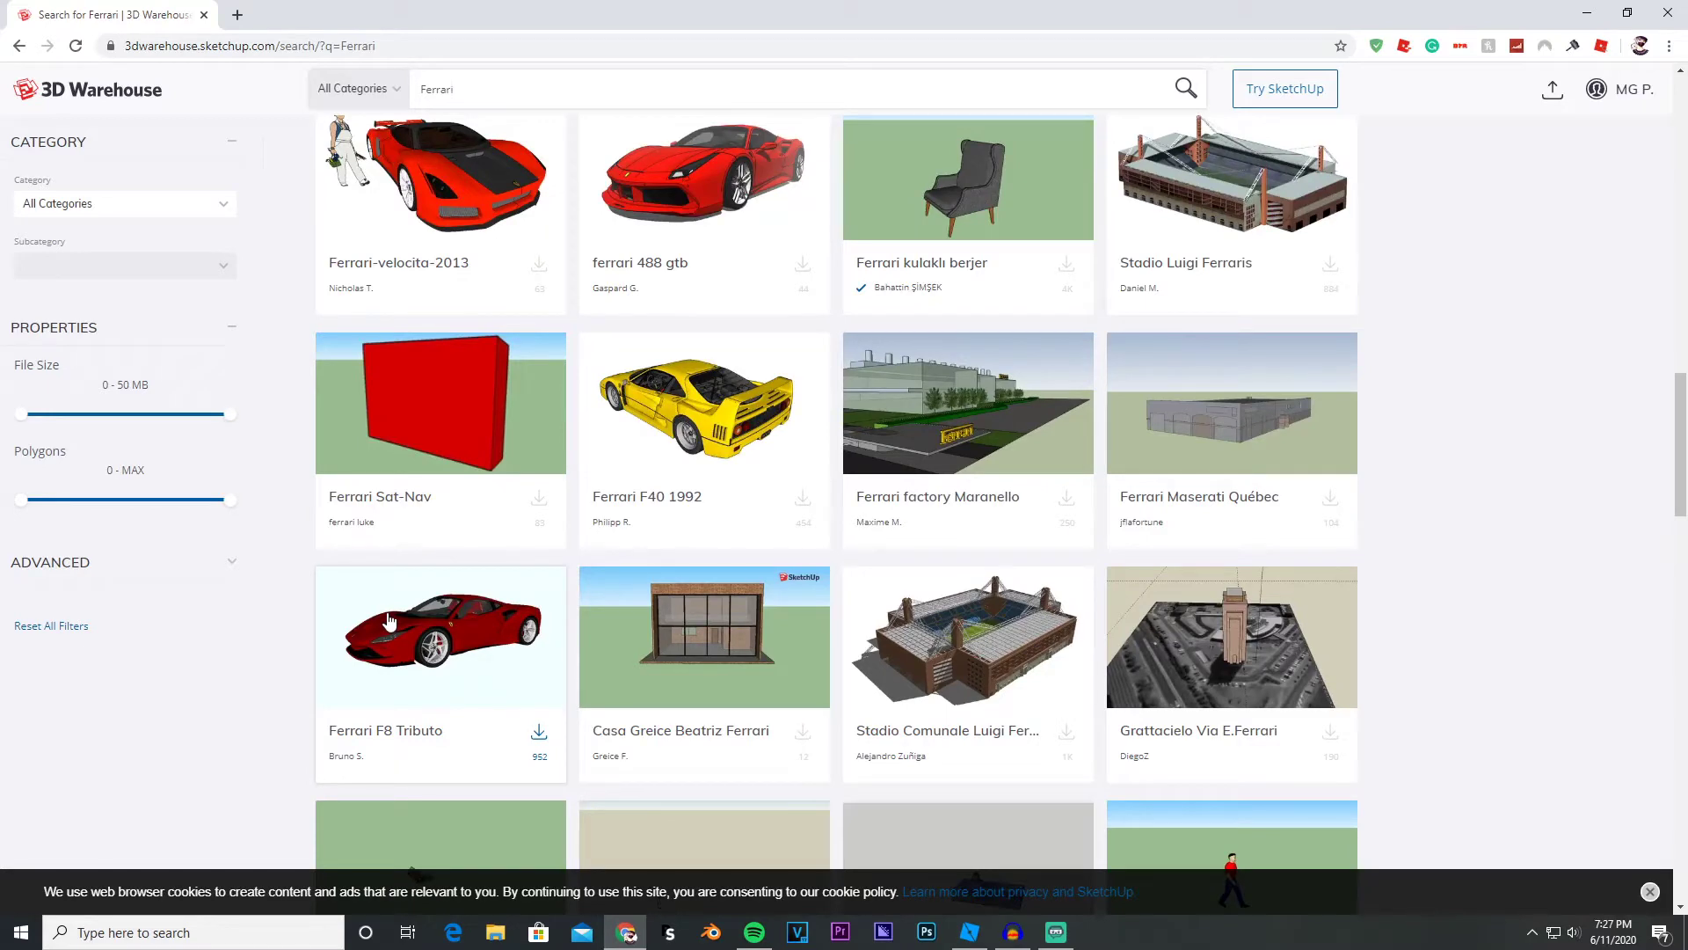
# - Open the Ferrari F8 Tributo model and download its SketchUp 2019 version
pyautogui.click(390, 621)
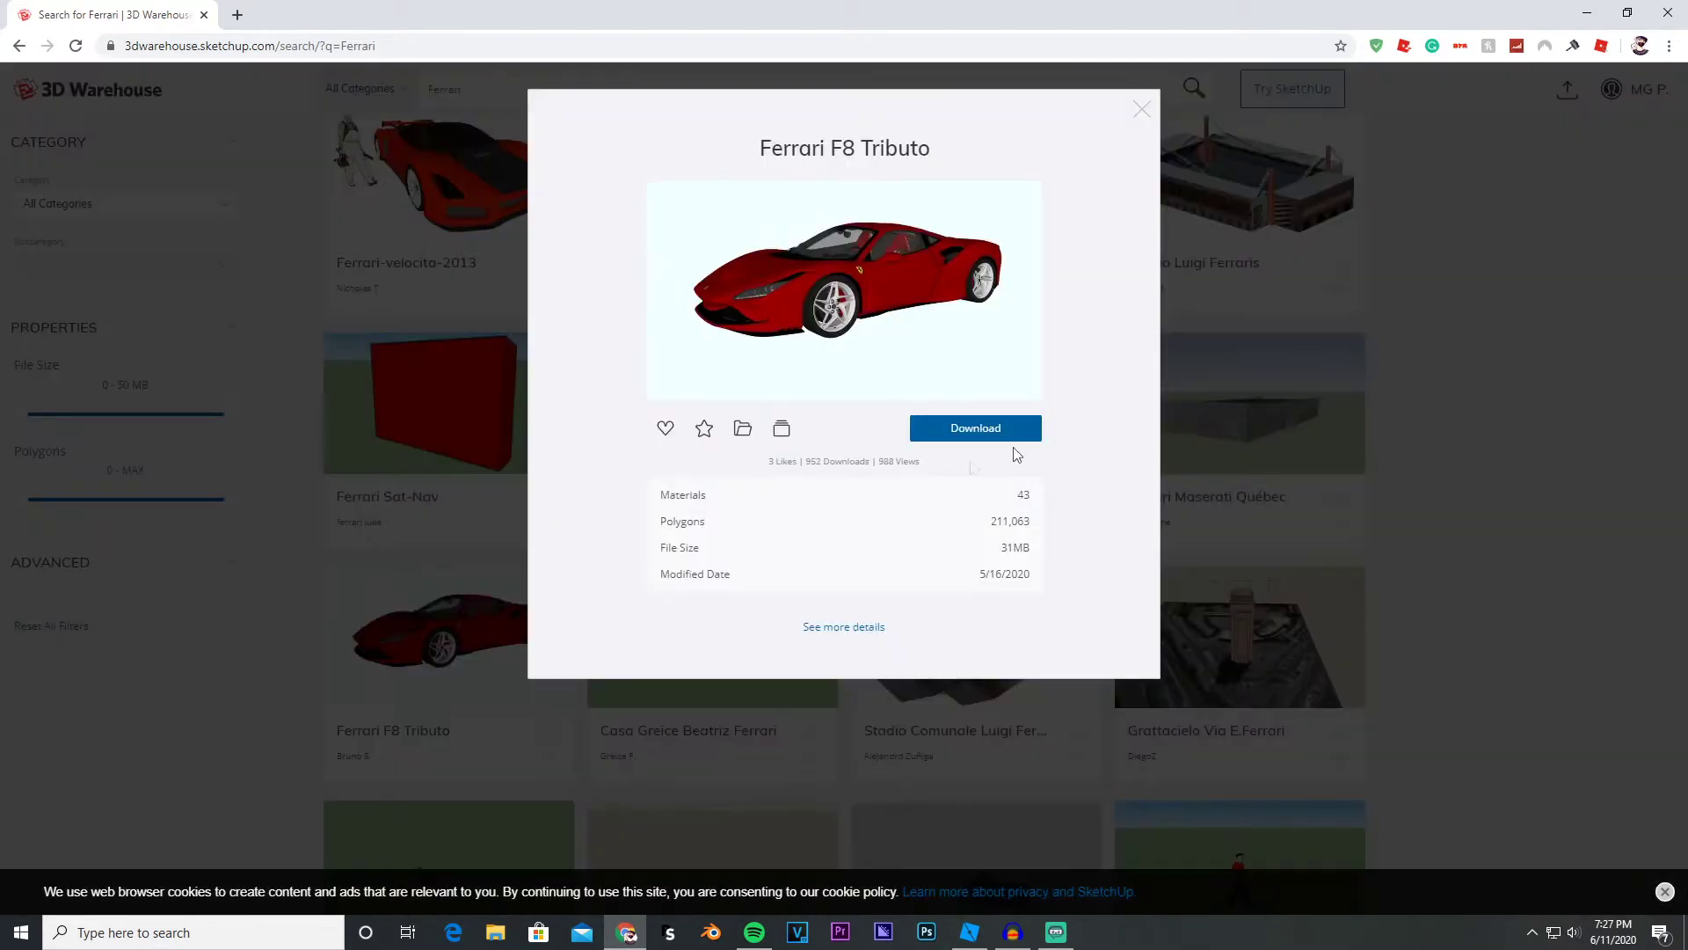
pyautogui.click(1002, 429)
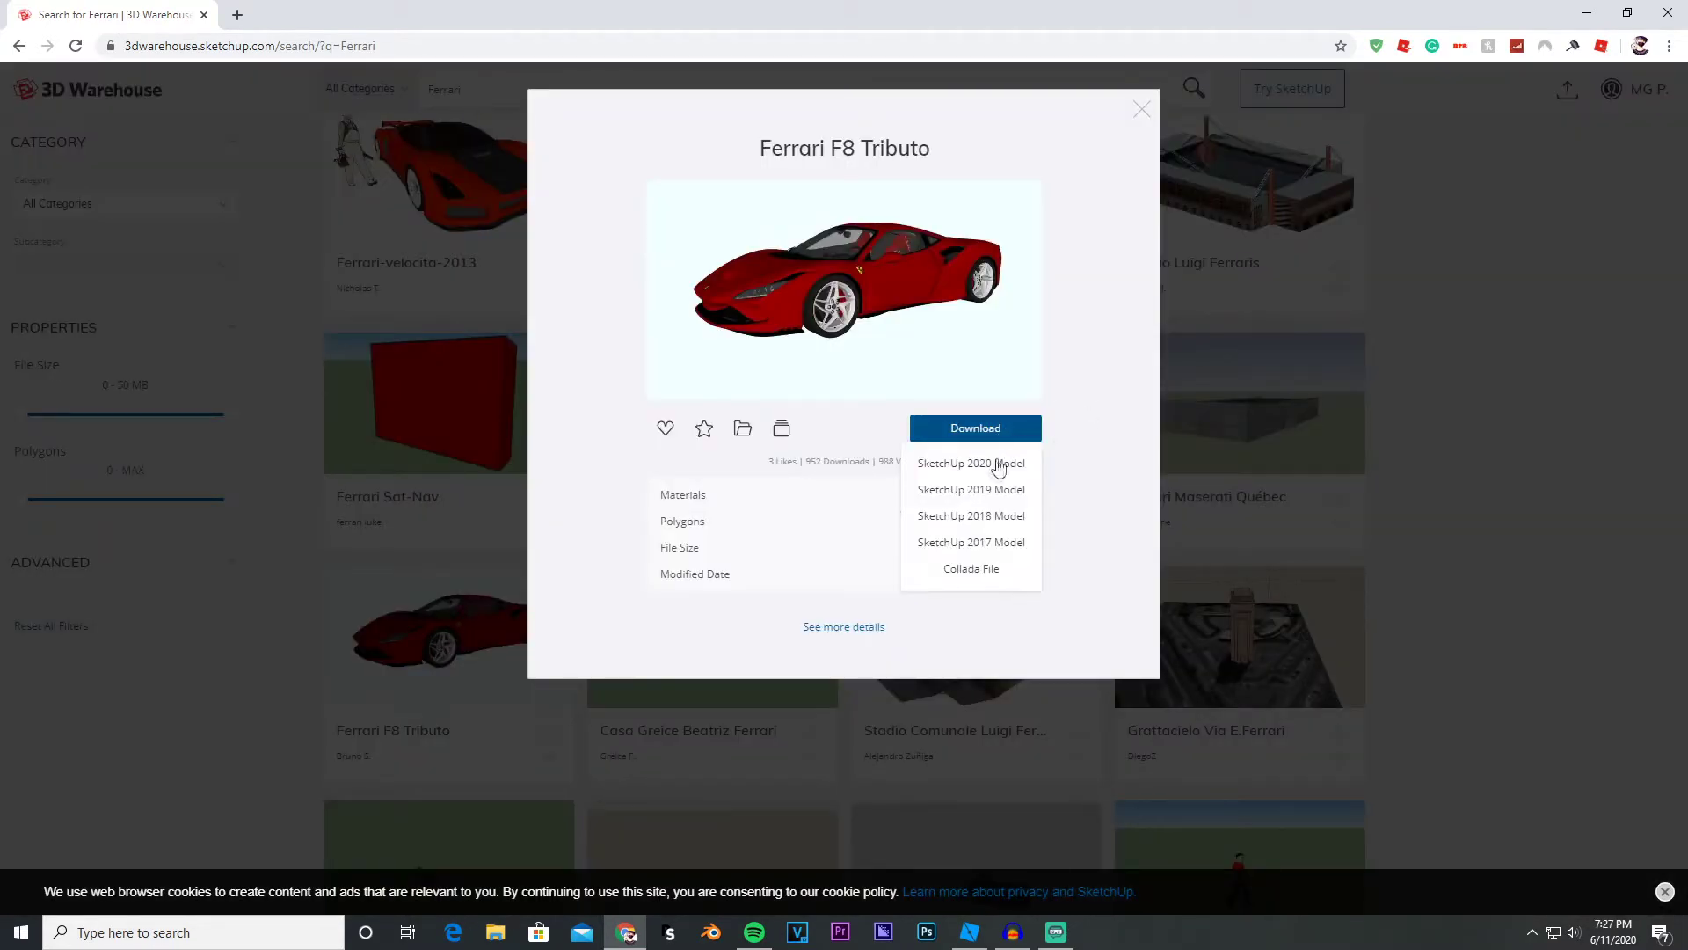
pyautogui.click(972, 490)
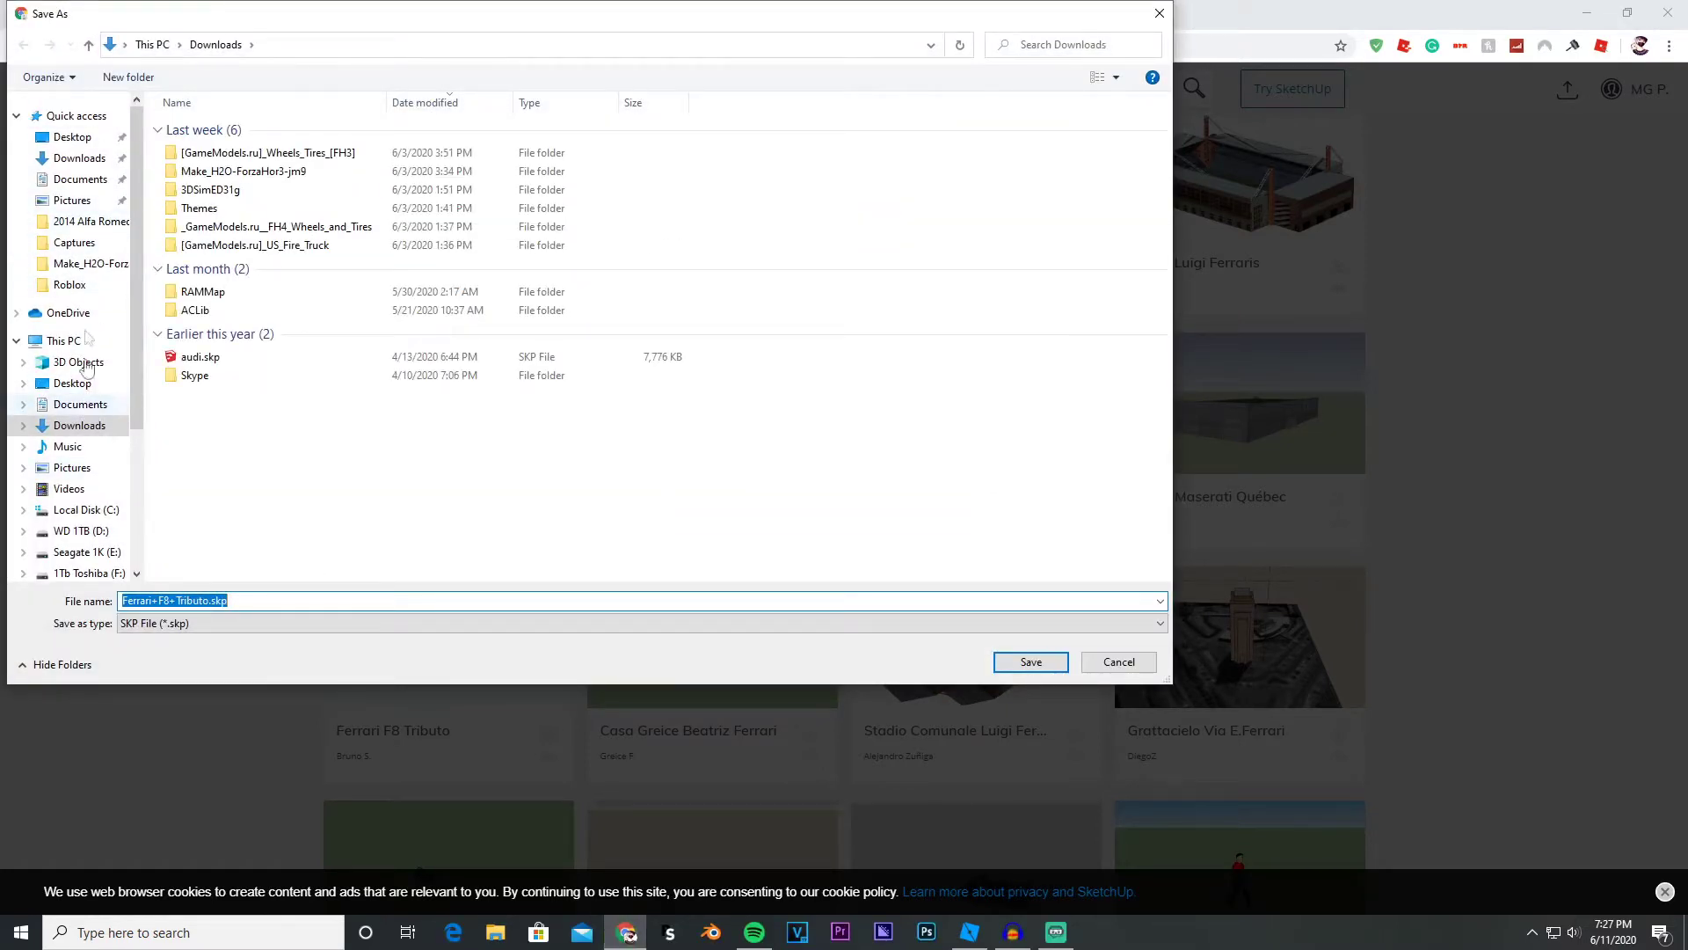
# - Save Ferrari+F8+Tributo.skp to the Desktop with type SKP File (*.skp)
pyautogui.click(74, 139)
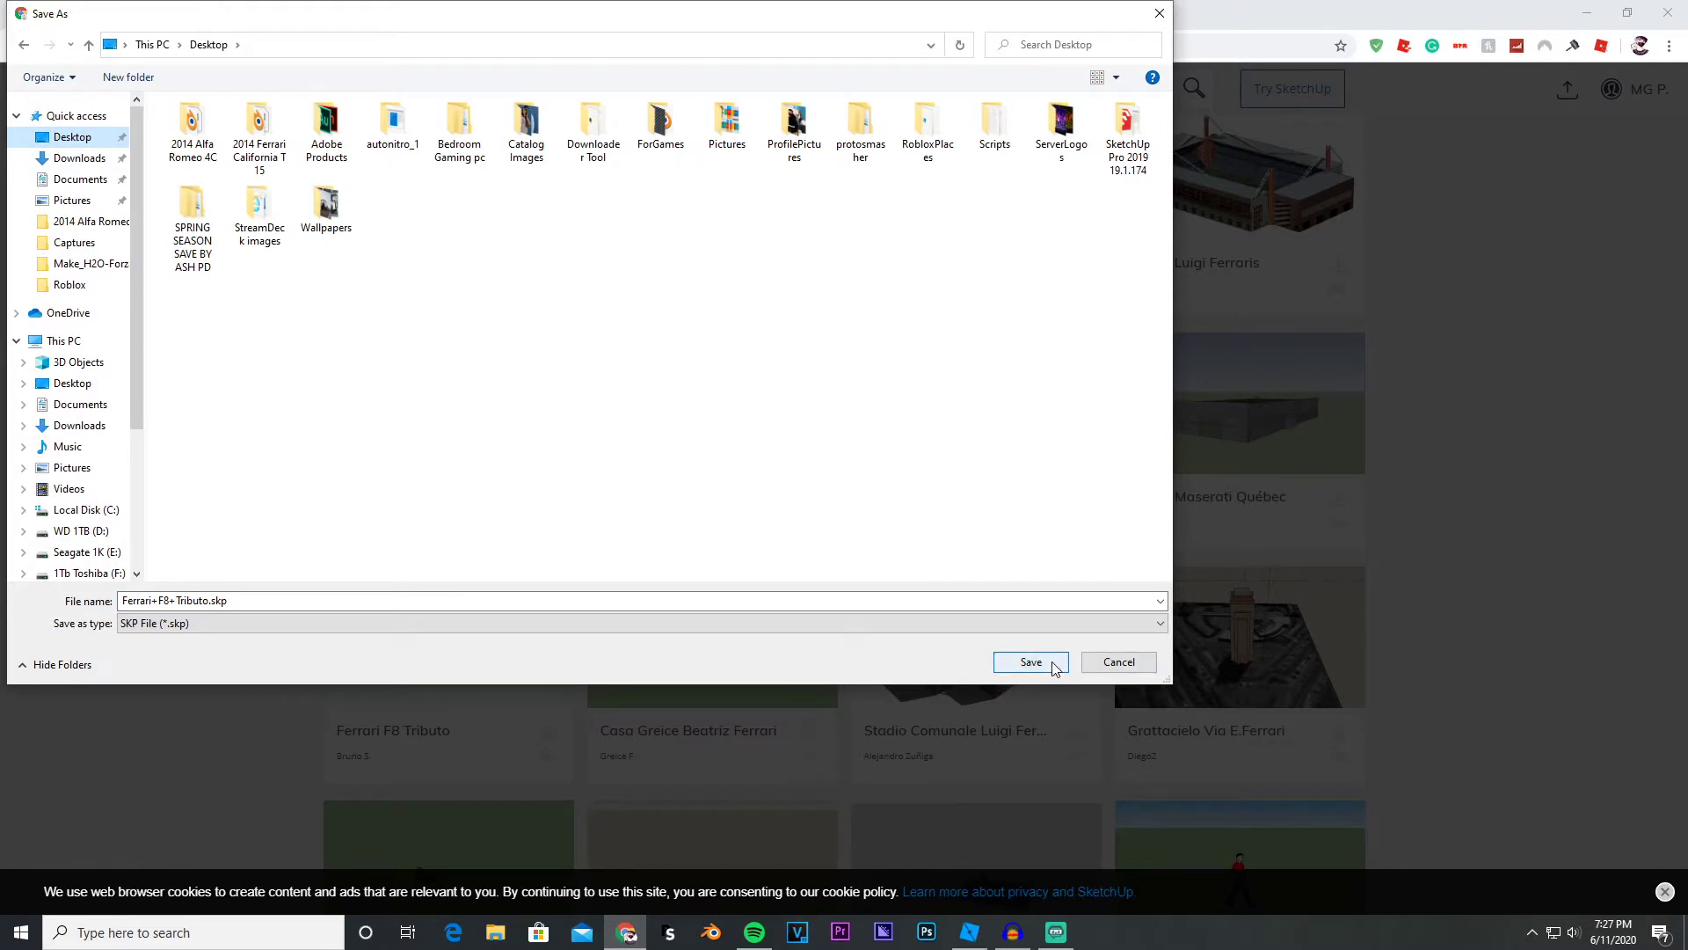
pyautogui.click(1020, 624)
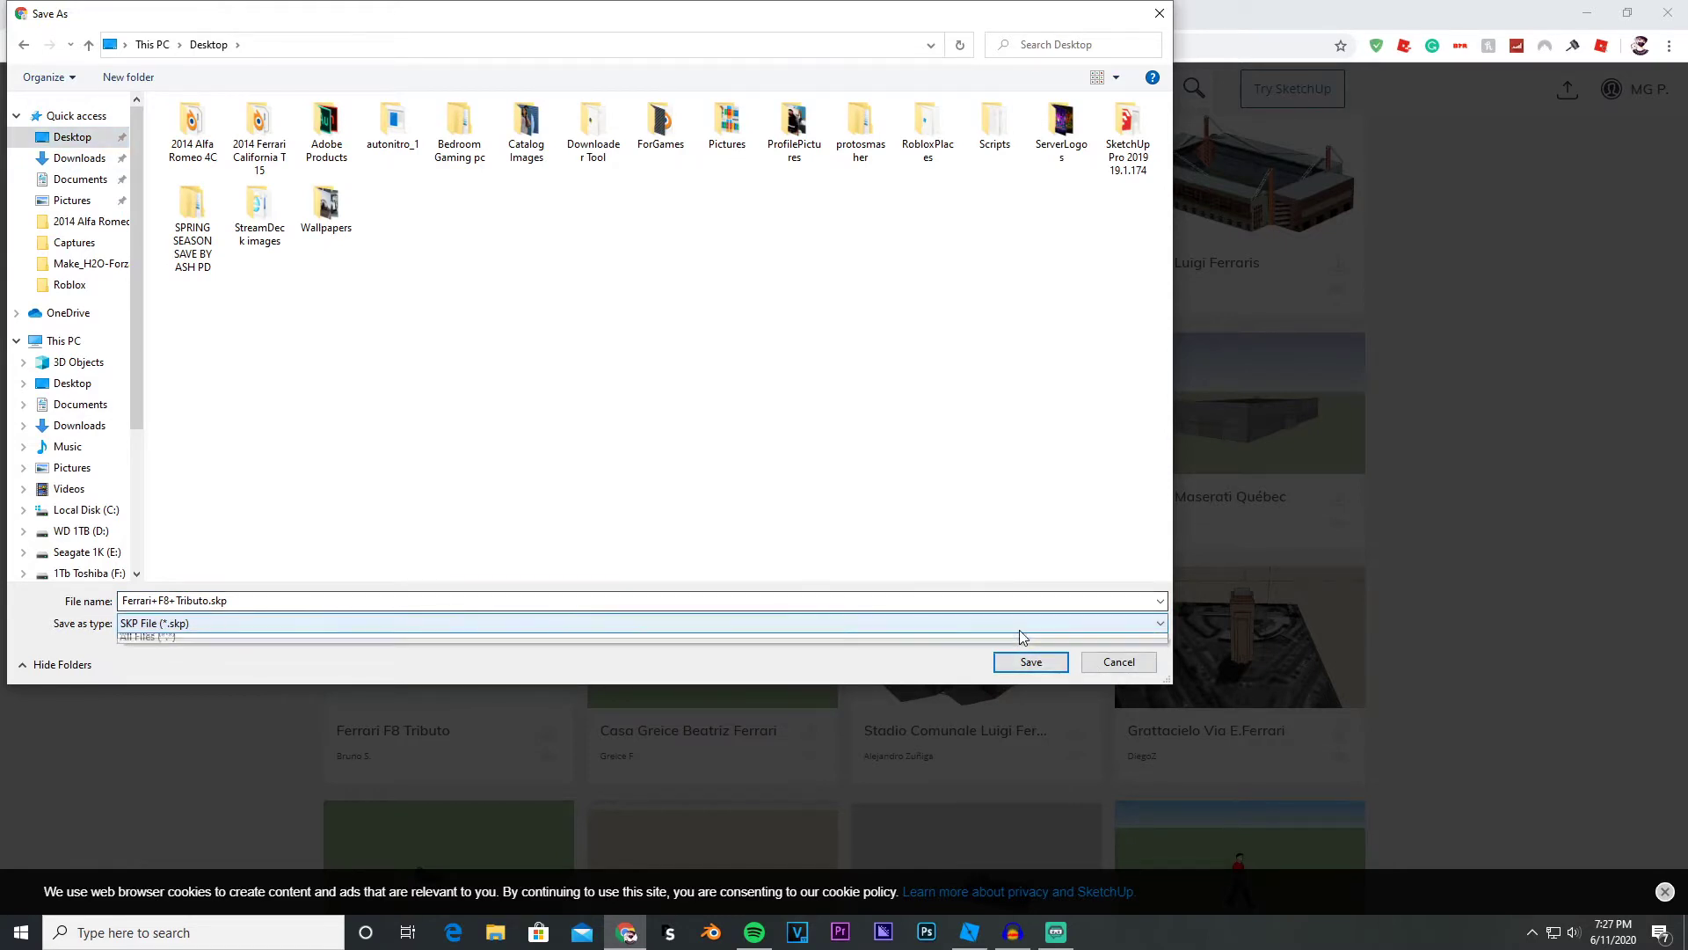
pyautogui.click(887, 622)
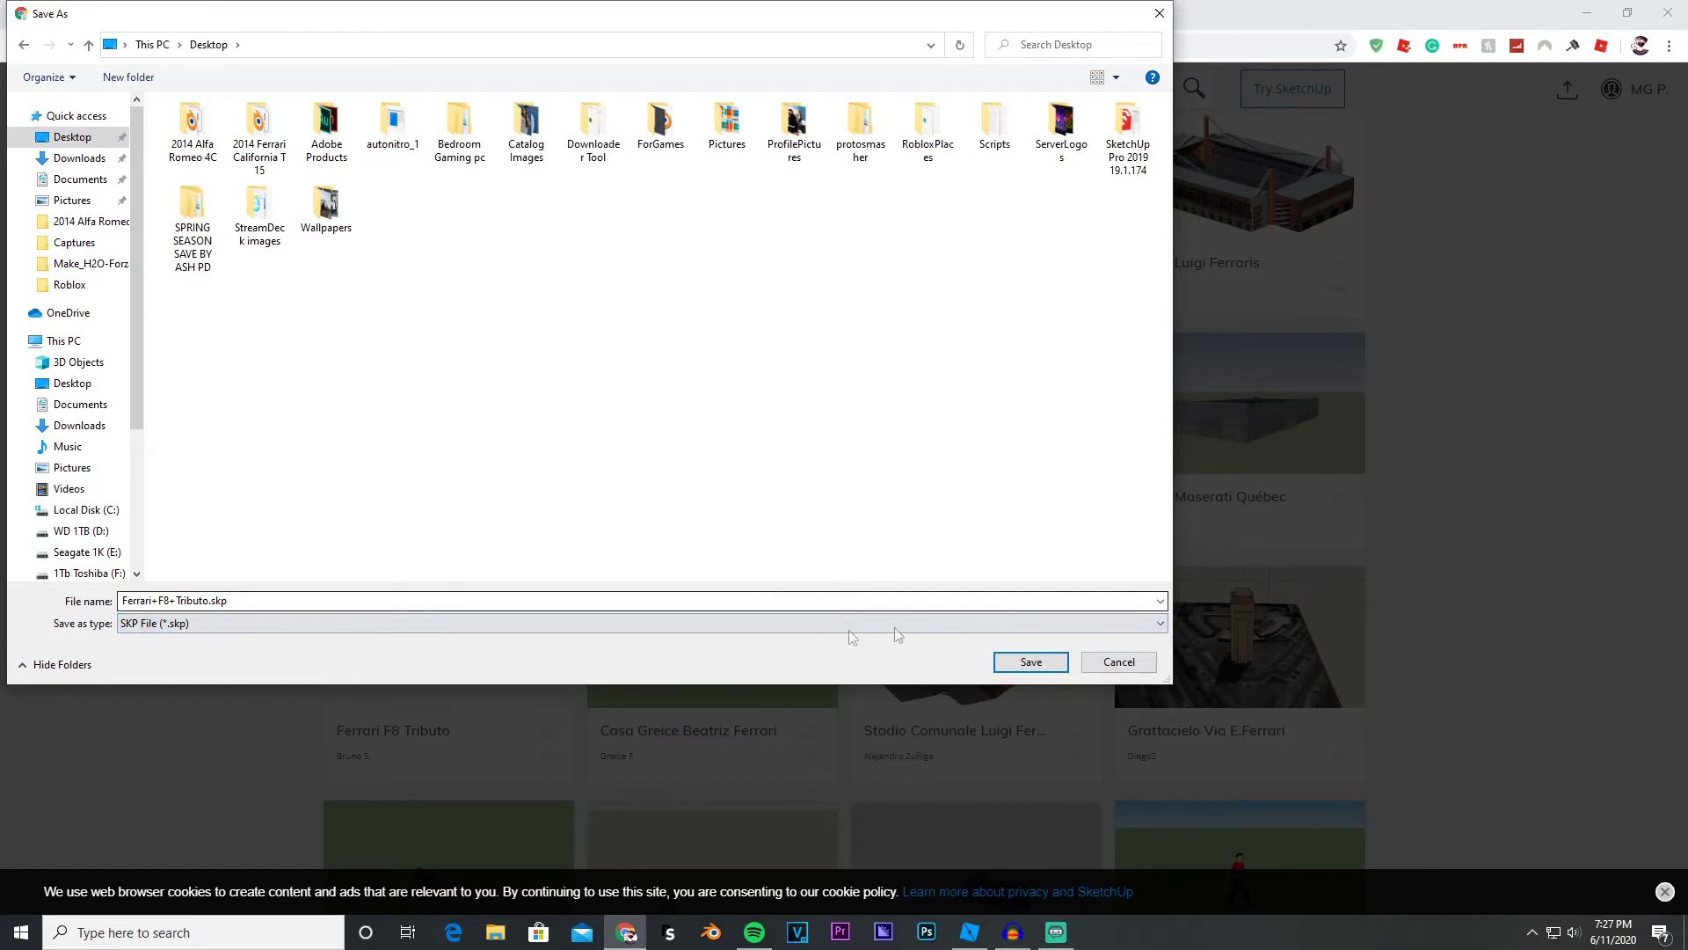
pyautogui.click(1031, 663)
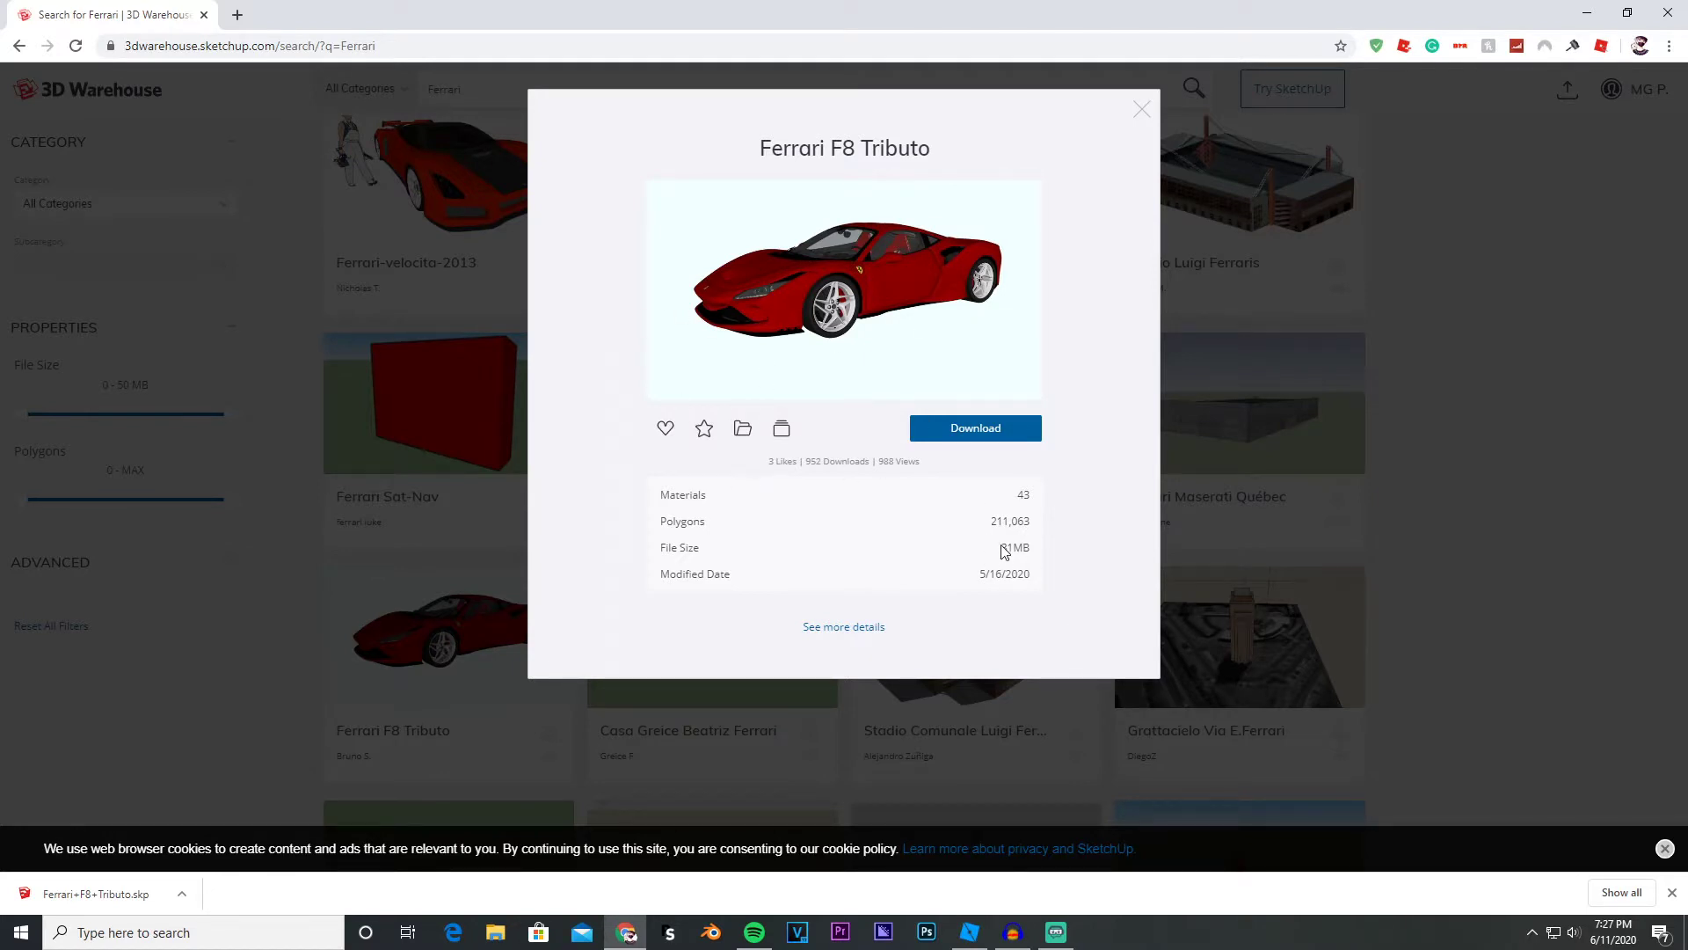
# - Highlight the 31MB file size and 211,063 polygon count, then close Chrome
pyautogui.moveTo(1005, 551); pyautogui.dragTo(1043, 562)
pyautogui.click(1018, 554)
pyautogui.moveTo(984, 524); pyautogui.dragTo(1044, 523)
pyautogui.click(1075, 532)
pyautogui.click(1668, 12)
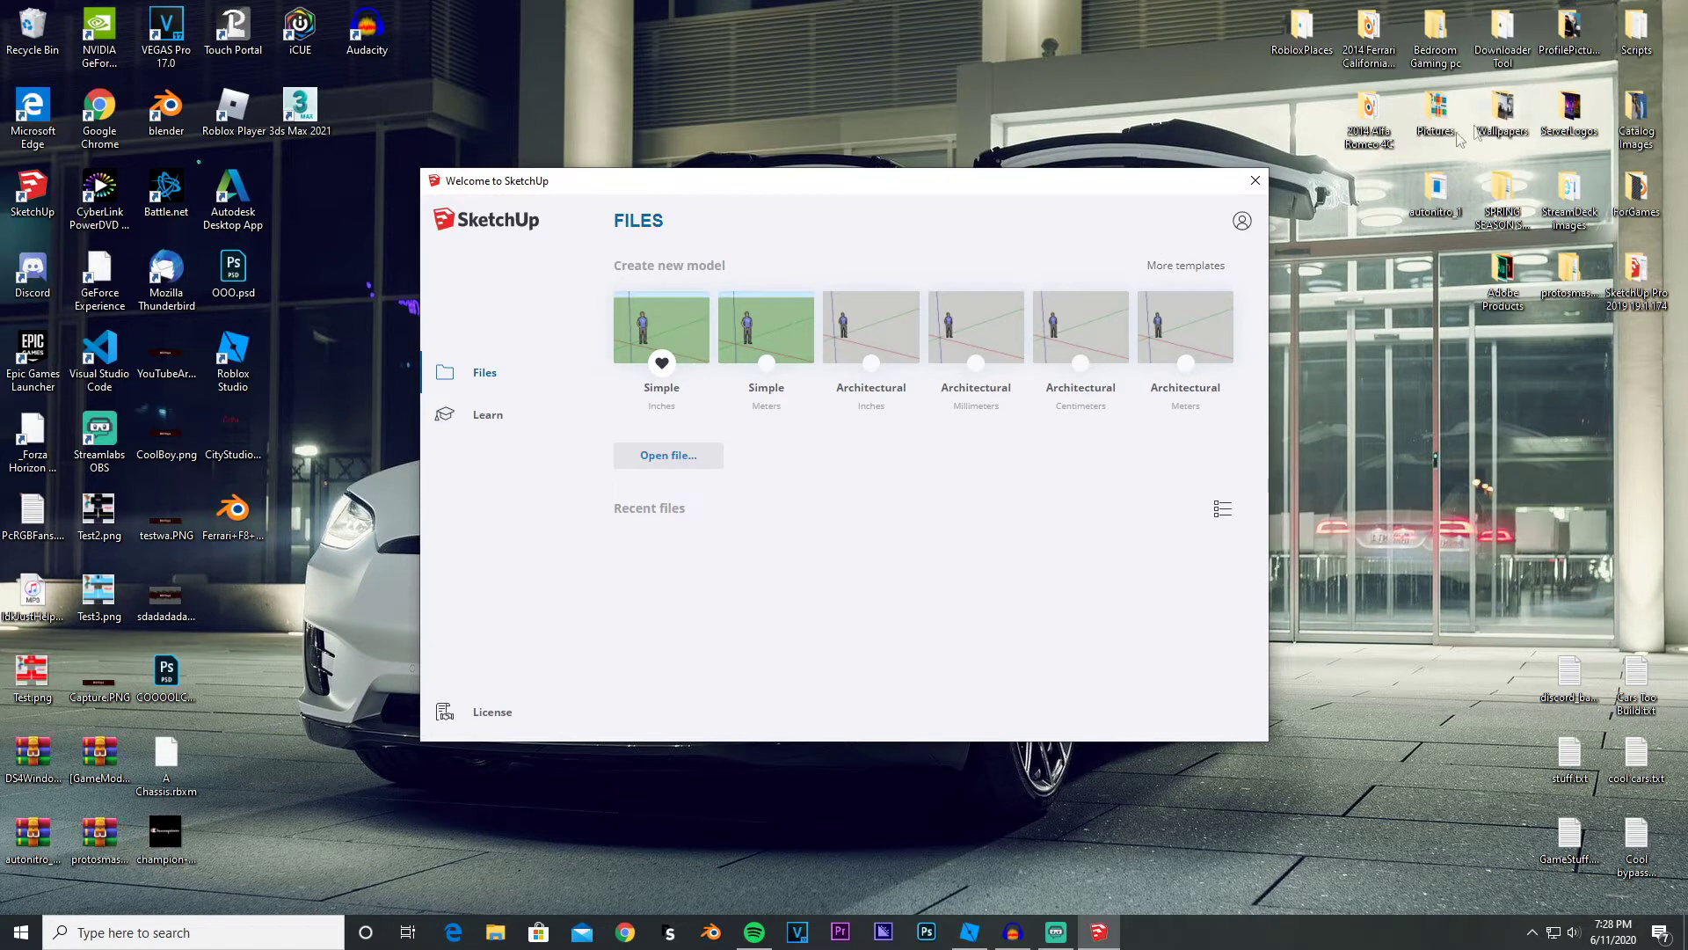
# - Close SketchUp's welcome window and rename the desktop Ferrari file's extension from .obj to .skp
pyautogui.click(1254, 180)
pyautogui.click(233, 552)
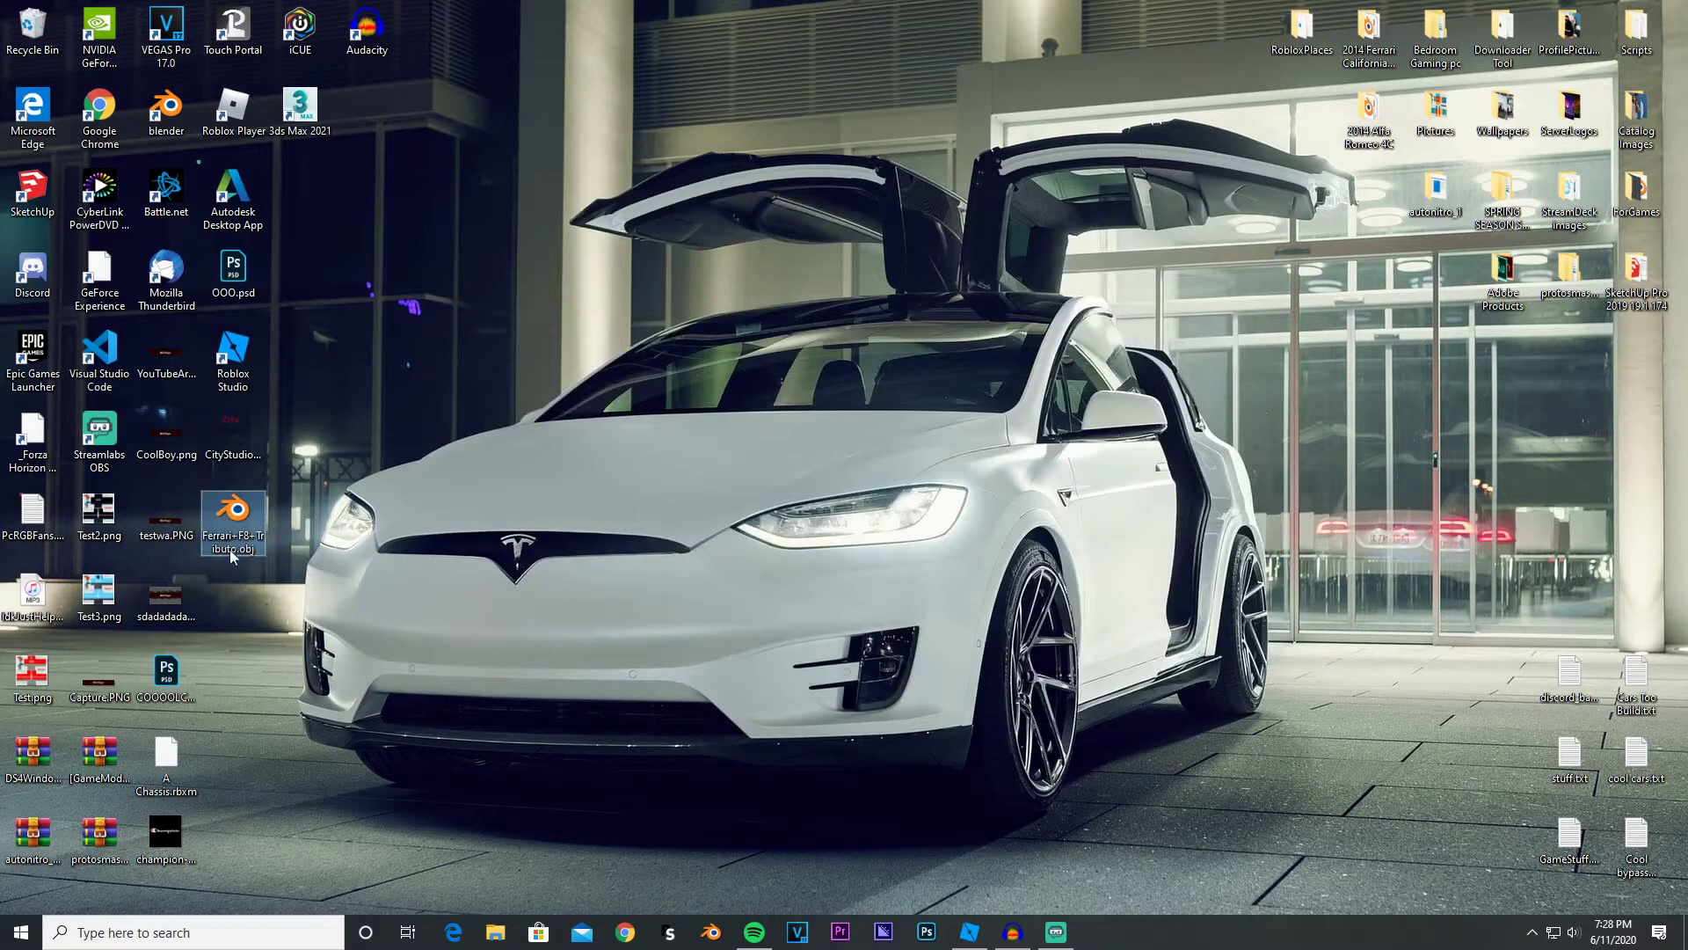
pyautogui.click(236, 549)
pyautogui.click(238, 550)
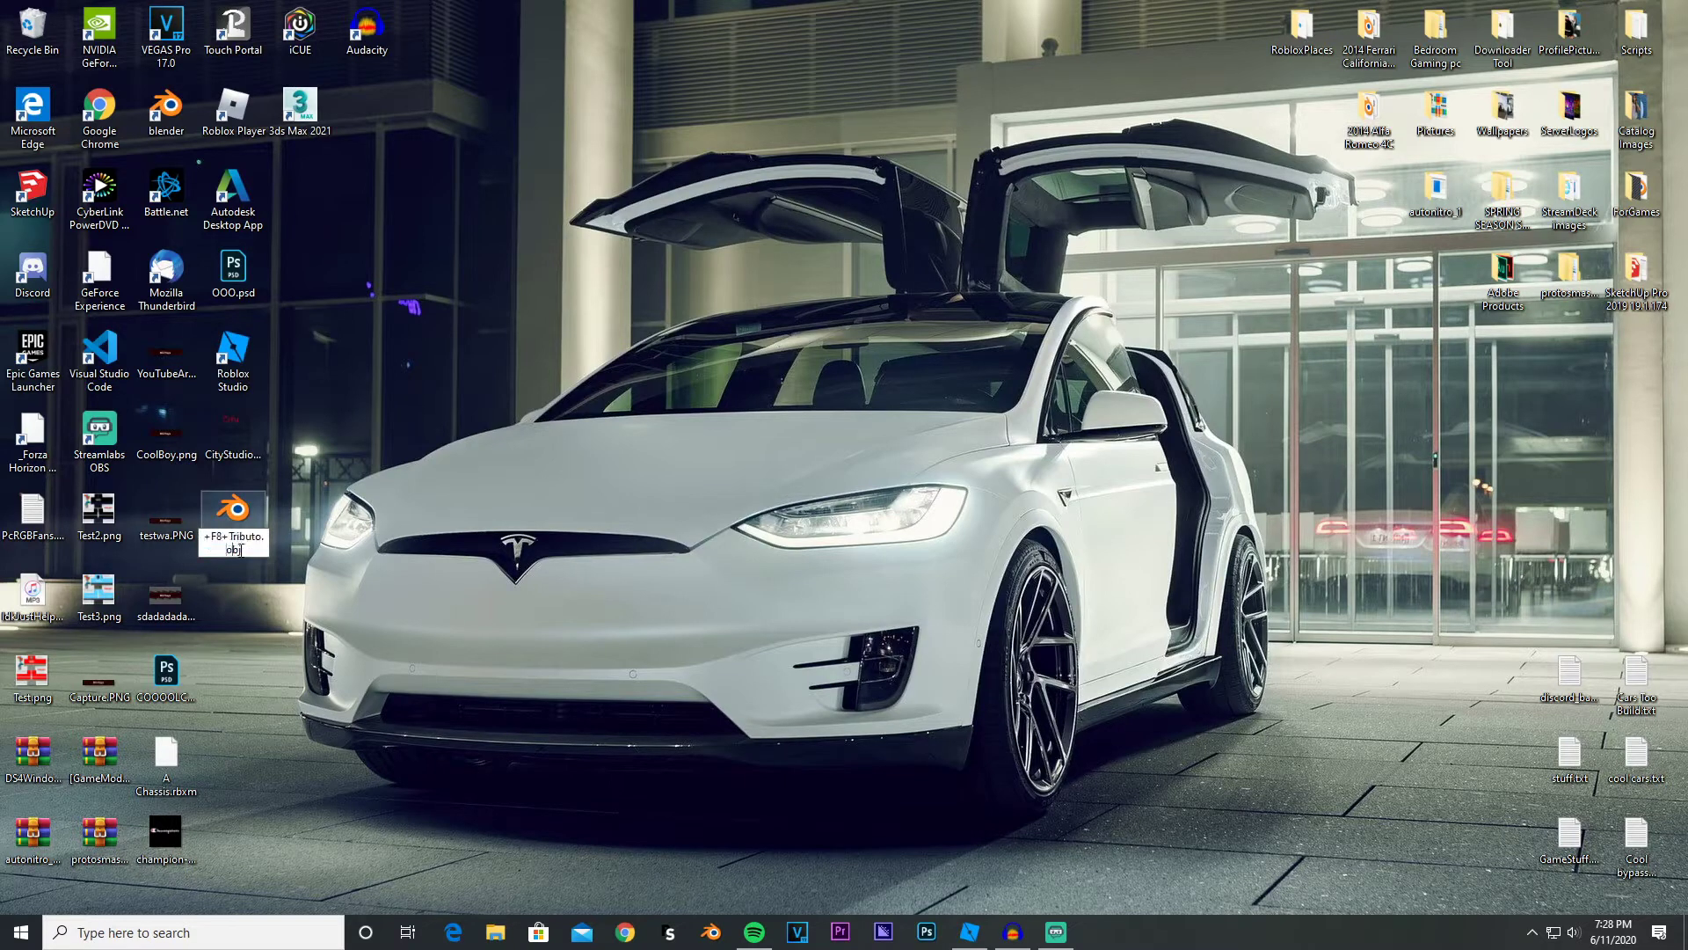
pyautogui.press('BackSpace')
pyautogui.write('skp')
pyautogui.press('Return')
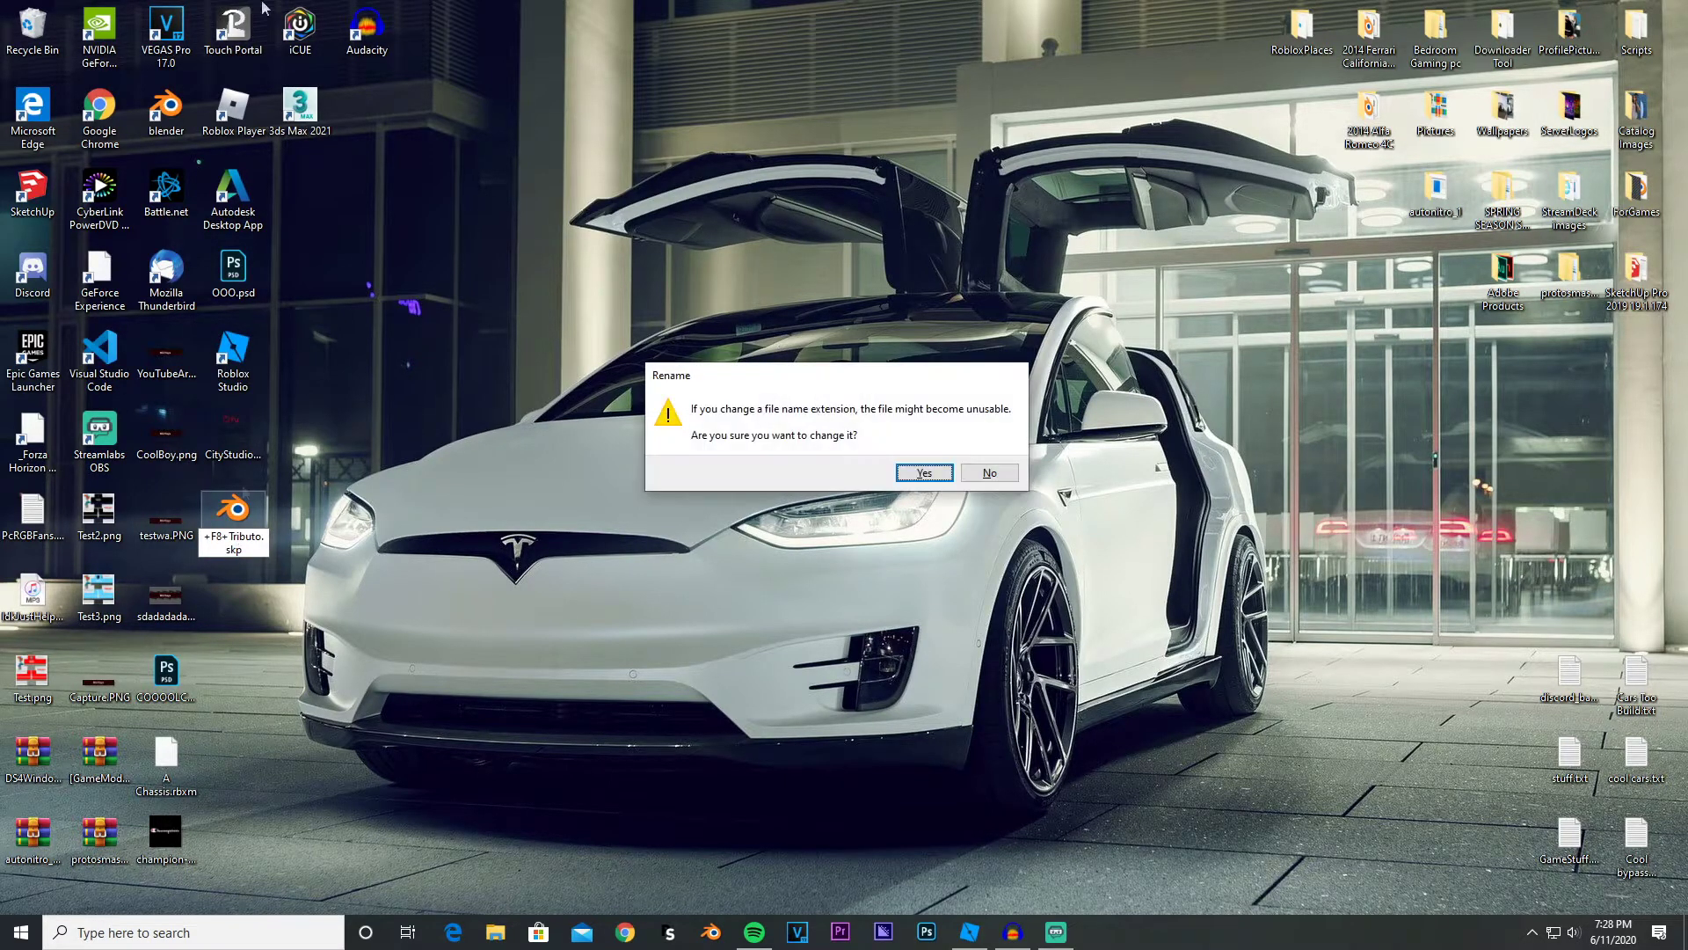
pyautogui.click(924, 473)
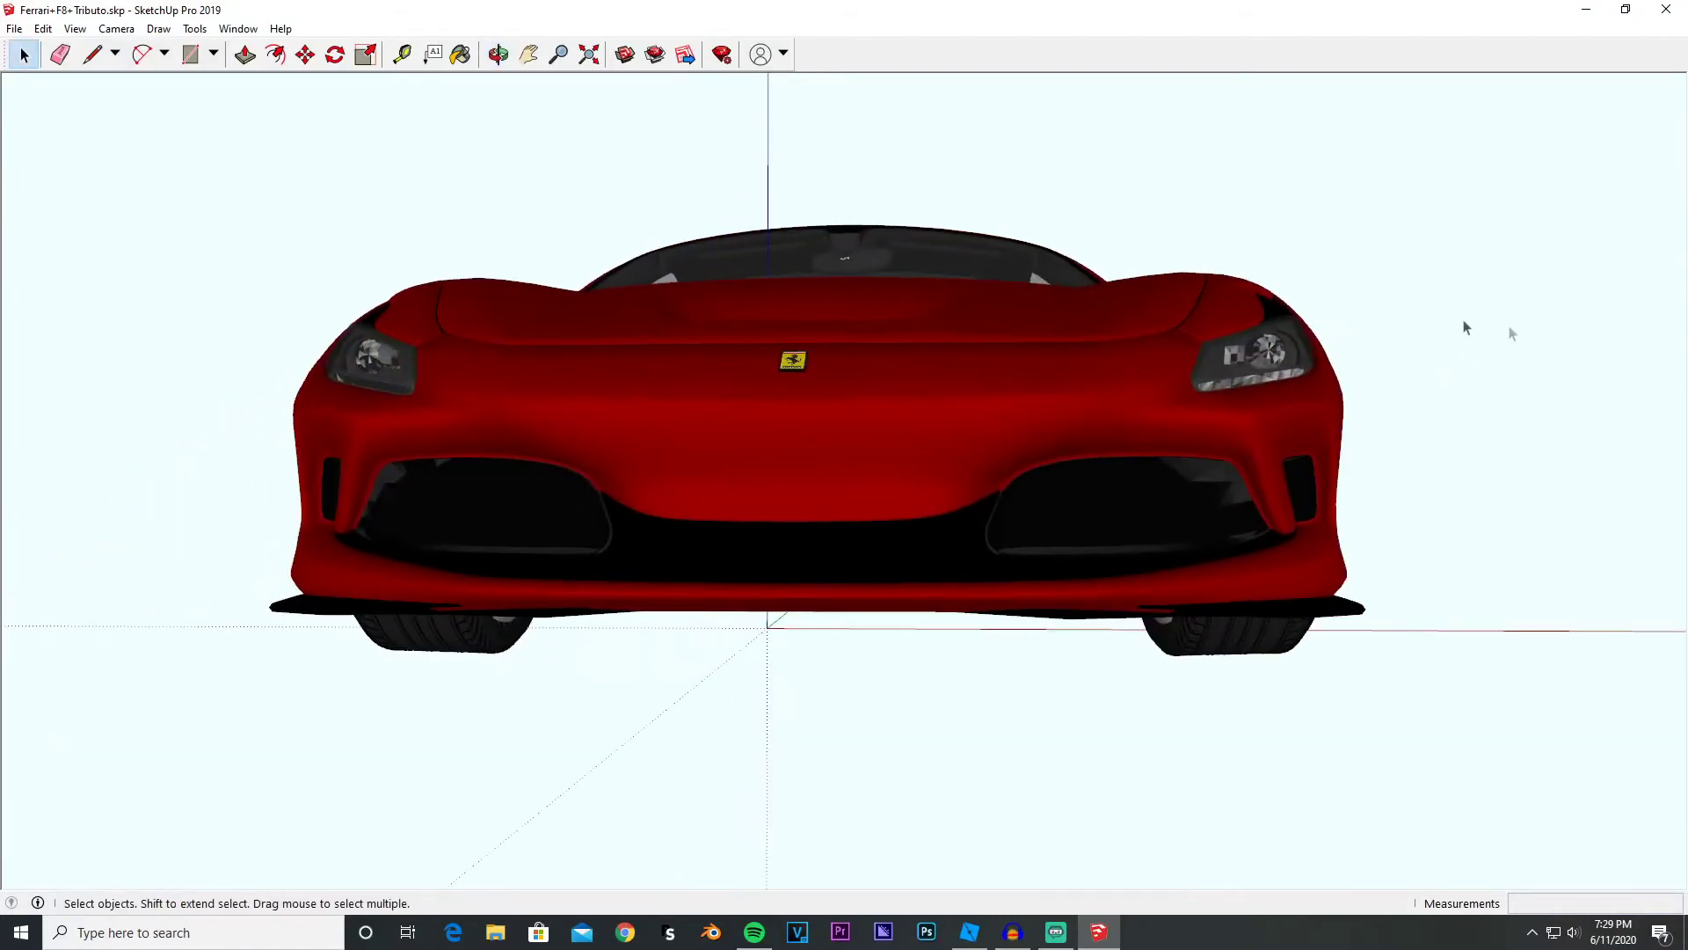
# - Orbit to a front view and a close front-wheel view of the Ferrari, then open File
pyautogui.moveTo(1013, 346); pyautogui.dragTo(1178, 387, button='middle')
pyautogui.moveTo(1055, 453); pyautogui.dragTo(1050, 261, button='middle')
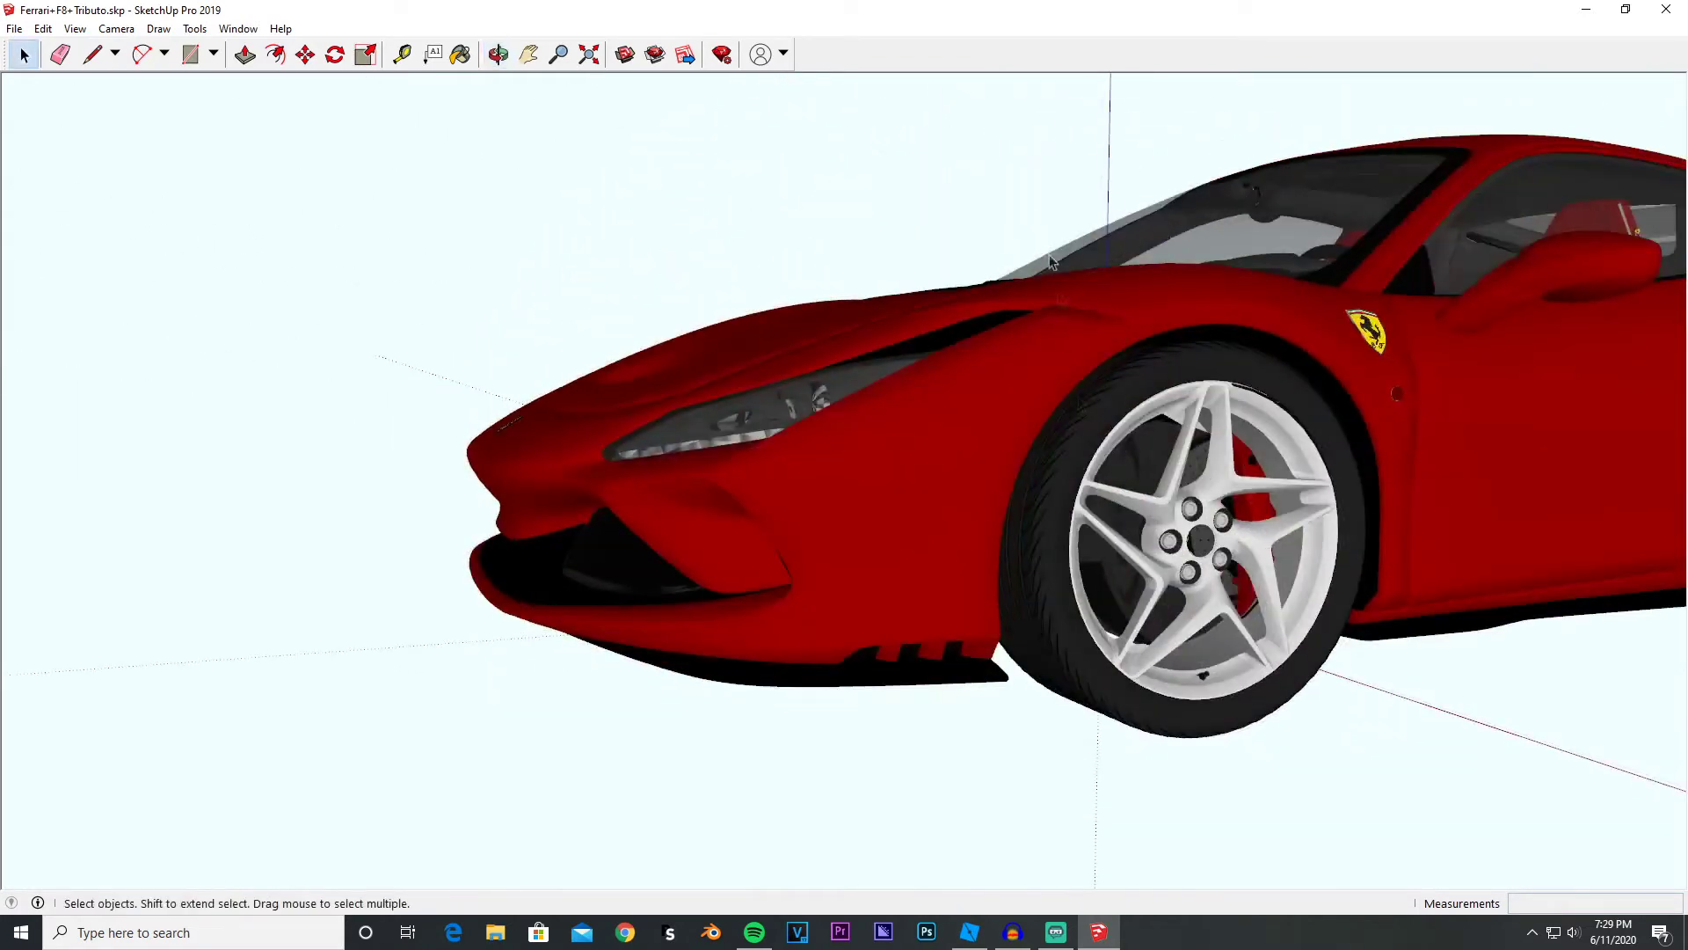
pyautogui.click(14, 28)
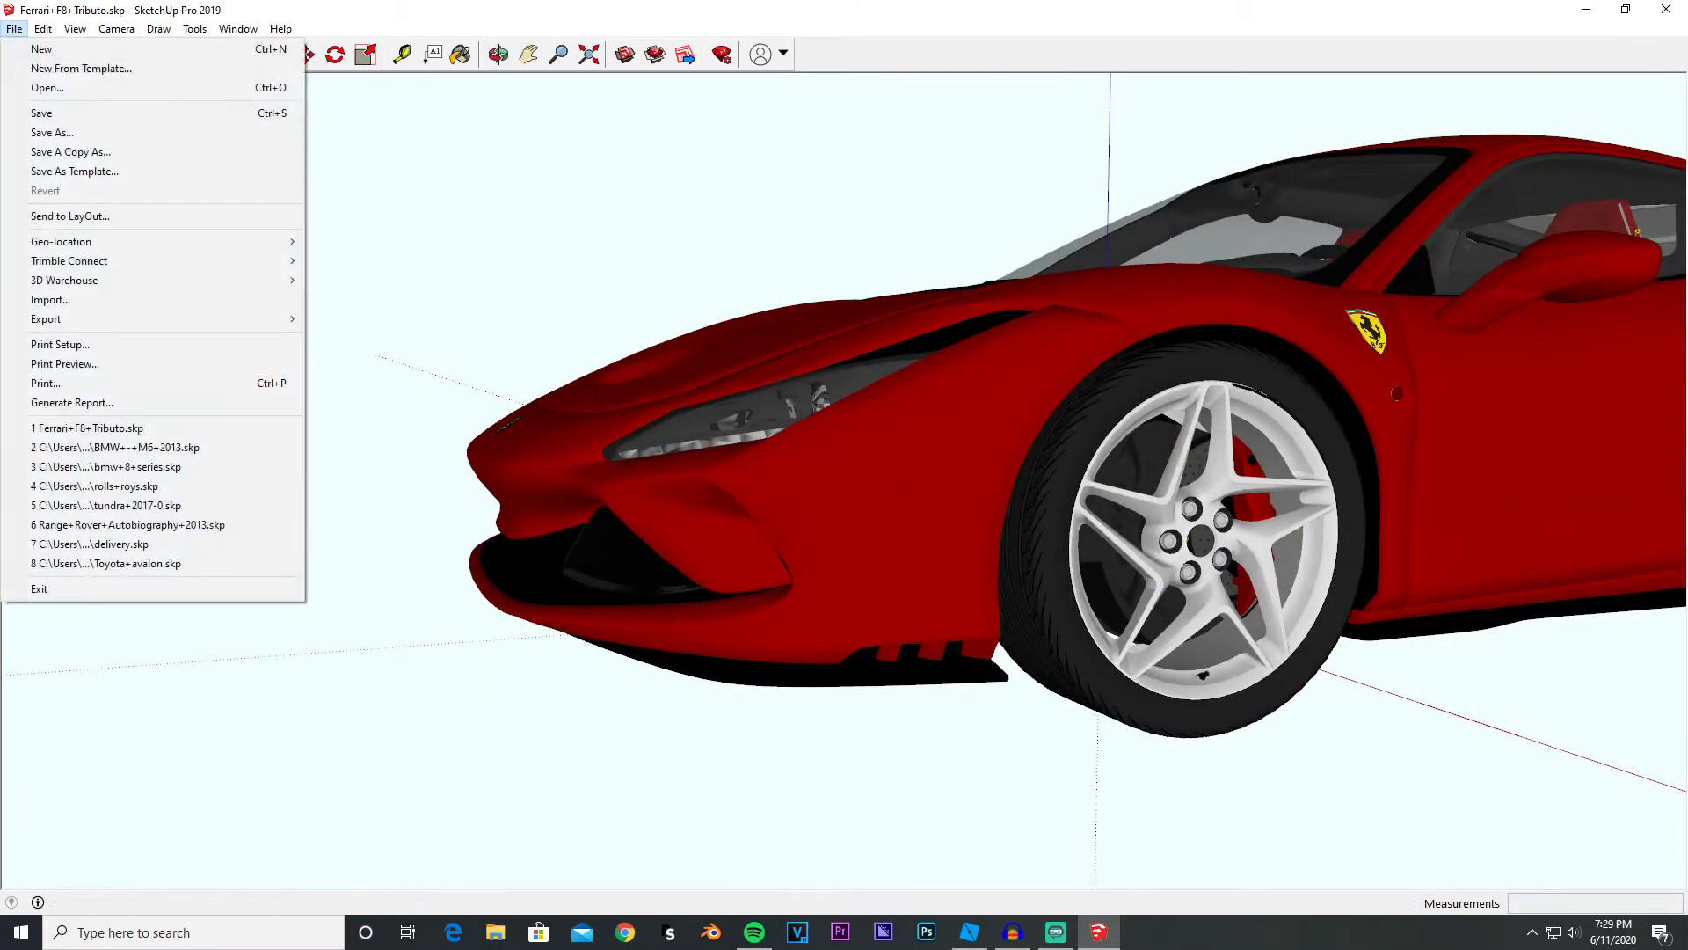
# - Dismiss the File menu and orbit to view the car's side mirror
pyautogui.moveTo(63, 326)
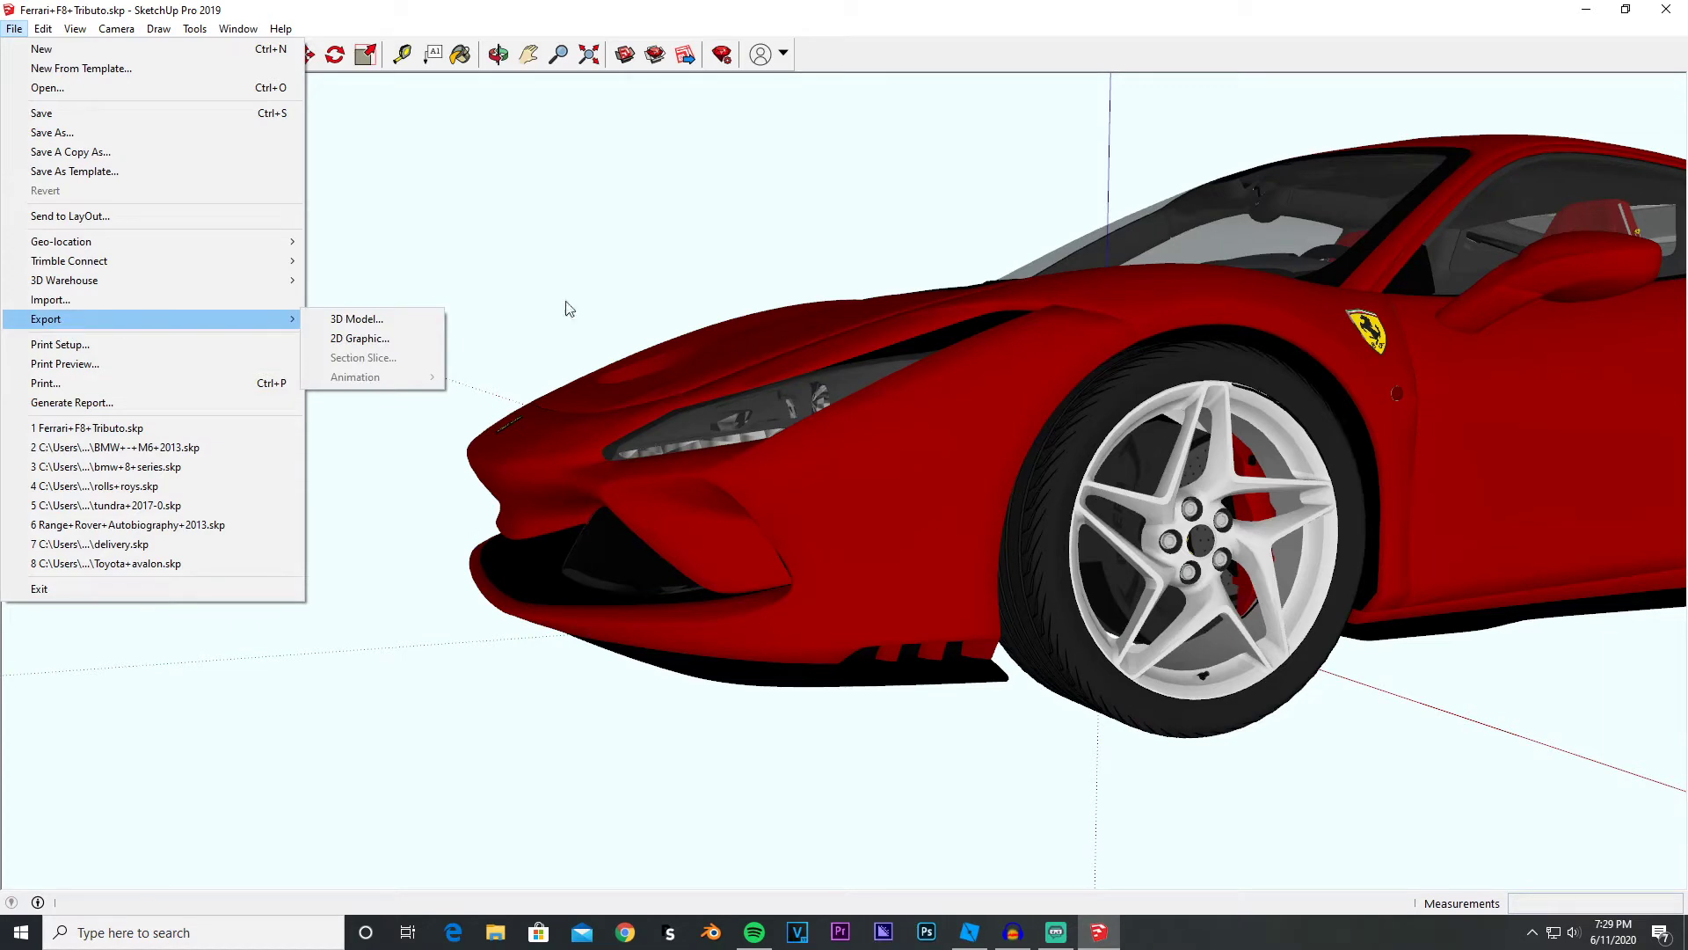
pyautogui.click(1113, 612)
pyautogui.moveTo(1113, 612); pyautogui.dragTo(679, 369, button='middle')
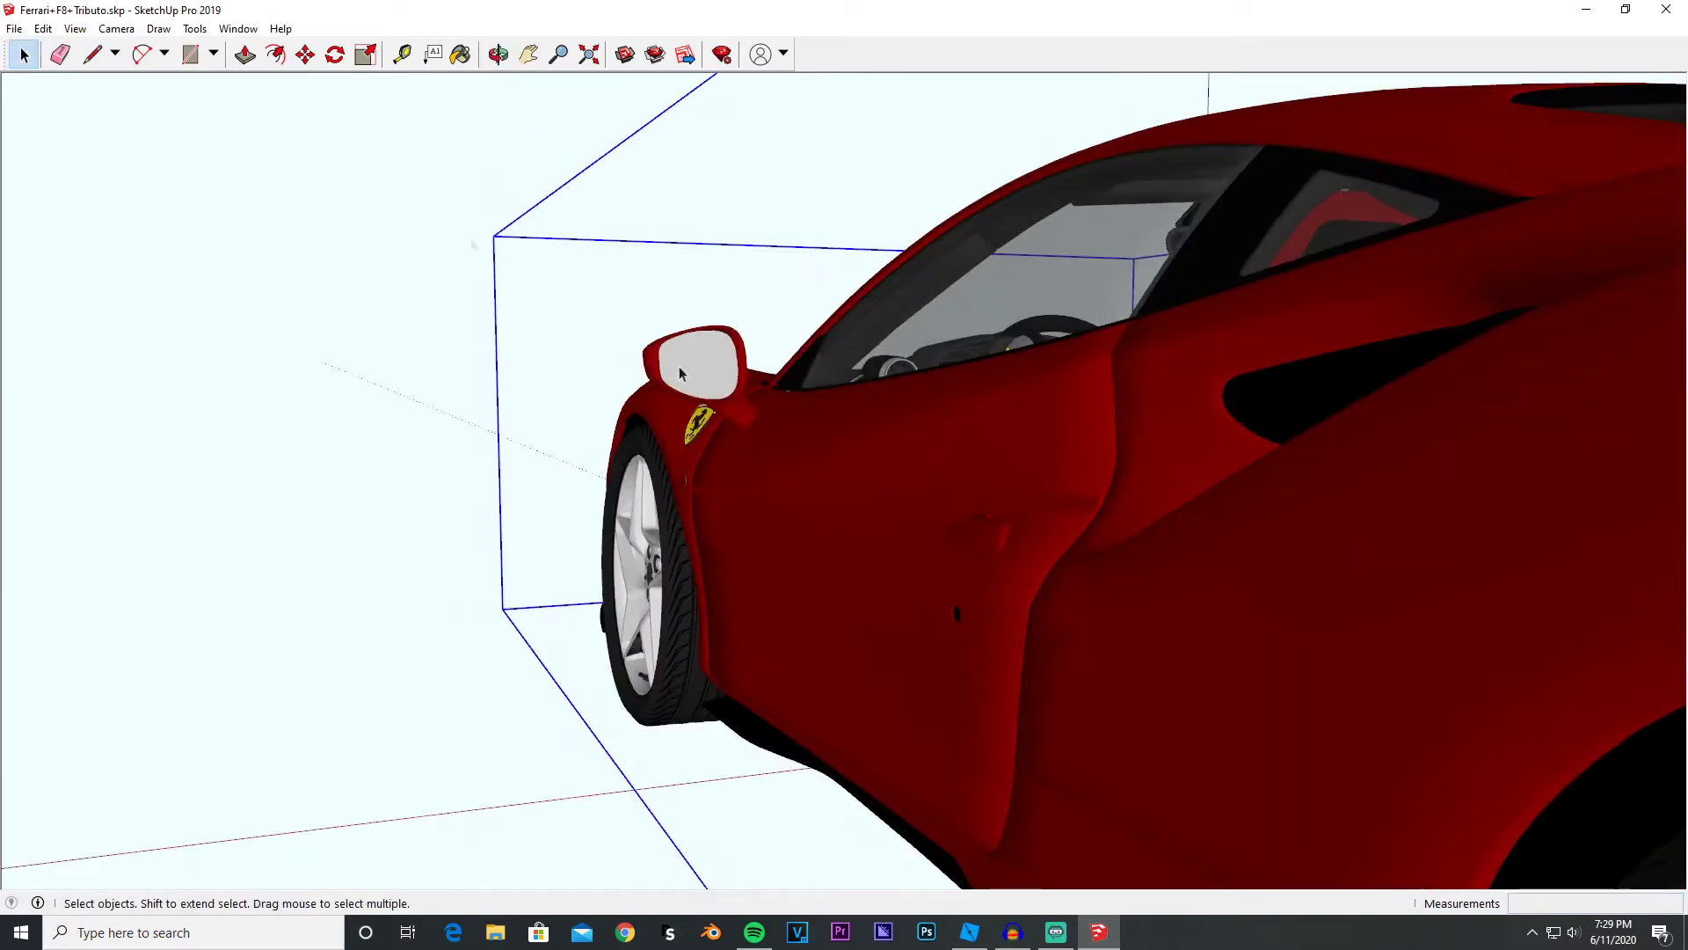
# - Export the model as a 3D Model, OBJ File (*.obj), to the Desktop
pyautogui.click(14, 29)
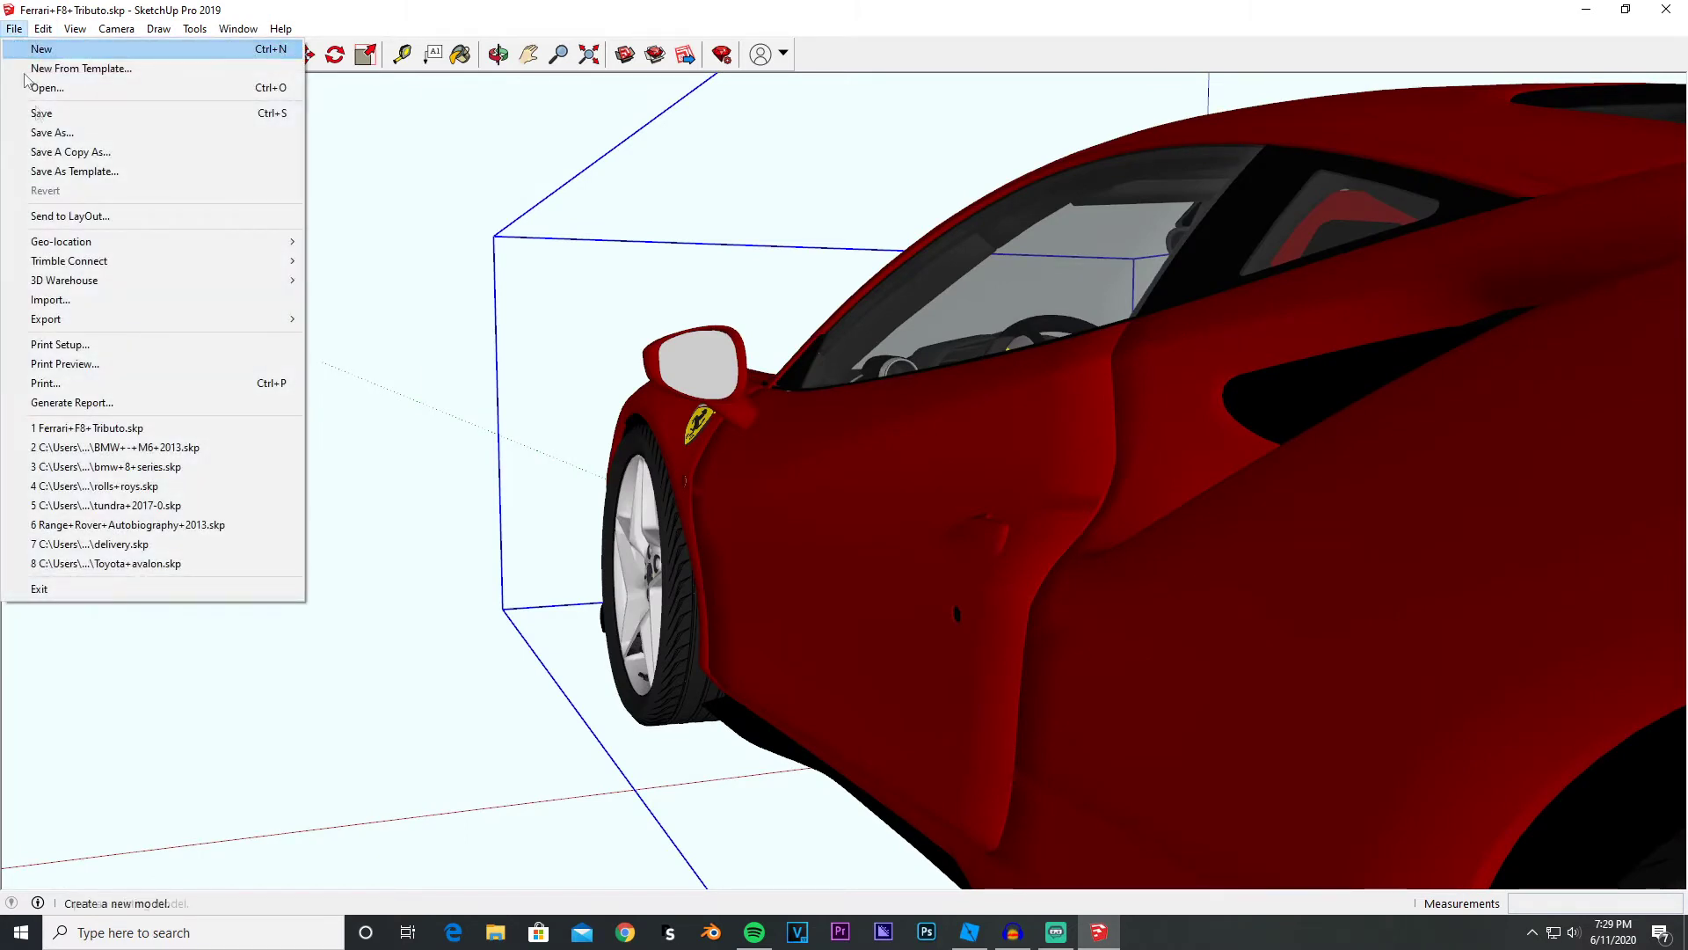
pyautogui.moveTo(76, 323)
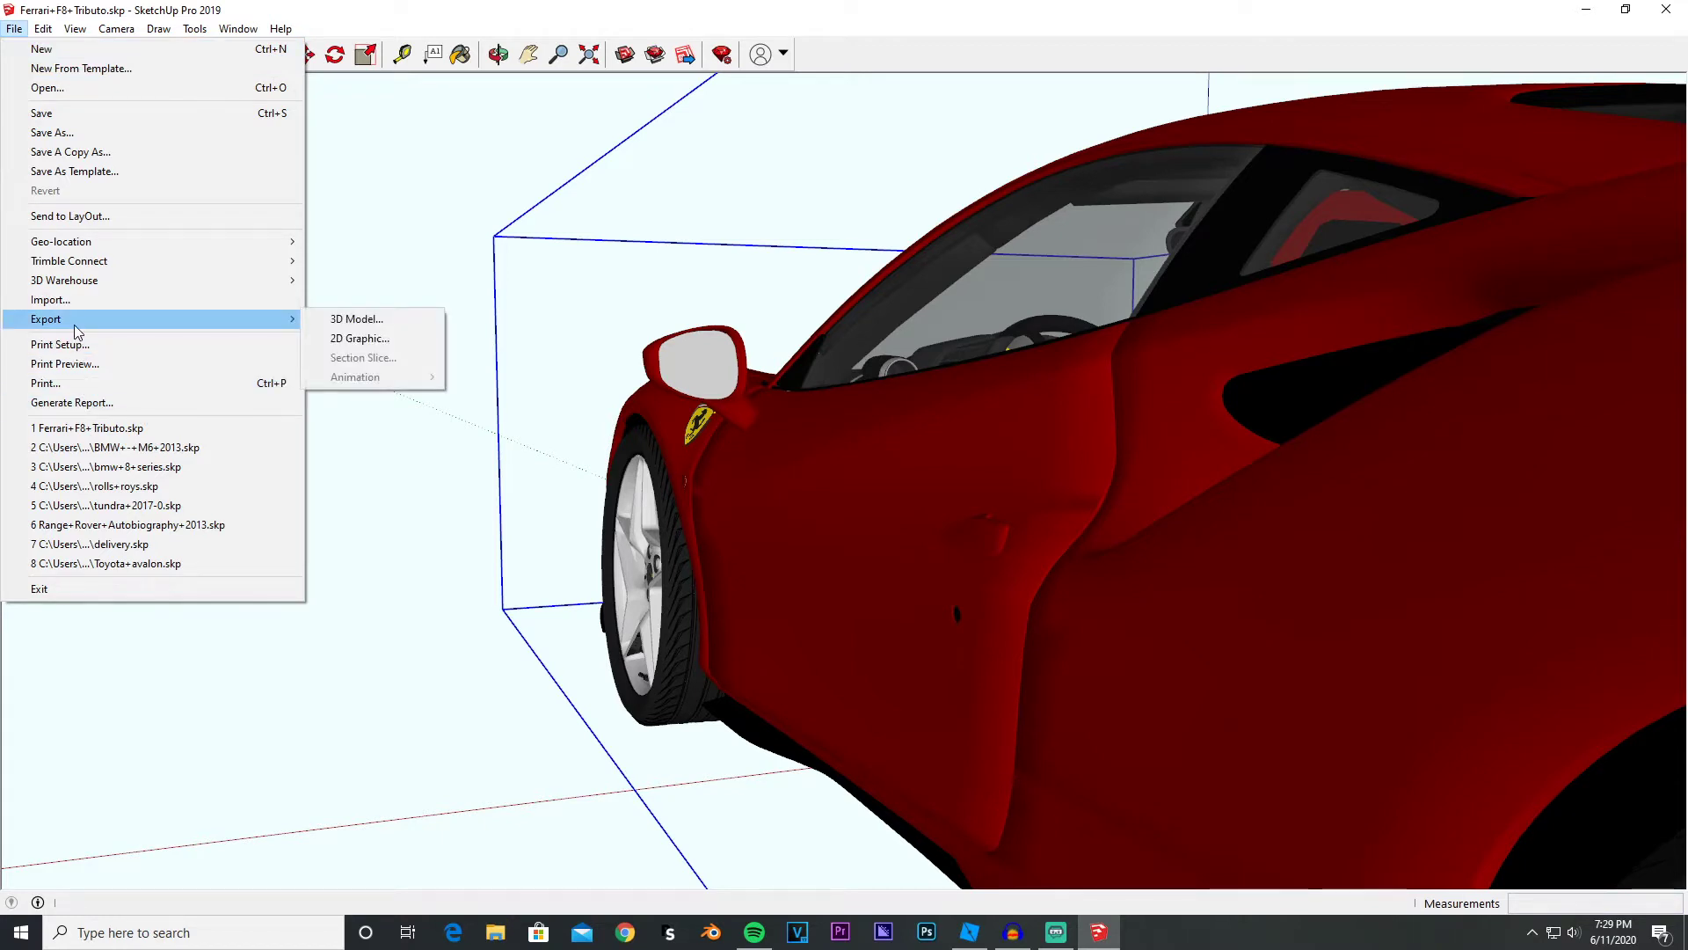
pyautogui.click(361, 324)
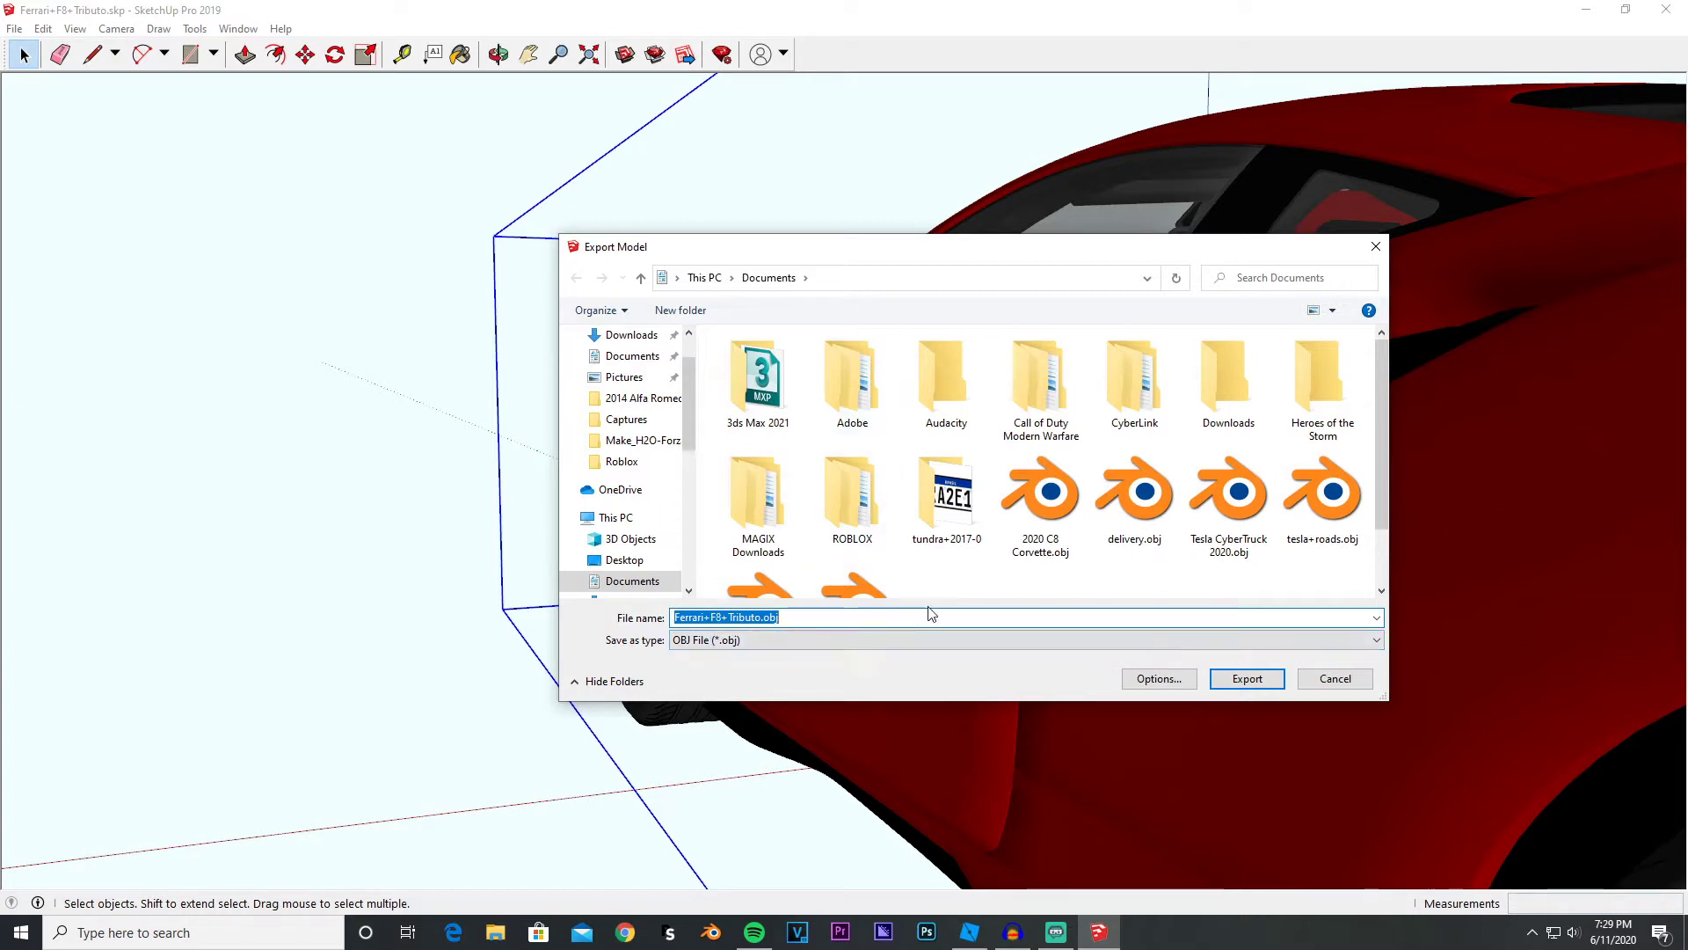
pyautogui.scroll(-1, 908, 543)
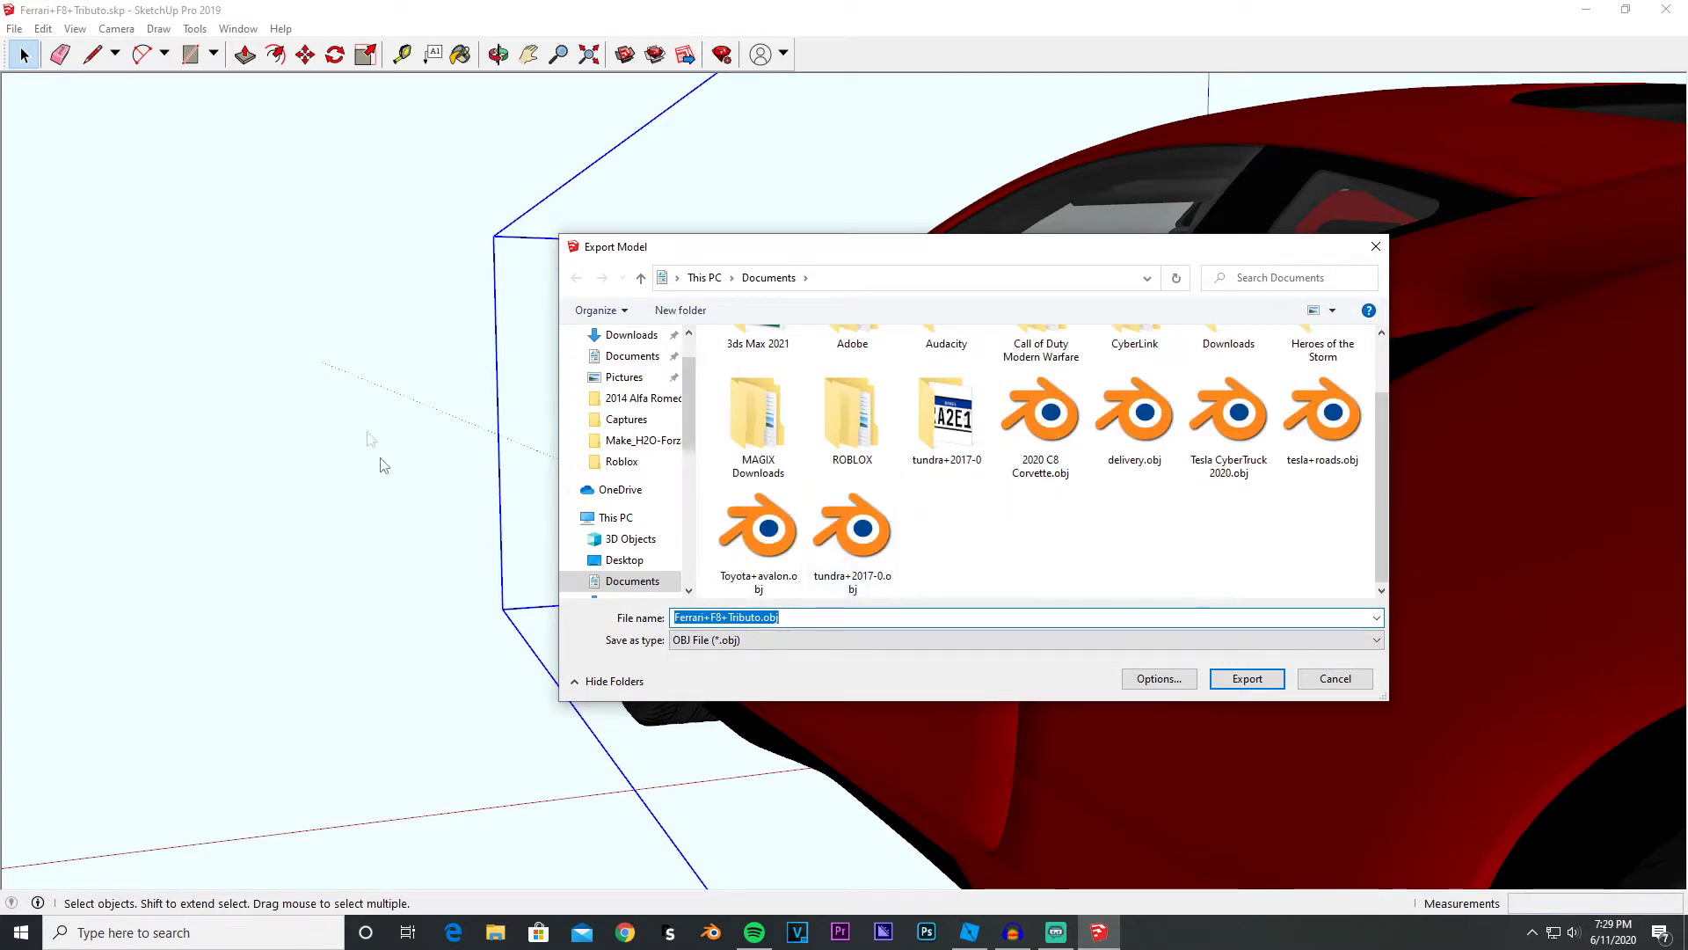
pyautogui.click(623, 560)
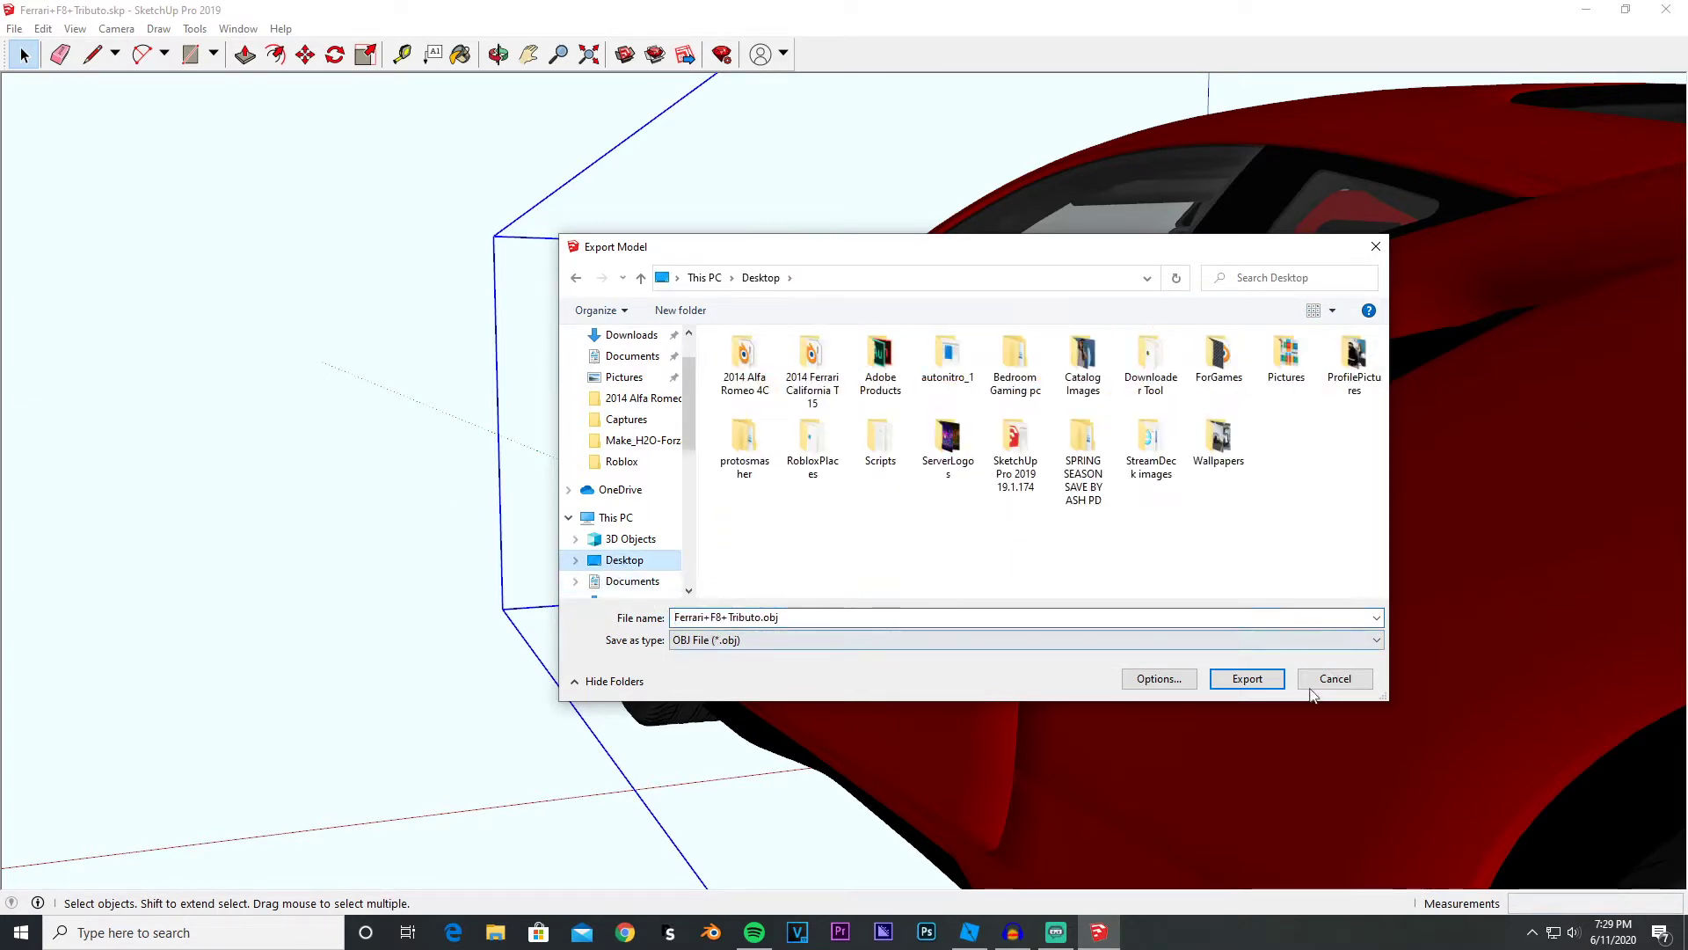
pyautogui.click(1229, 684)
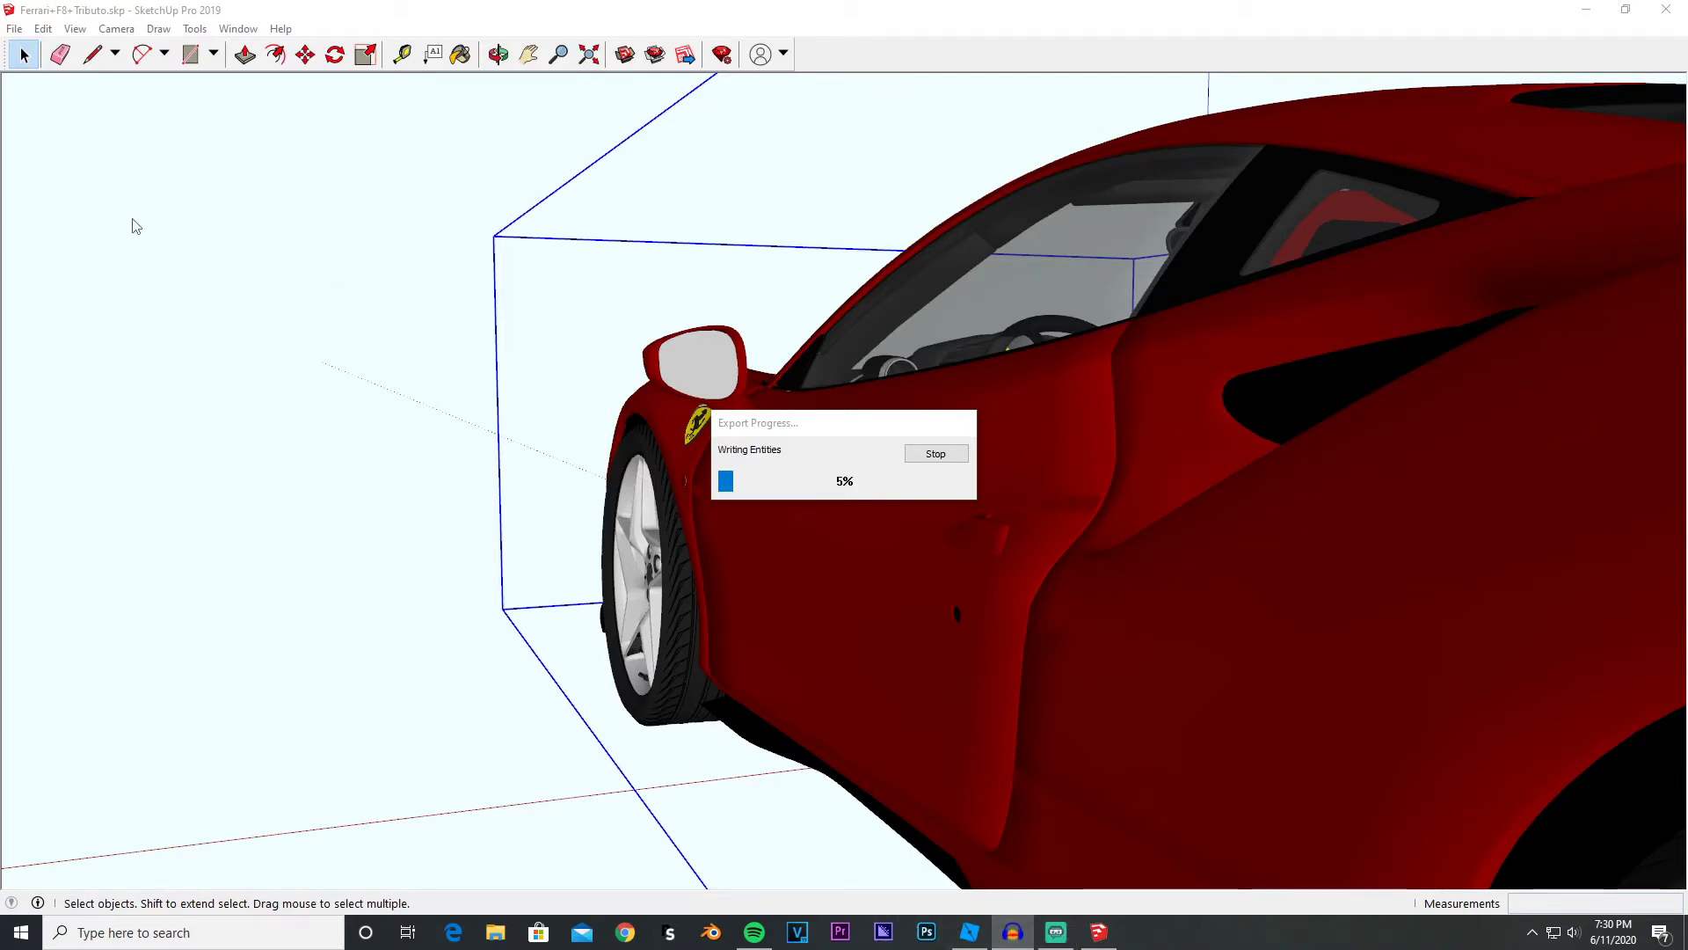
# - Launch 3ds Max 2021 by searching '3ds max' from the Start menu
pyautogui.click(21, 934)
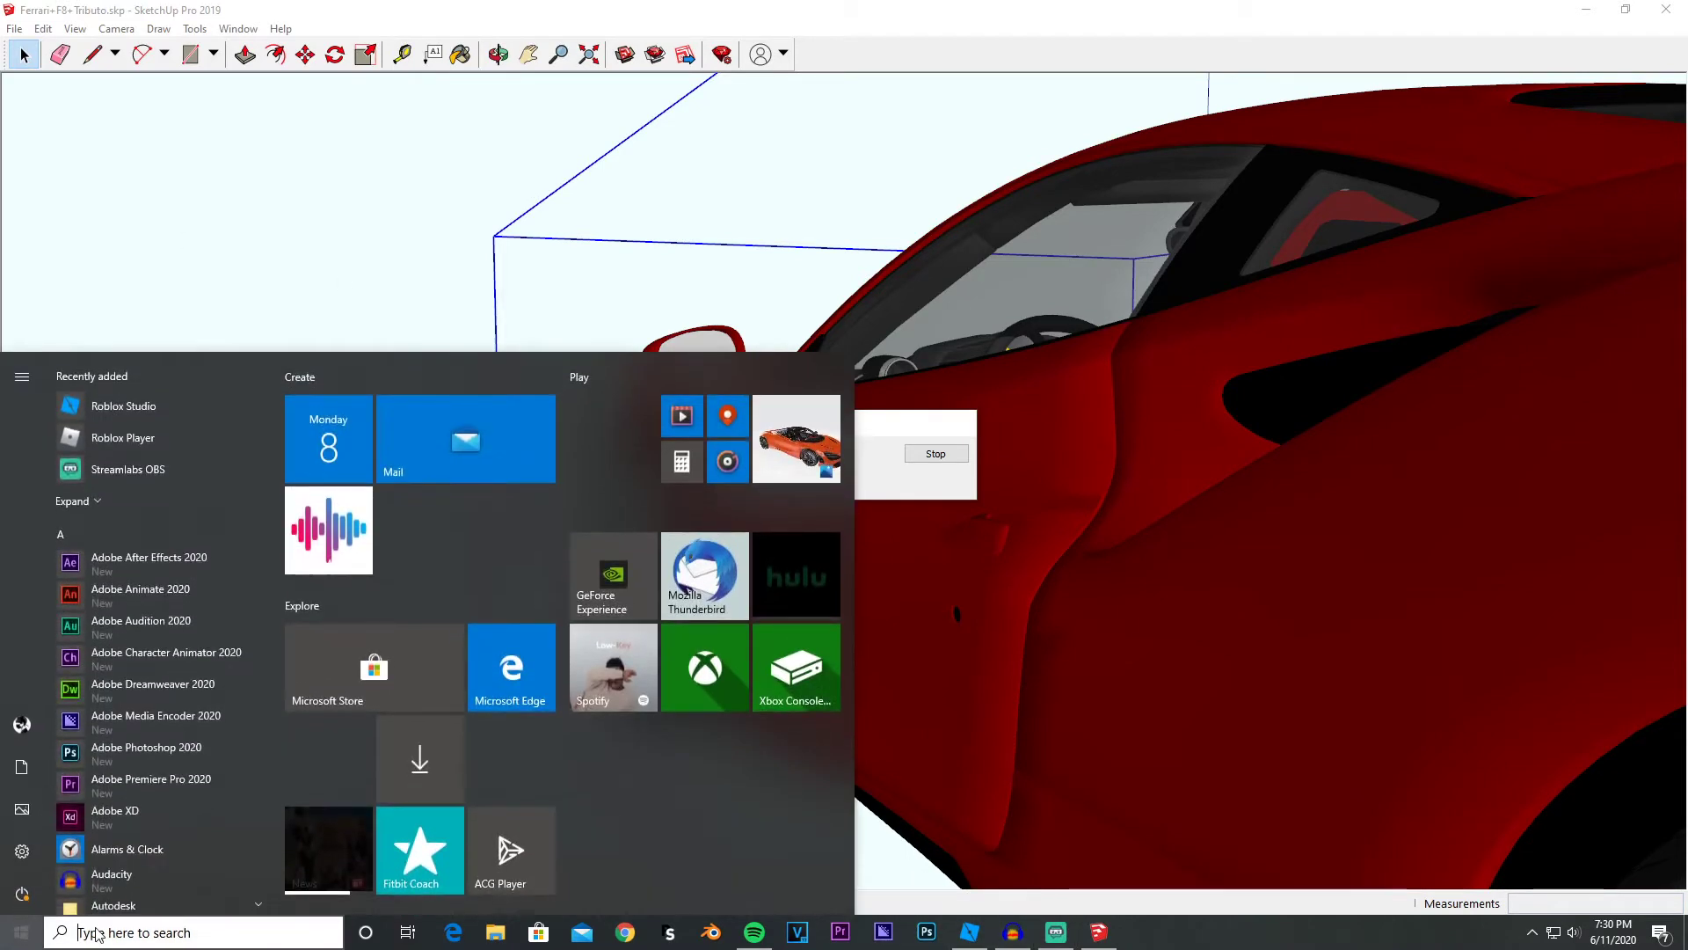
pyautogui.click(891, 468)
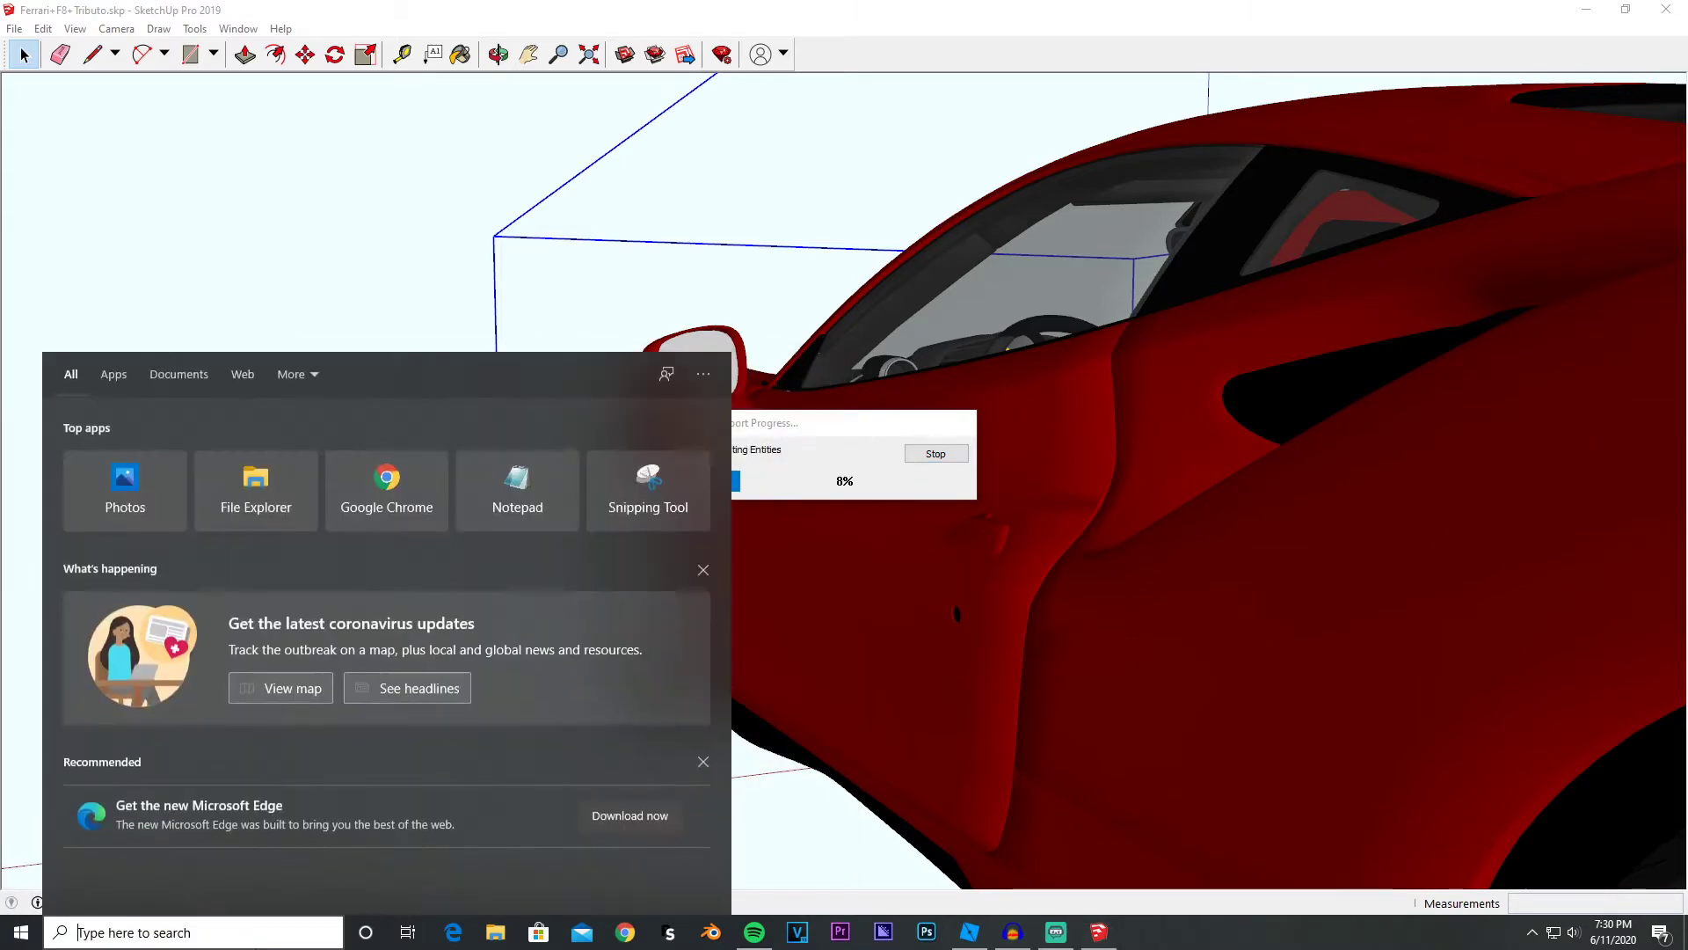
pyautogui.write('3ds max')
pyautogui.press('Return')
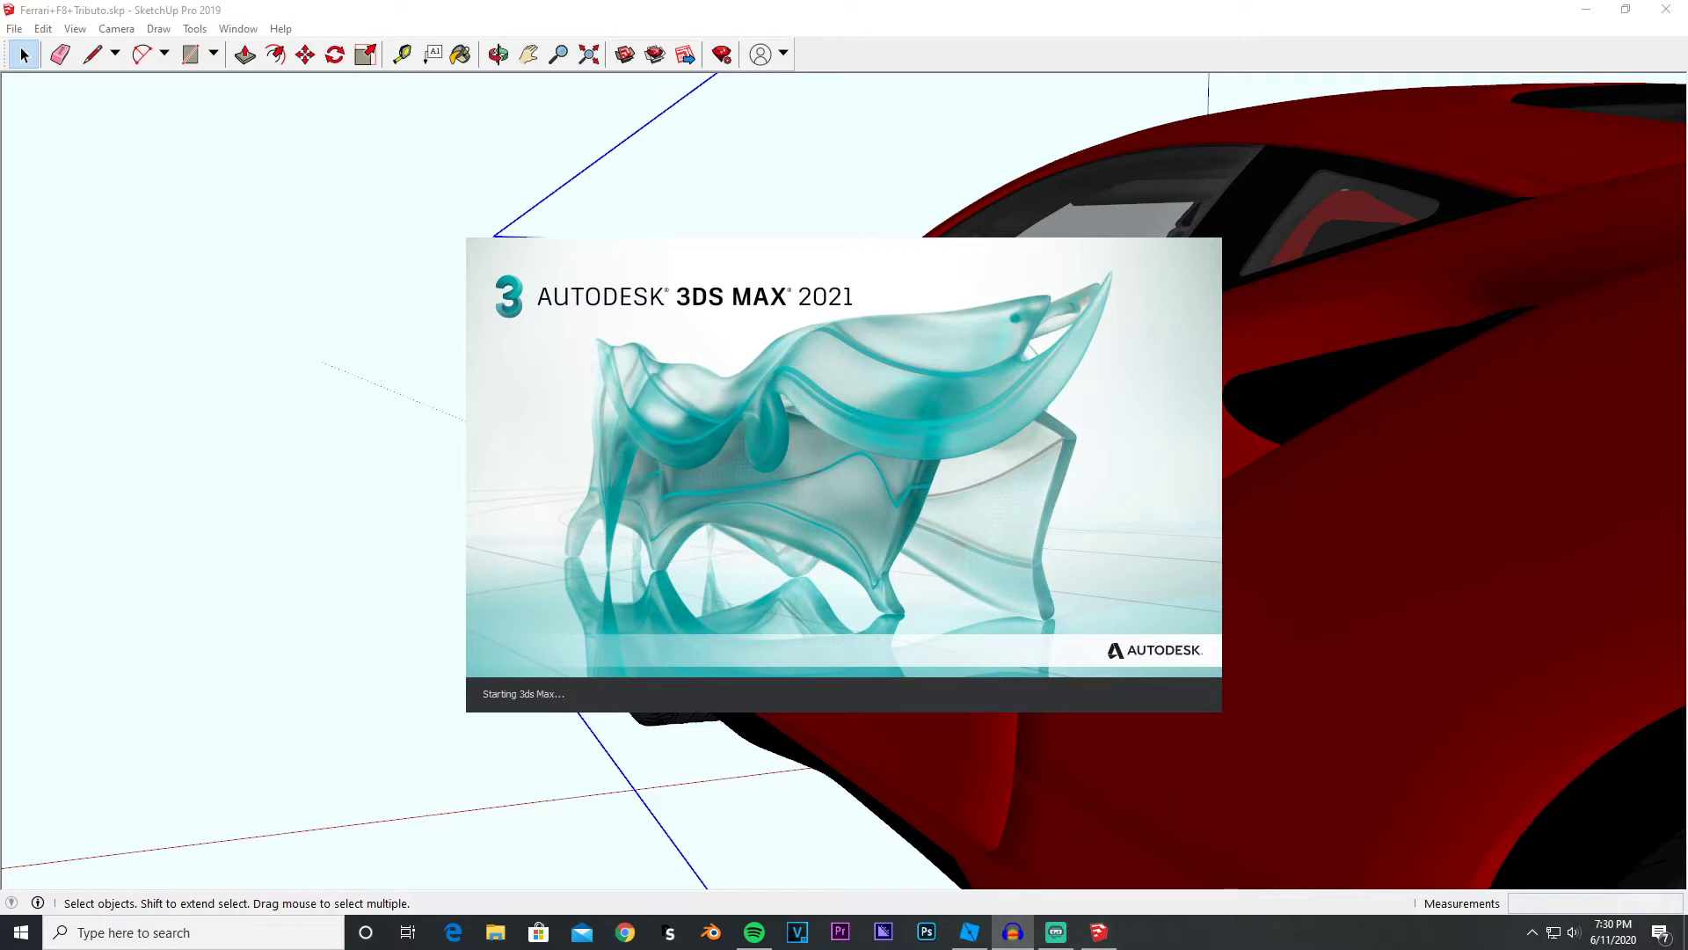
# - Switch back to SketchUp to check the OBJ export's progress
pyautogui.click(1110, 937)
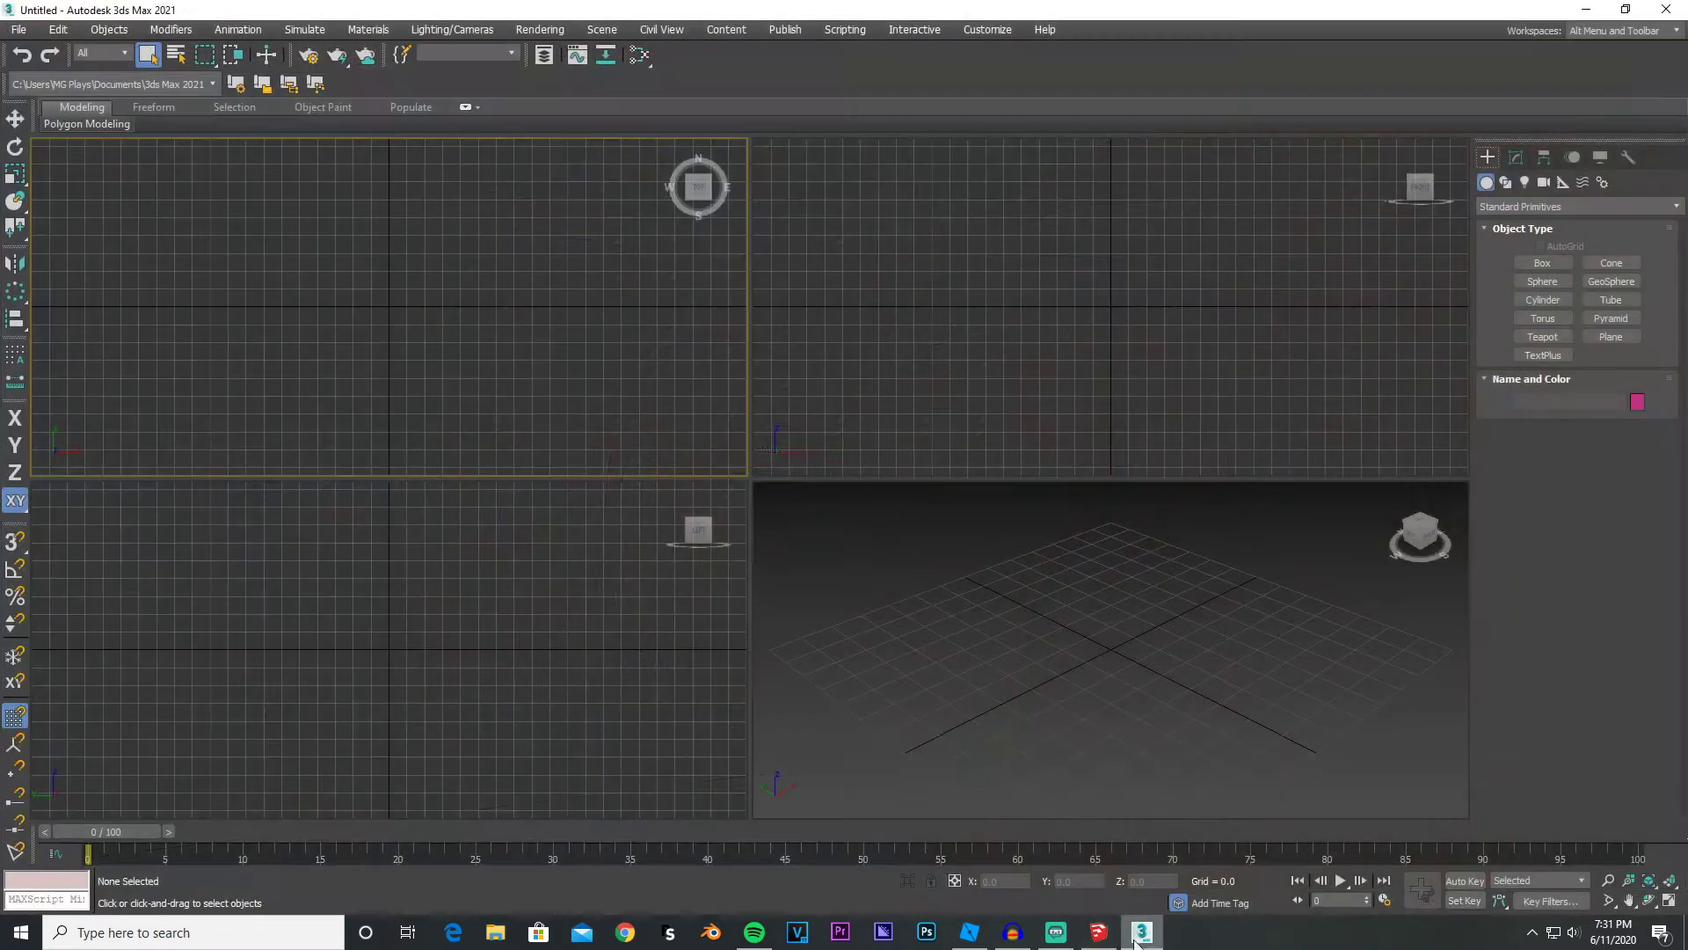
# - Open 3ds Max's File menu and close the Welcome Screen over the empty scene
pyautogui.click(17, 31)
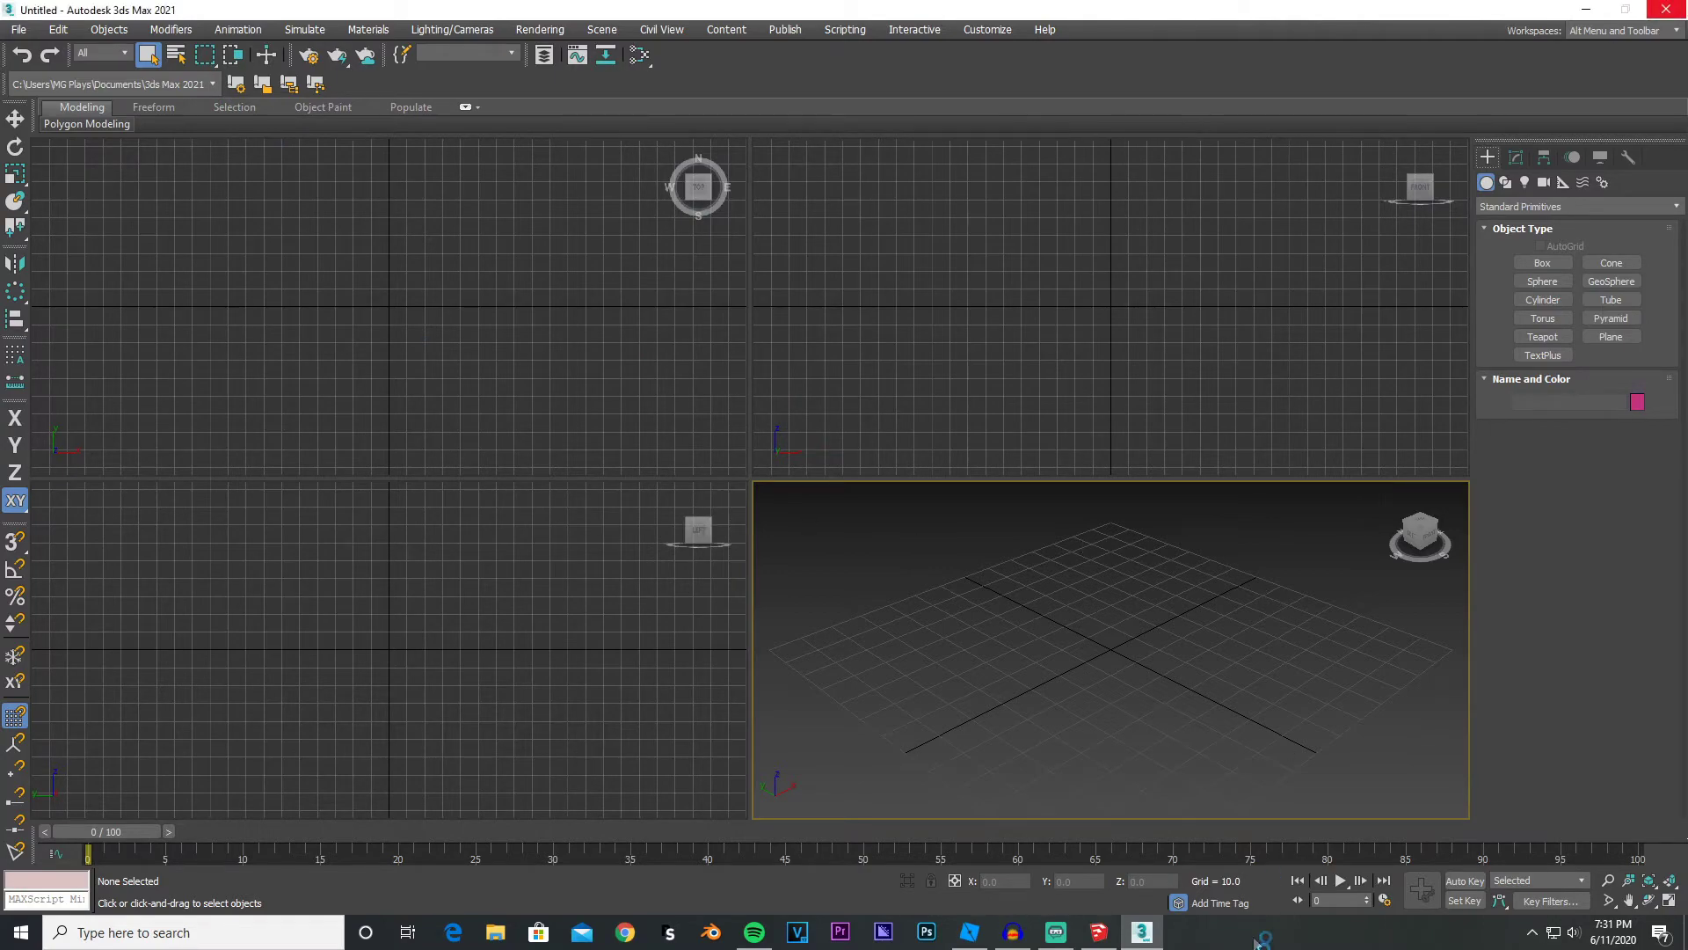
pyautogui.rightClick(1142, 932)
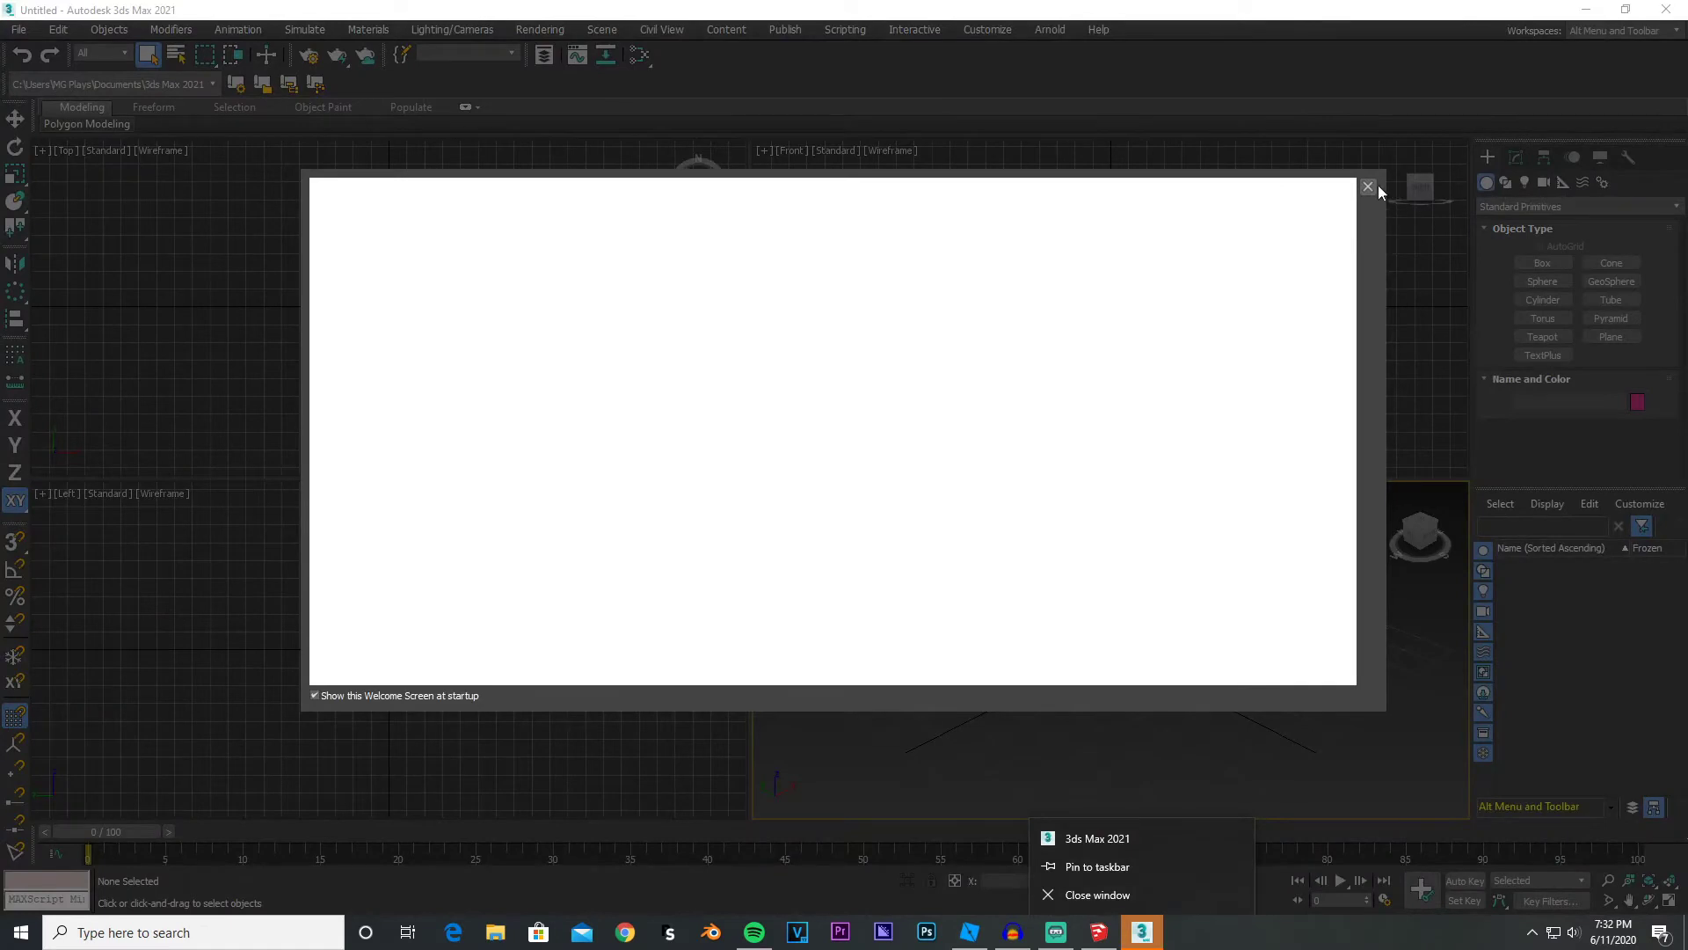
pyautogui.click(1368, 186)
# - Import Ferrari+F8+Tributo.skp from the Desktop into 3ds Max with the default import settings
pyautogui.click(11, 31)
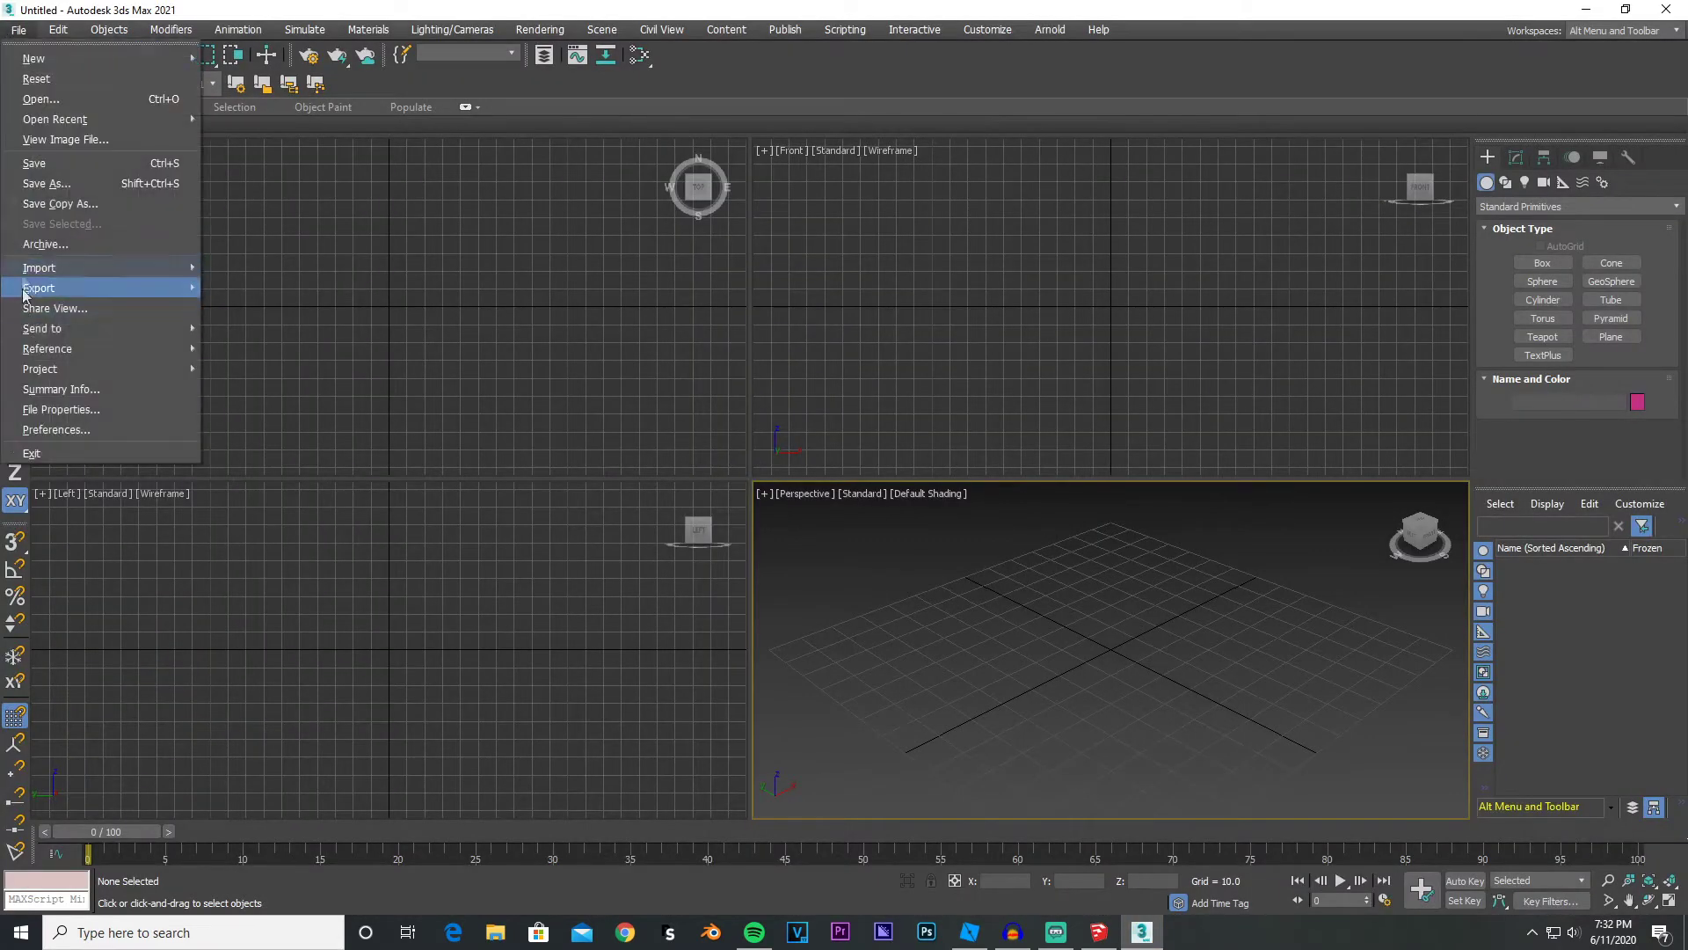
pyautogui.moveTo(39, 267)
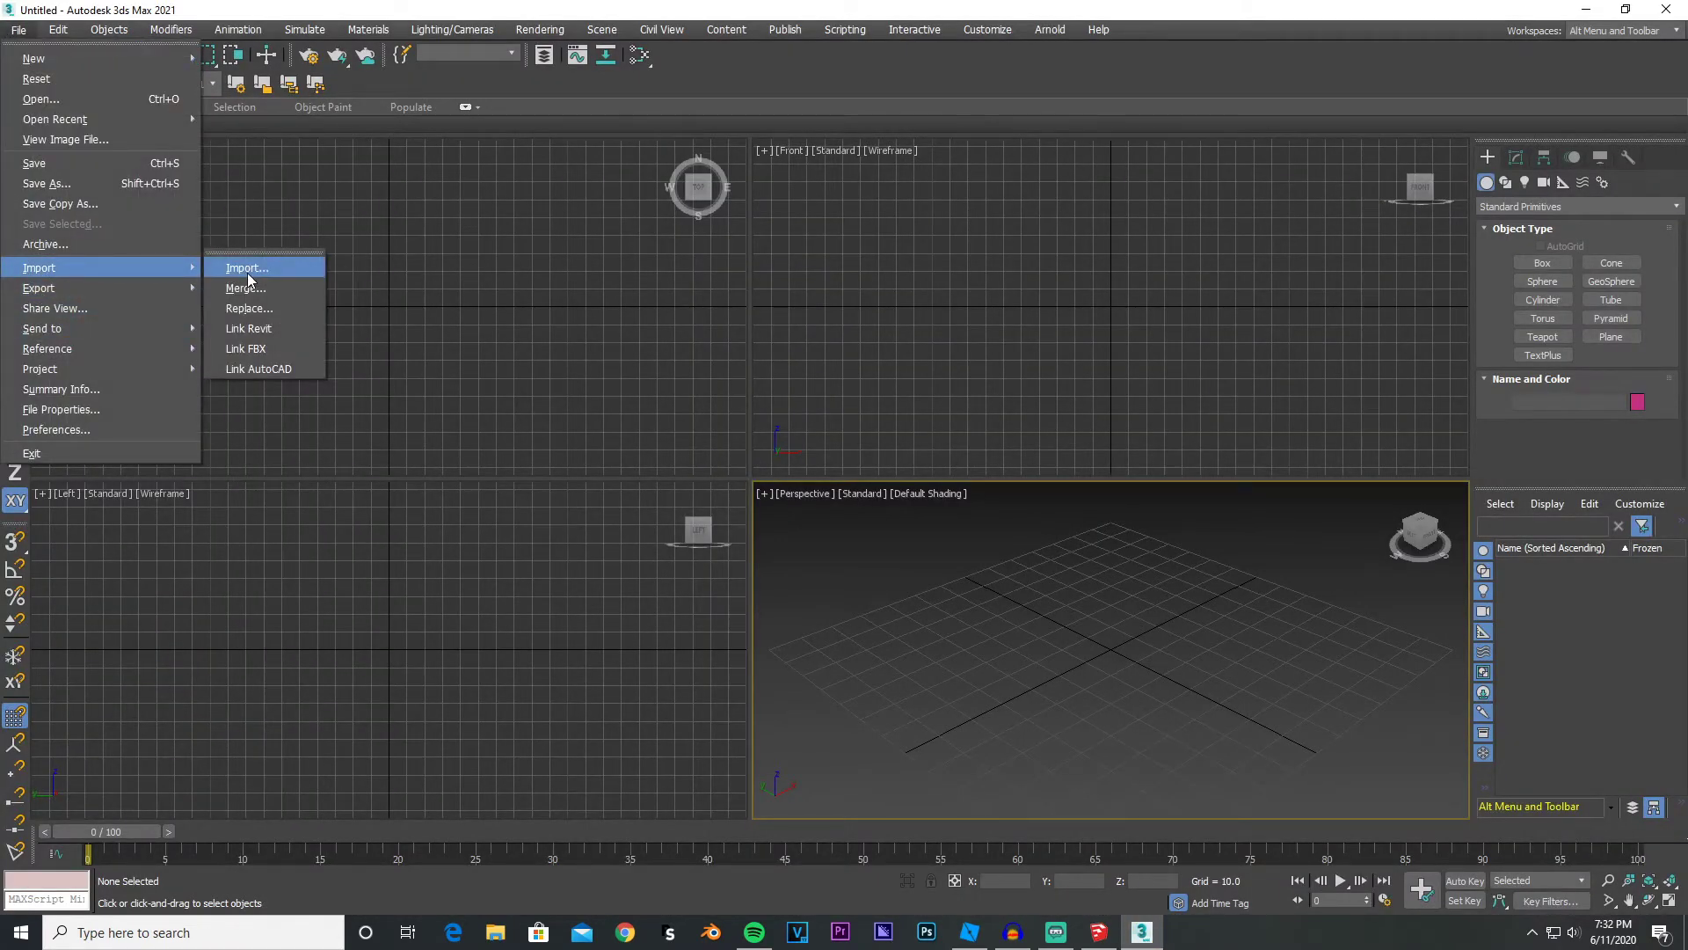
pyautogui.click(246, 272)
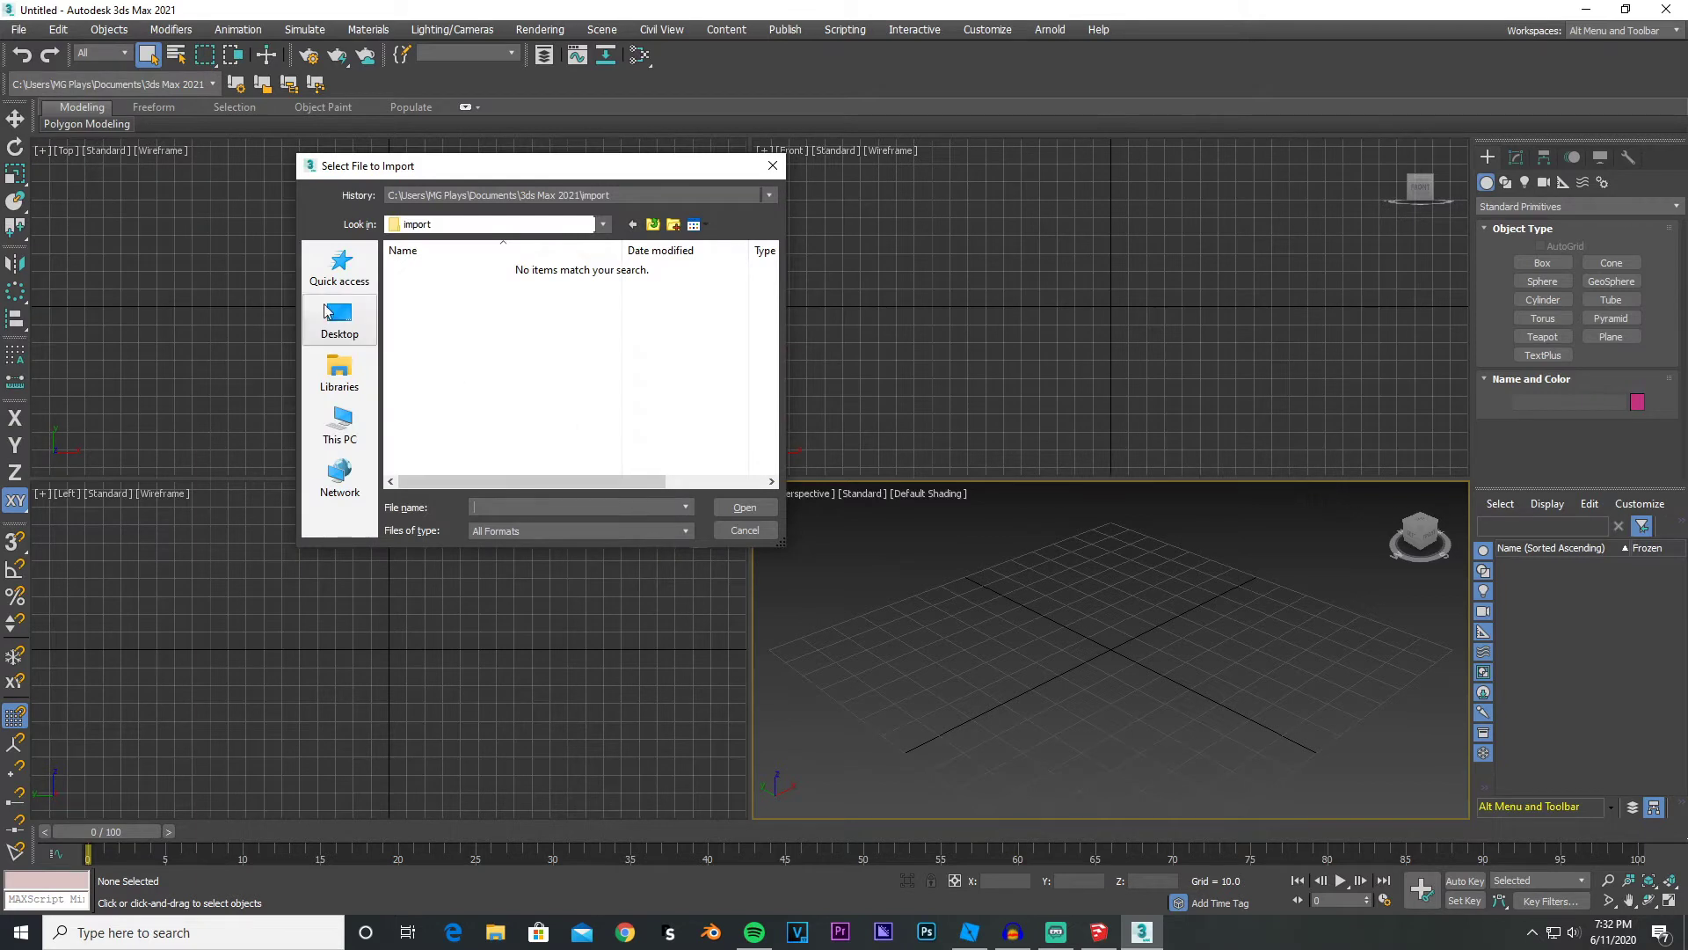
pyautogui.click(339, 318)
pyautogui.scroll(-3, 439, 378)
pyautogui.scroll(3, 431, 398)
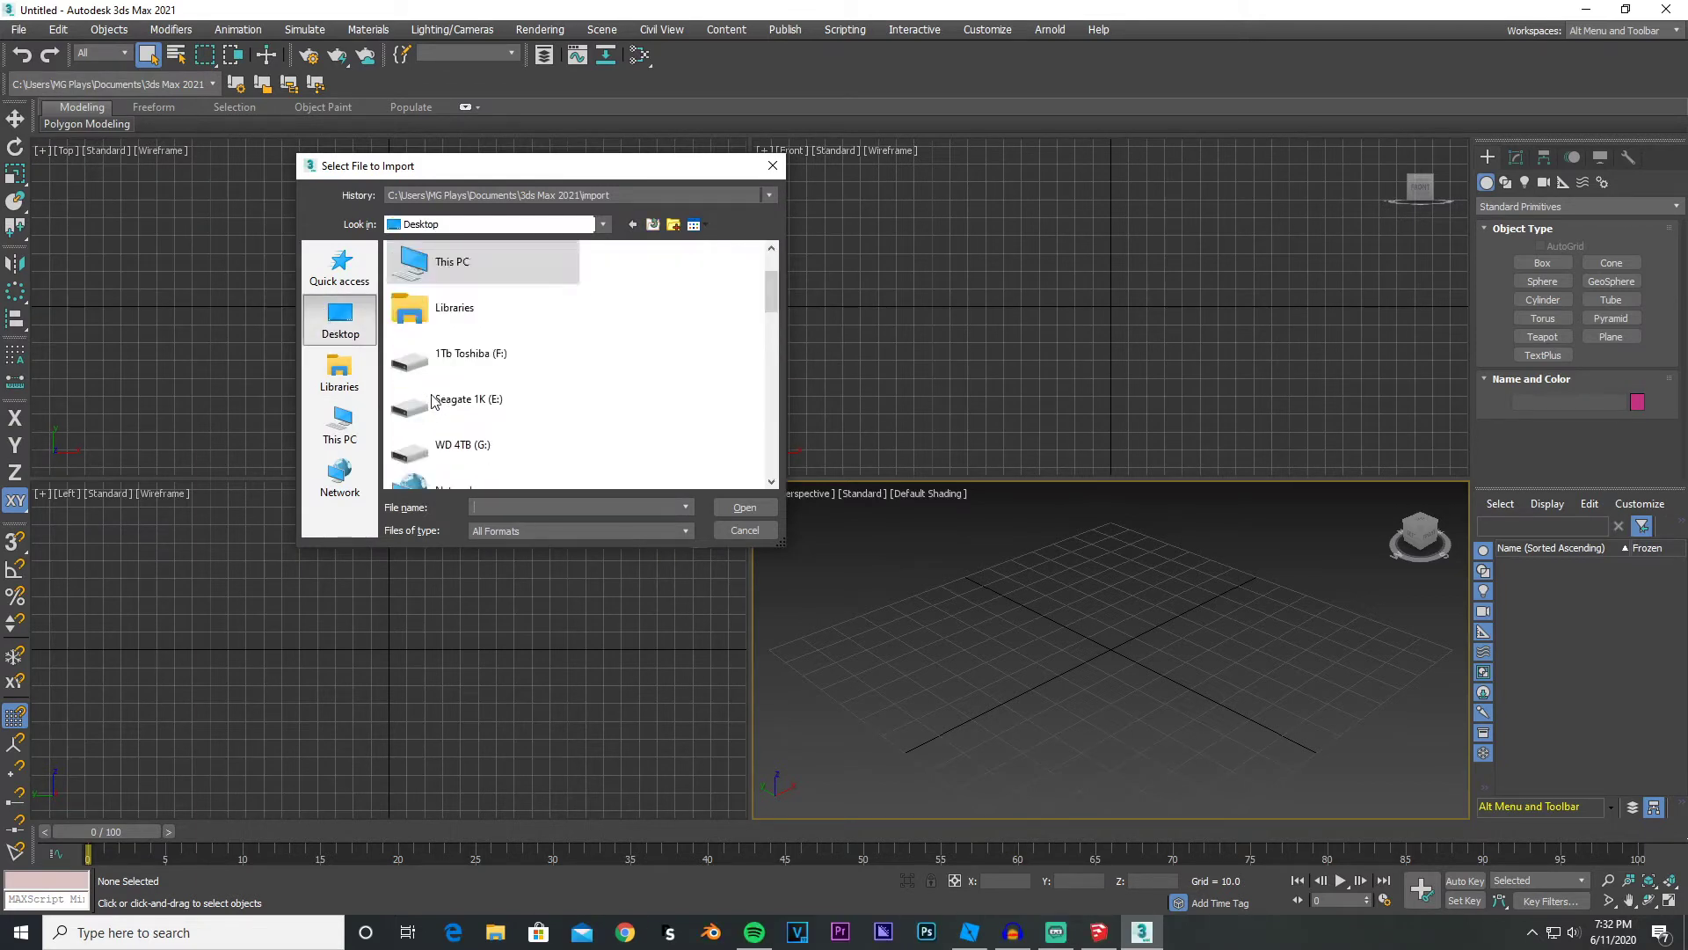
pyautogui.scroll(-5, 432, 398)
pyautogui.scroll(-5, 431, 396)
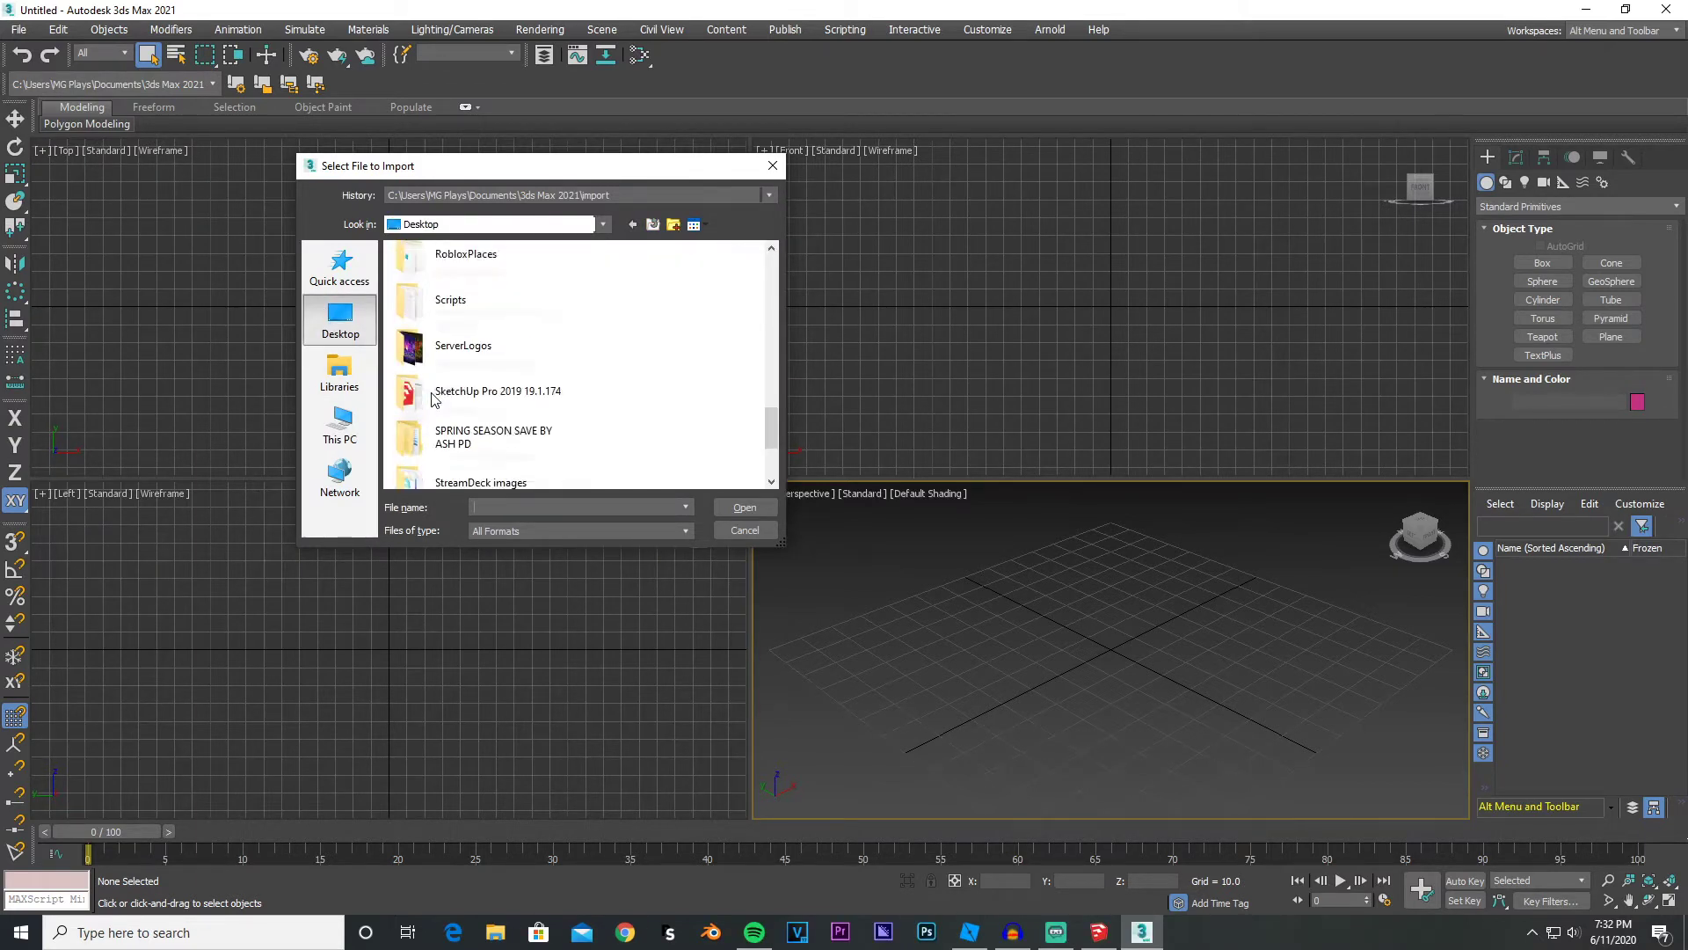
pyautogui.scroll(1, 431, 390)
pyautogui.scroll(-1, 482, 467)
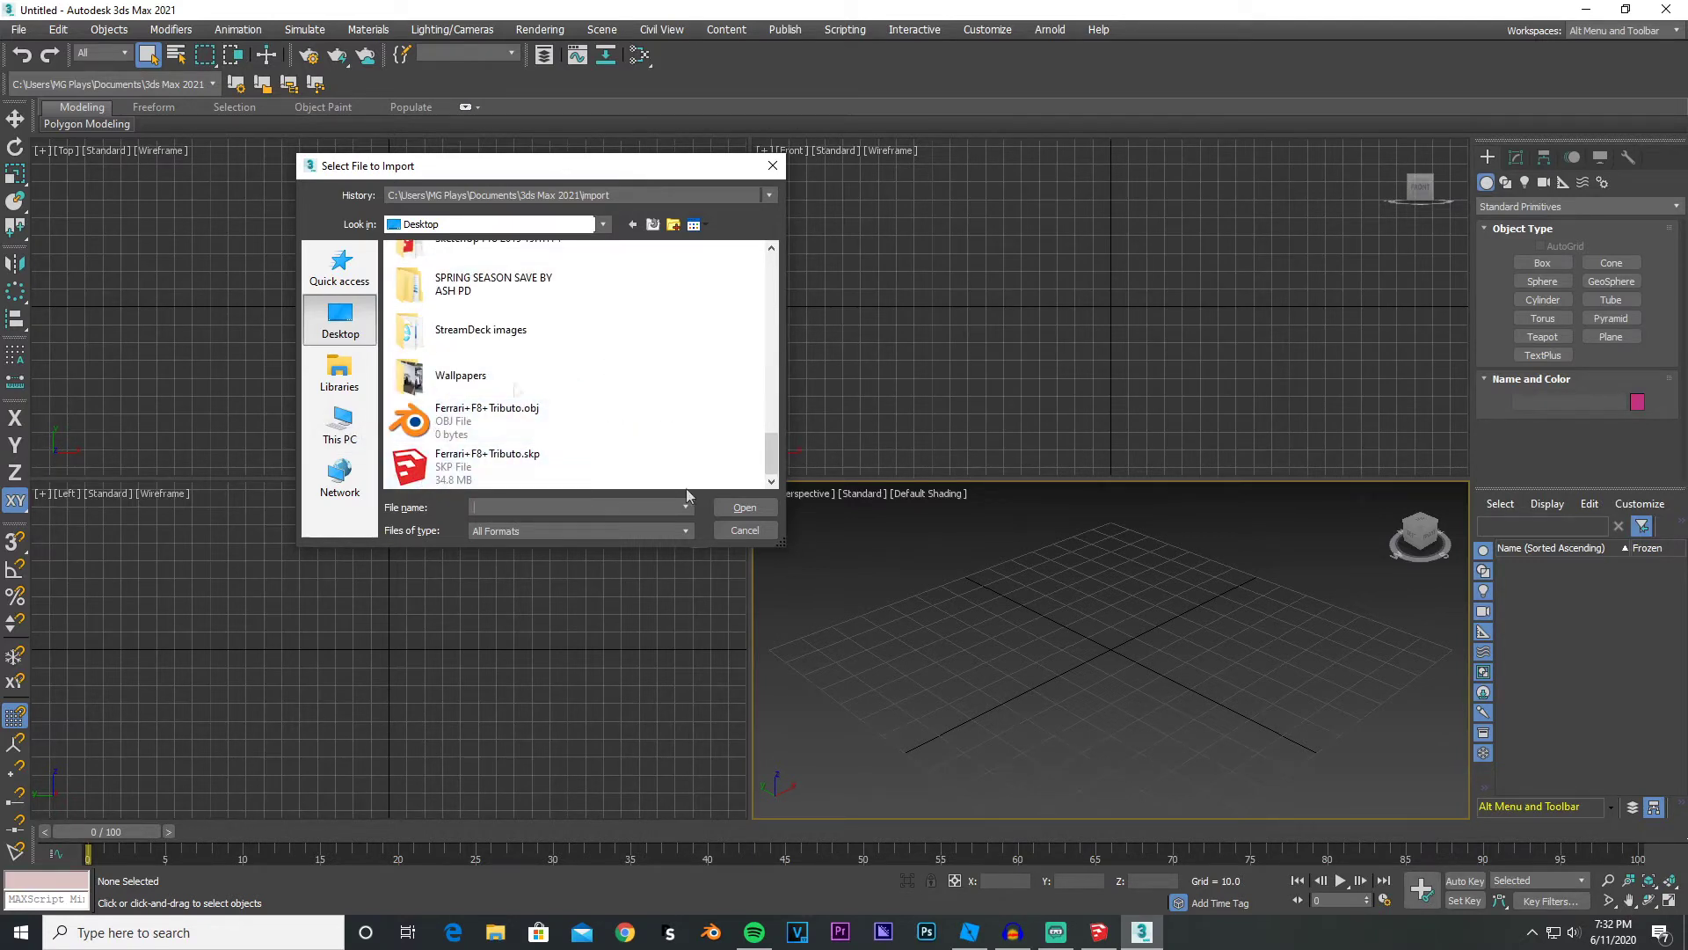
pyautogui.click(482, 483)
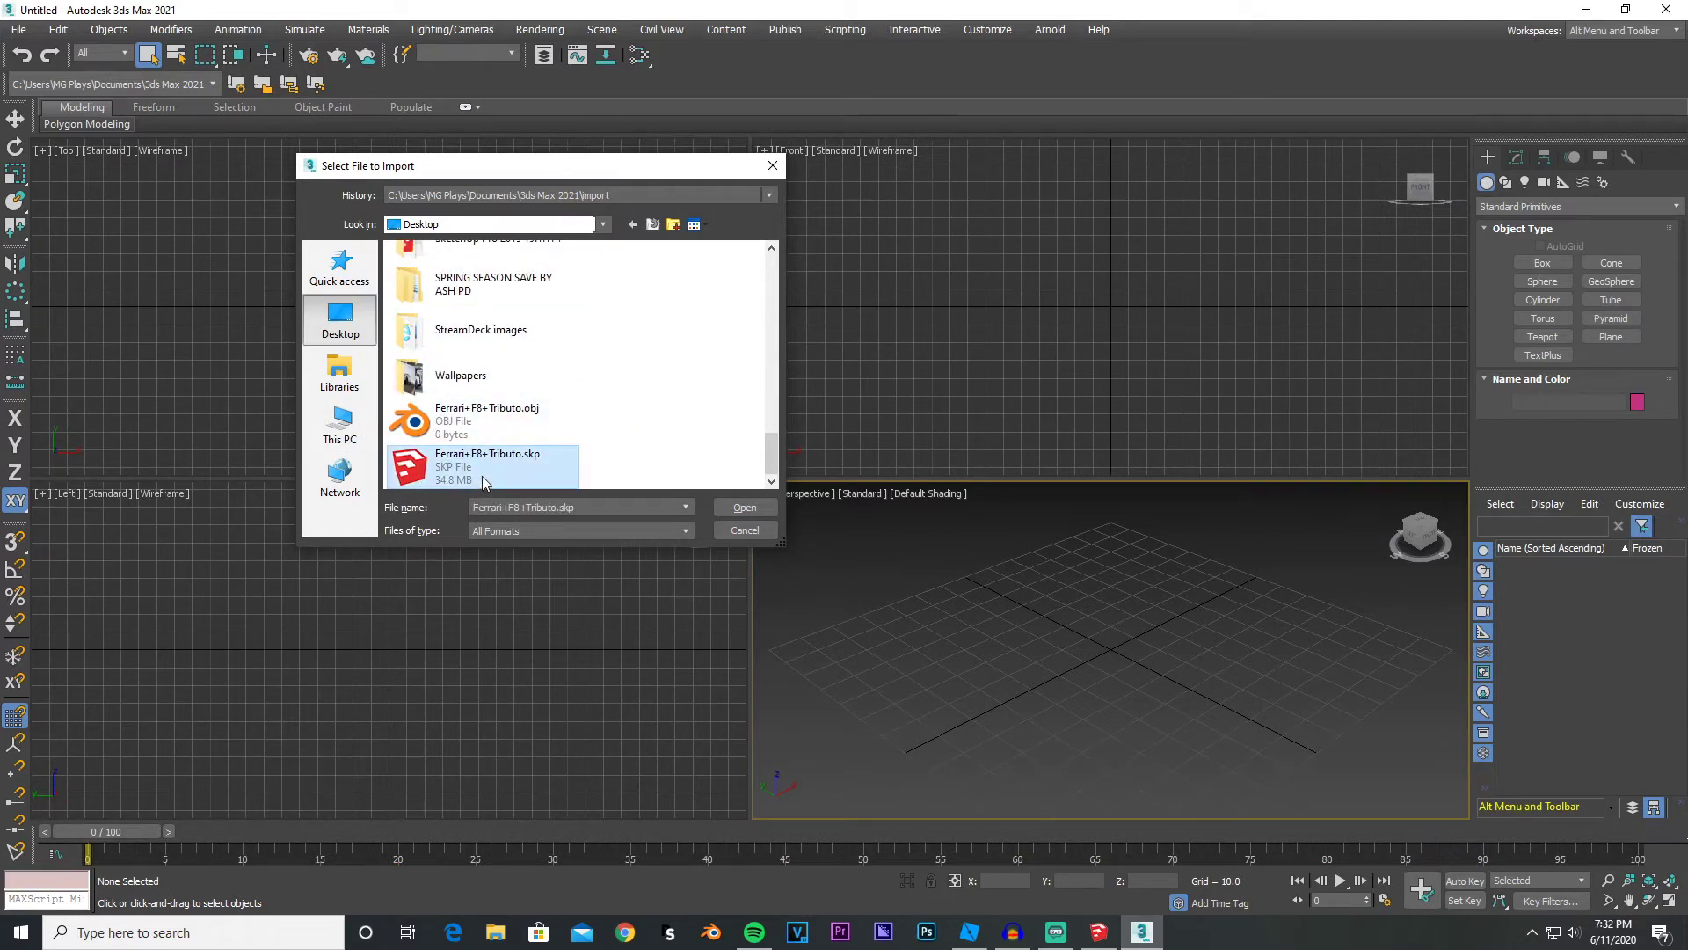
pyautogui.click(756, 510)
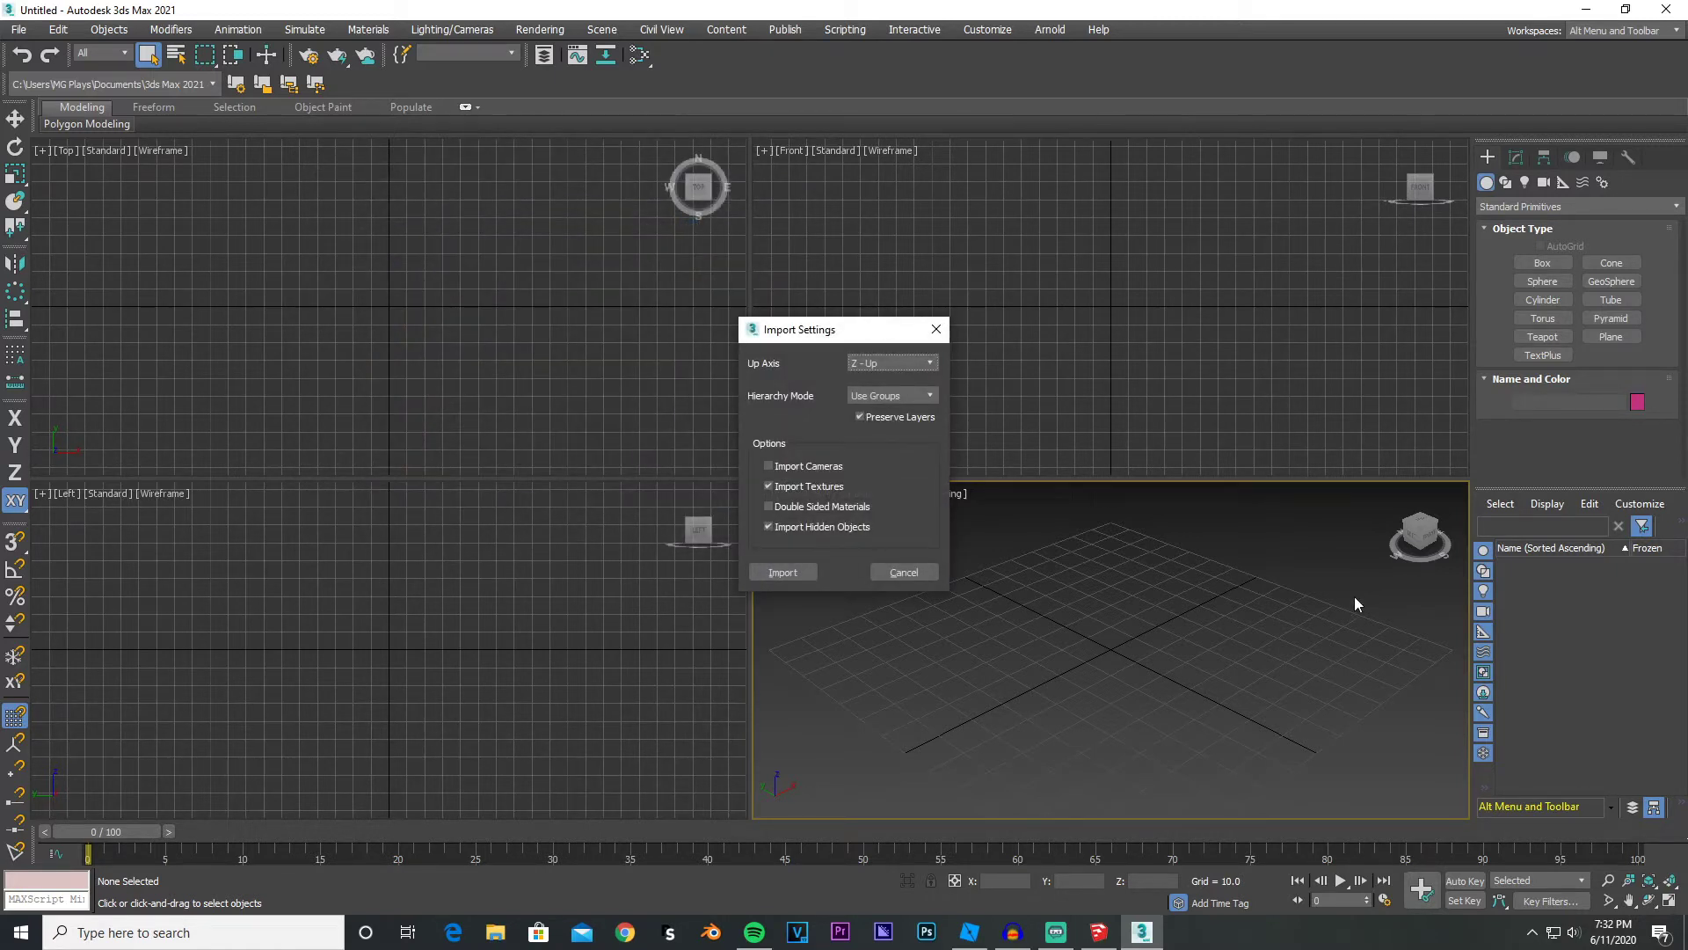
pyautogui.click(782, 572)
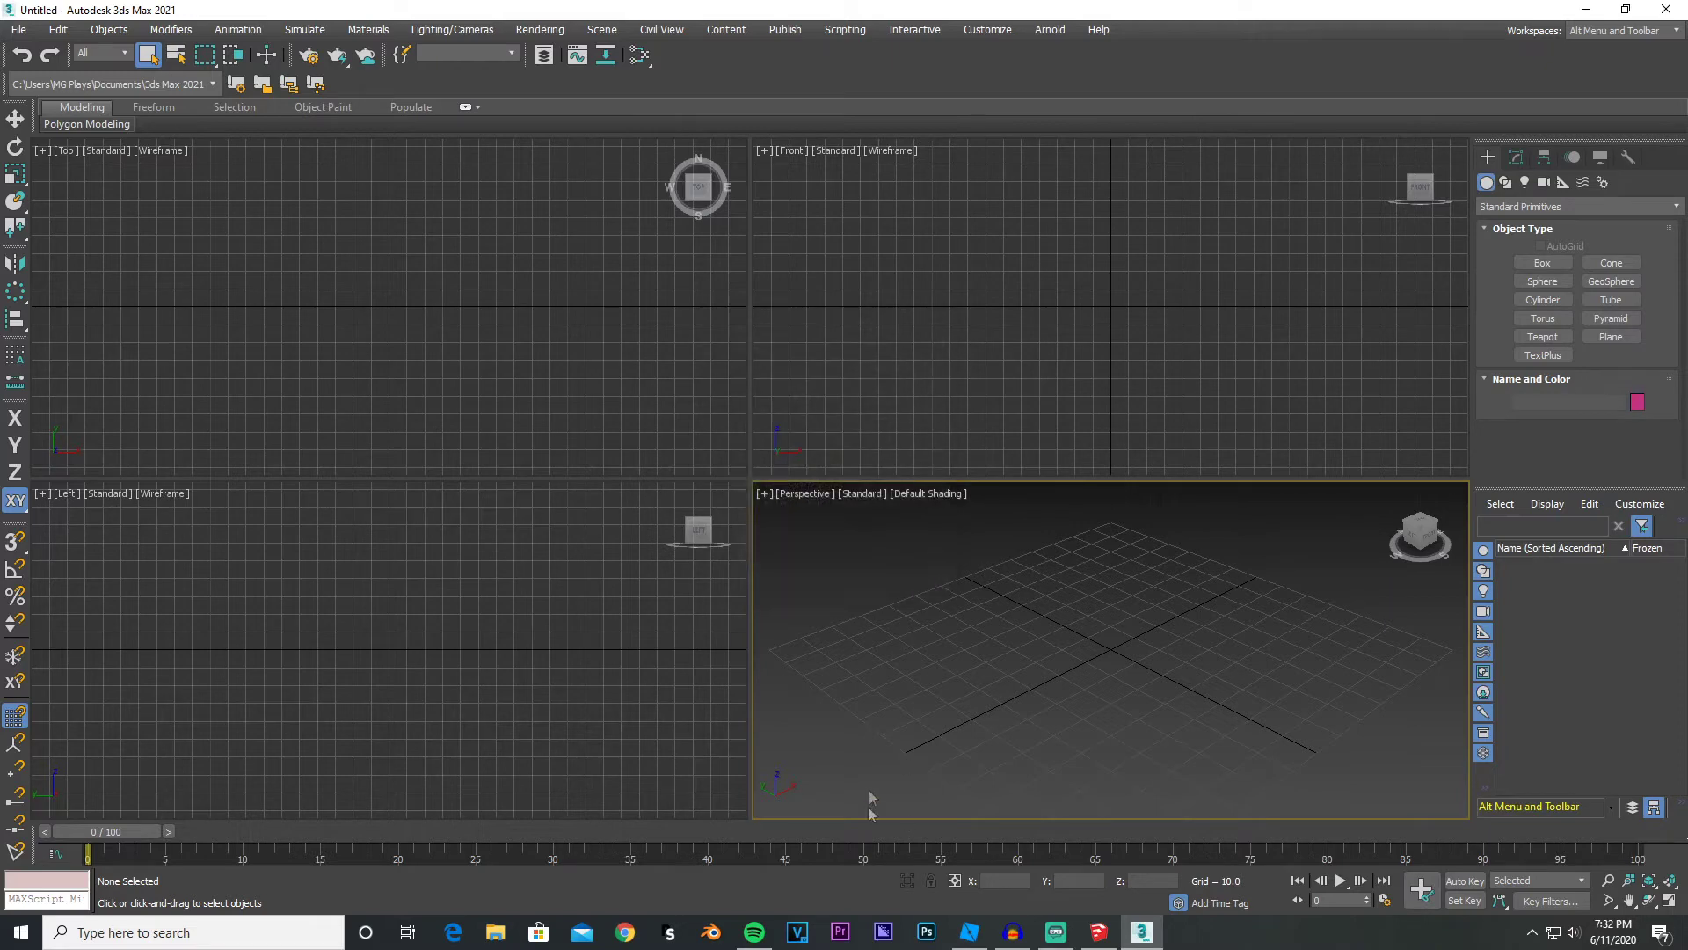
pyautogui.click(1099, 931)
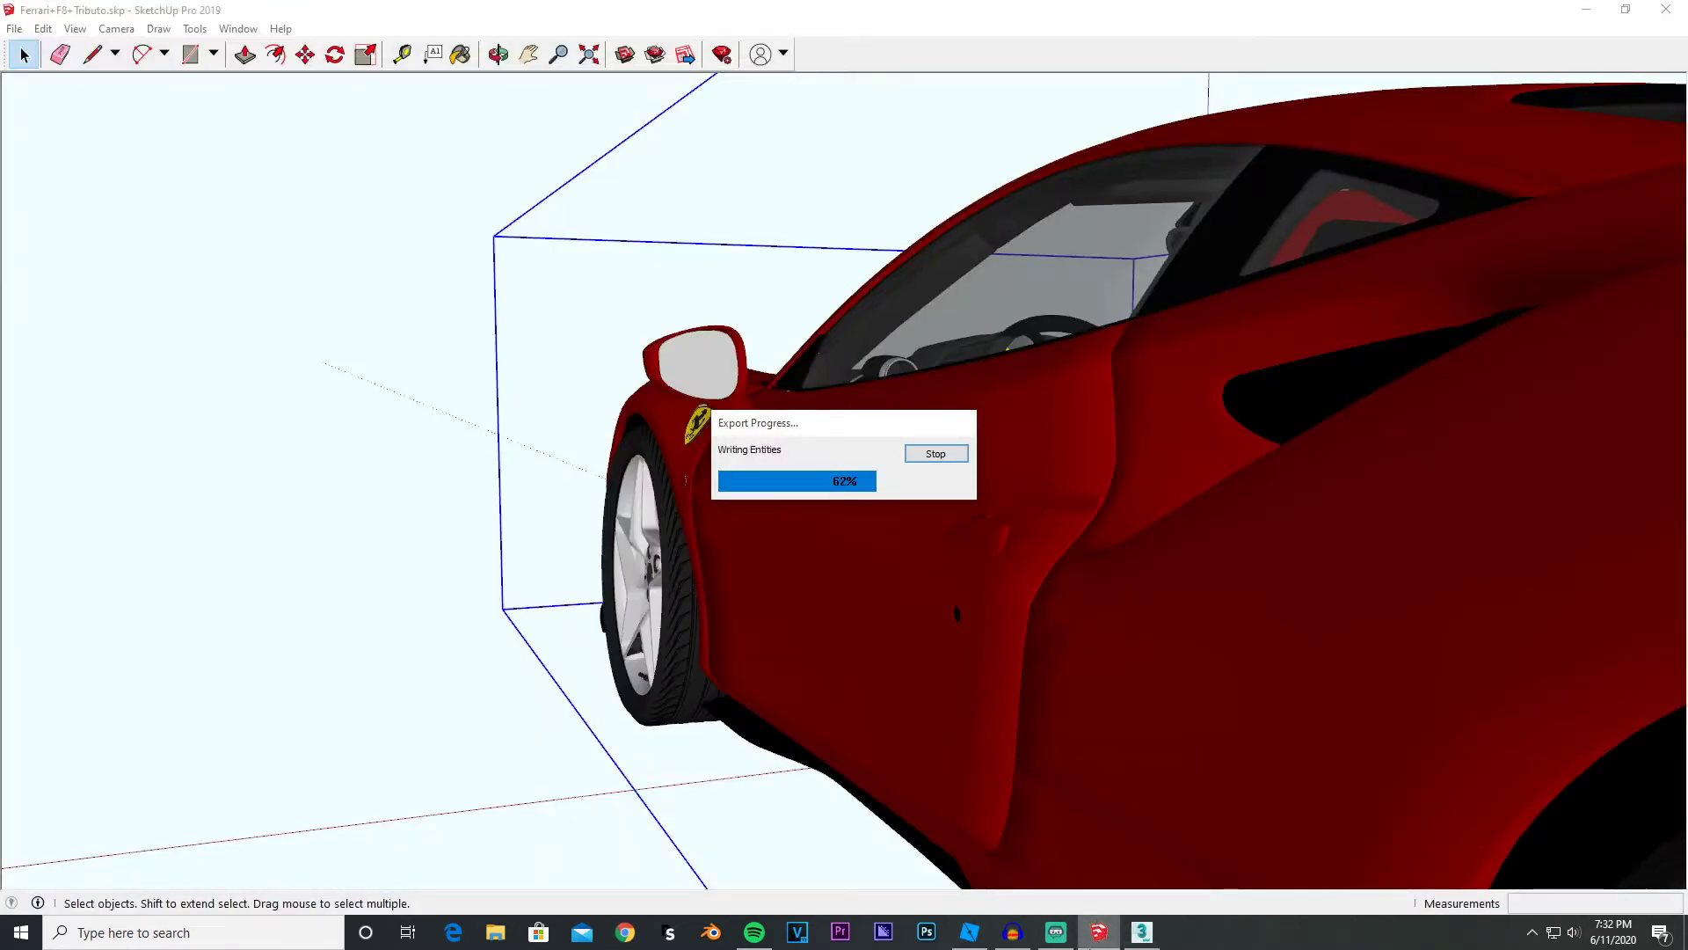
pyautogui.click(1141, 931)
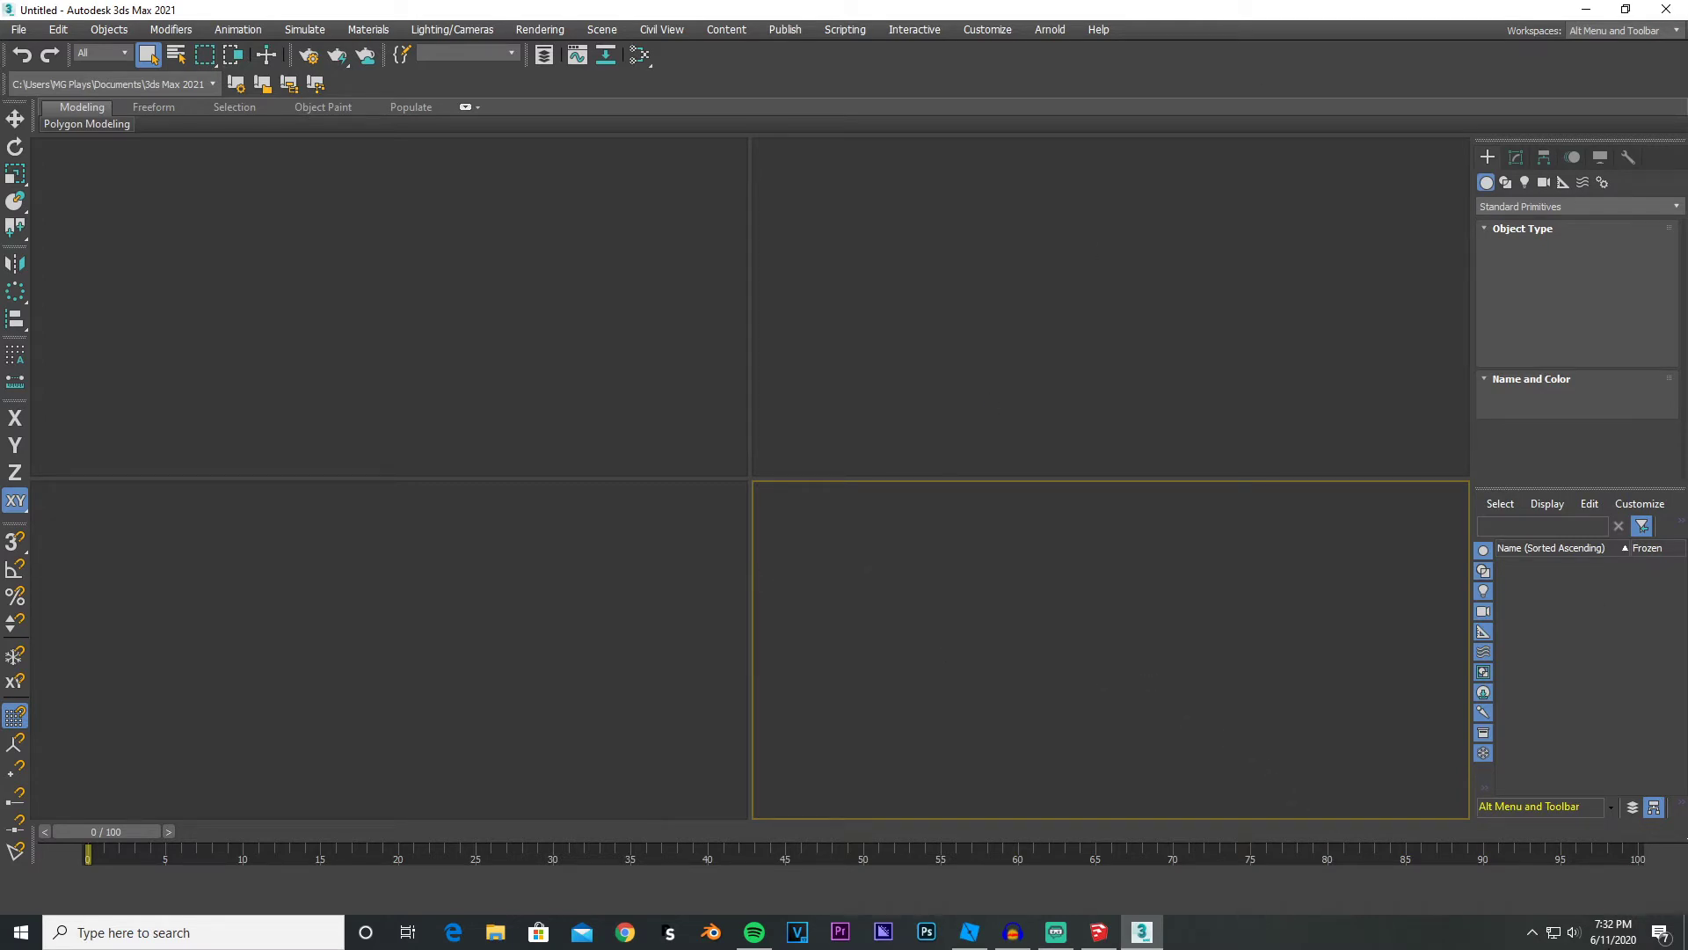
# - End the frozen 3ds Max 2021 process in Task Manager, then close Task Manager
pyautogui.rightClick(1104, 933)
pyautogui.click(1099, 902)
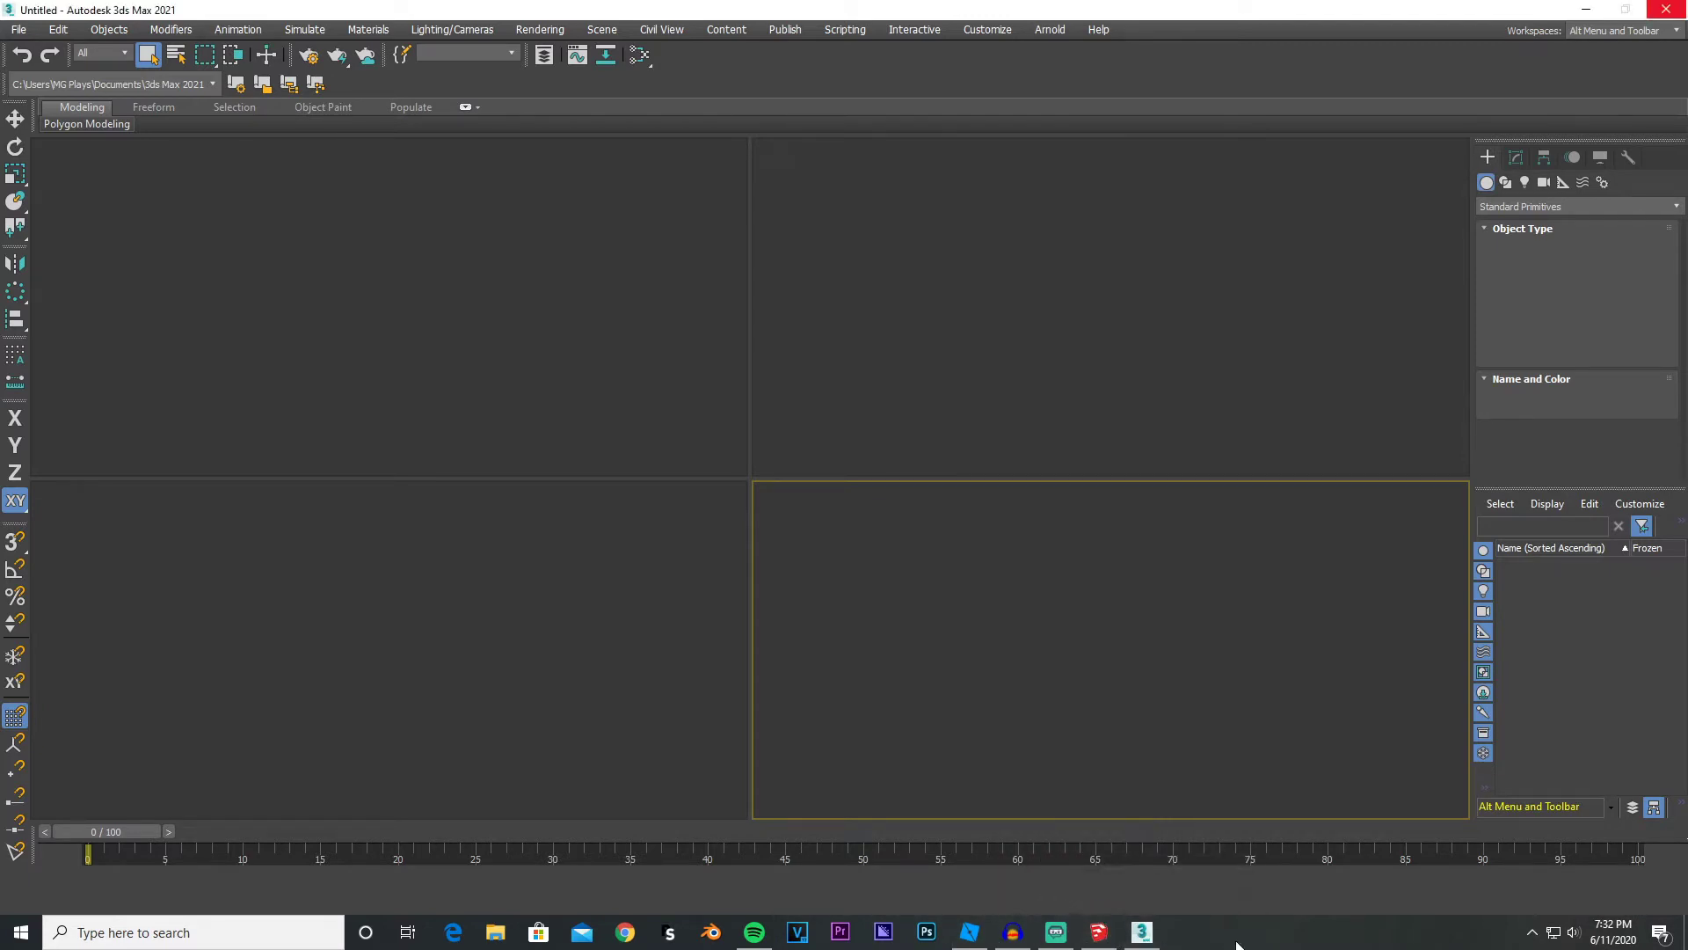
pyautogui.rightClick(1237, 945)
pyautogui.click(1271, 851)
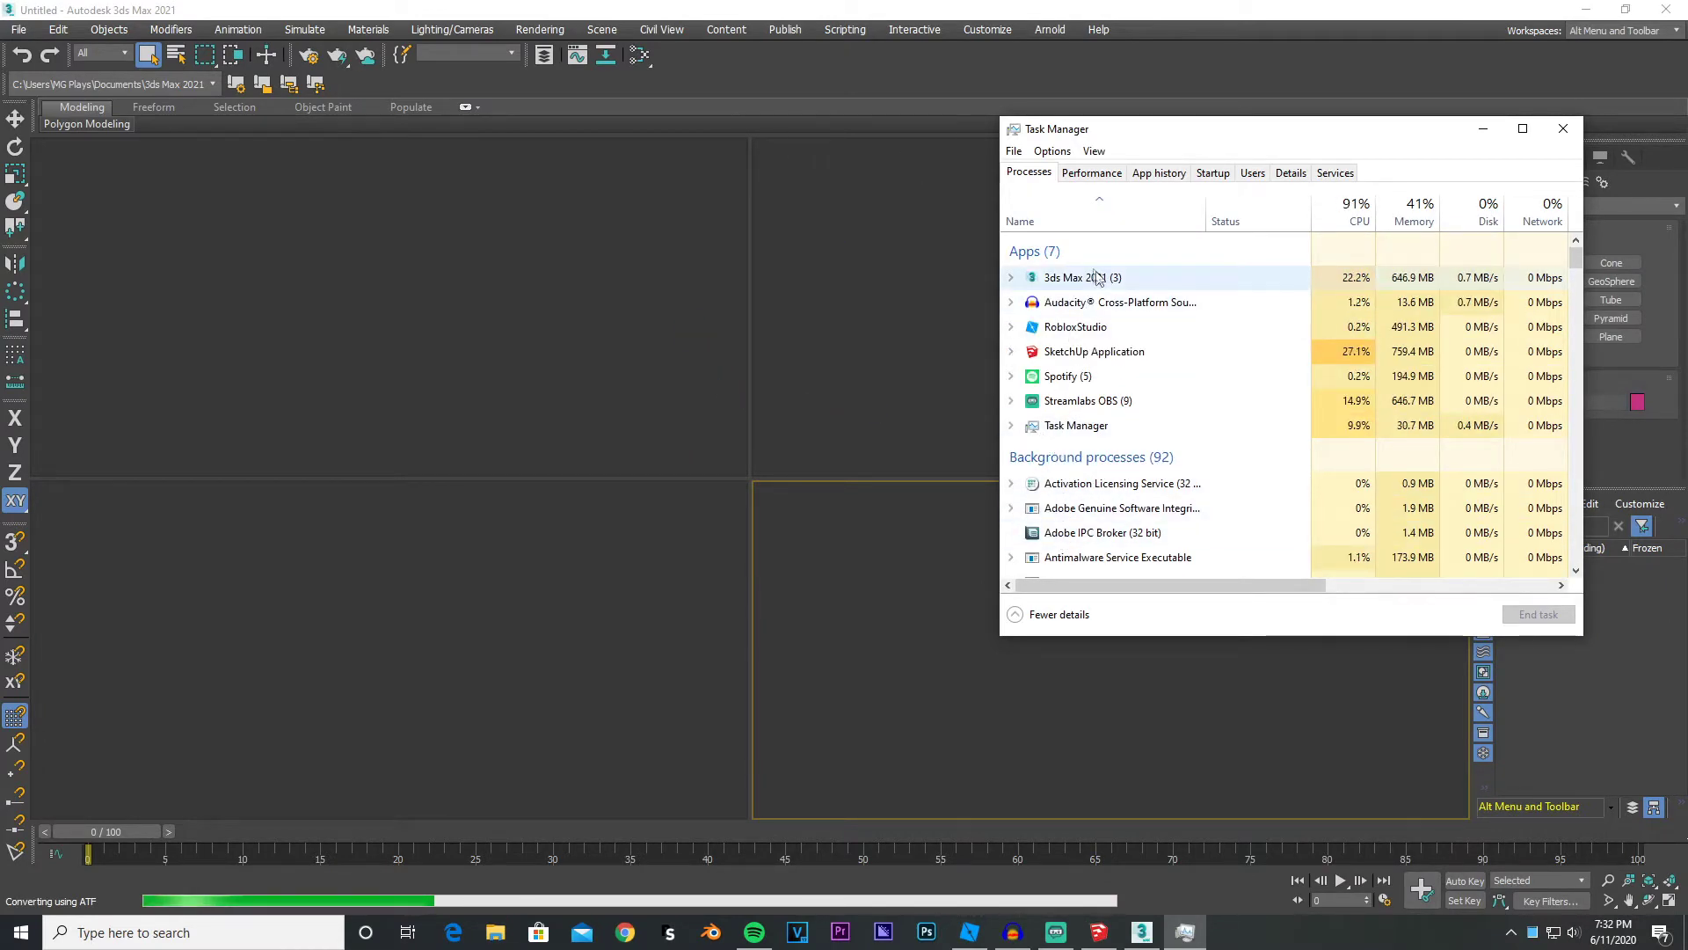
pyautogui.click(1097, 278)
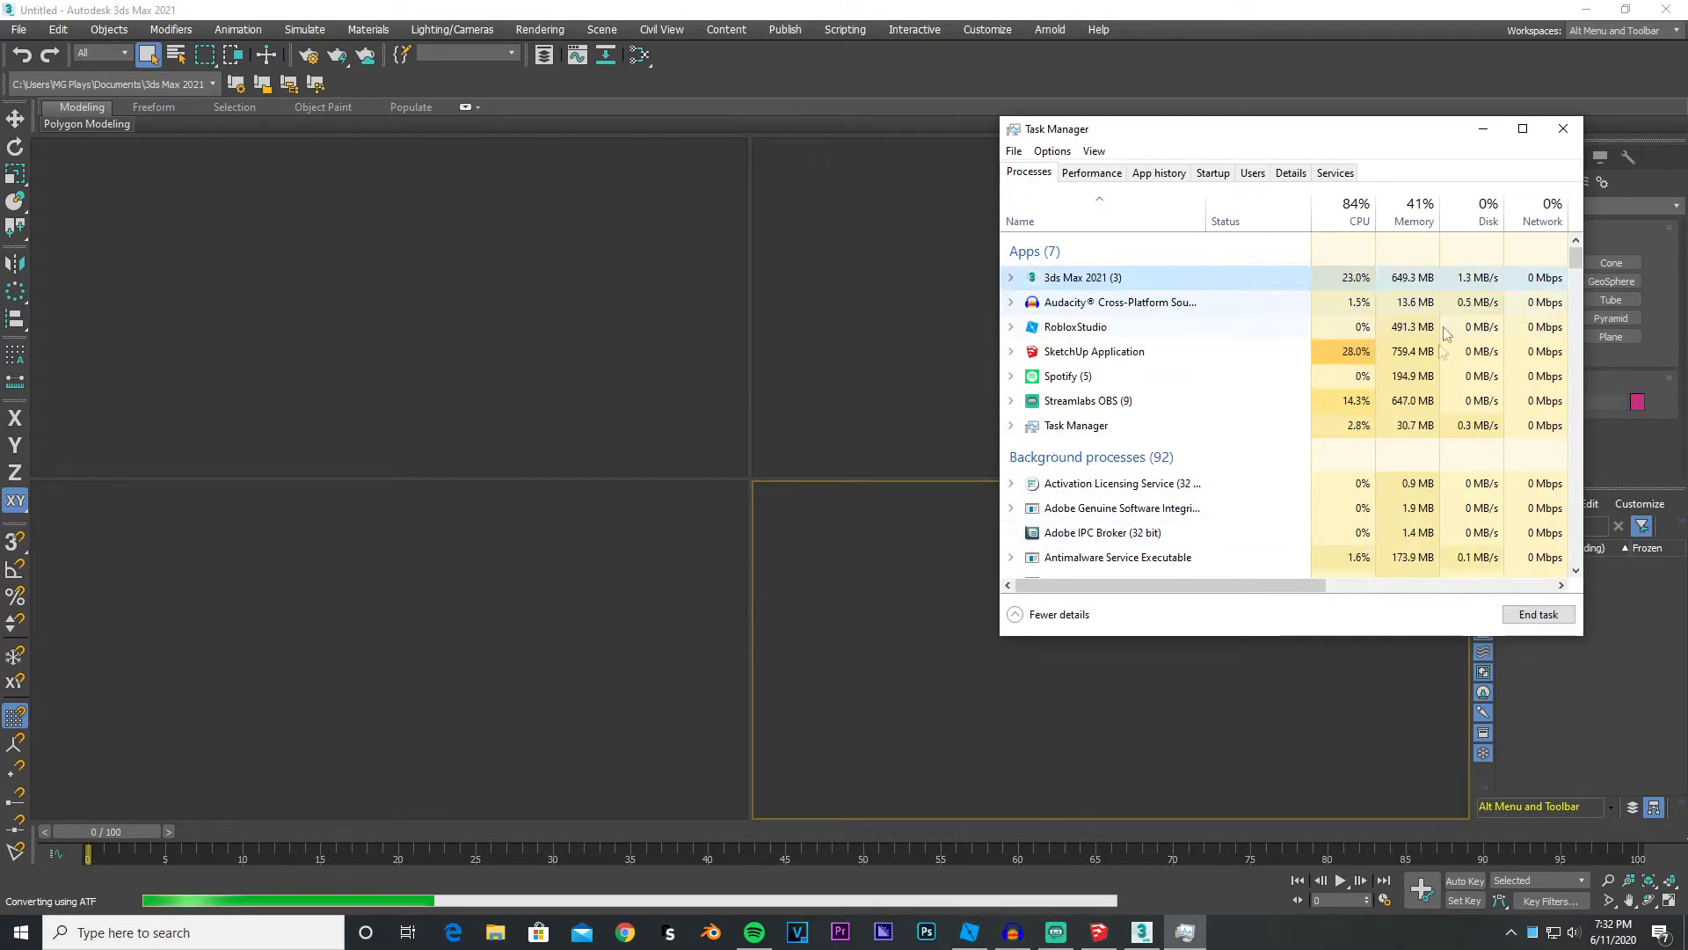
pyautogui.click(1538, 615)
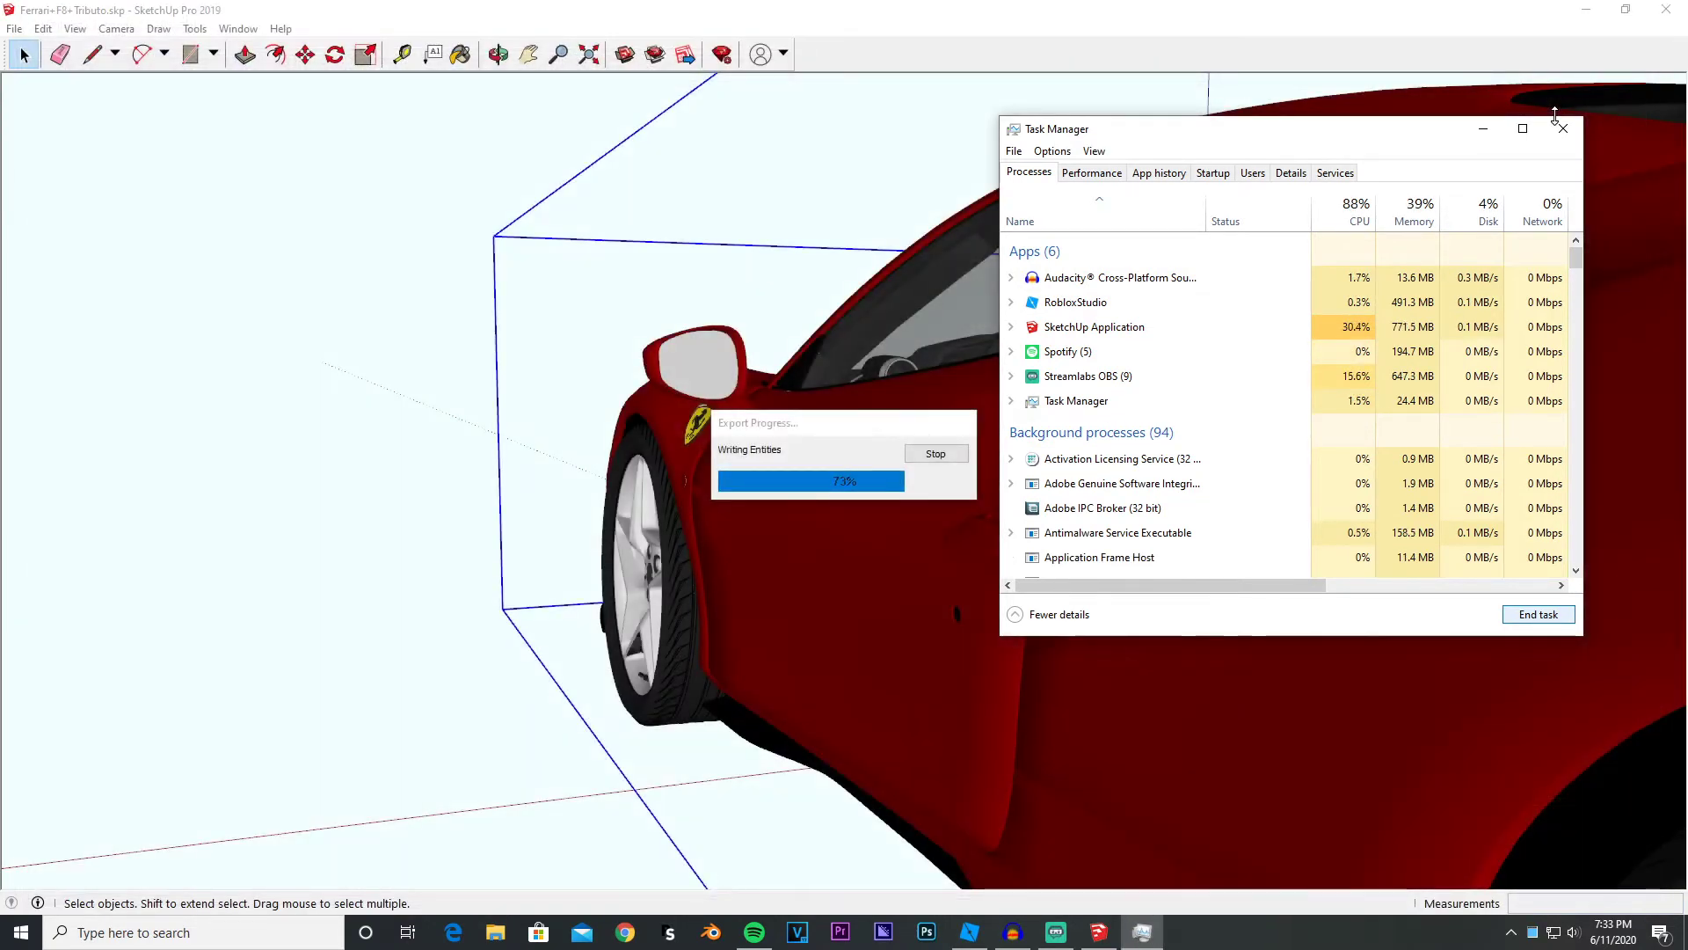
pyautogui.click(1557, 127)
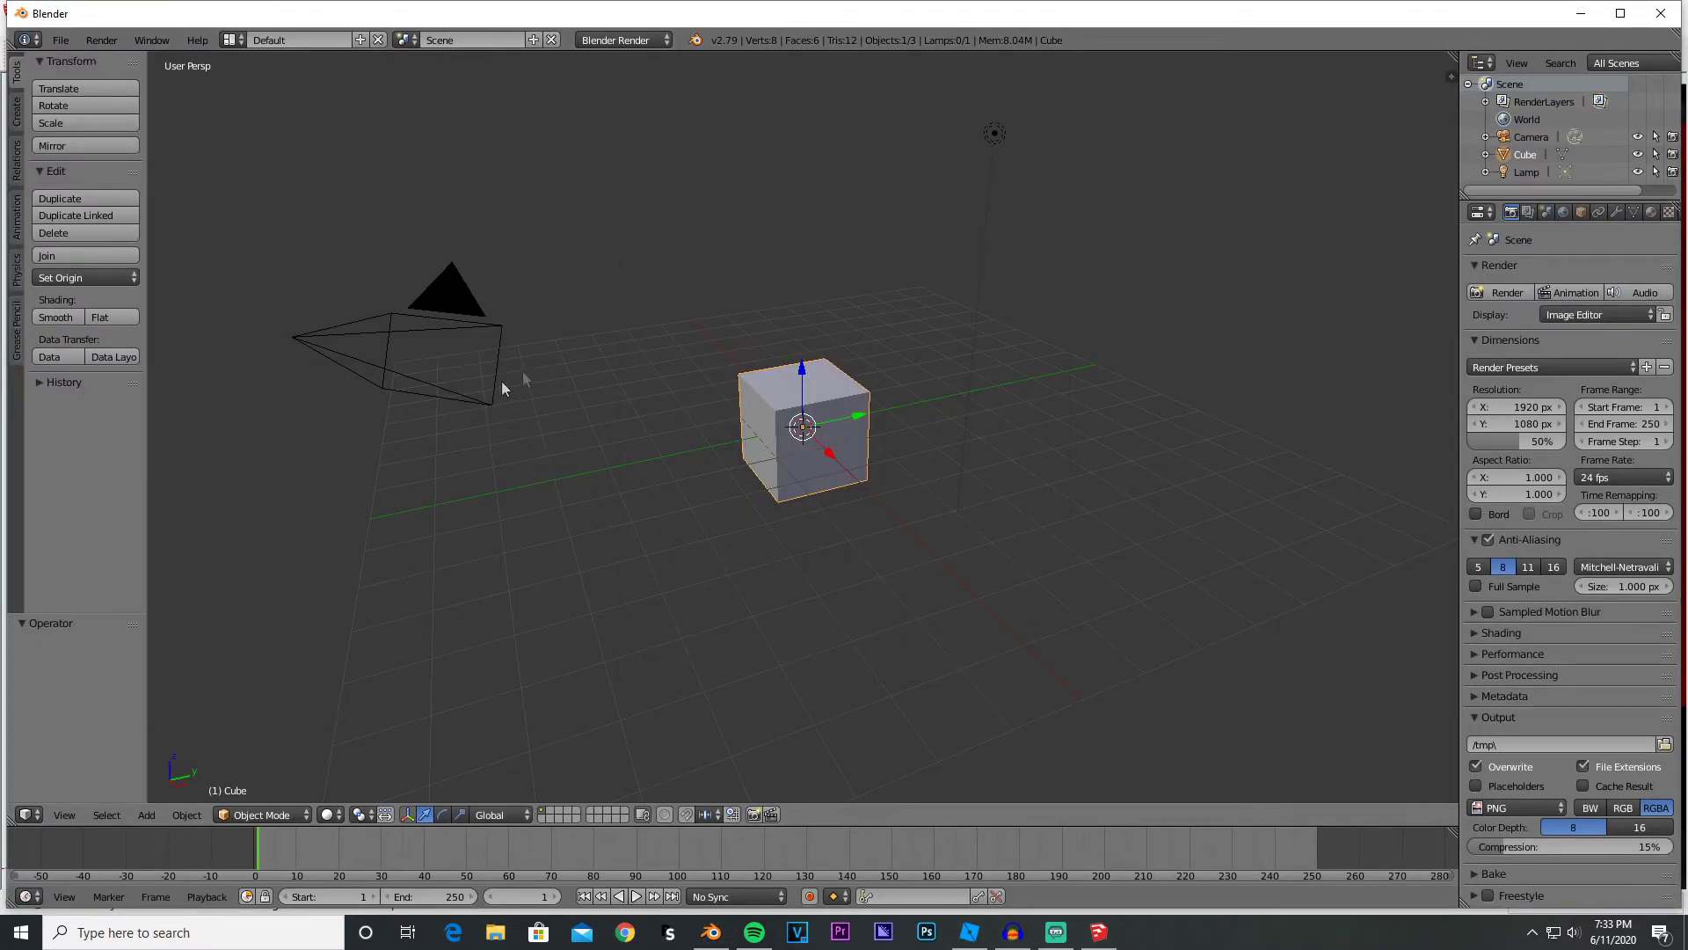
# - Maximize Blender and check SketchUp's export progress before returning to Blender
pyautogui.click(1618, 9)
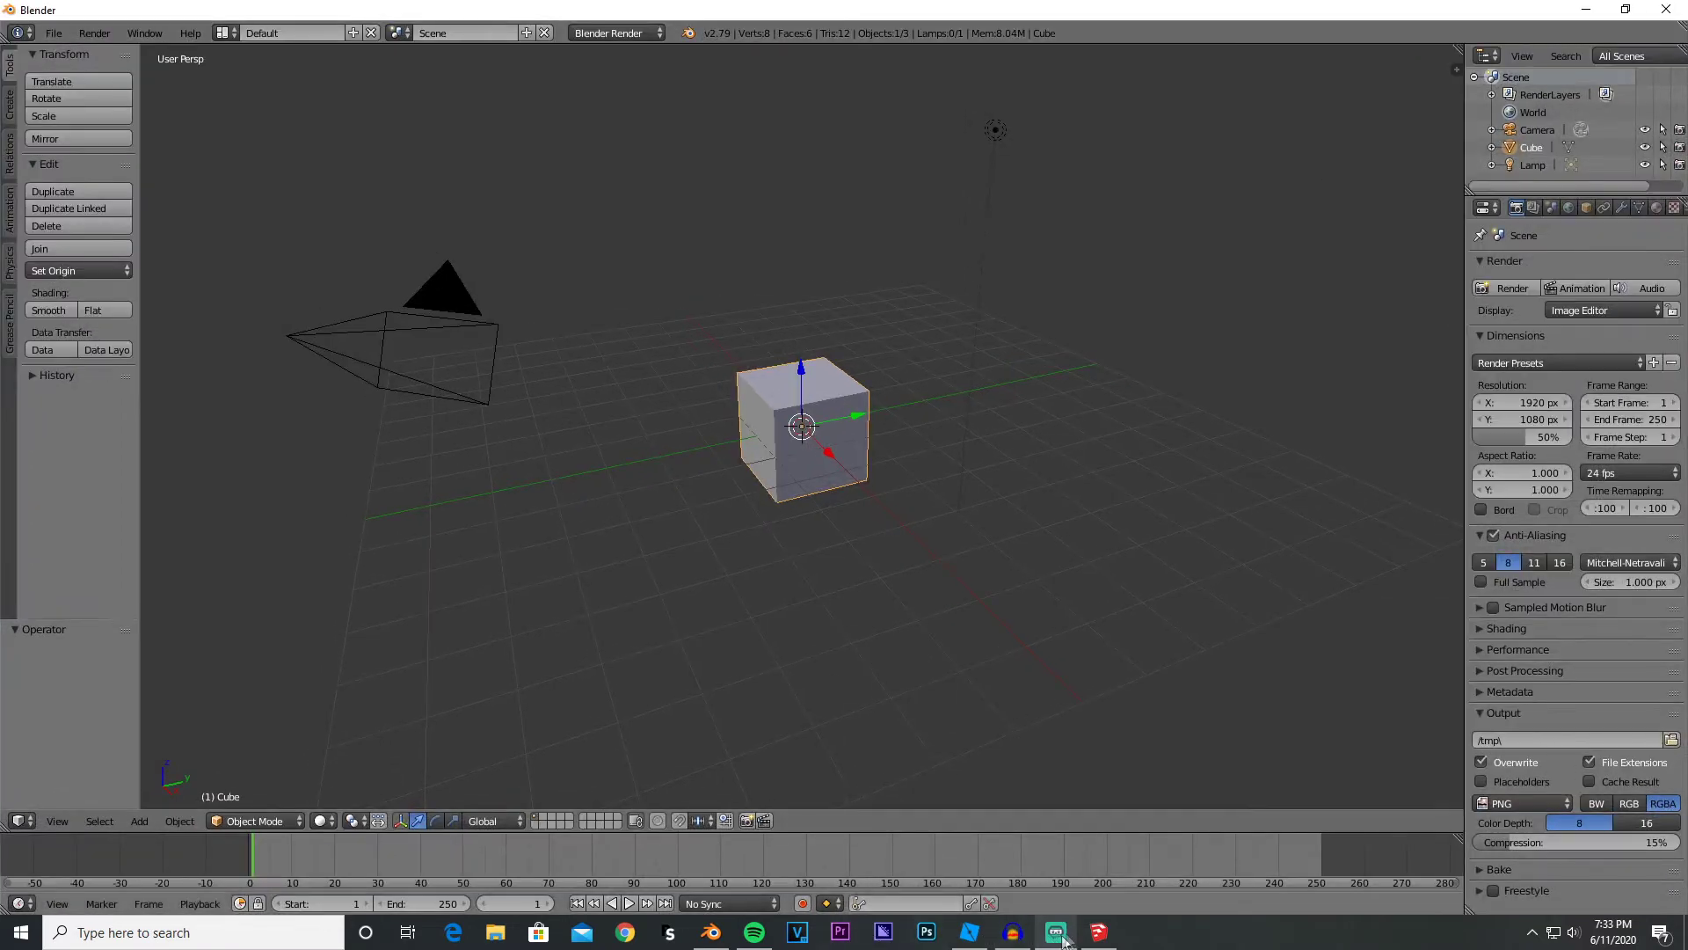
pyautogui.click(1091, 933)
pyautogui.click(711, 932)
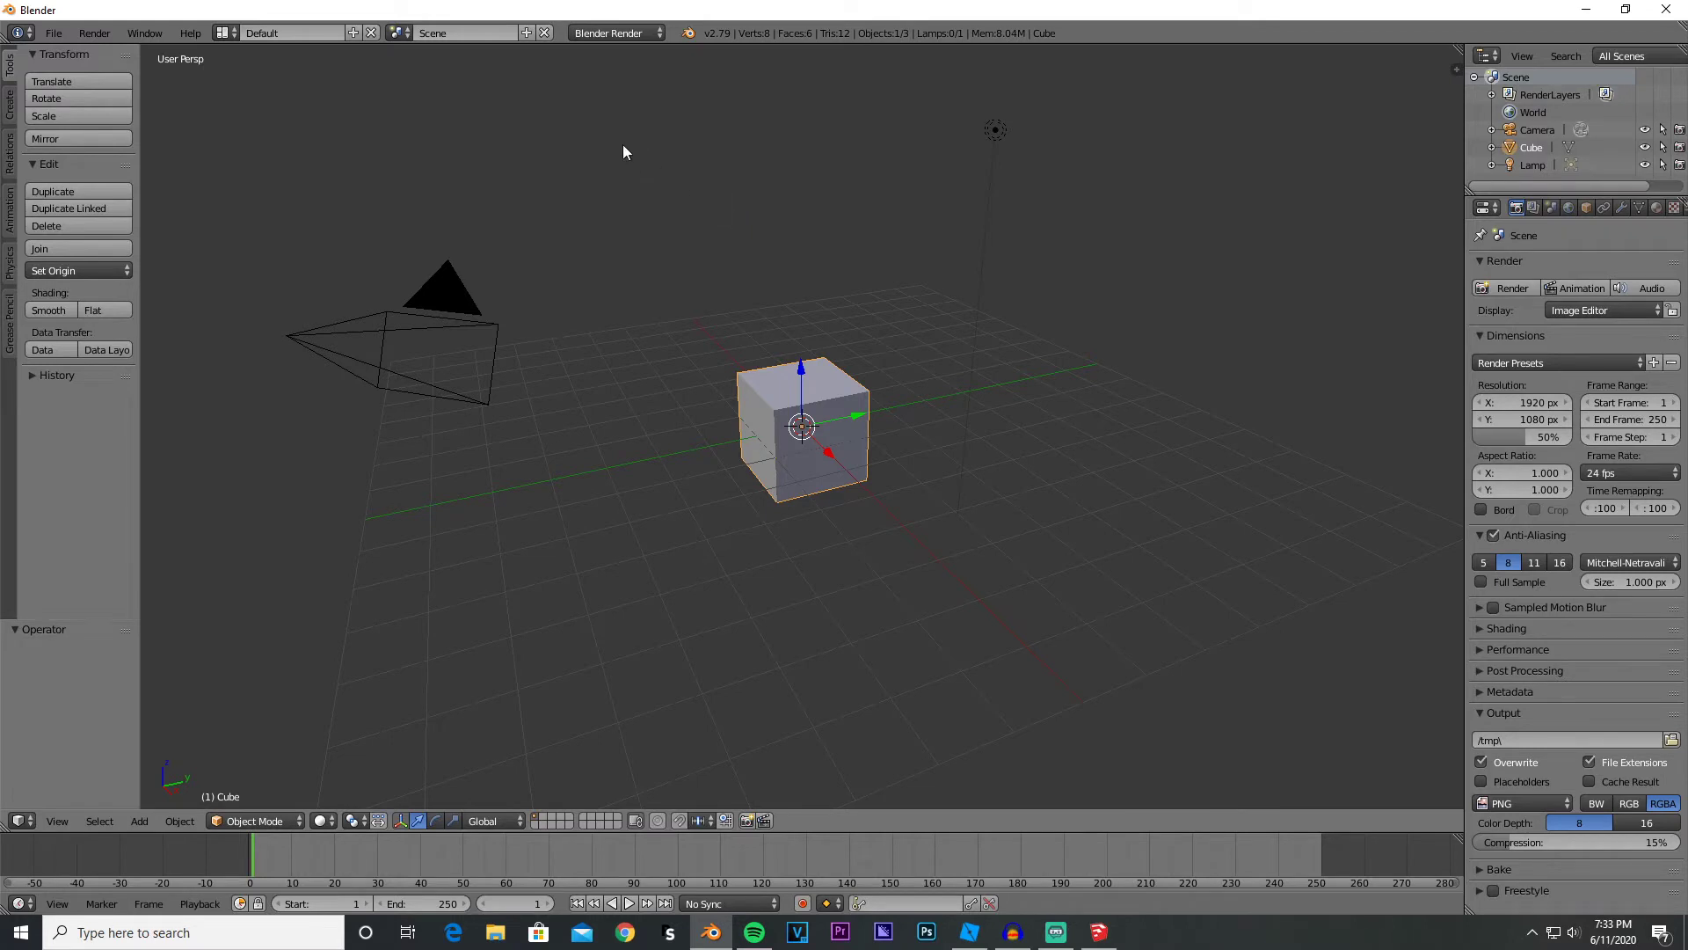
# - Delete Blender's default cube from the scene
pyautogui.moveTo(709, 433); pyautogui.dragTo(292, 498, button='middle')
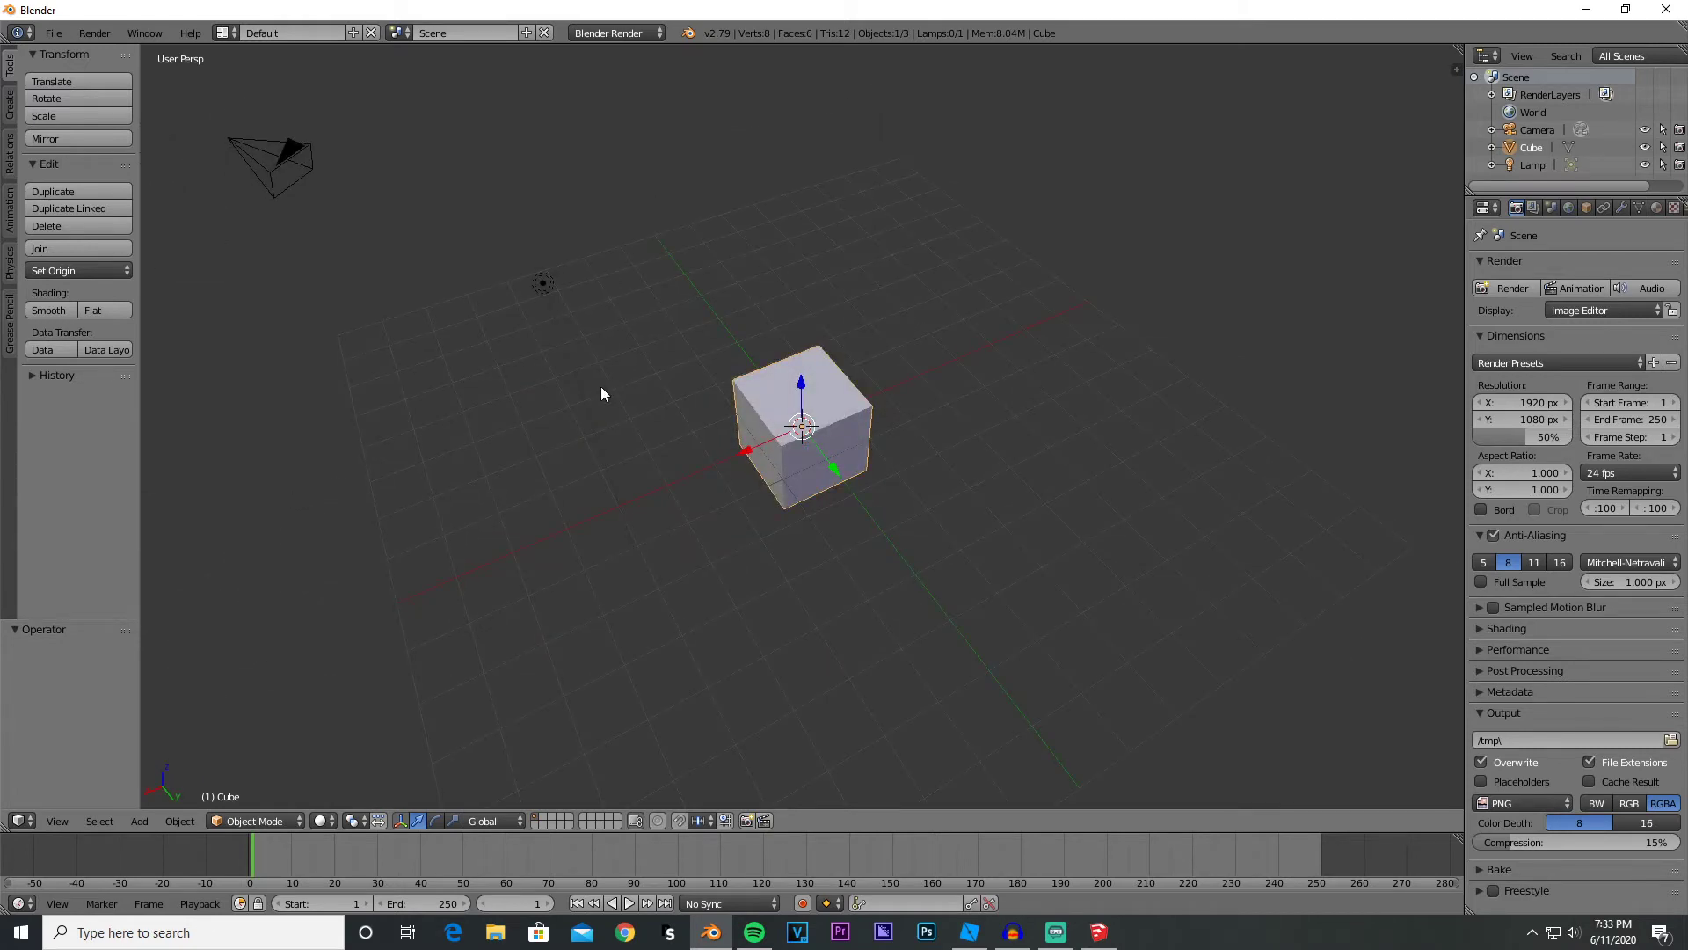
pyautogui.moveTo(601, 393); pyautogui.dragTo(685, 397, button='middle')
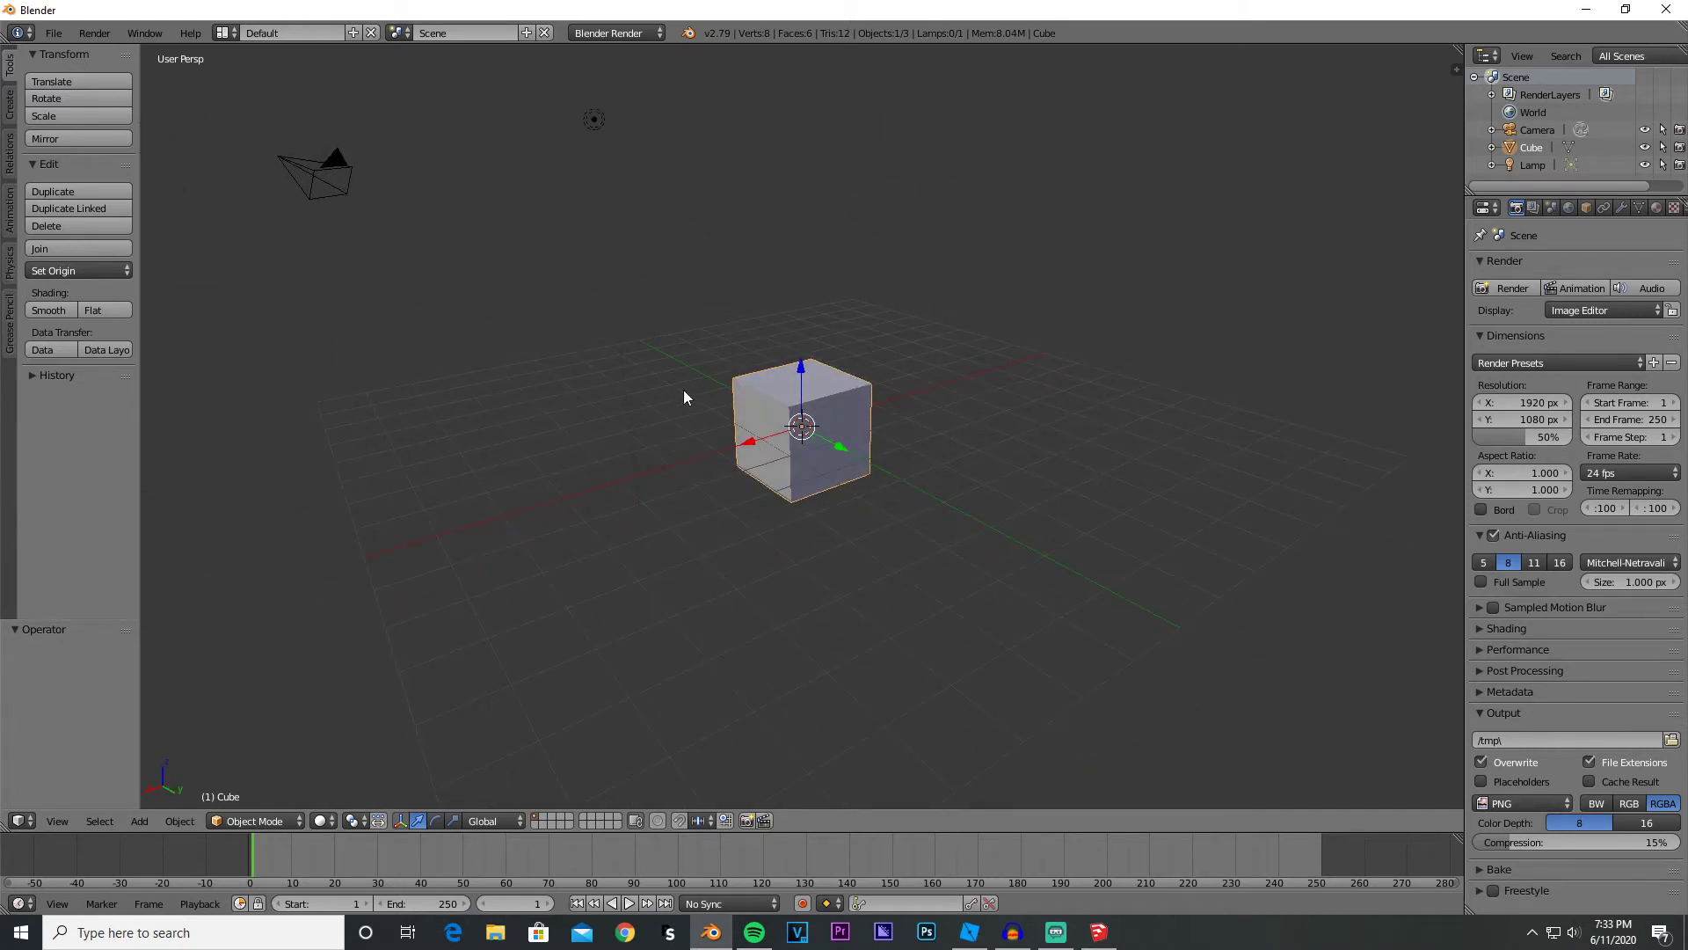
pyautogui.press('x')
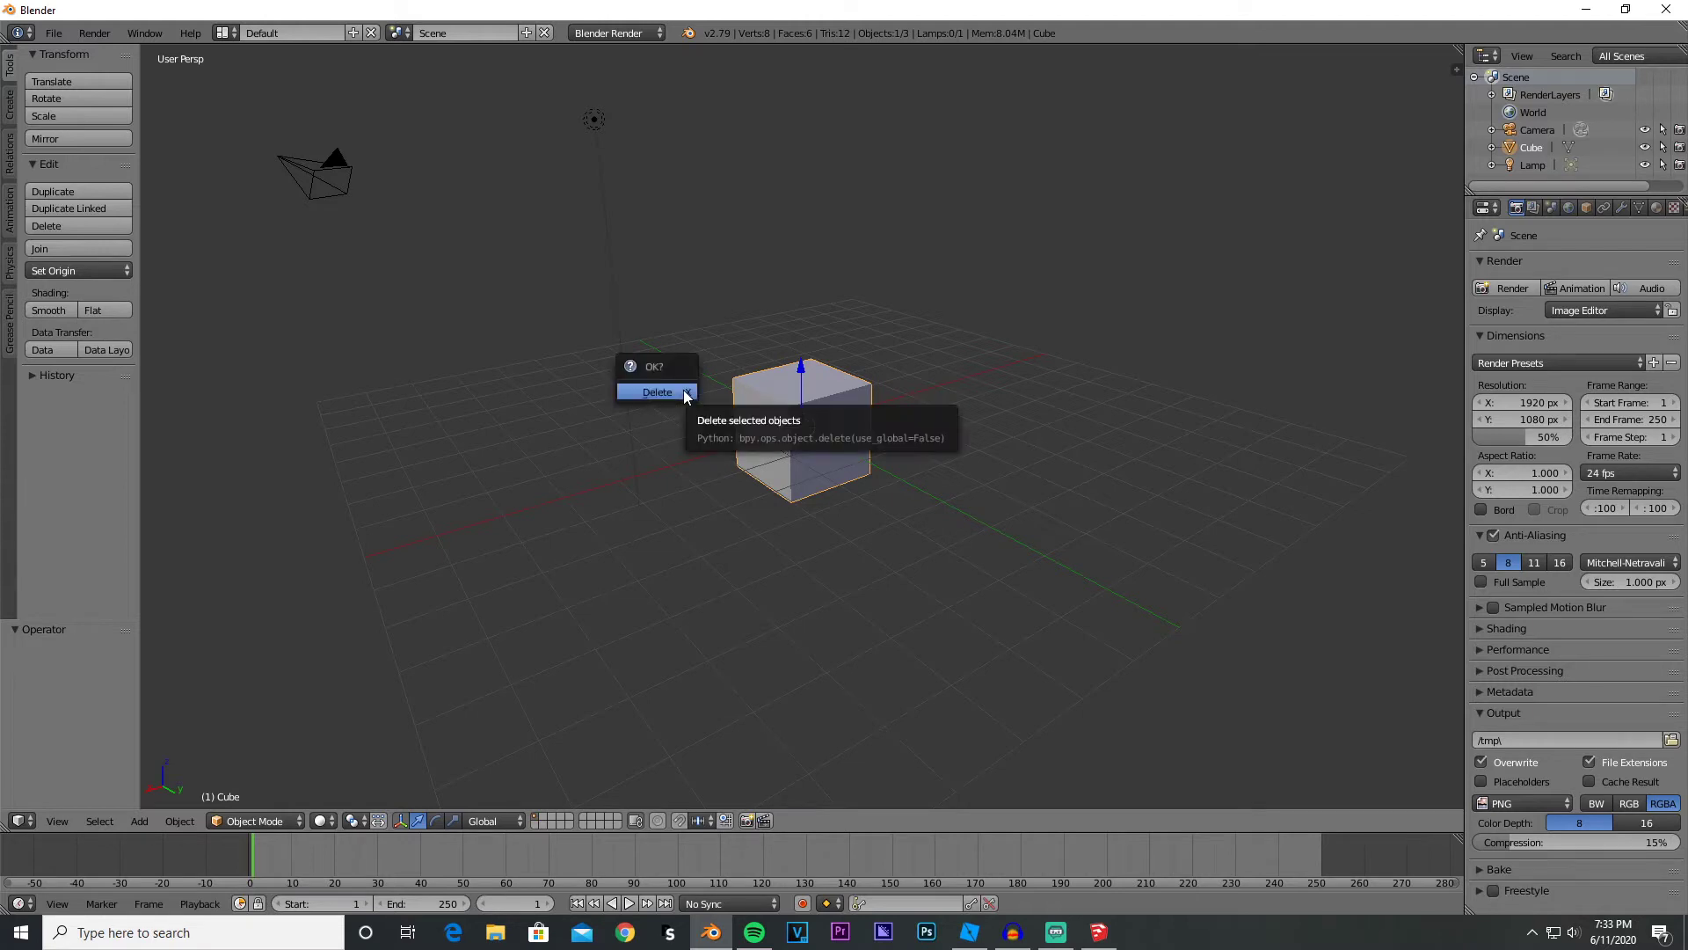
pyautogui.click(684, 392)
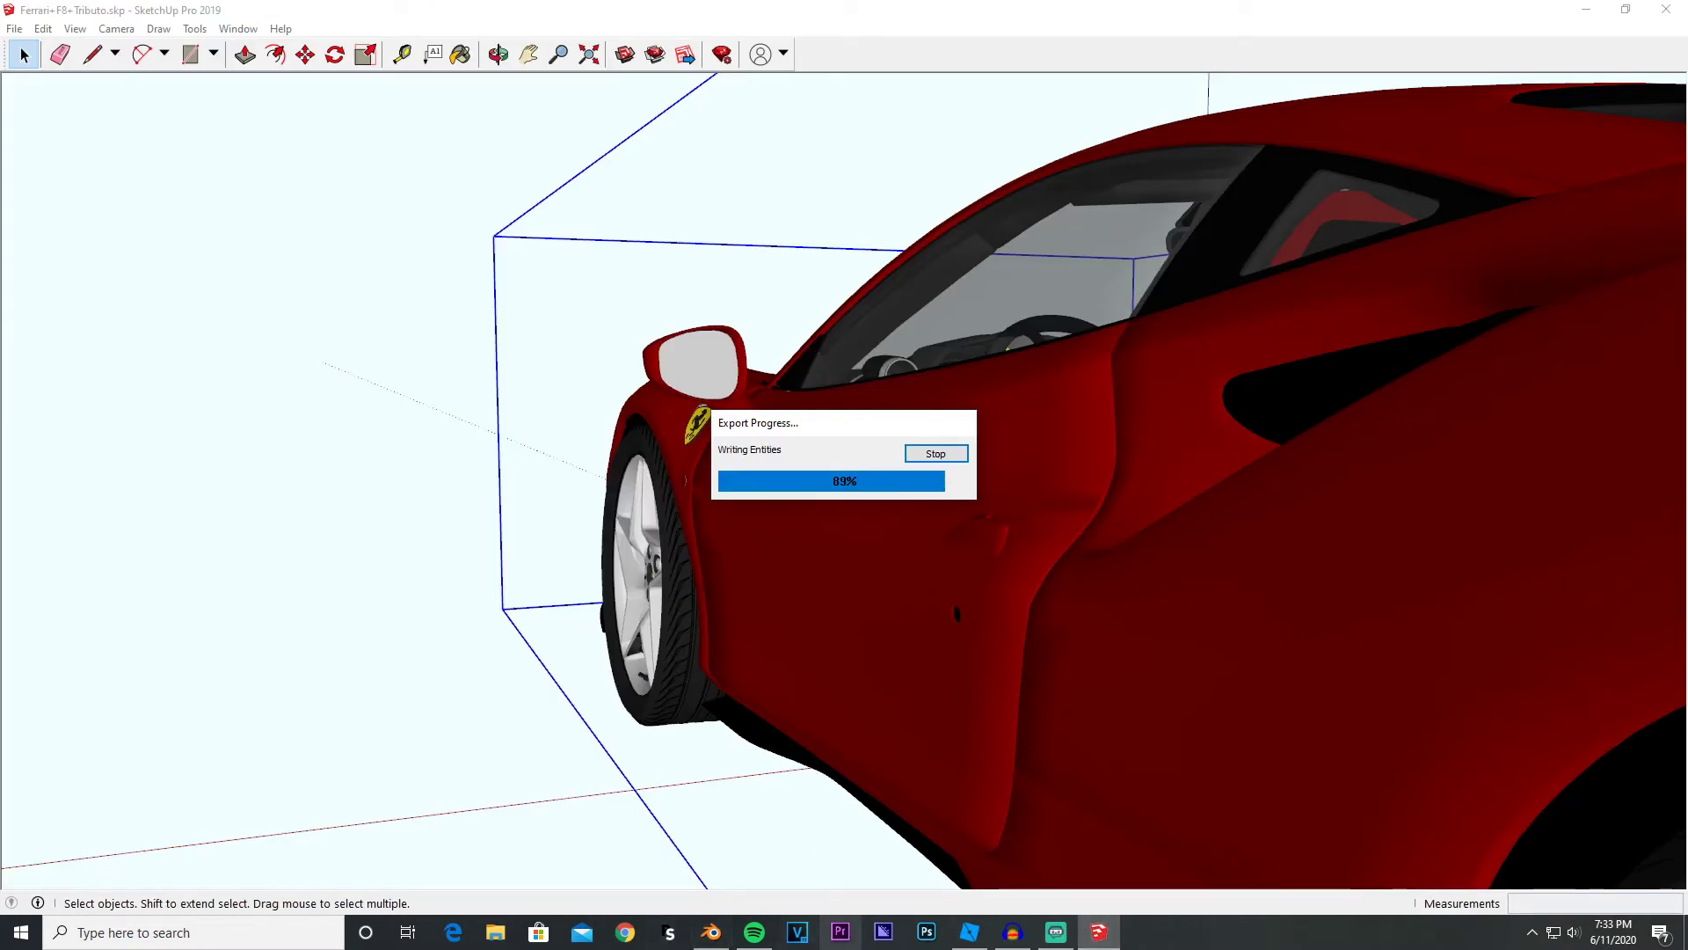
pyautogui.click(712, 932)
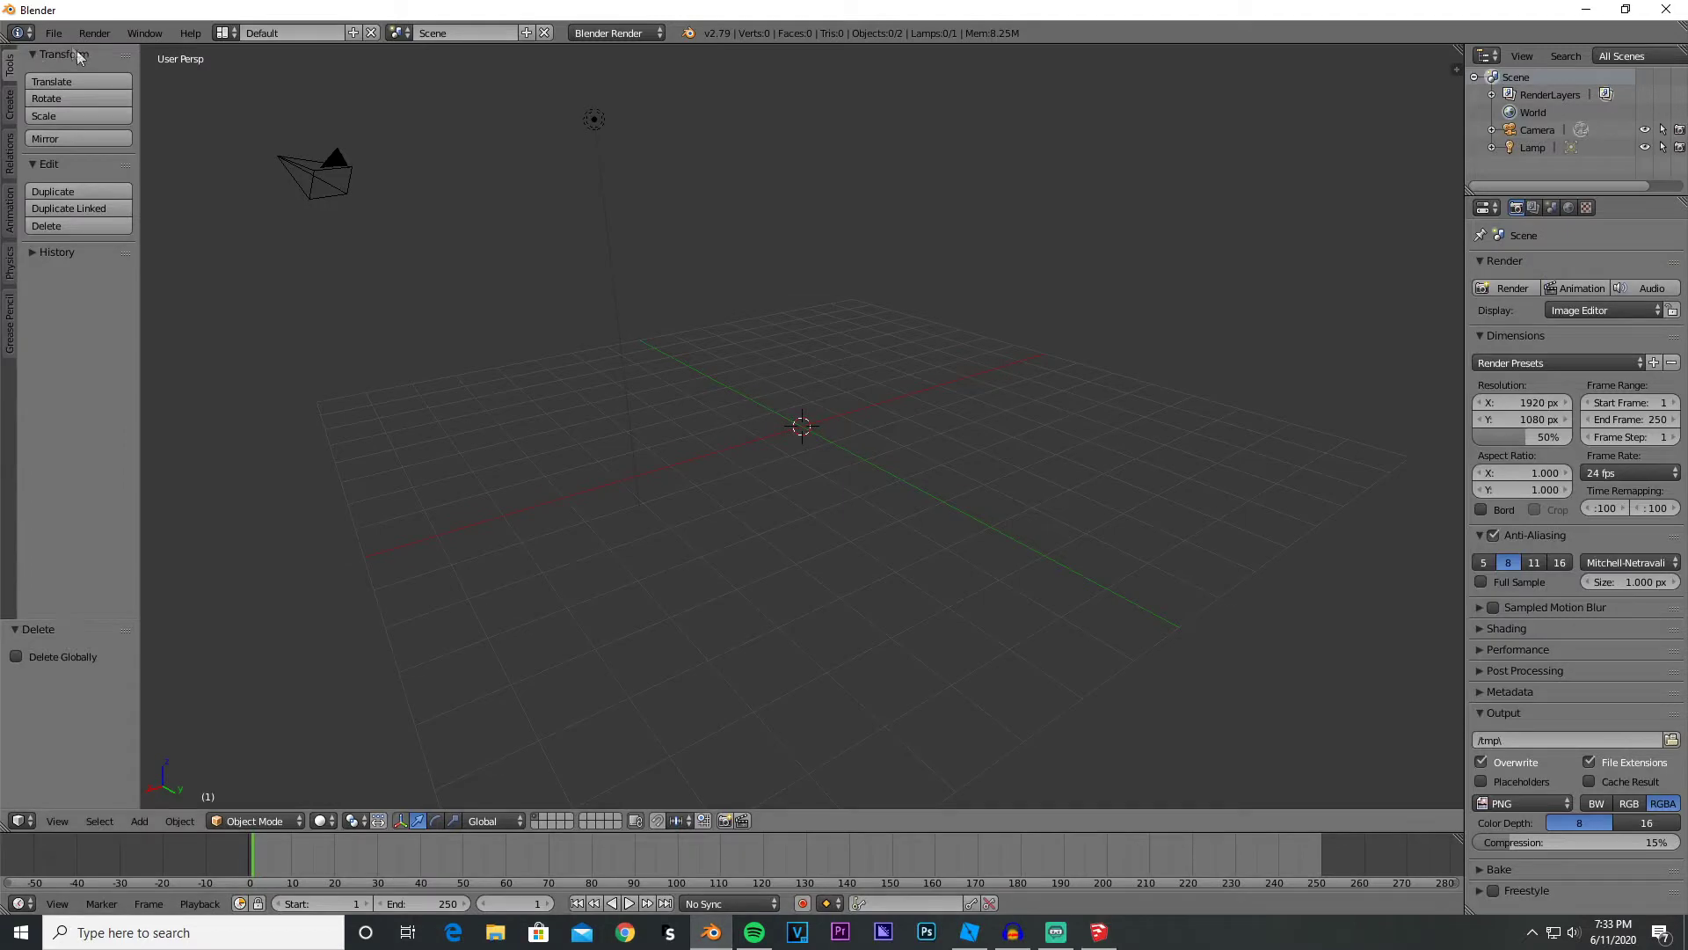
pyautogui.click(63, 36)
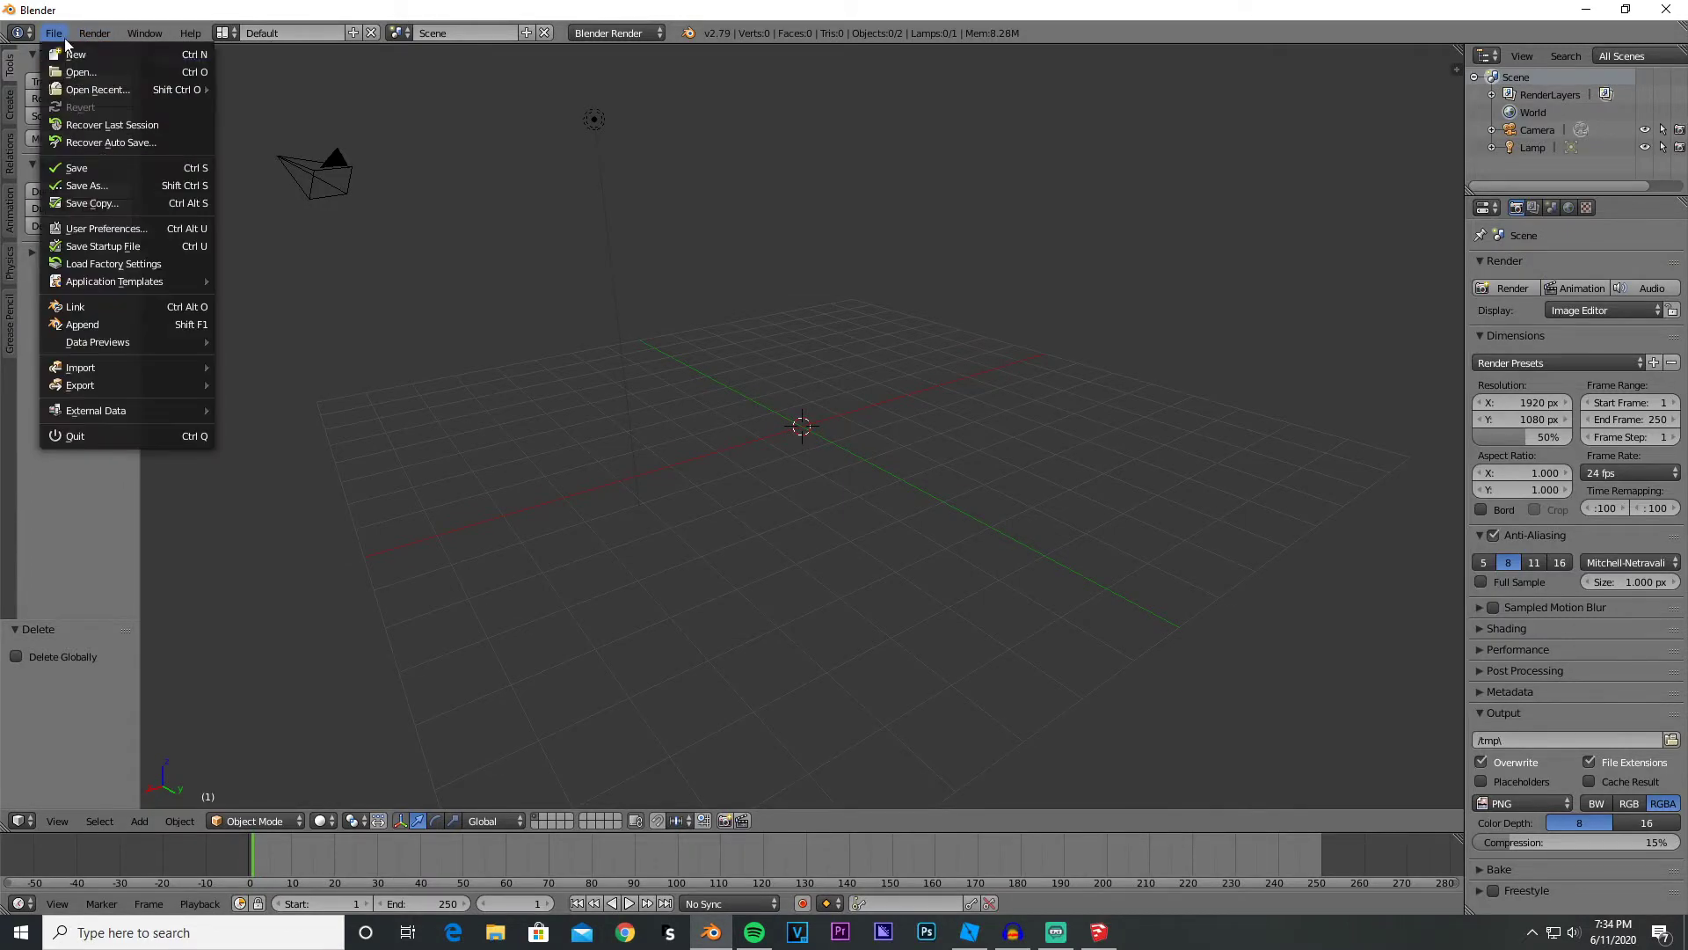
pyautogui.moveTo(103, 385)
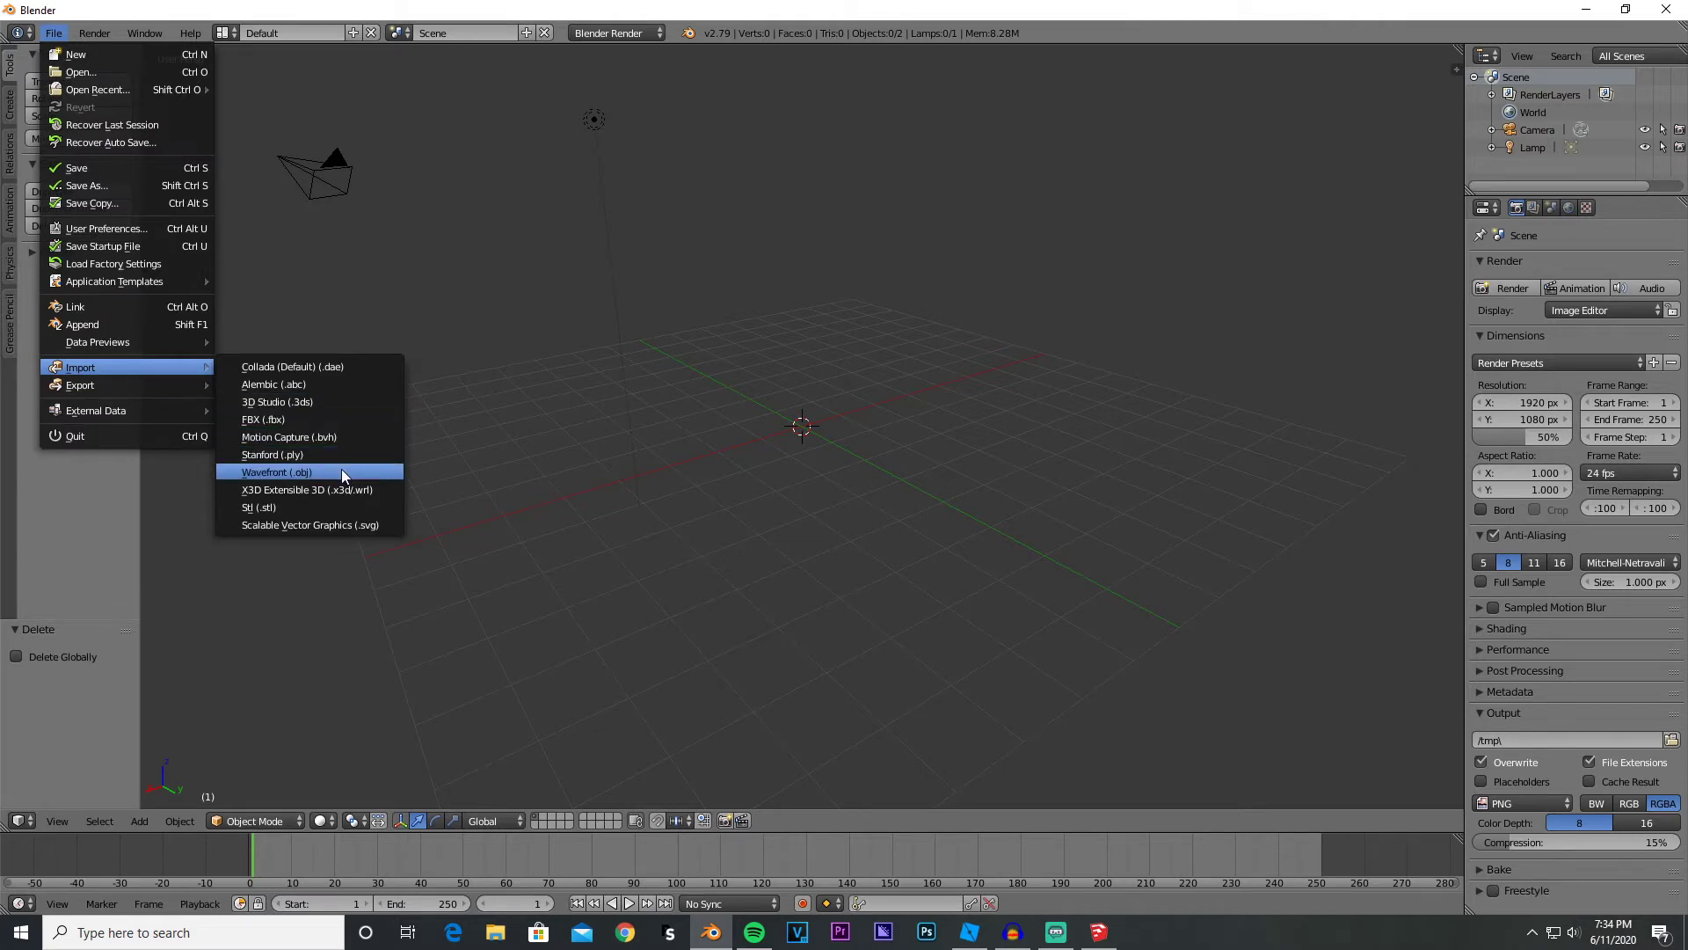
pyautogui.click(341, 470)
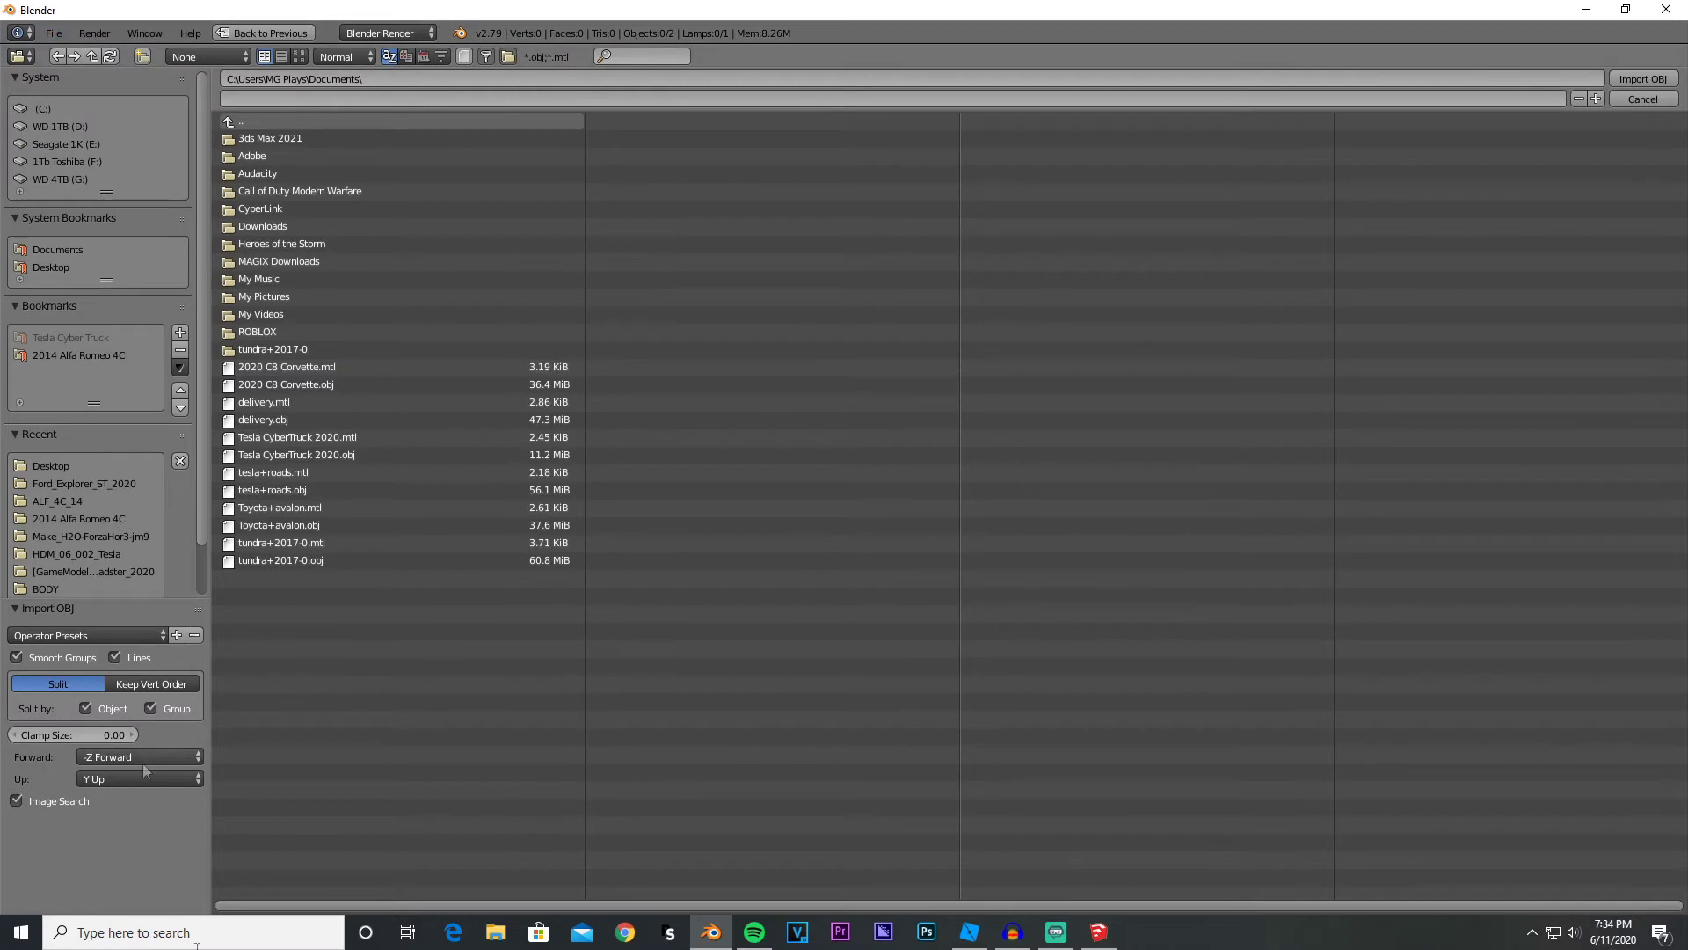
pyautogui.click(55, 269)
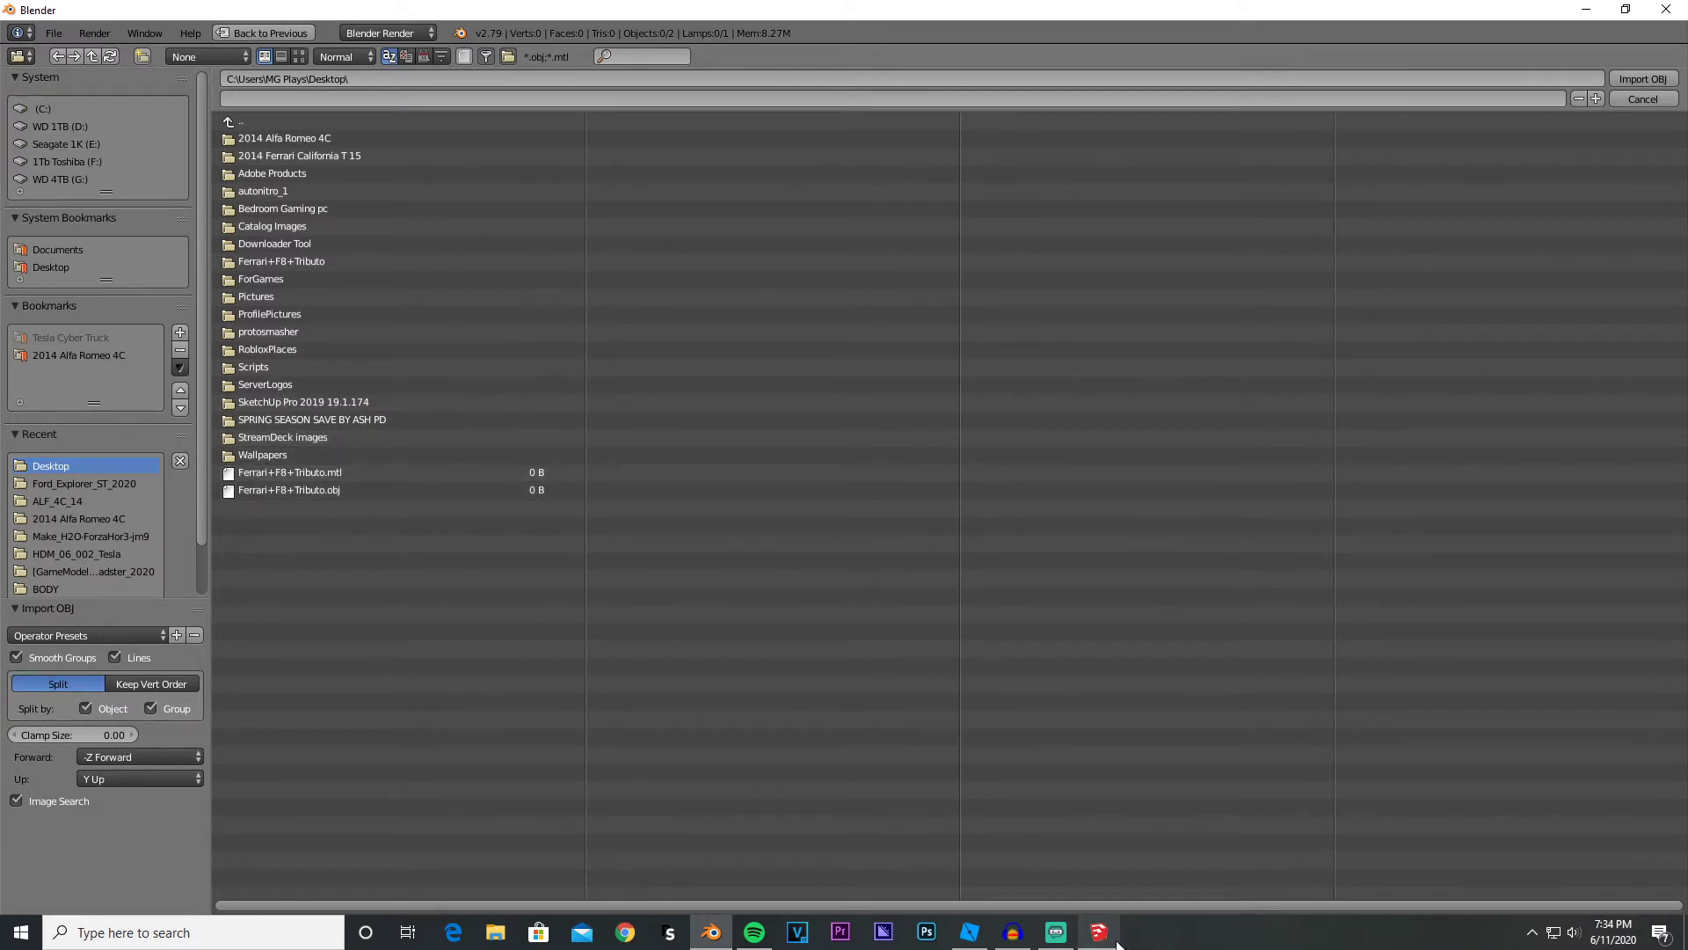
pyautogui.click(1642, 100)
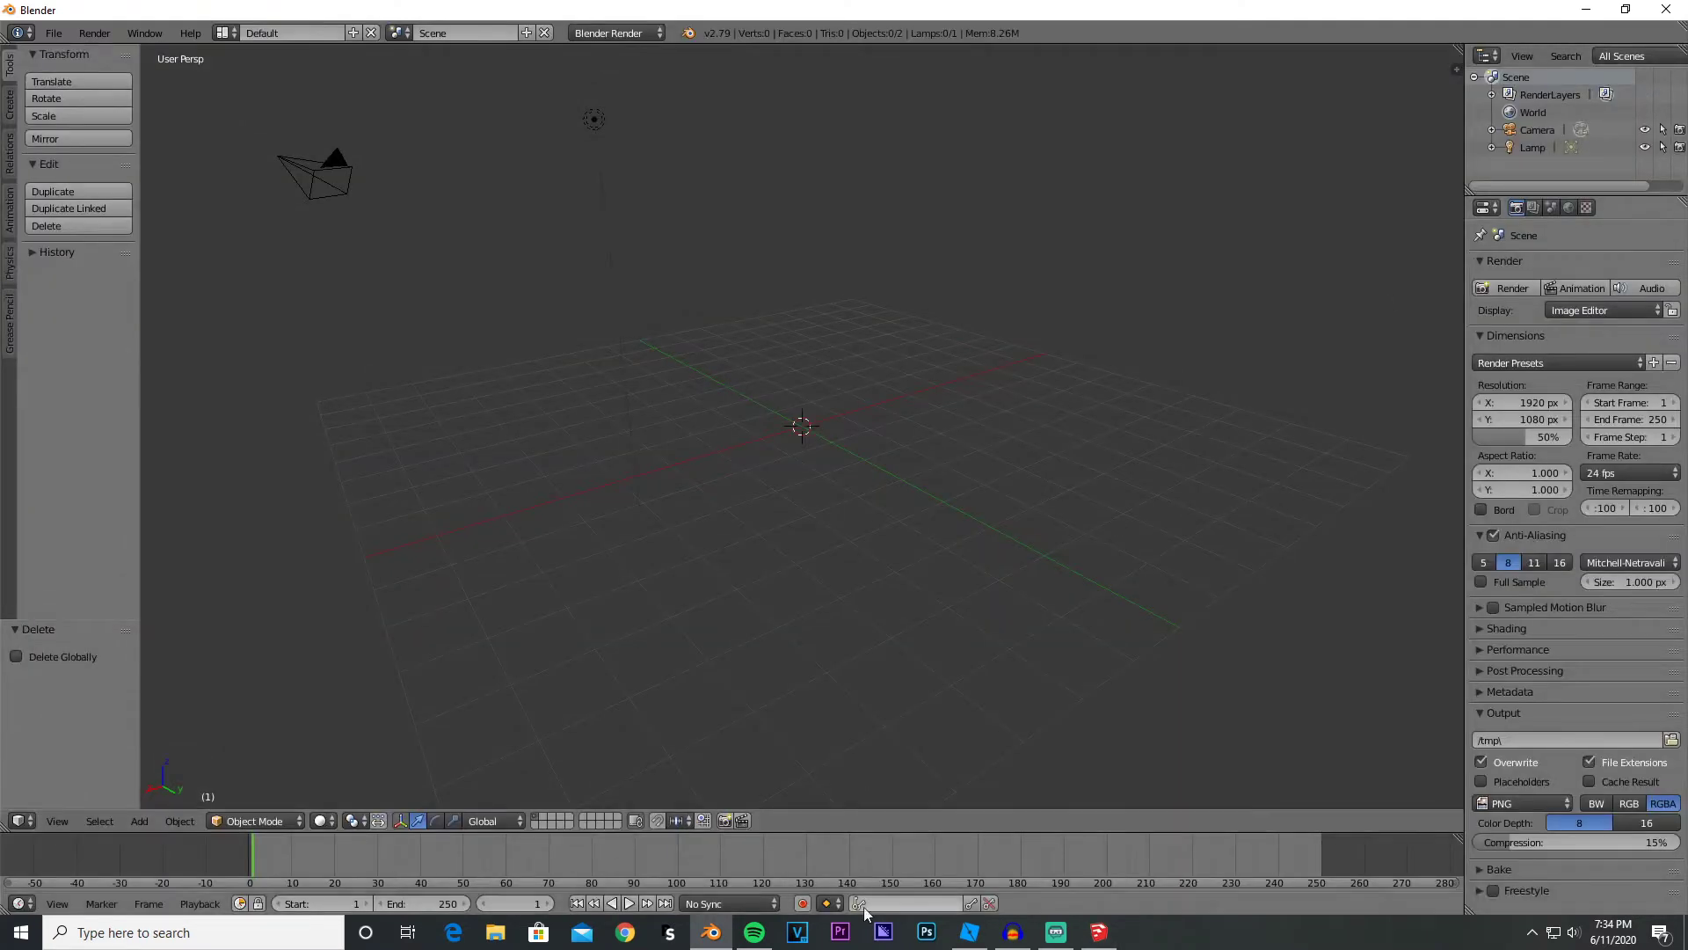
# - Minimize Roblox Studio and close SketchUp's OBJ Export Results summary of 211,063 faces
pyautogui.click(1088, 934)
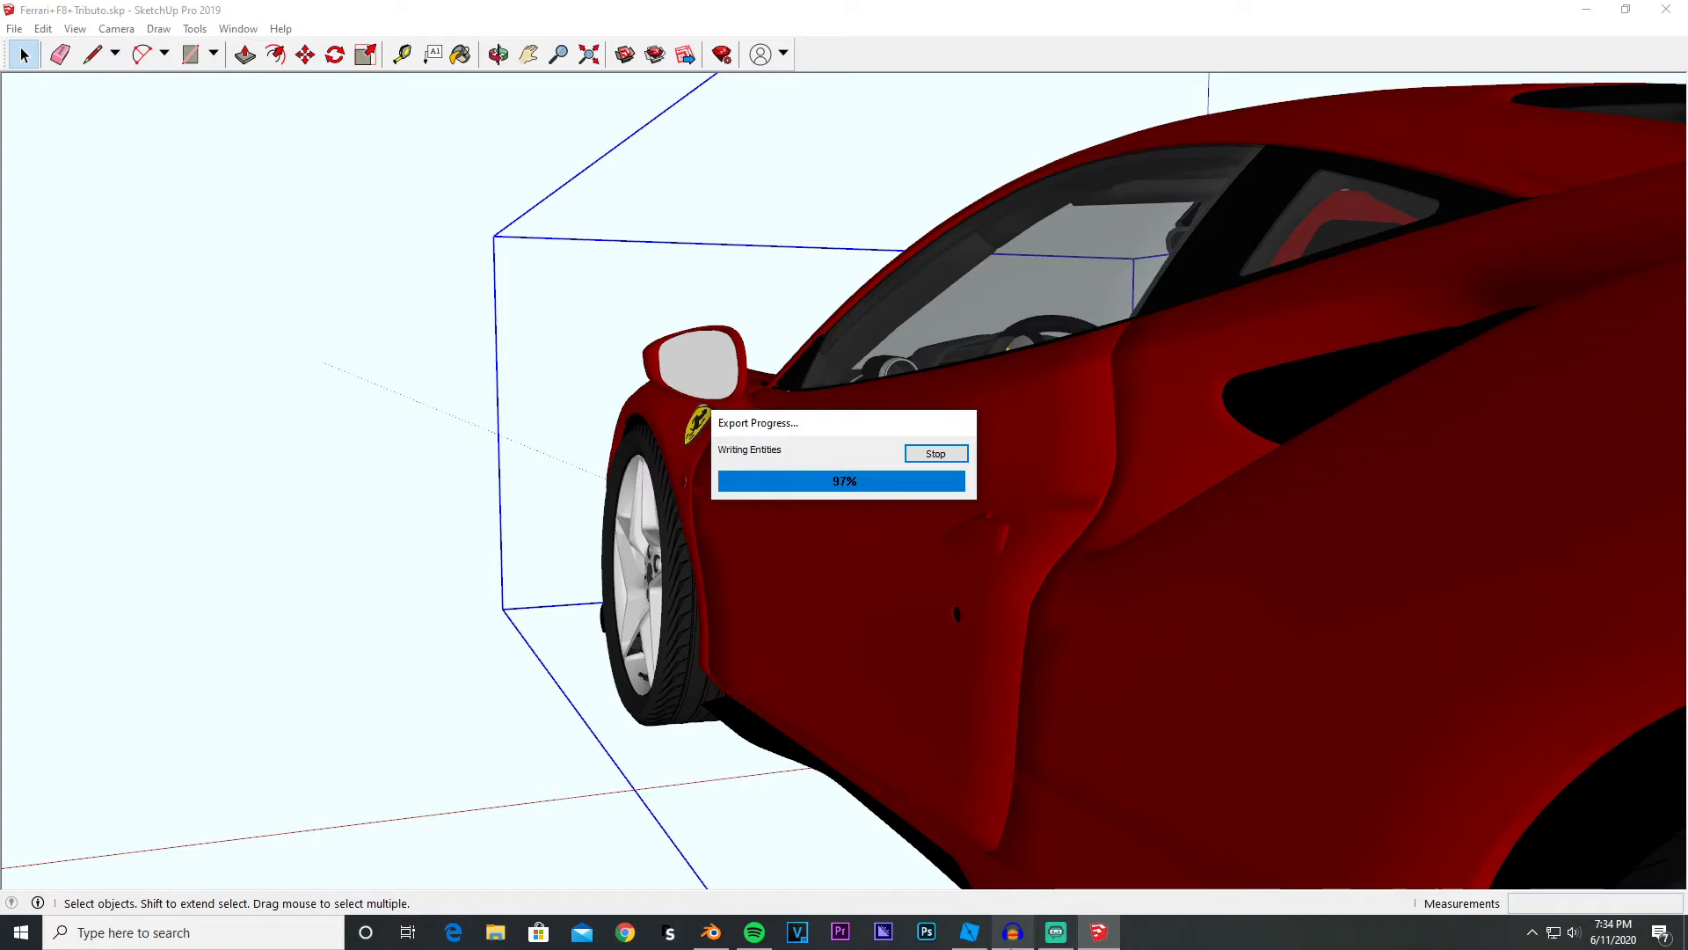
pyautogui.click(970, 932)
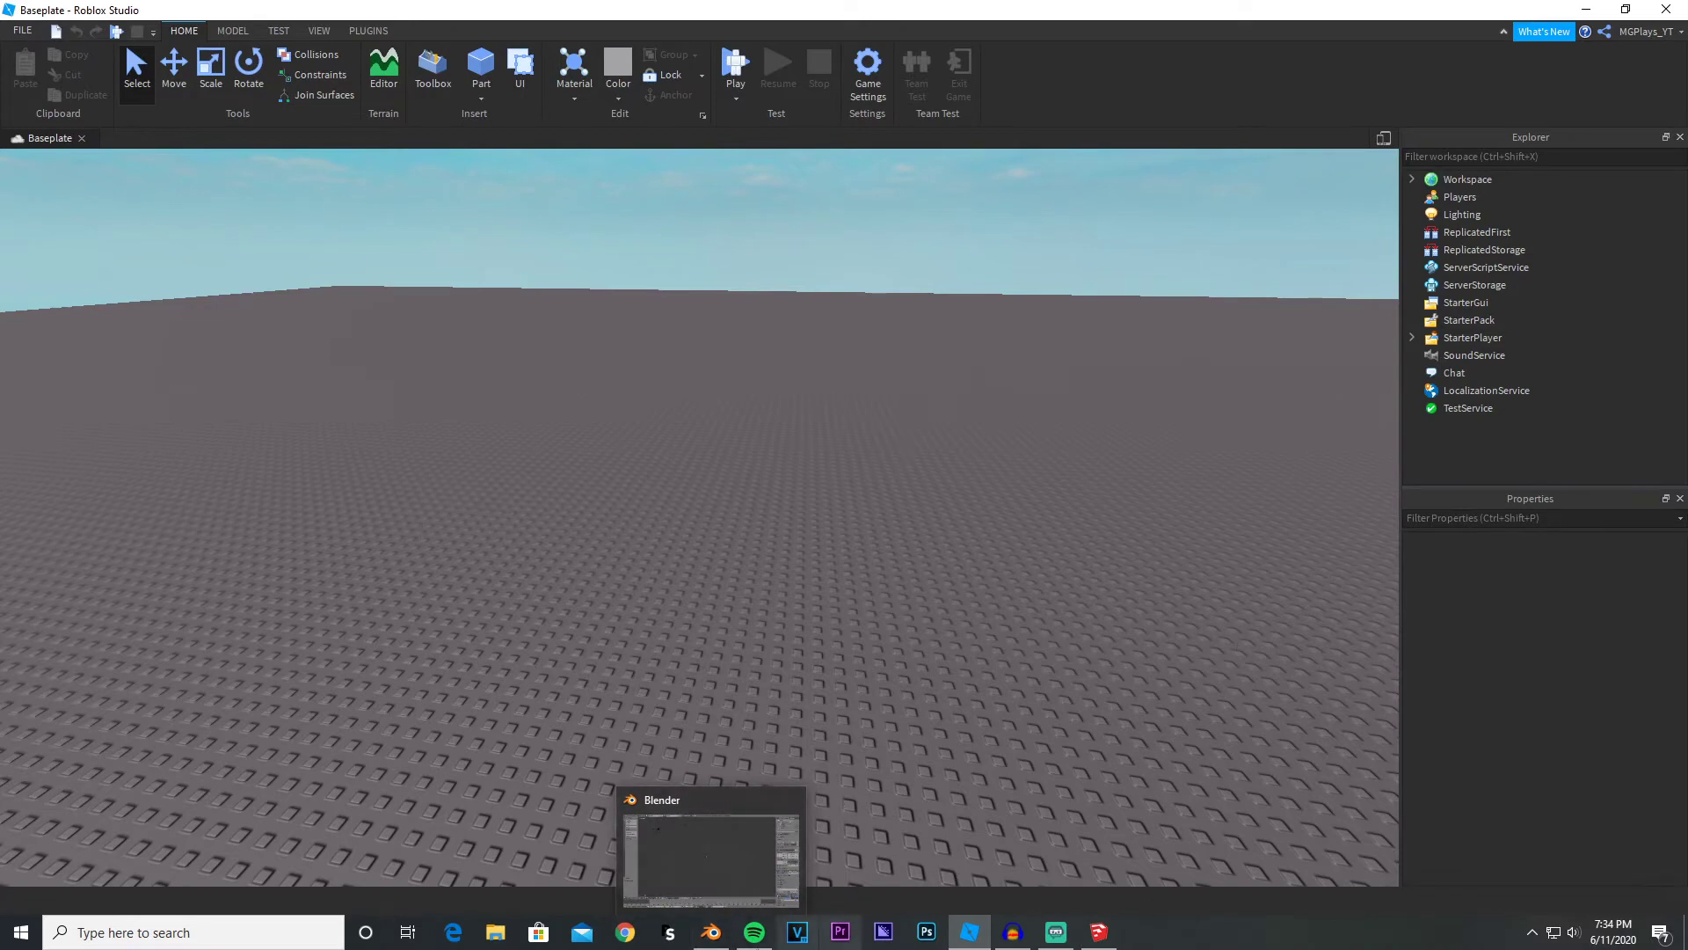
pyautogui.moveTo(754, 933)
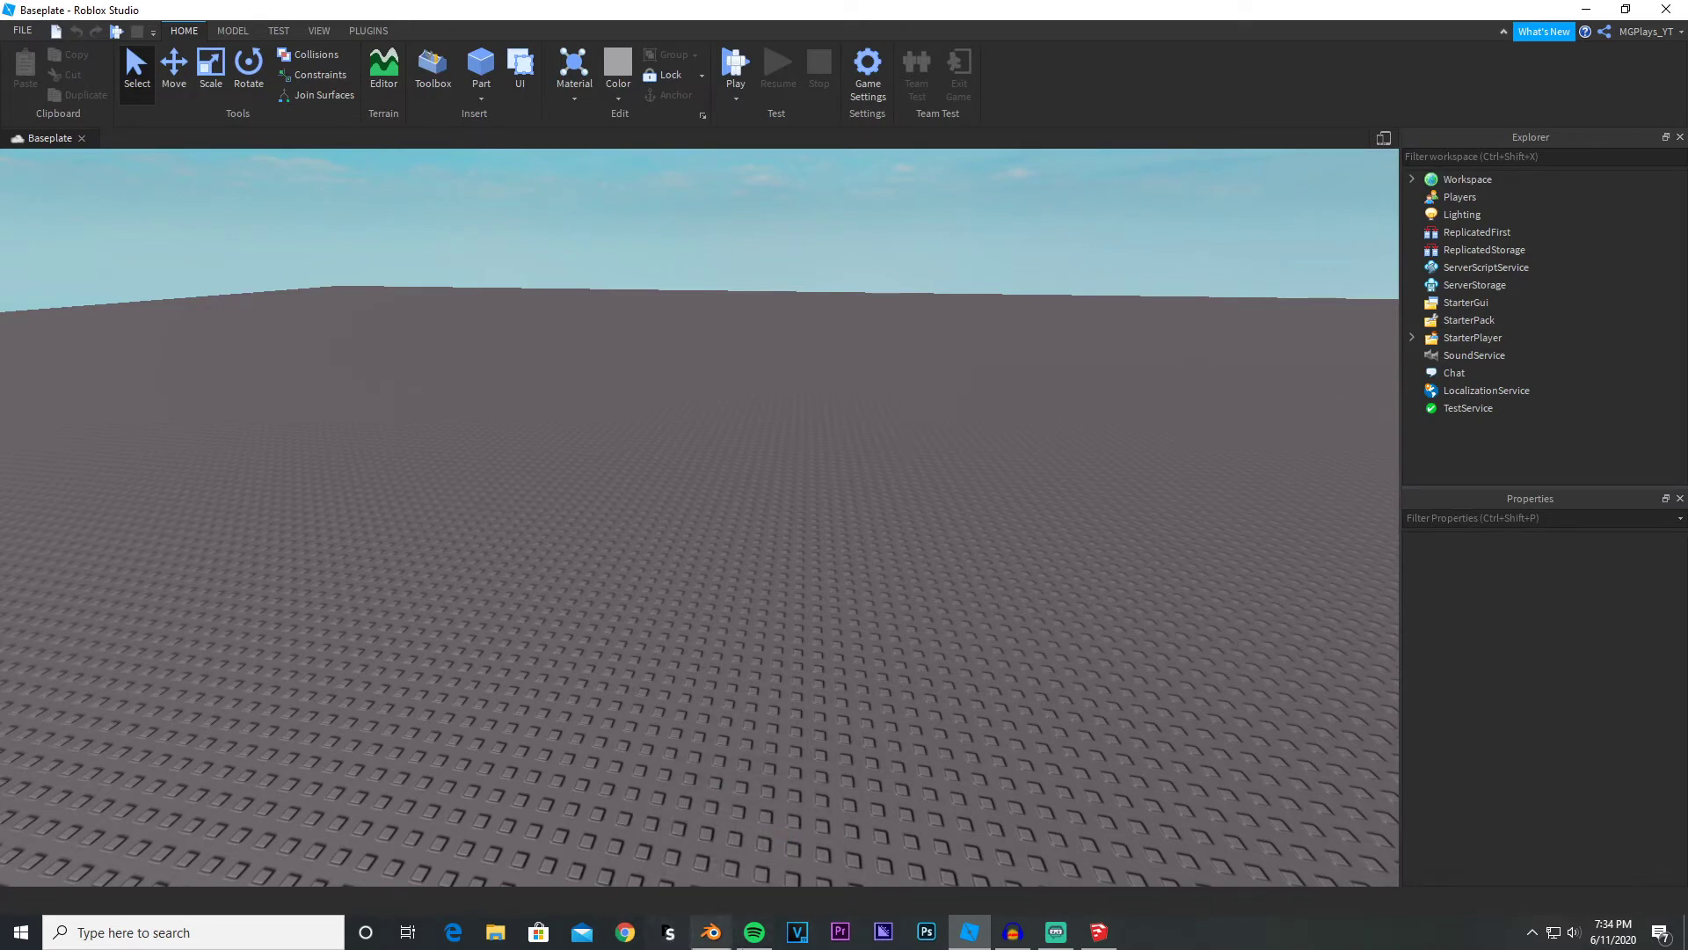
pyautogui.click(1586, 8)
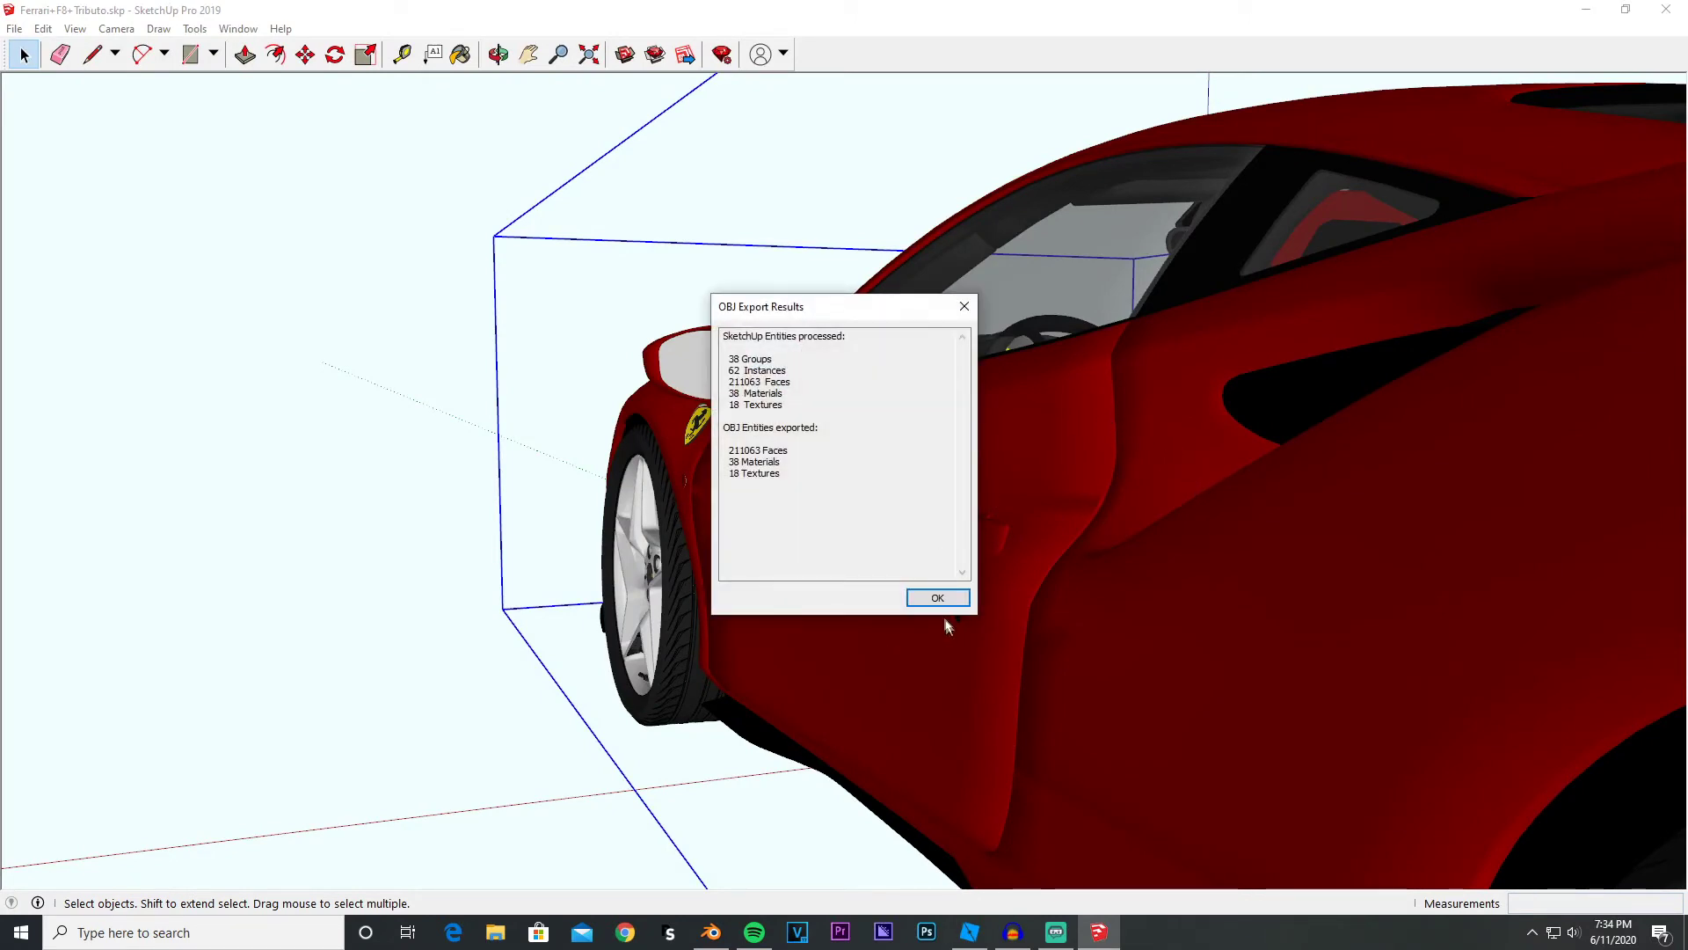
pyautogui.click(938, 599)
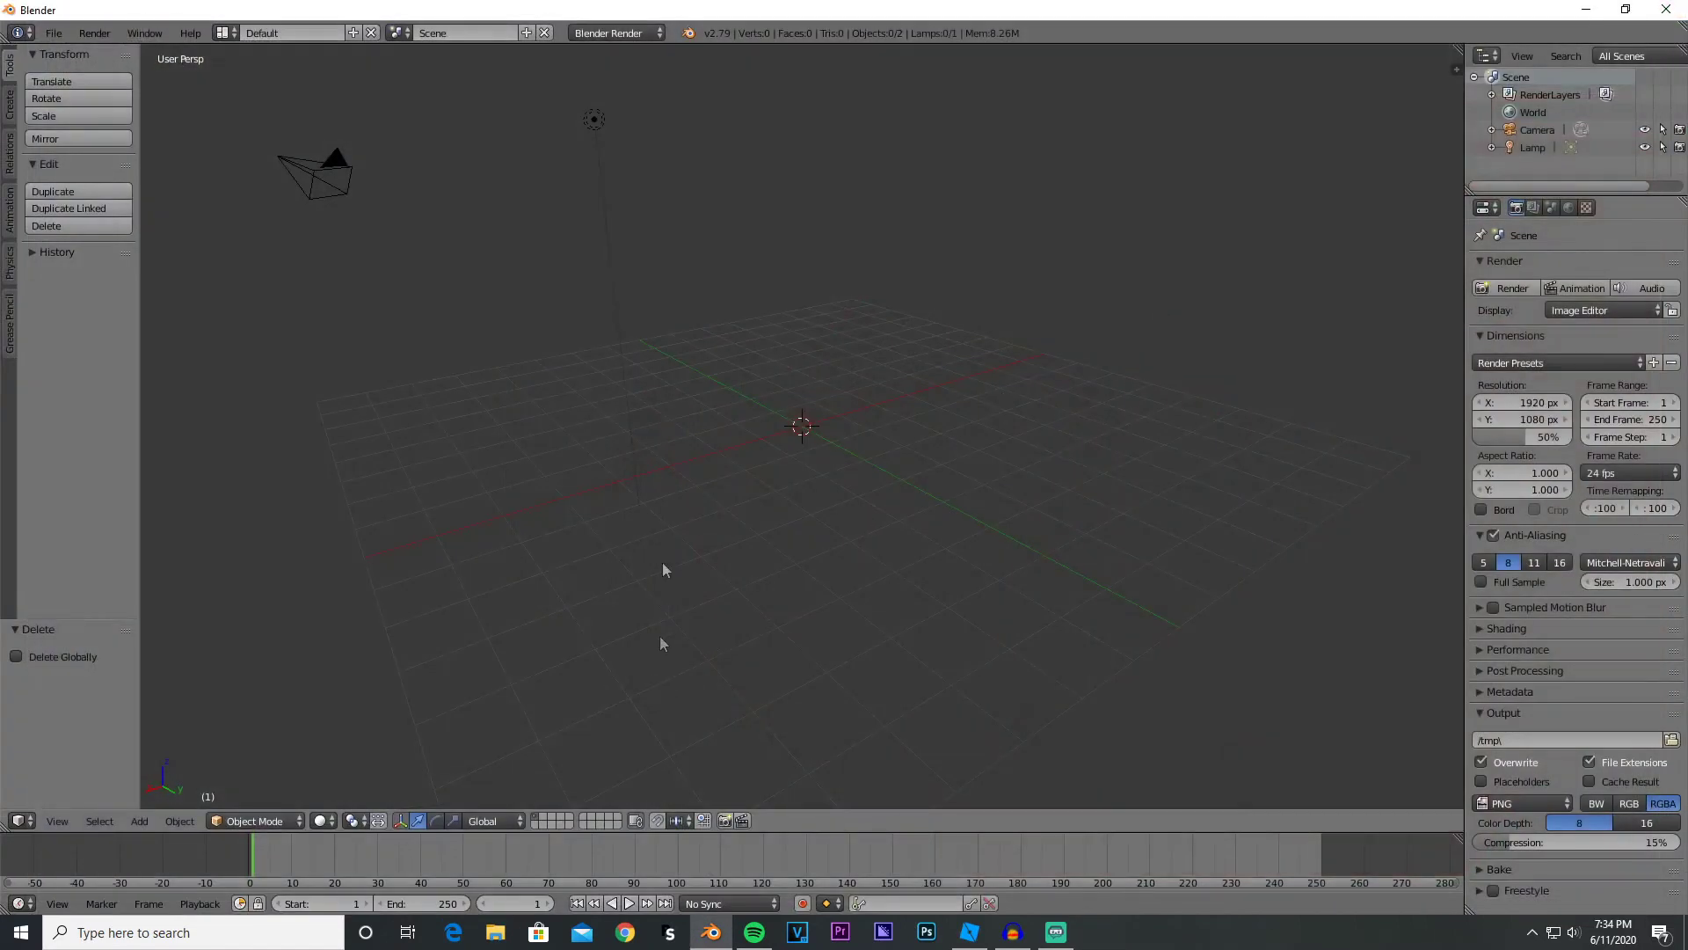
# - Import Ferrari+F8+Tributo.obj from the Desktop as a Wavefront (.obj) file
pyautogui.click(53, 33)
pyautogui.moveTo(99, 381)
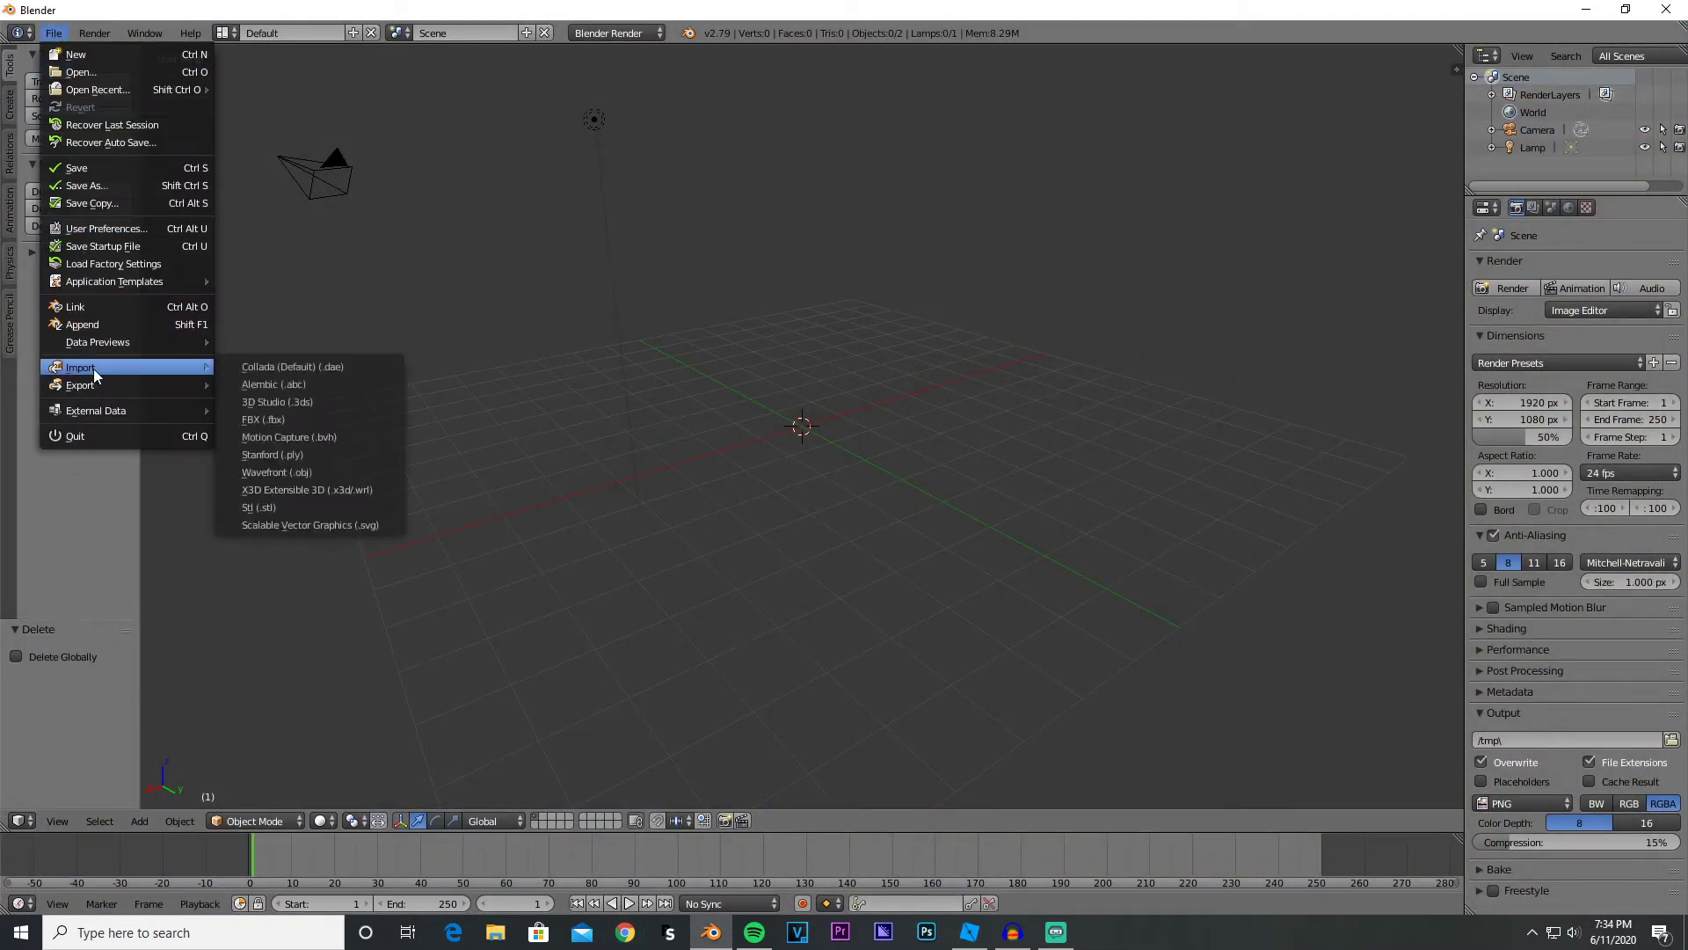
pyautogui.click(357, 473)
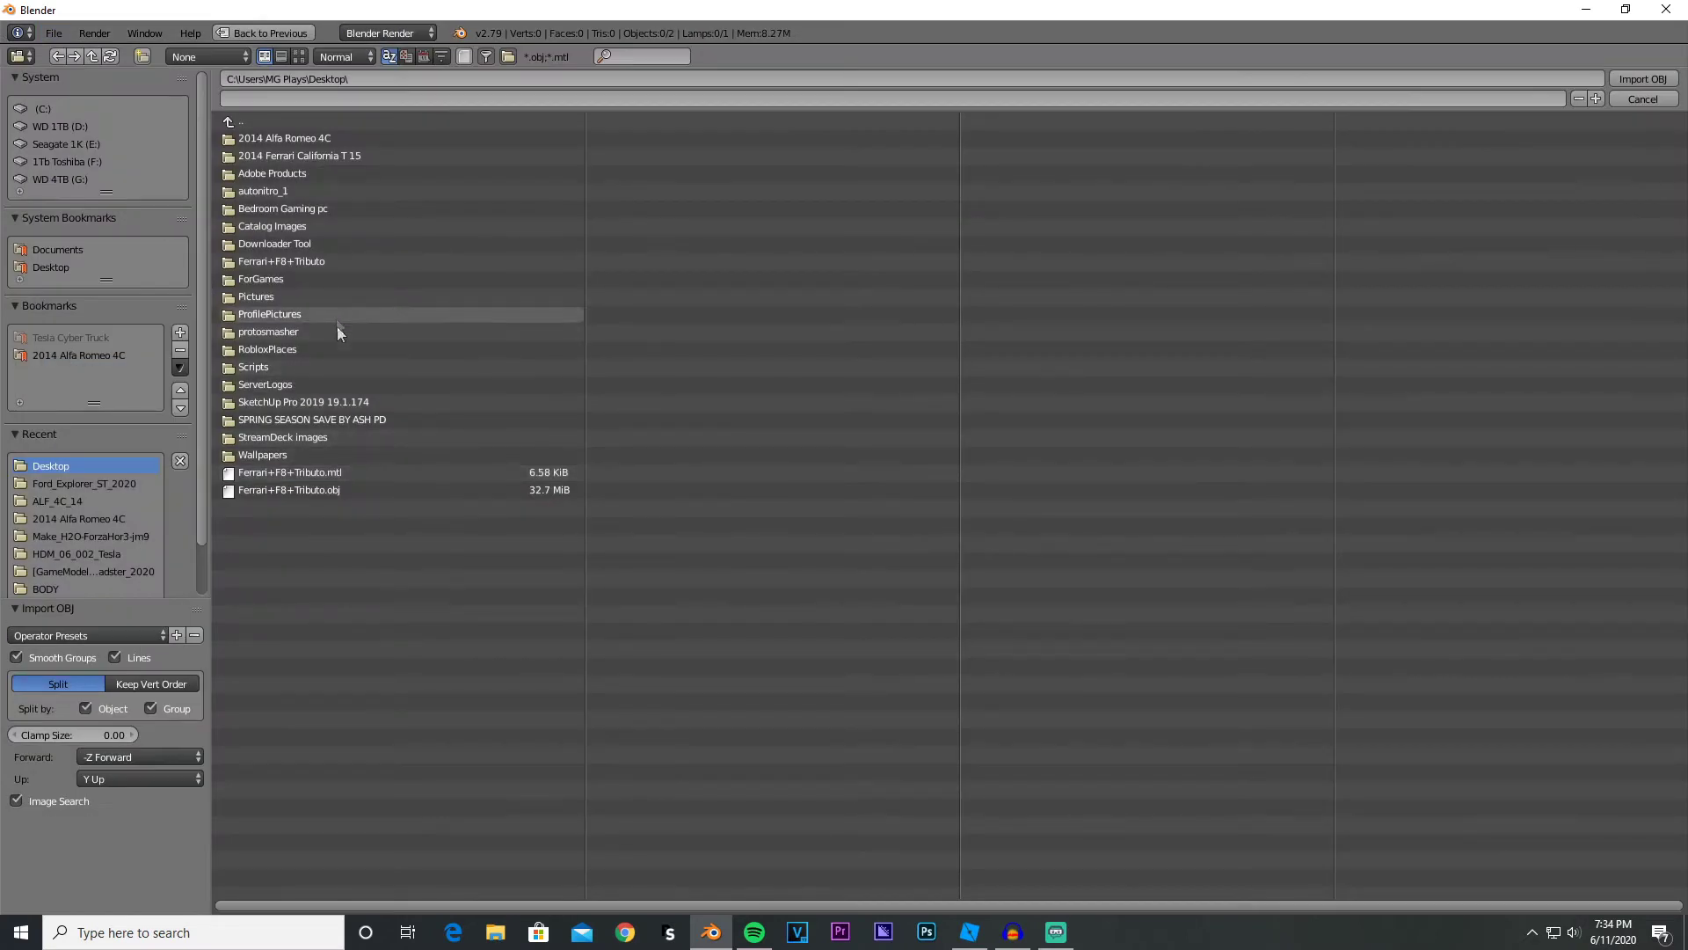
pyautogui.click(368, 491)
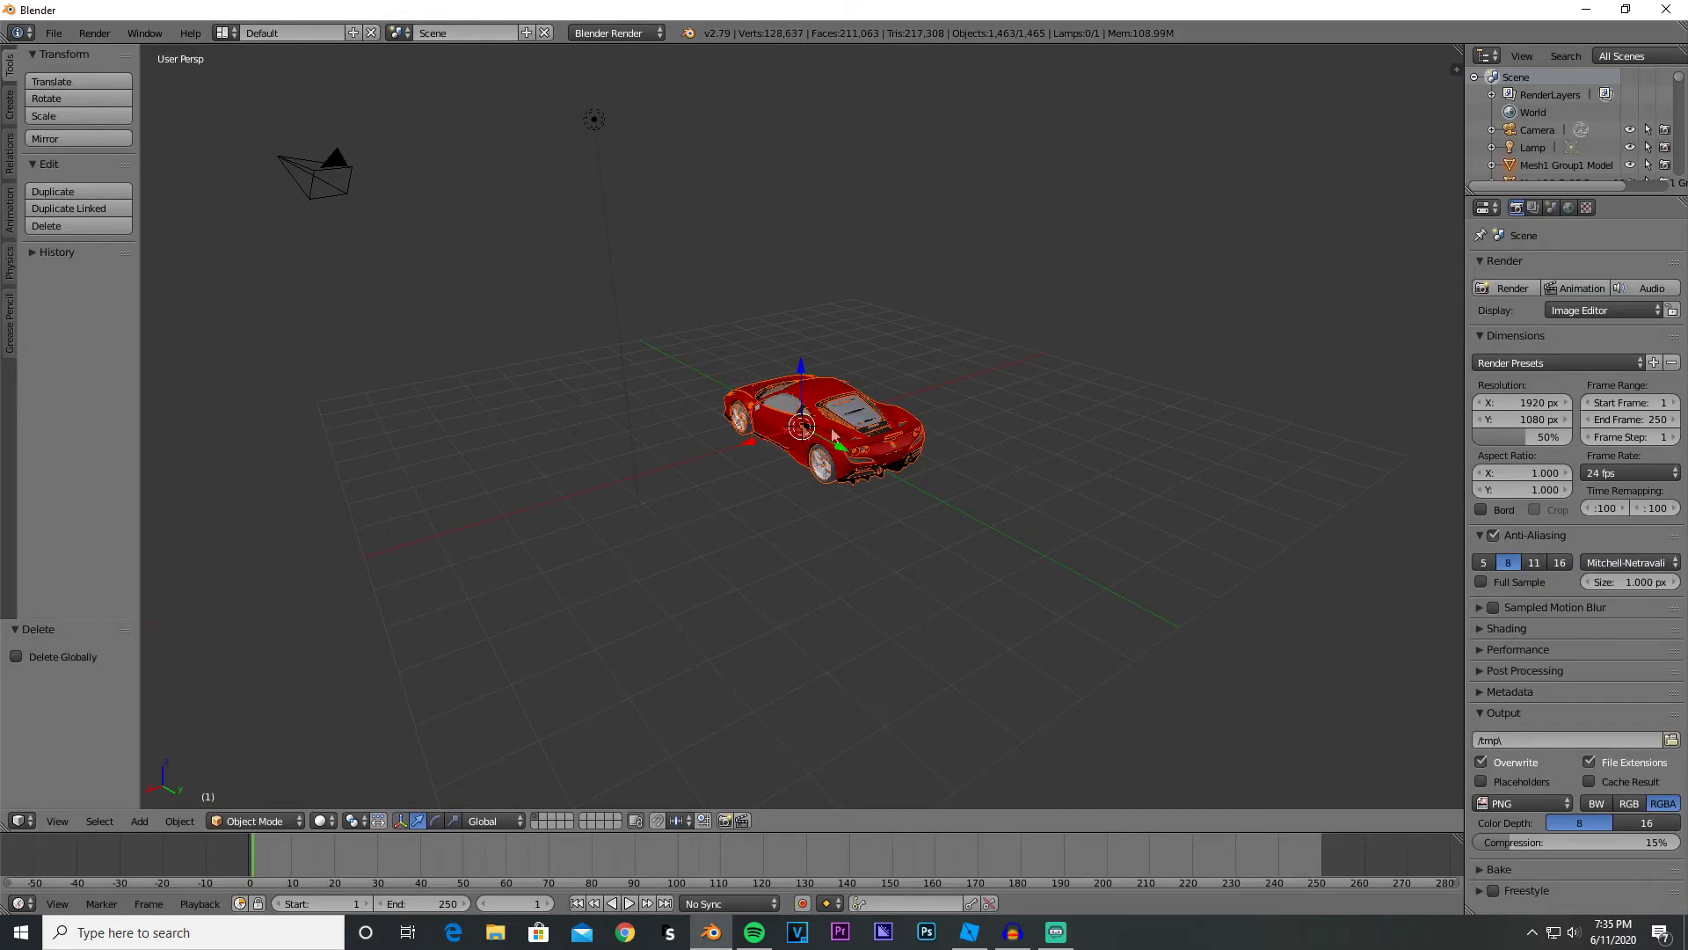
# - Trial-delete the car's red body mesh, undo it, then open Blender's taskbar list
pyautogui.scroll(6, 833, 435)
pyautogui.moveTo(735, 419); pyautogui.dragTo(923, 462, button='middle')
pyautogui.scroll(3, 561, 357)
pyautogui.rightClick(859, 446)
pyautogui.rightClick(639, 356)
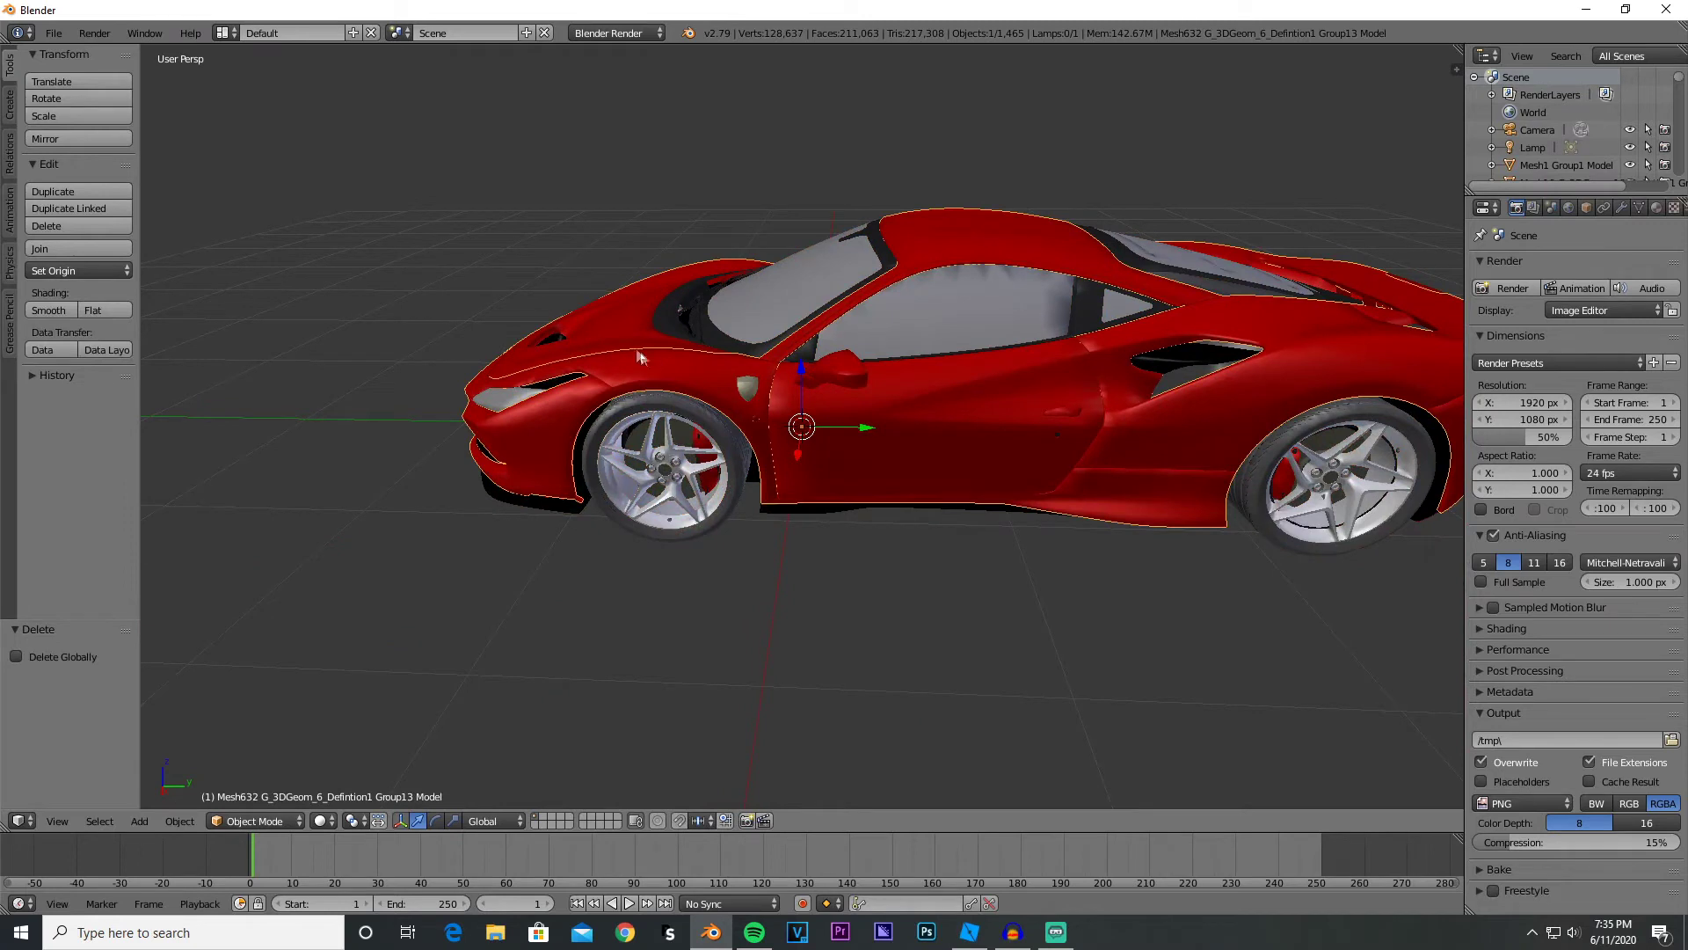
pyautogui.press('x')
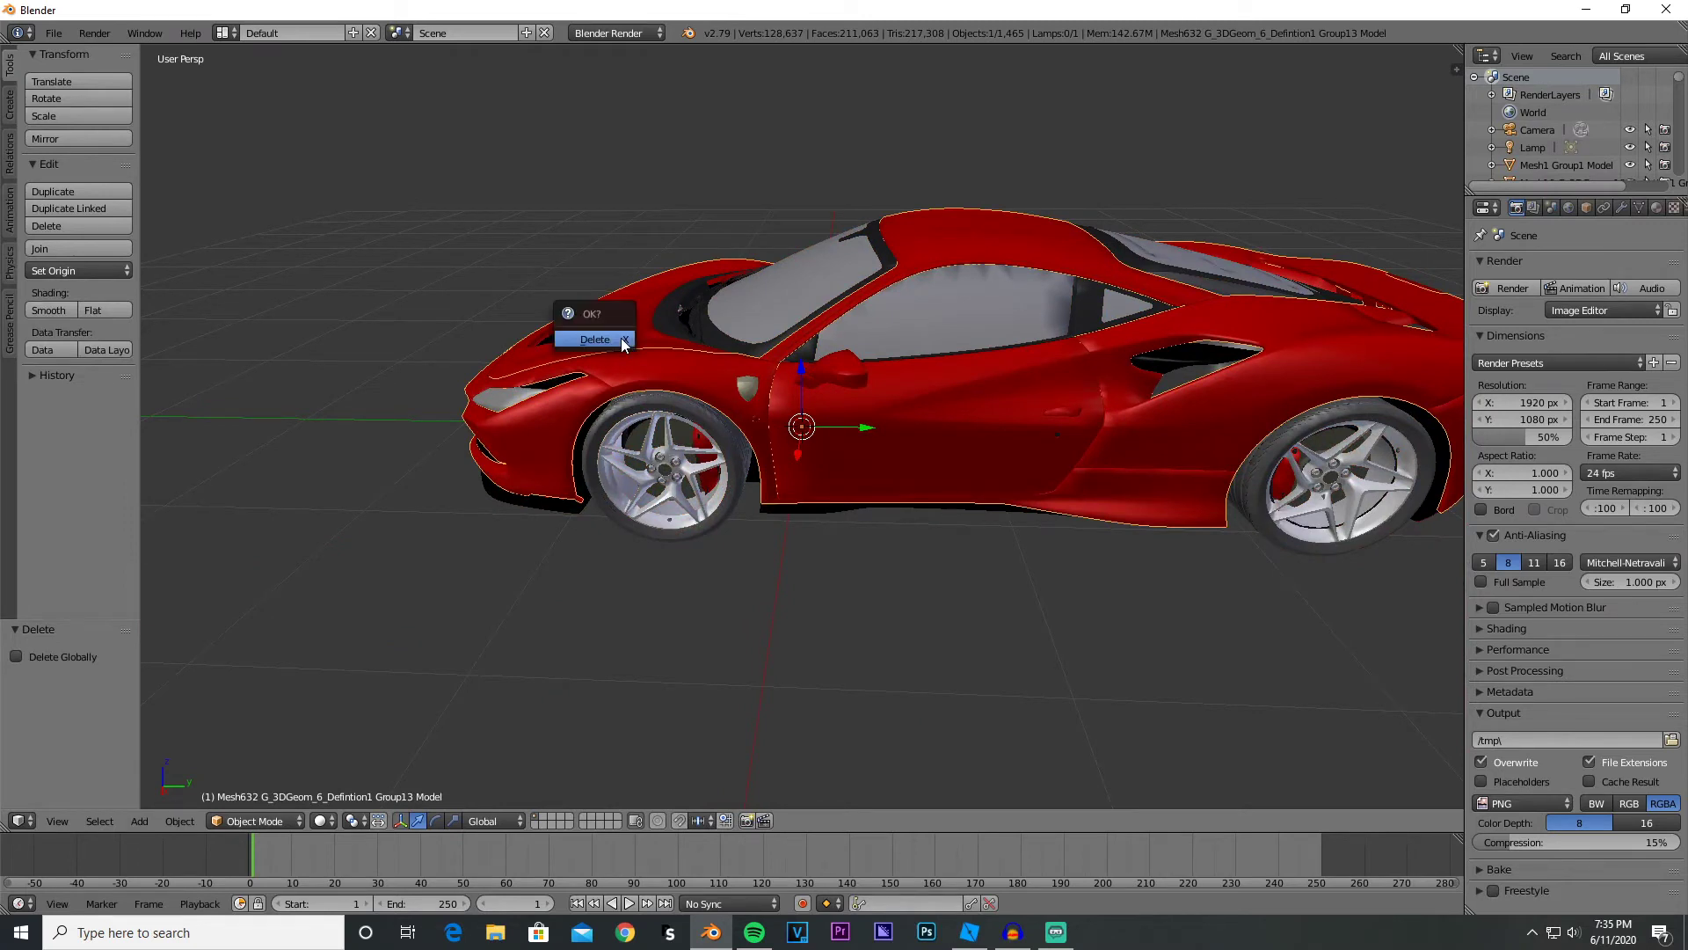
pyautogui.click(621, 344)
pyautogui.hotkey('ctrl', 'z')
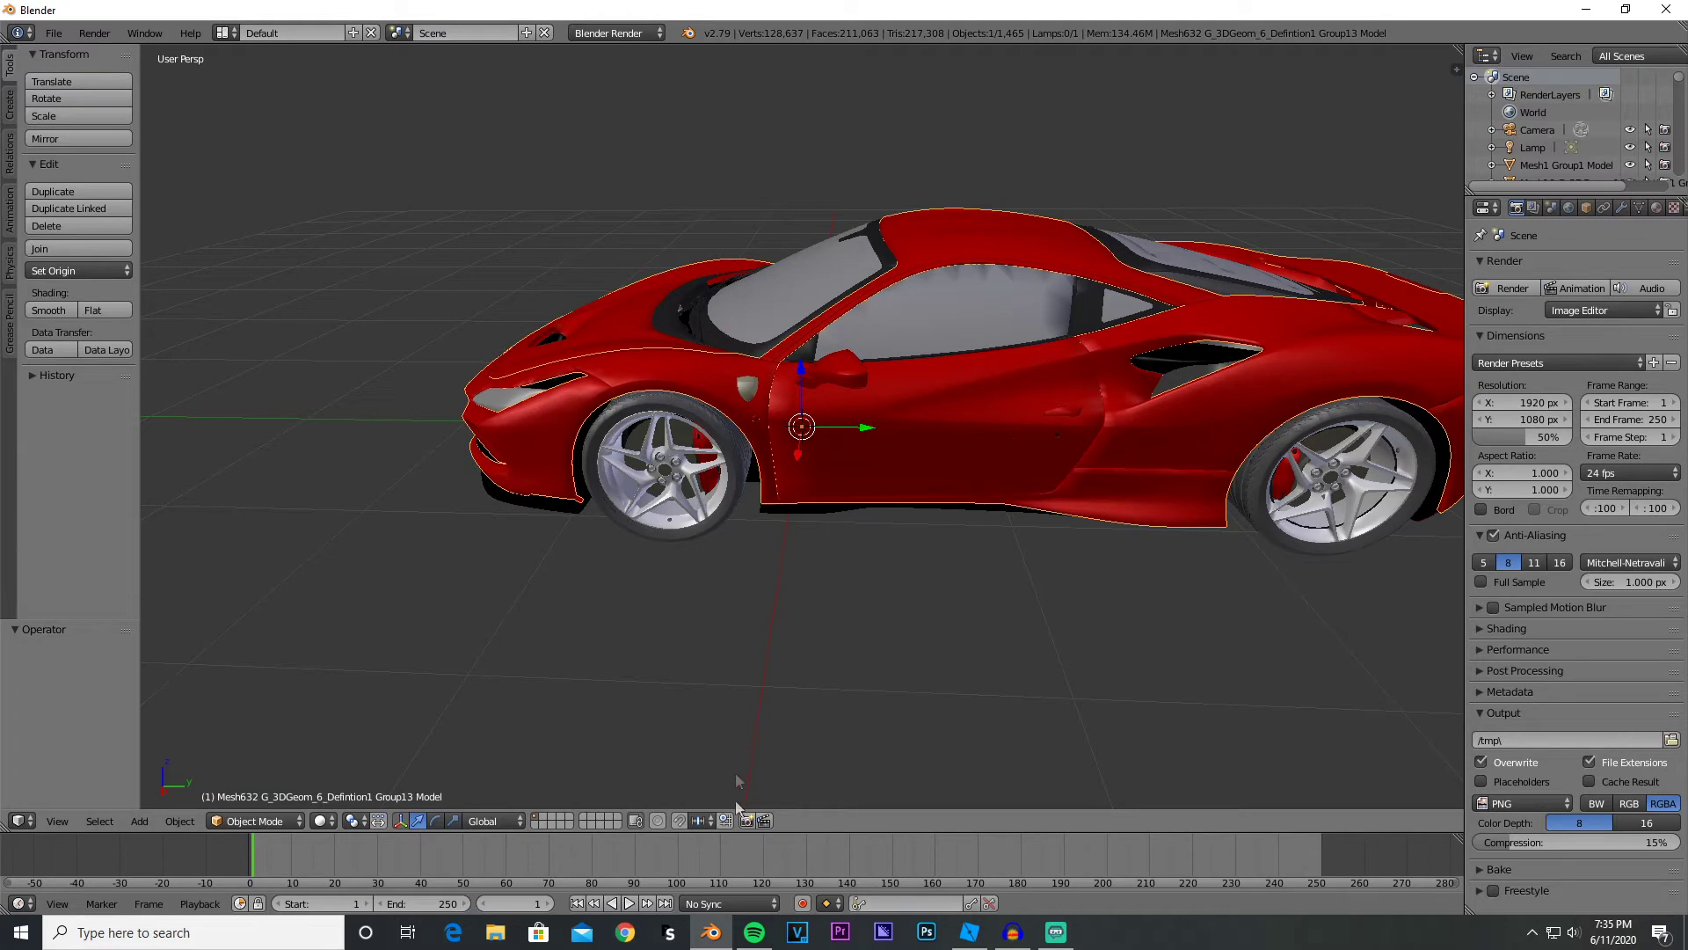
pyautogui.rightClick(711, 932)
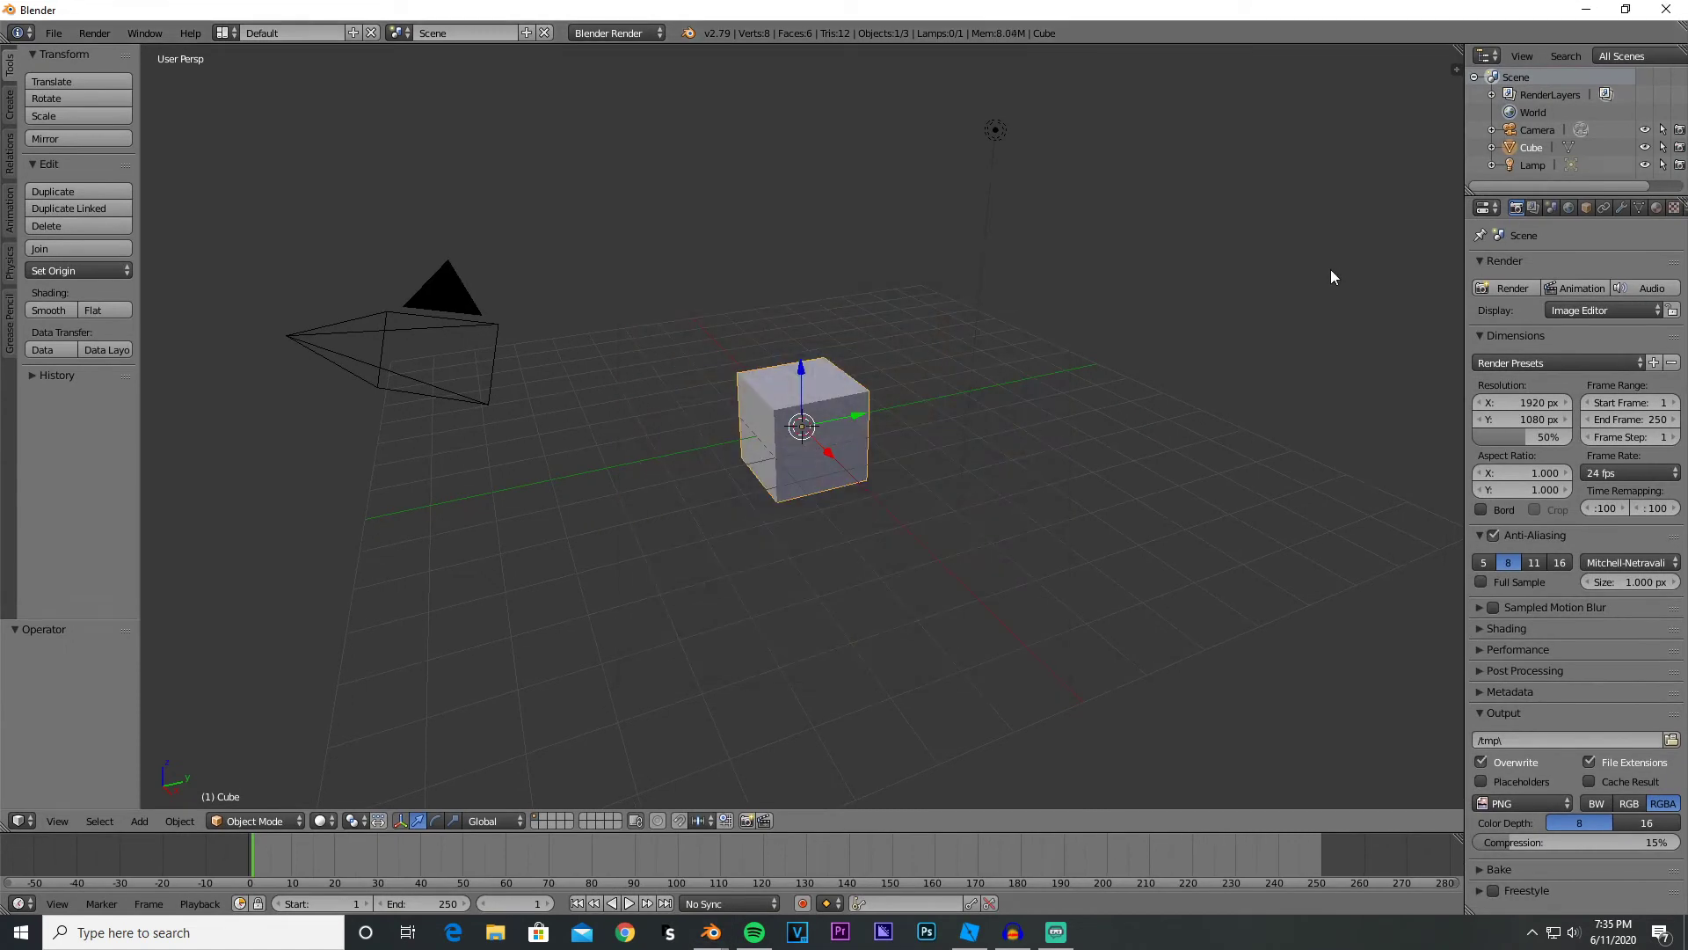
# - Delete the cube in the new Blender window and return to the car file
pyautogui.press('Delete')
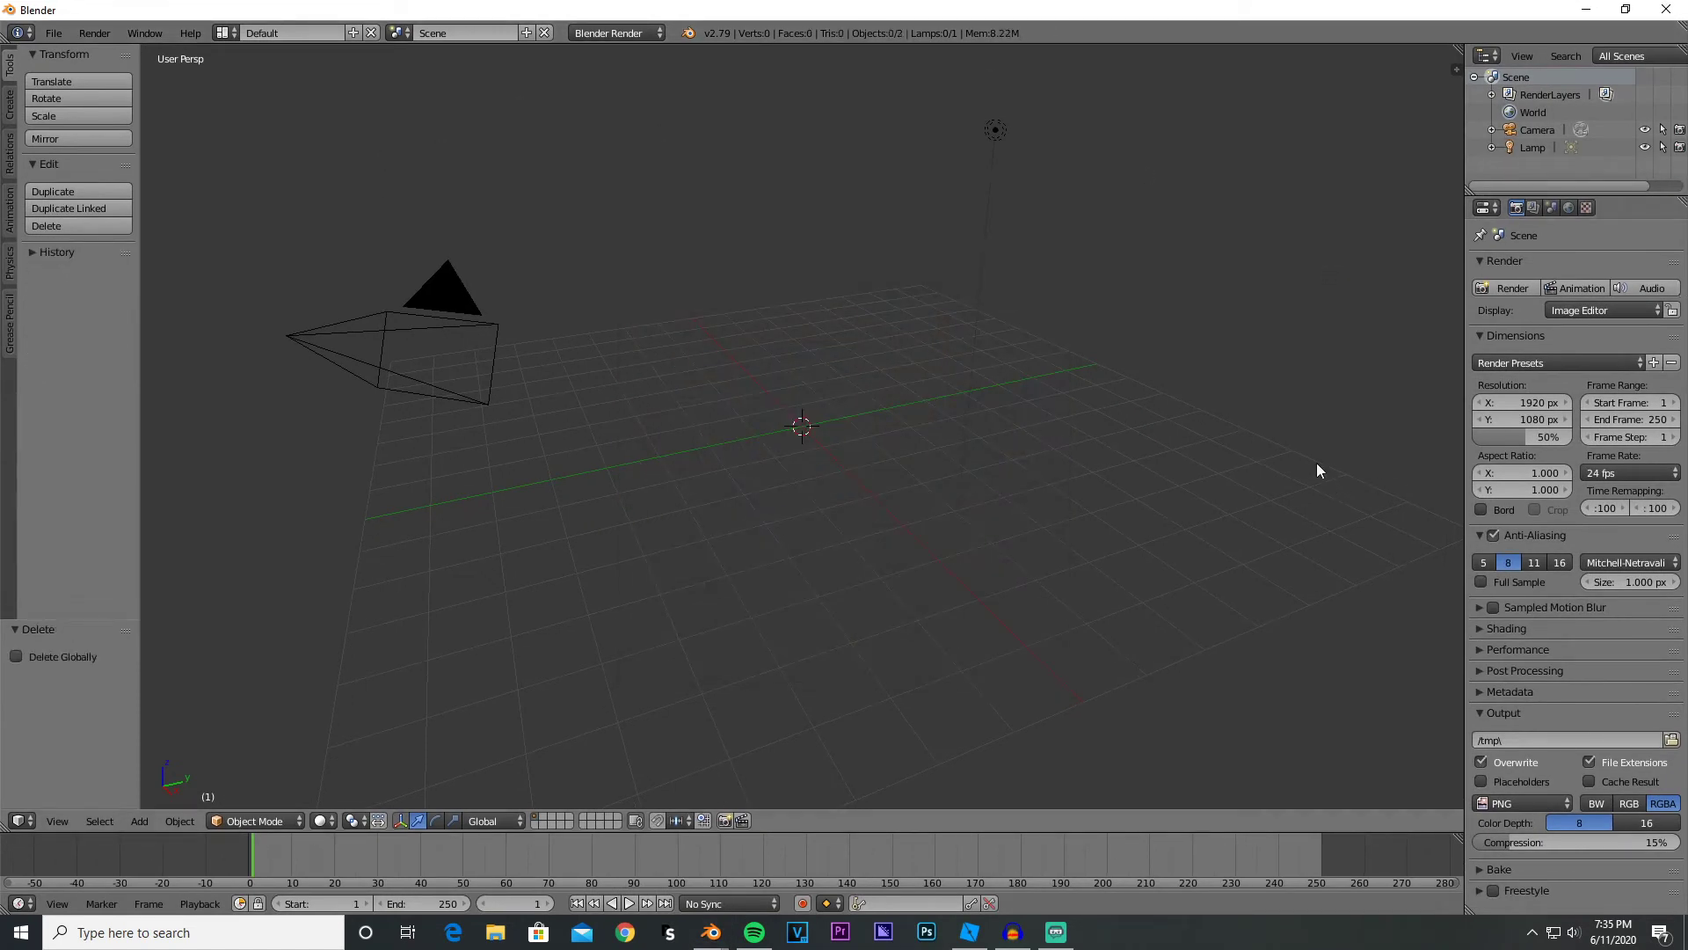
pyautogui.hotkey('alt', 'Tab')
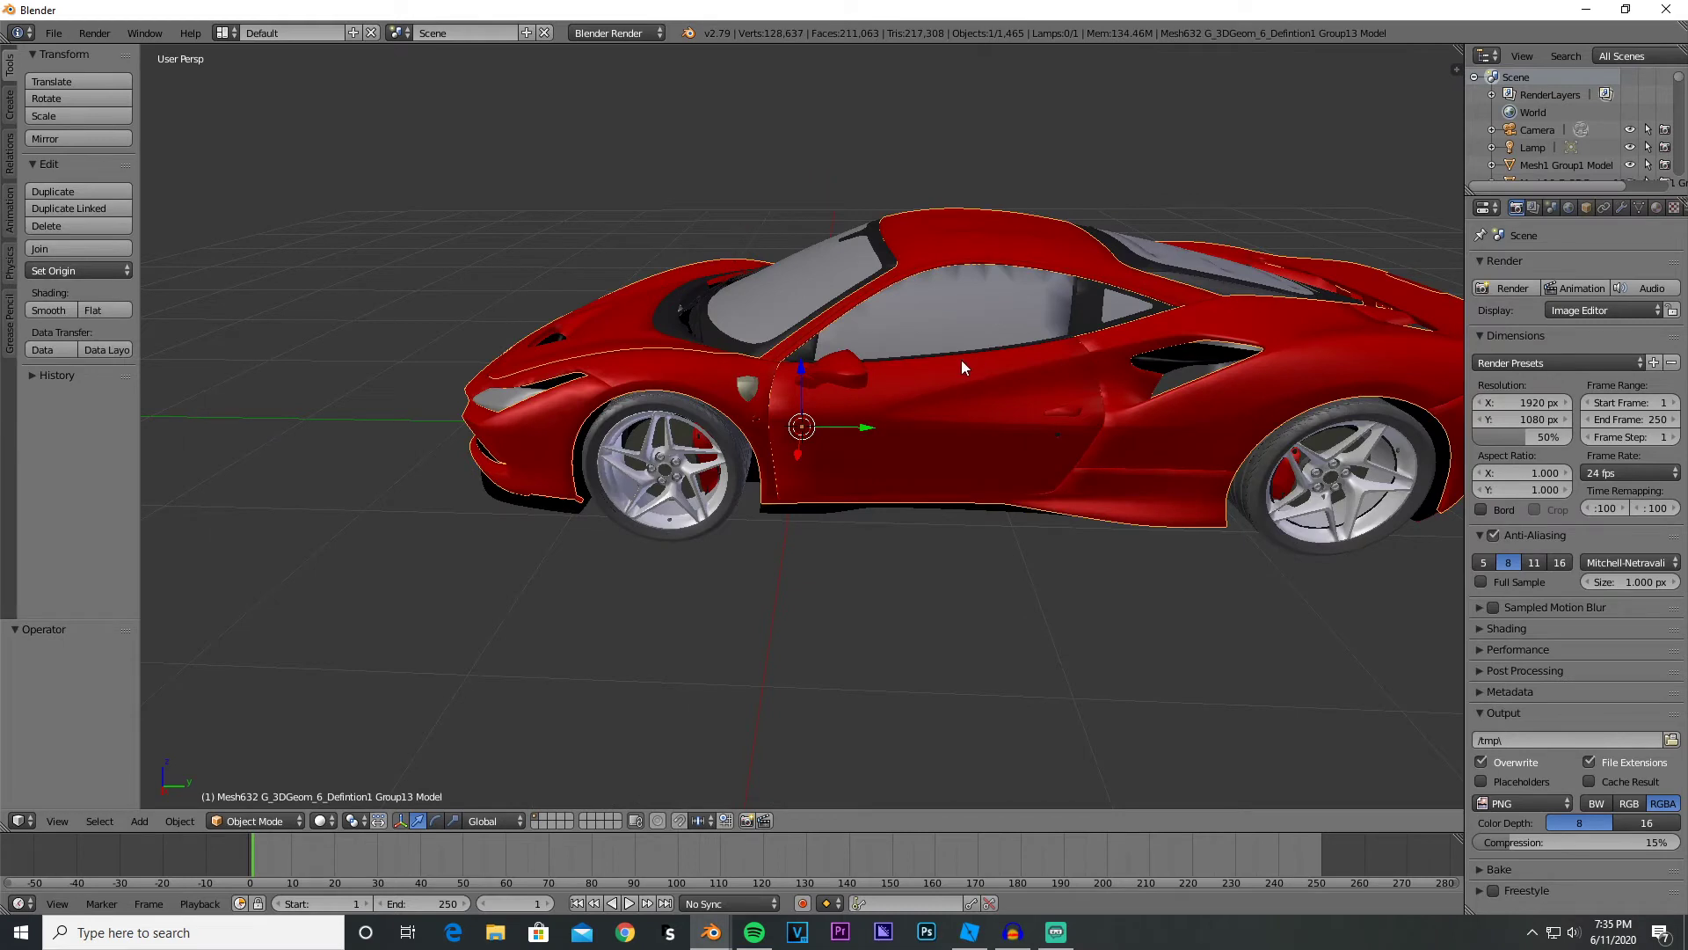
pyautogui.moveTo(962, 368); pyautogui.dragTo(1032, 446, button='middle')
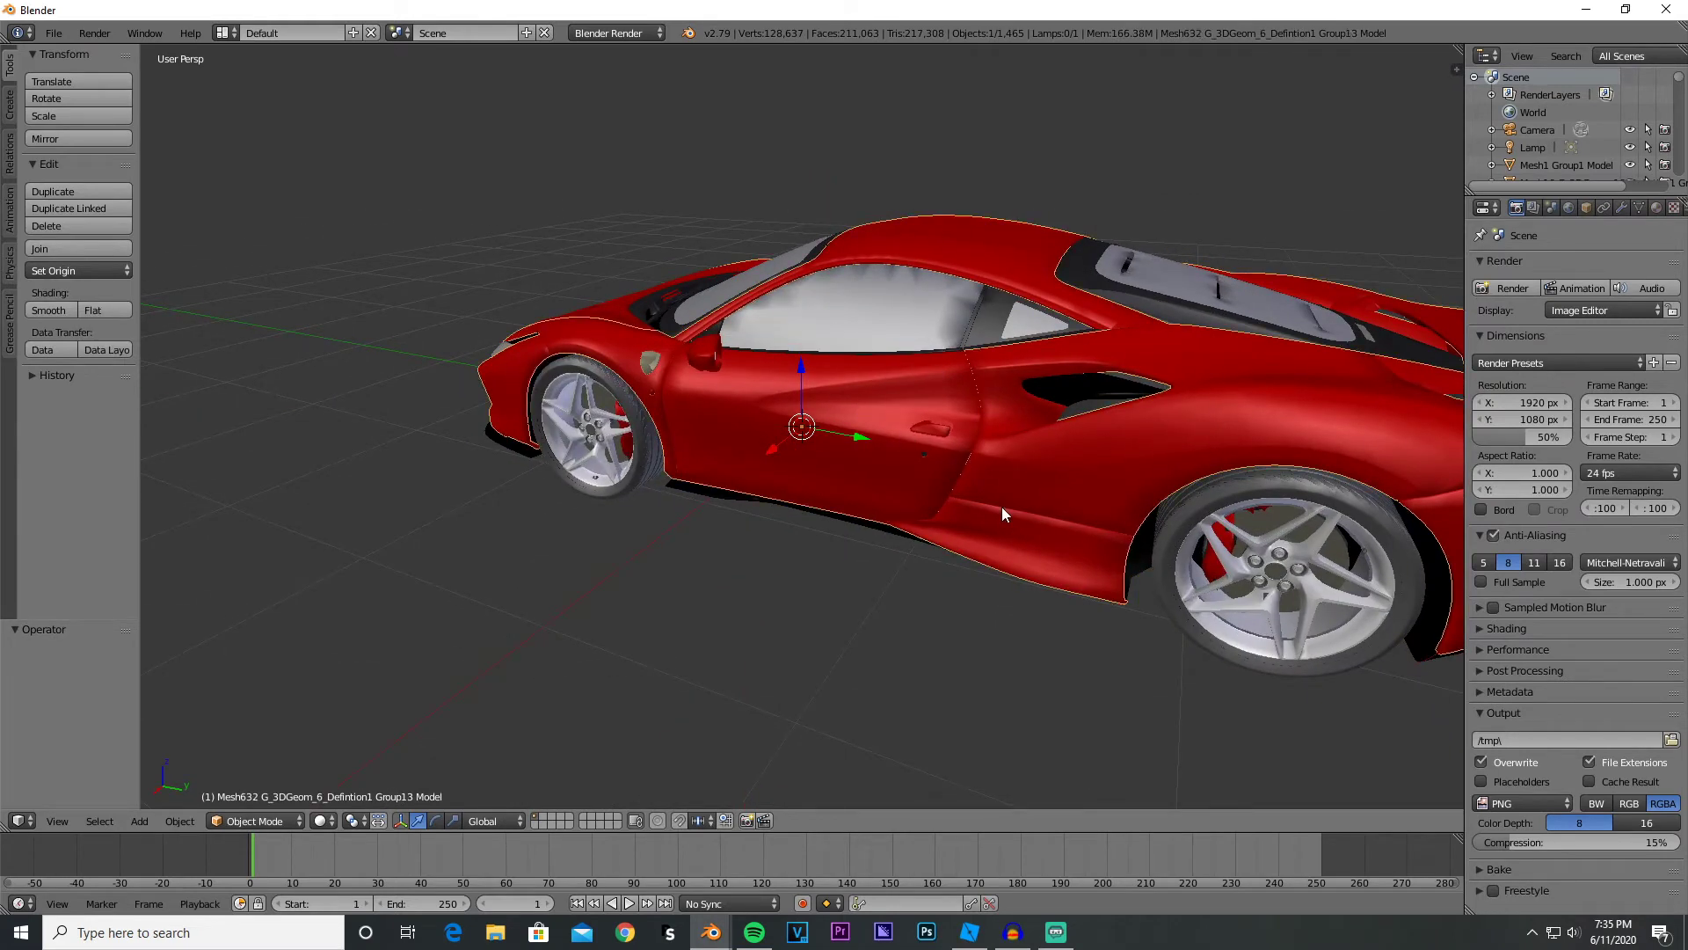
# - Copy the car's red body mesh, then delete it from the car scene
pyautogui.hotkey('ctrl', 'c')
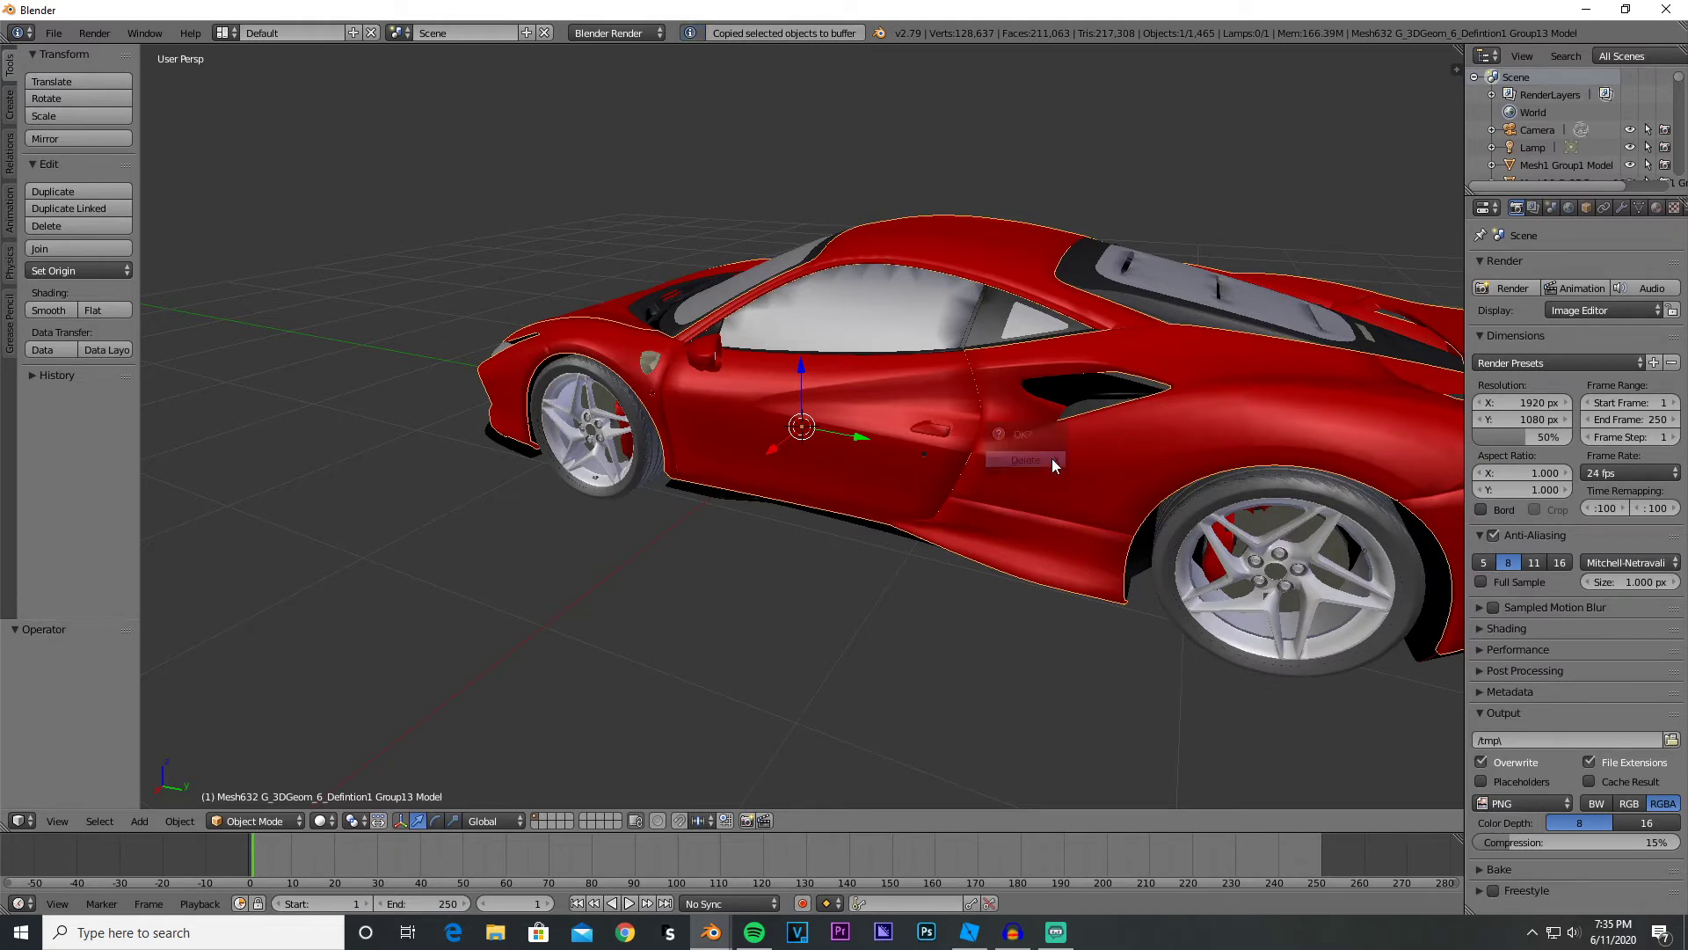
pyautogui.press('x')
pyautogui.click(1051, 457)
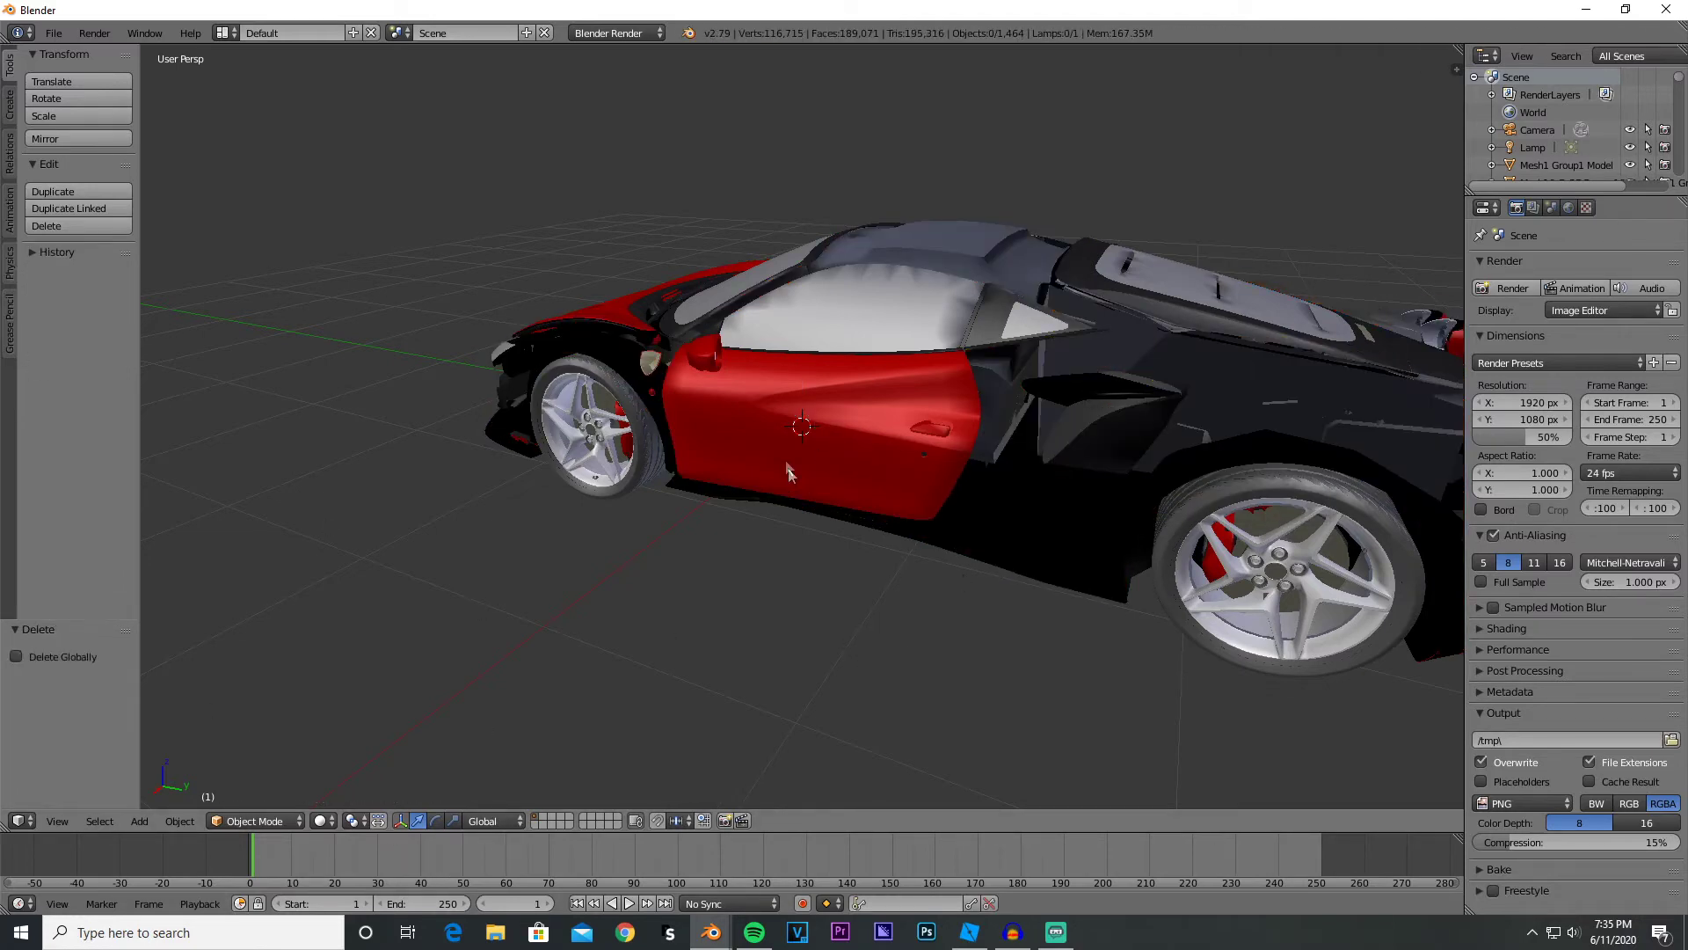
# - Paste the copied red body shell into the second Blender window and view it from the side
pyautogui.hotkey('alt', 'Tab')
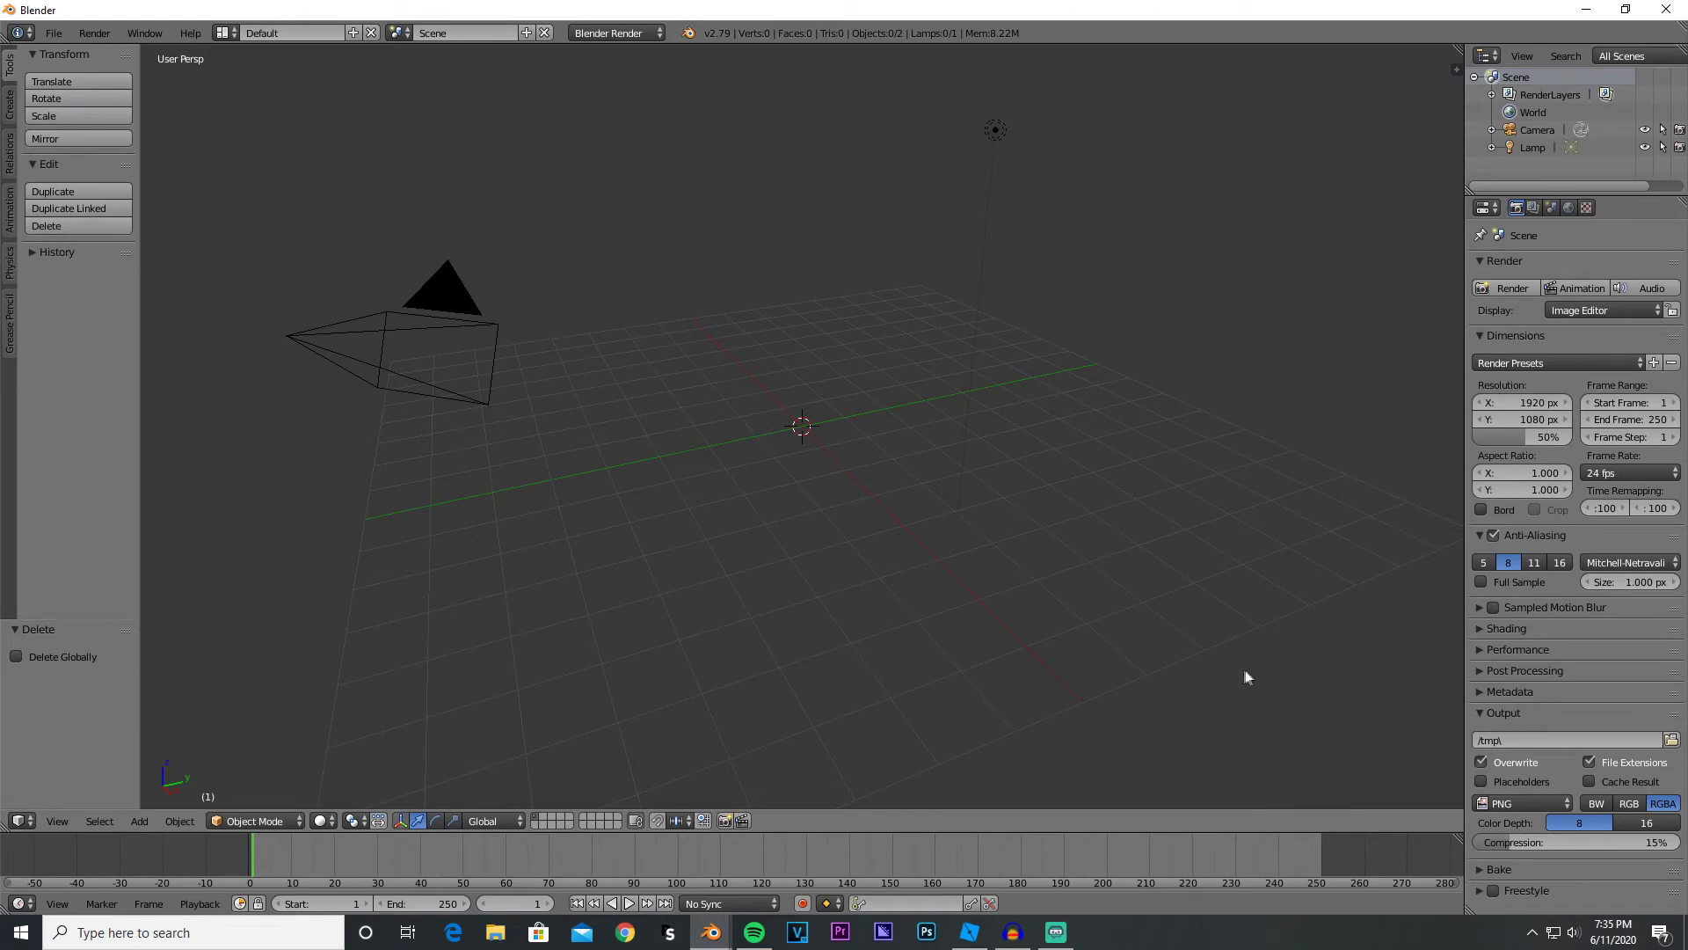
pyautogui.hotkey('ctrl', 'v')
pyautogui.scroll(5, 889, 528)
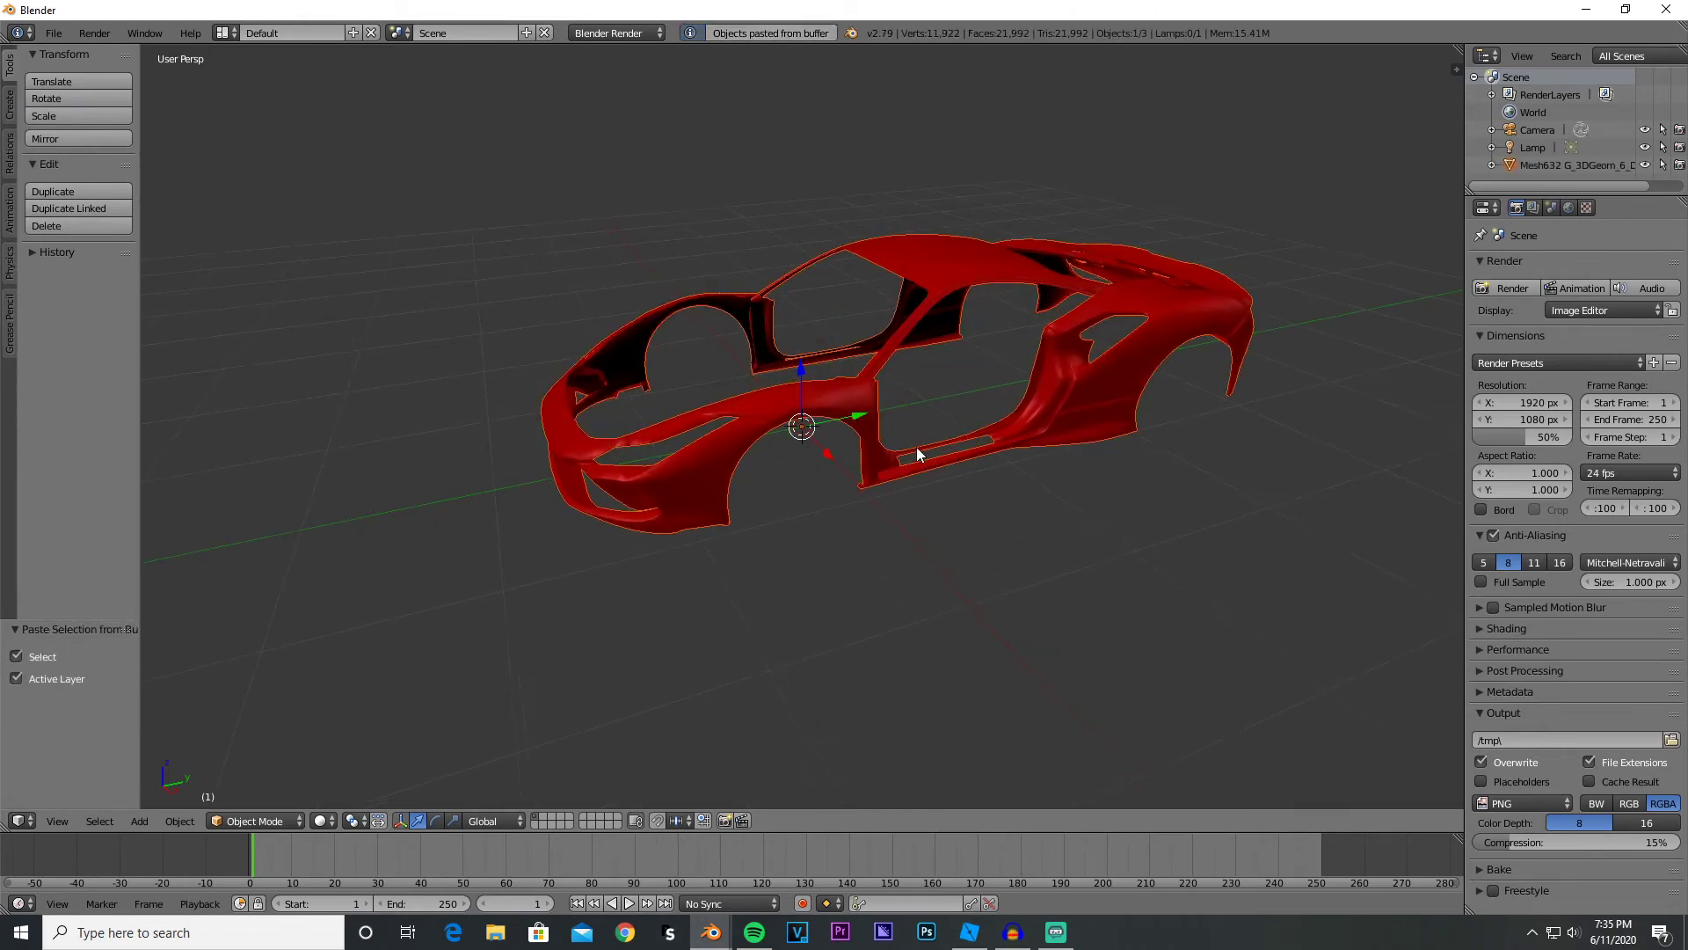
pyautogui.moveTo(917, 455); pyautogui.dragTo(587, 515, button='middle')
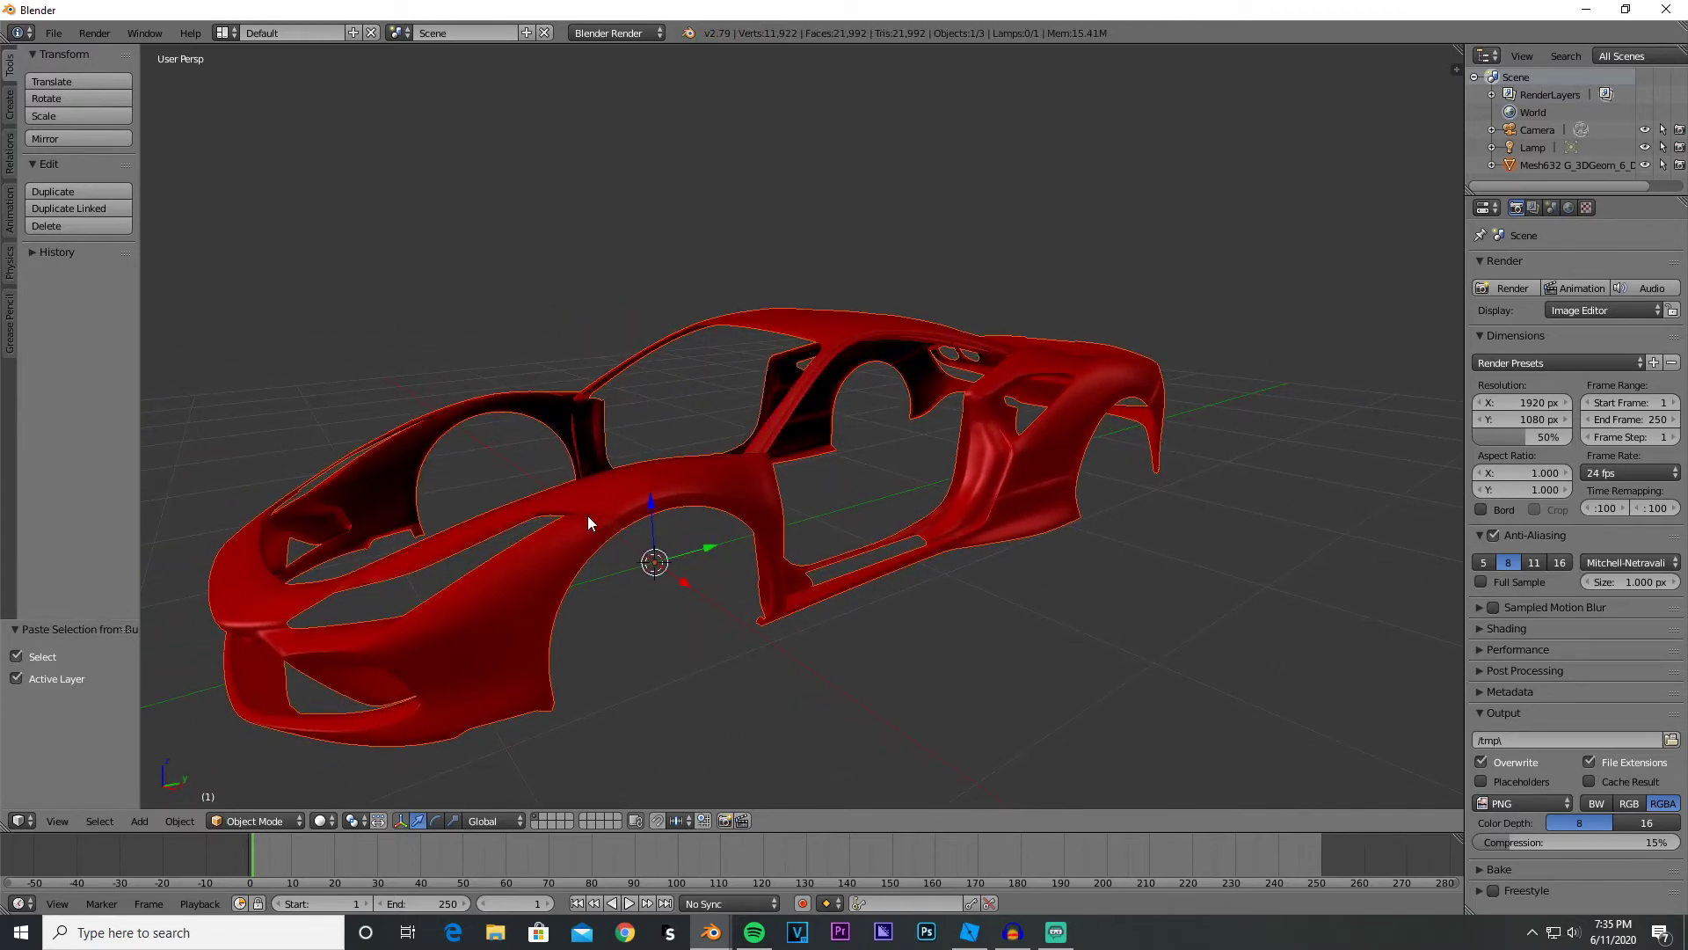
# - Enter Edit Mode on the car body and select two faces on the front hood
pyautogui.rightClick(587, 515)
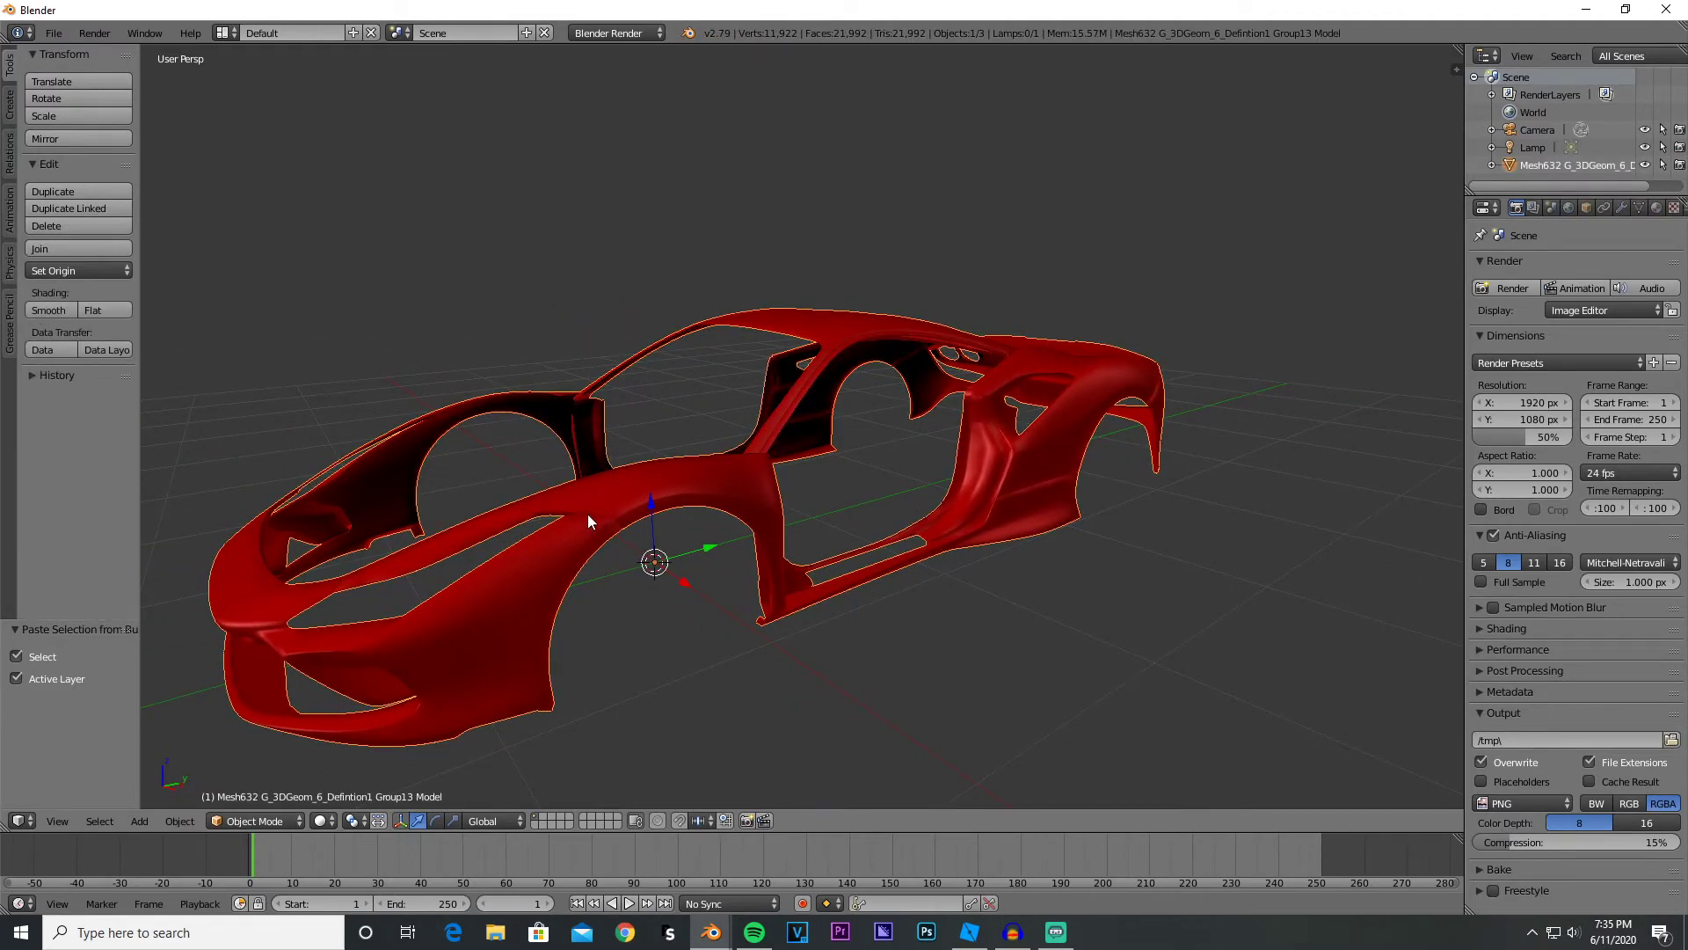
pyautogui.press('Tab')
pyautogui.moveTo(573, 560); pyautogui.dragTo(704, 521, button='middle')
pyautogui.rightClick(704, 520)
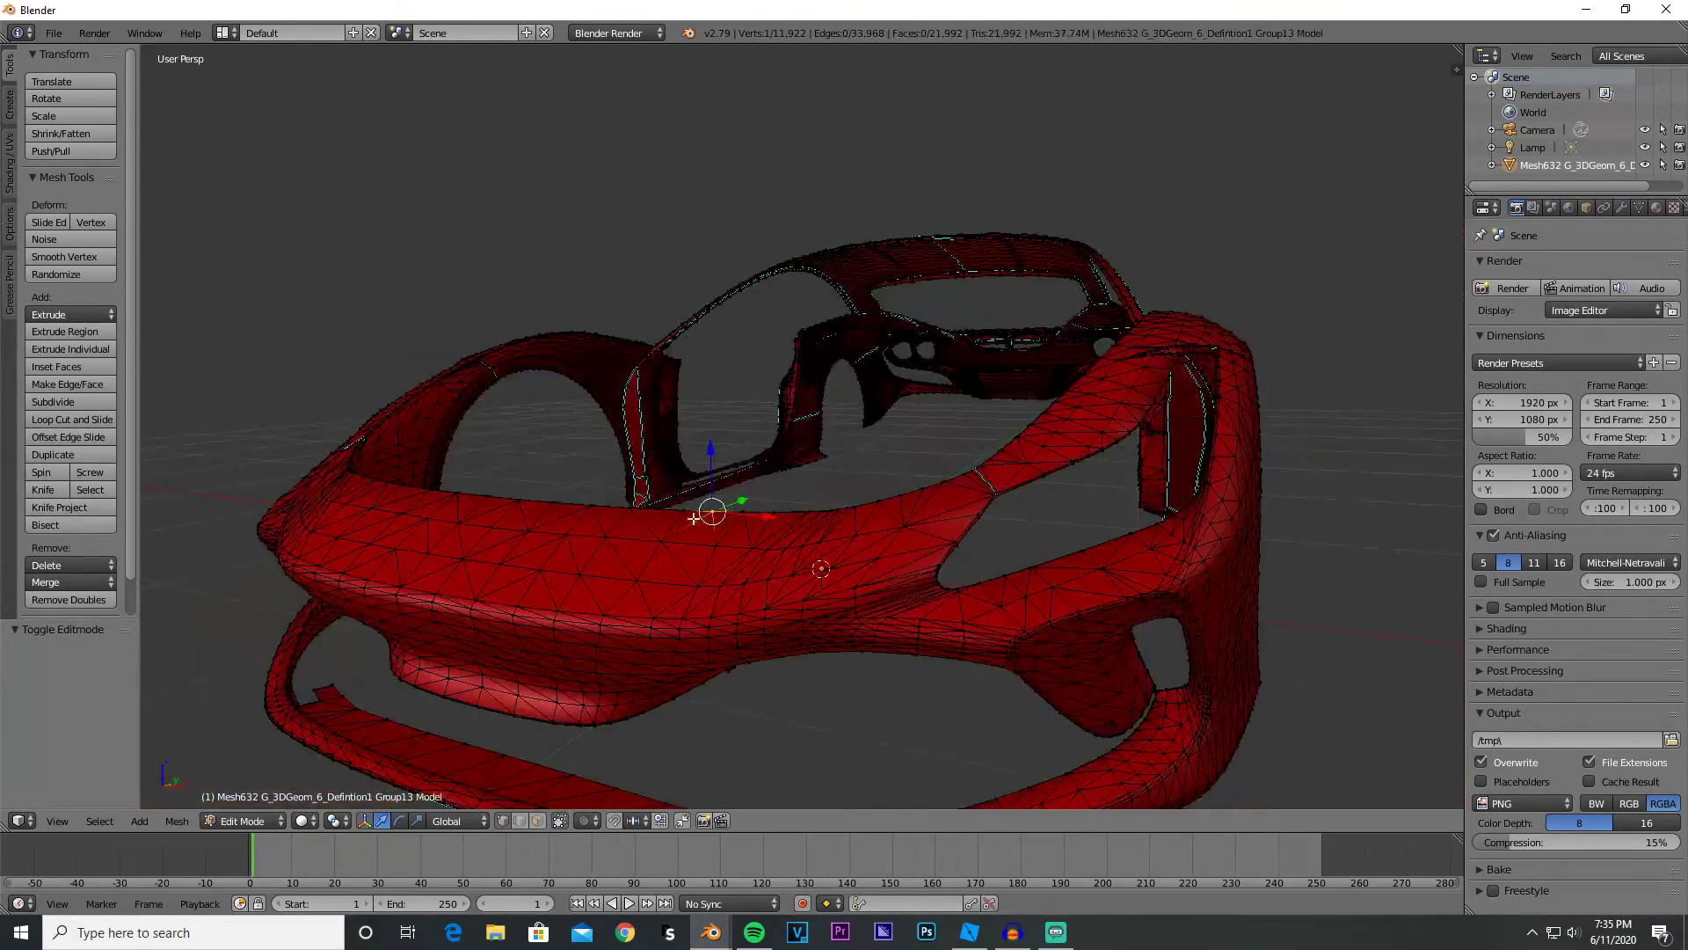
pyautogui.keyDown('shift'); pyautogui.rightClick(713, 542); pyautogui.keyUp('shift')
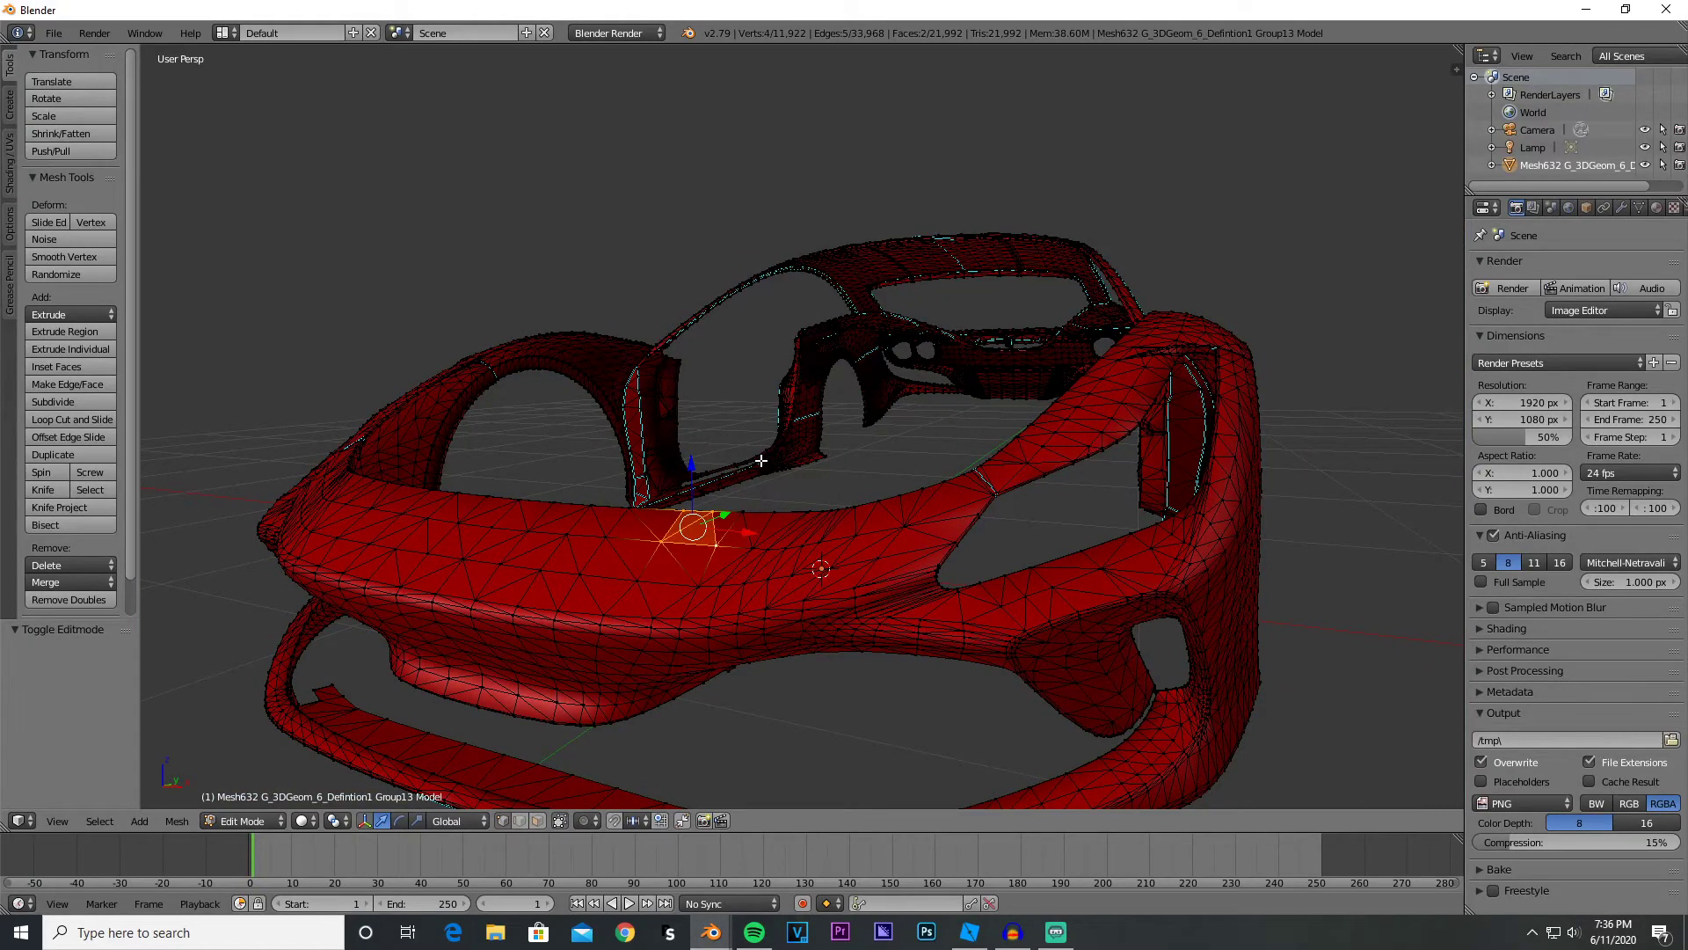
pyautogui.press('z')
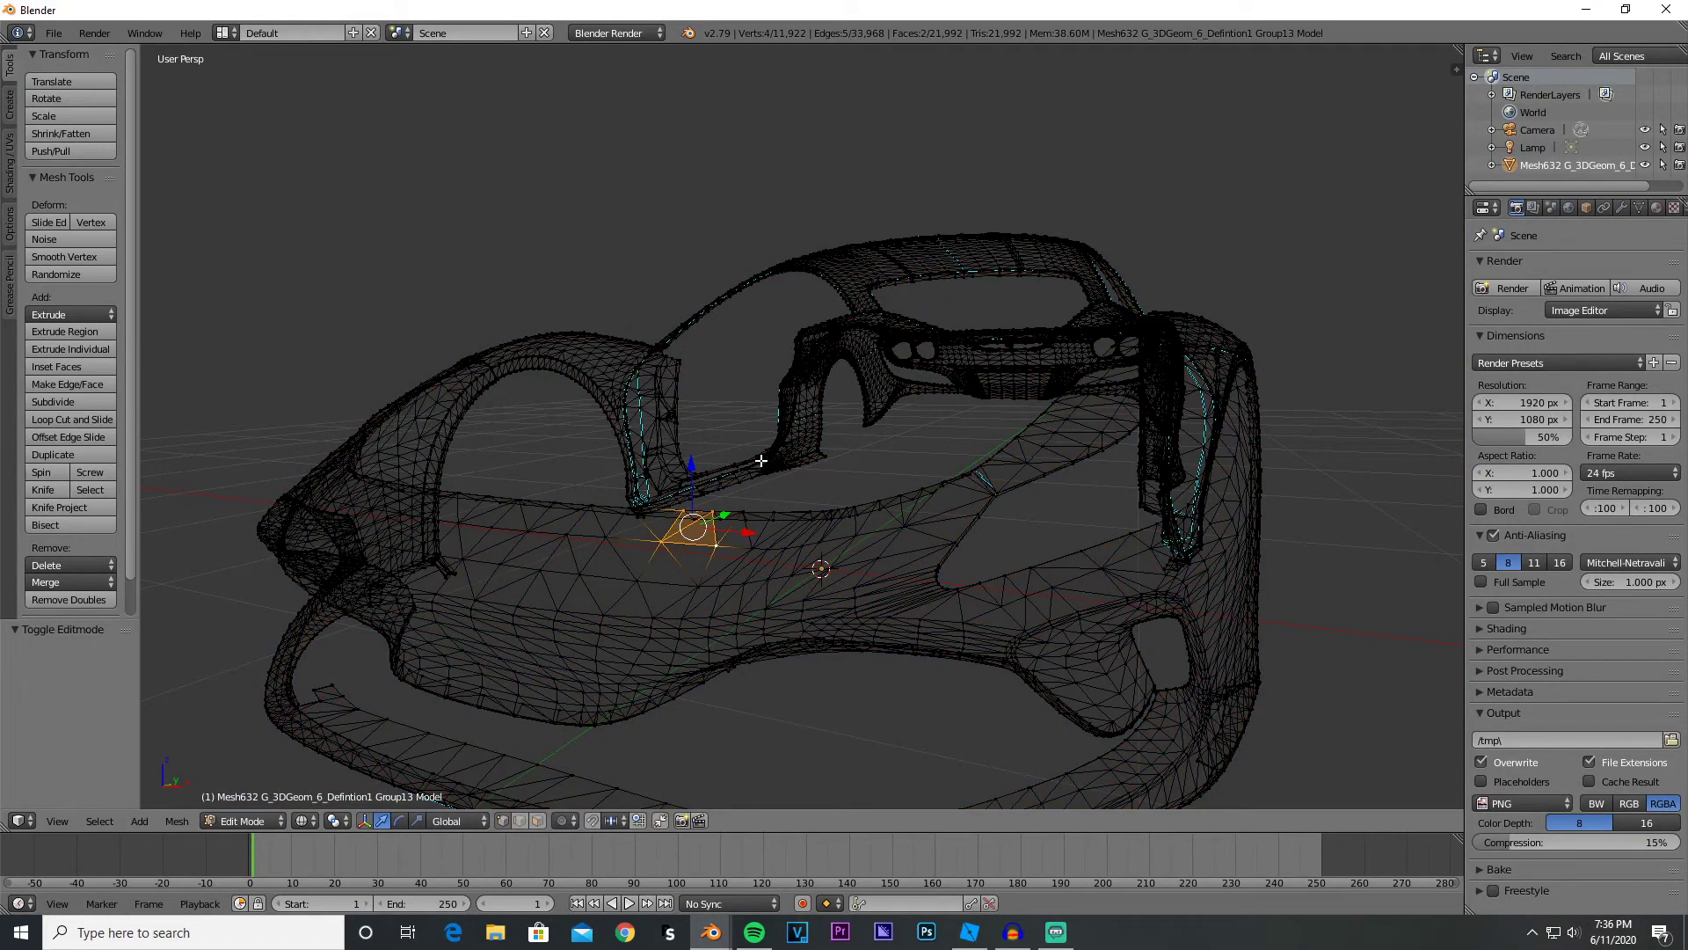
# - In wireframe view, refine the hood selection by adding and removing nearby vertices
pyautogui.keyDown('shift'); pyautogui.rightClick(692, 521); pyautogui.keyUp('shift')
pyautogui.keyDown('shift'); pyautogui.rightClick(723, 514); pyautogui.keyUp('shift')
pyautogui.keyDown('shift'); pyautogui.rightClick(689, 545); pyautogui.keyUp('shift')
pyautogui.keyDown('shift'); pyautogui.rightClick(677, 537); pyautogui.keyUp('shift')
pyautogui.keyDown('shift'); pyautogui.rightClick(676, 539); pyautogui.keyUp('shift')
pyautogui.keyDown('shift'); pyautogui.rightClick(719, 544); pyautogui.keyUp('shift')
pyautogui.keyDown('shift'); pyautogui.rightClick(717, 543); pyautogui.keyUp('shift')
pyautogui.keyDown('shift'); pyautogui.rightClick(713, 509); pyautogui.keyUp('shift')
pyautogui.keyDown('shift'); pyautogui.rightClick(713, 510); pyautogui.keyUp('shift')
pyautogui.keyDown('shift'); pyautogui.rightClick(714, 510); pyautogui.keyUp('shift')
# - Separate the selected hood patch into its own object and delete it
pyautogui.press('p')
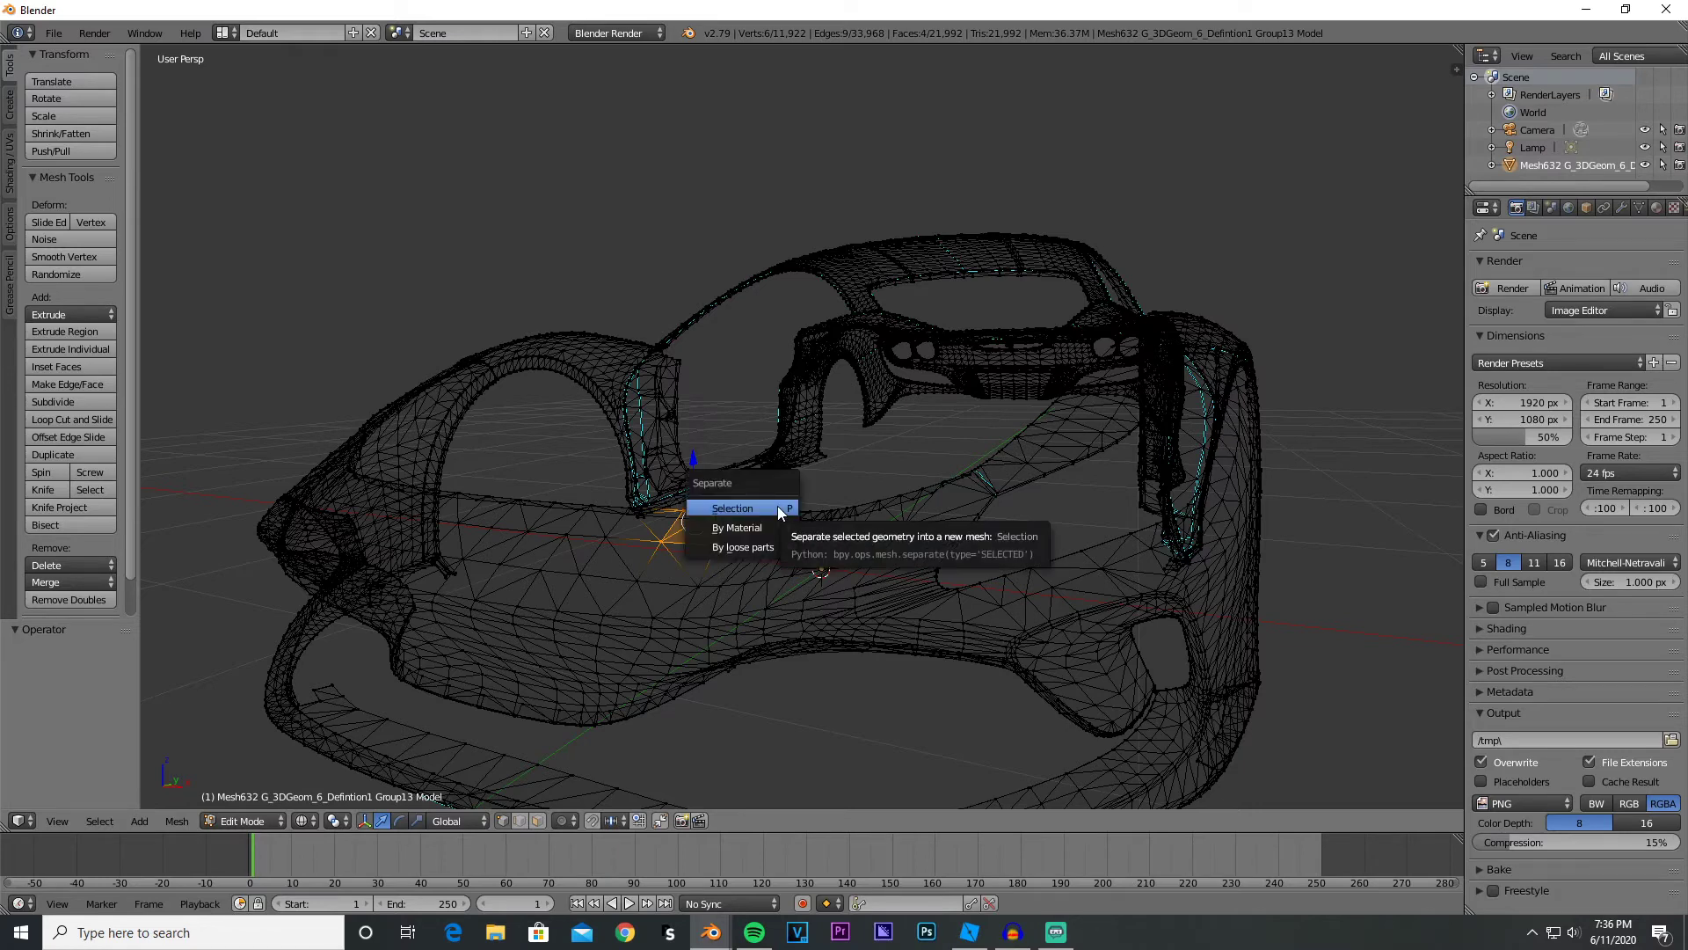
pyautogui.click(778, 508)
pyautogui.press('Tab')
pyautogui.press('z')
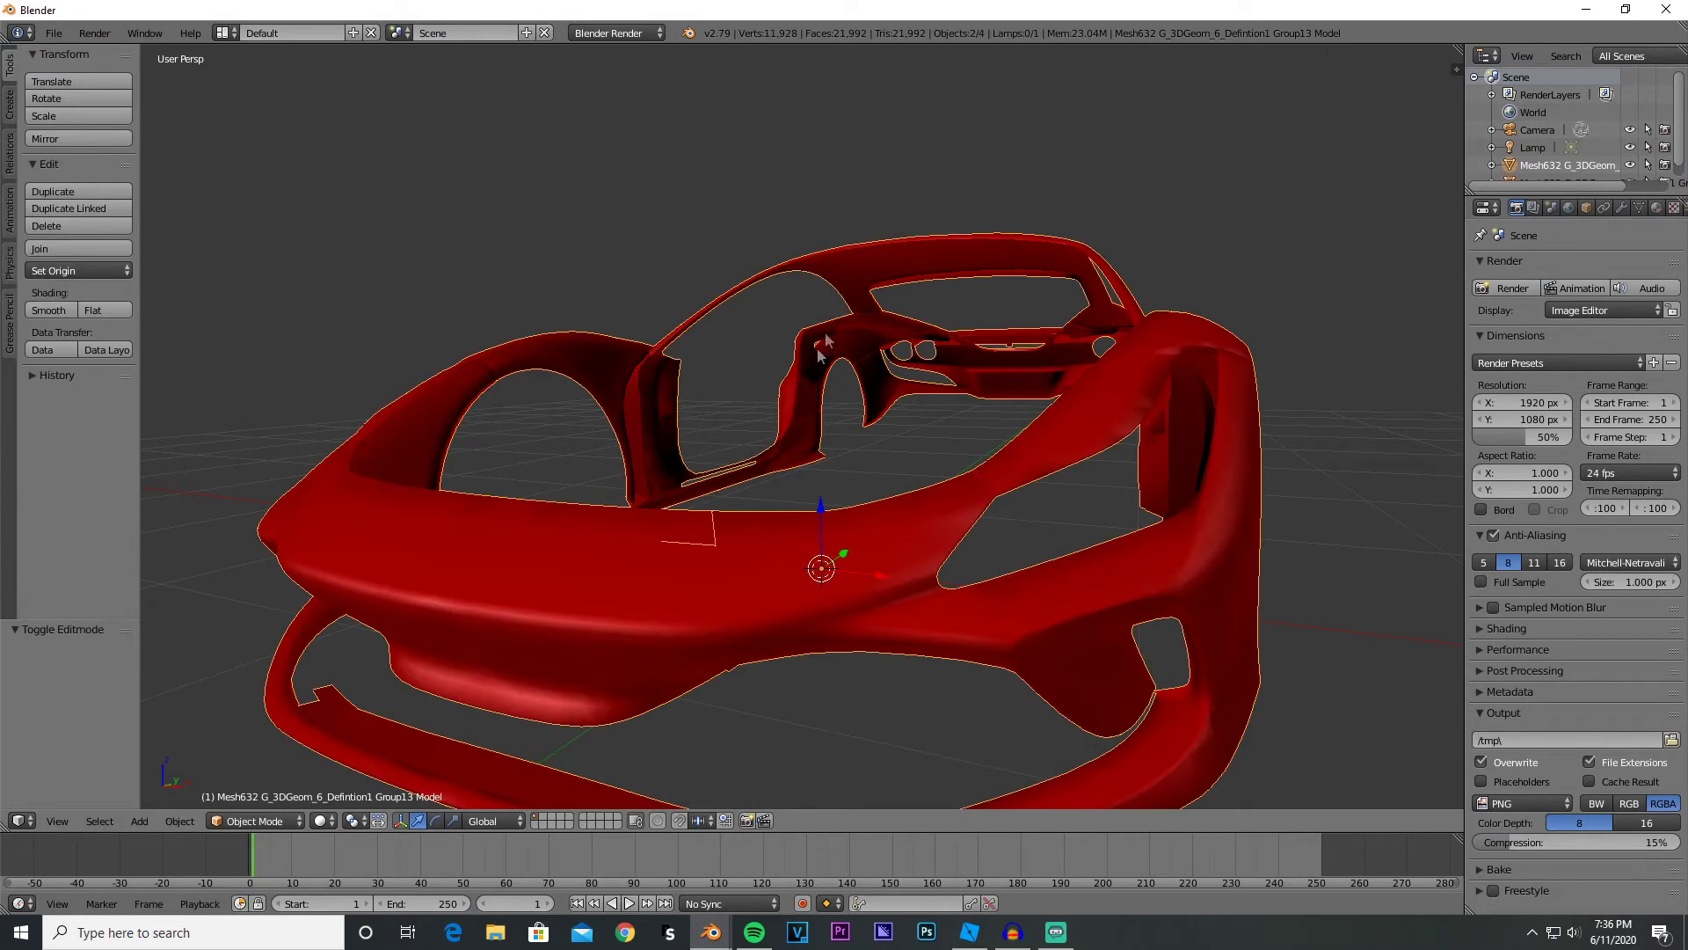
pyautogui.rightClick(689, 526)
pyautogui.press('Delete')
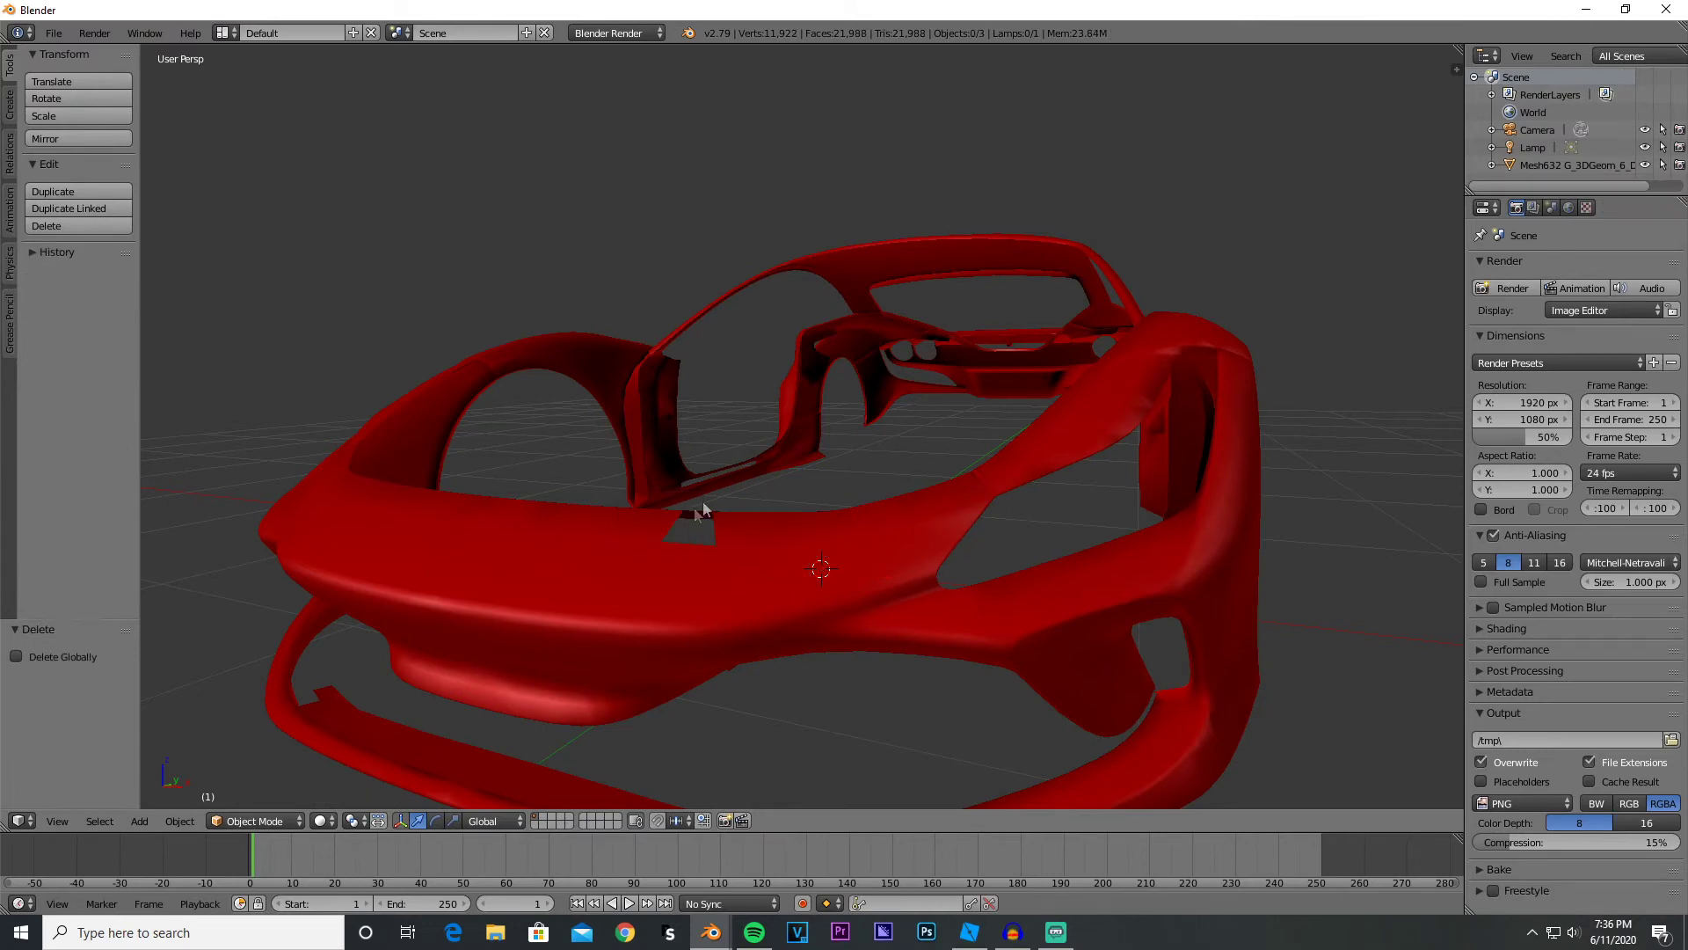
pyautogui.moveTo(695, 510); pyautogui.dragTo(730, 536, button='middle')
pyautogui.rightClick(833, 453)
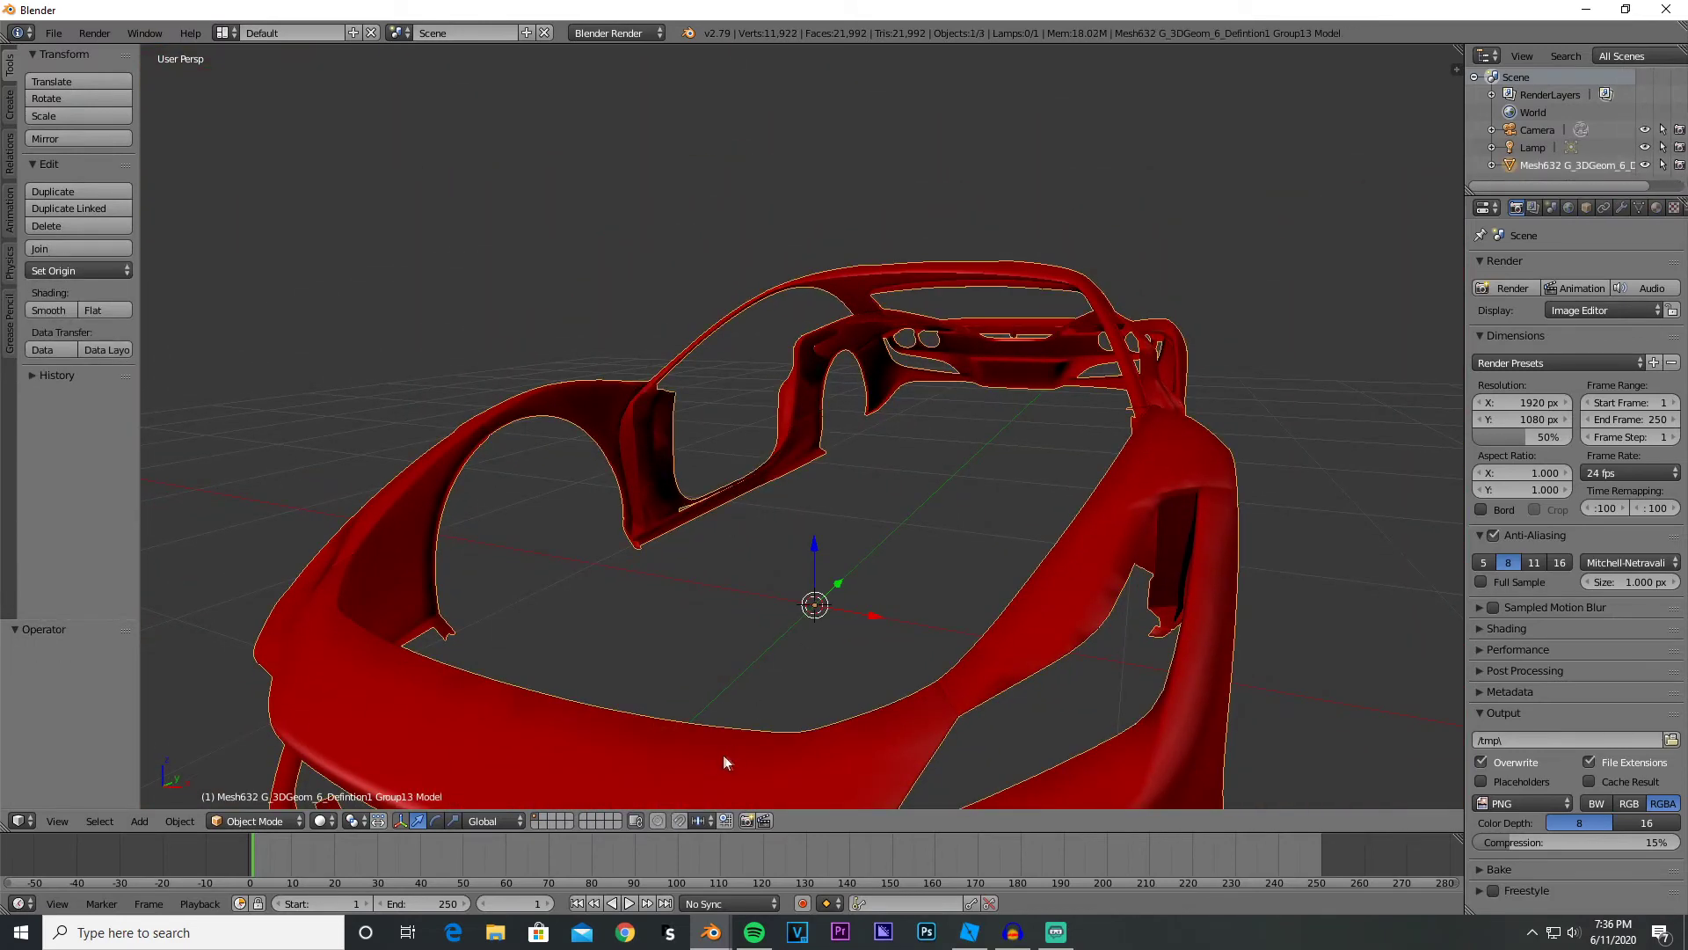
pyautogui.moveTo(1222, 348); pyautogui.dragTo(1218, 346, button='middle')
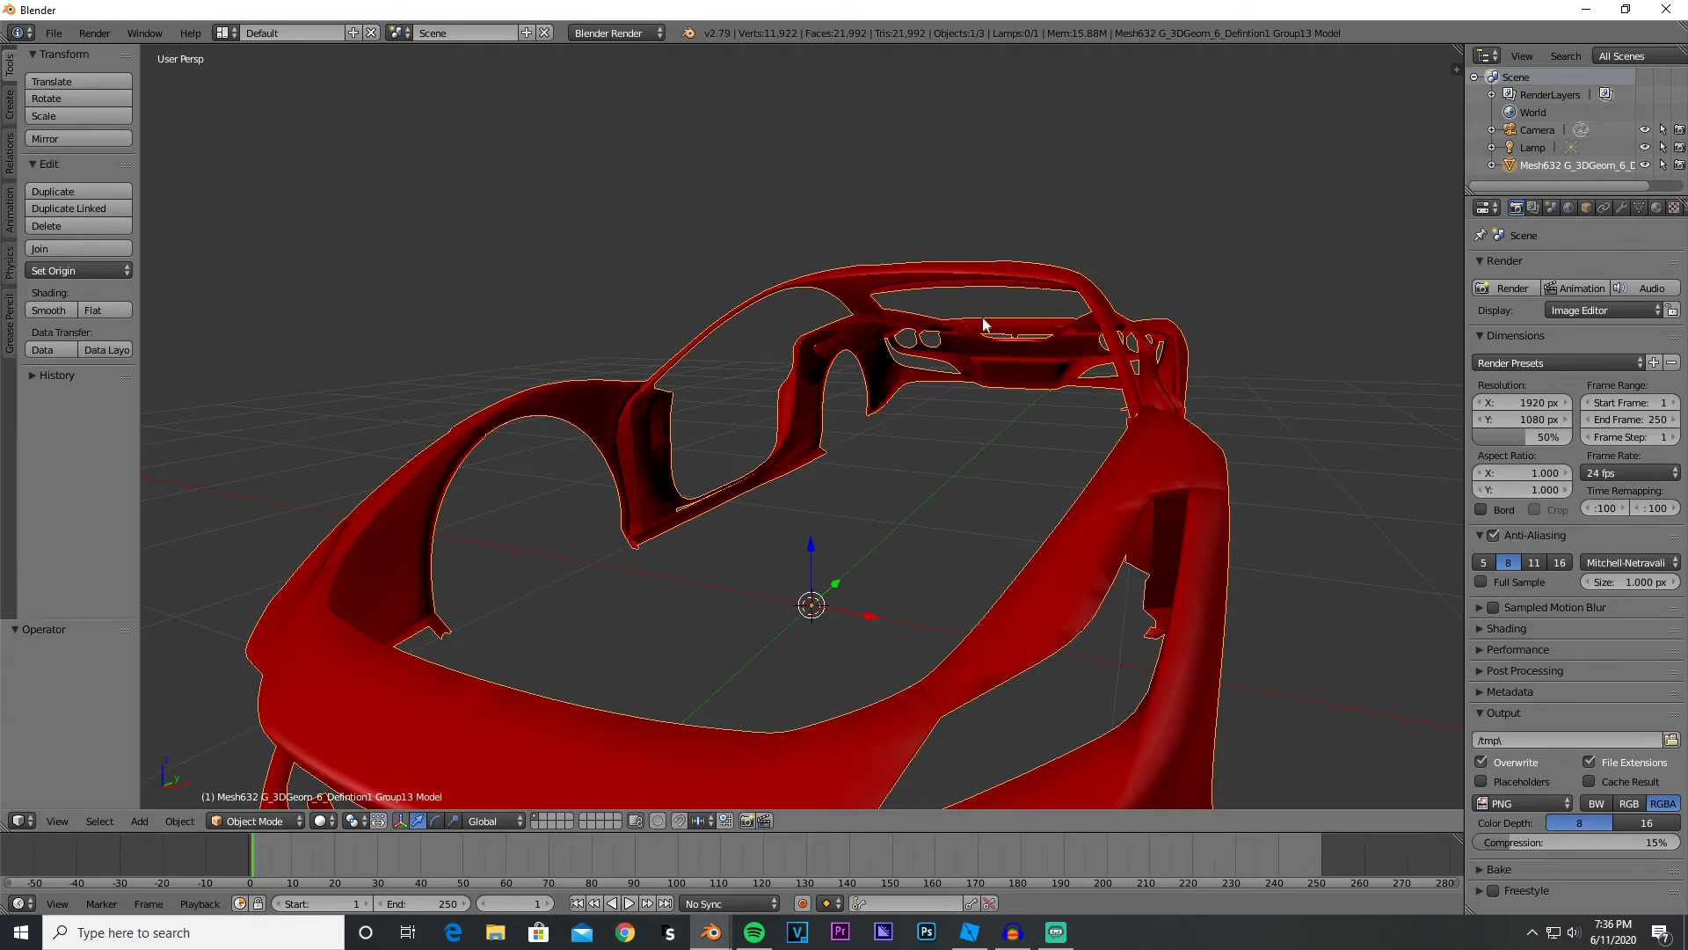
pyautogui.moveTo(987, 328); pyautogui.dragTo(968, 335, button='middle')
pyautogui.scroll(-5, 968, 338)
pyautogui.press('z')
pyautogui.moveTo(957, 422)
pyautogui.mouseDown(button='middle')
pyautogui.moveTo(810, 444)
pyautogui.moveTo(908, 433)
pyautogui.moveTo(809, 366)
pyautogui.moveTo(938, 450)
pyautogui.mouseUp(button='middle')
pyautogui.scroll(6, 810, 441)
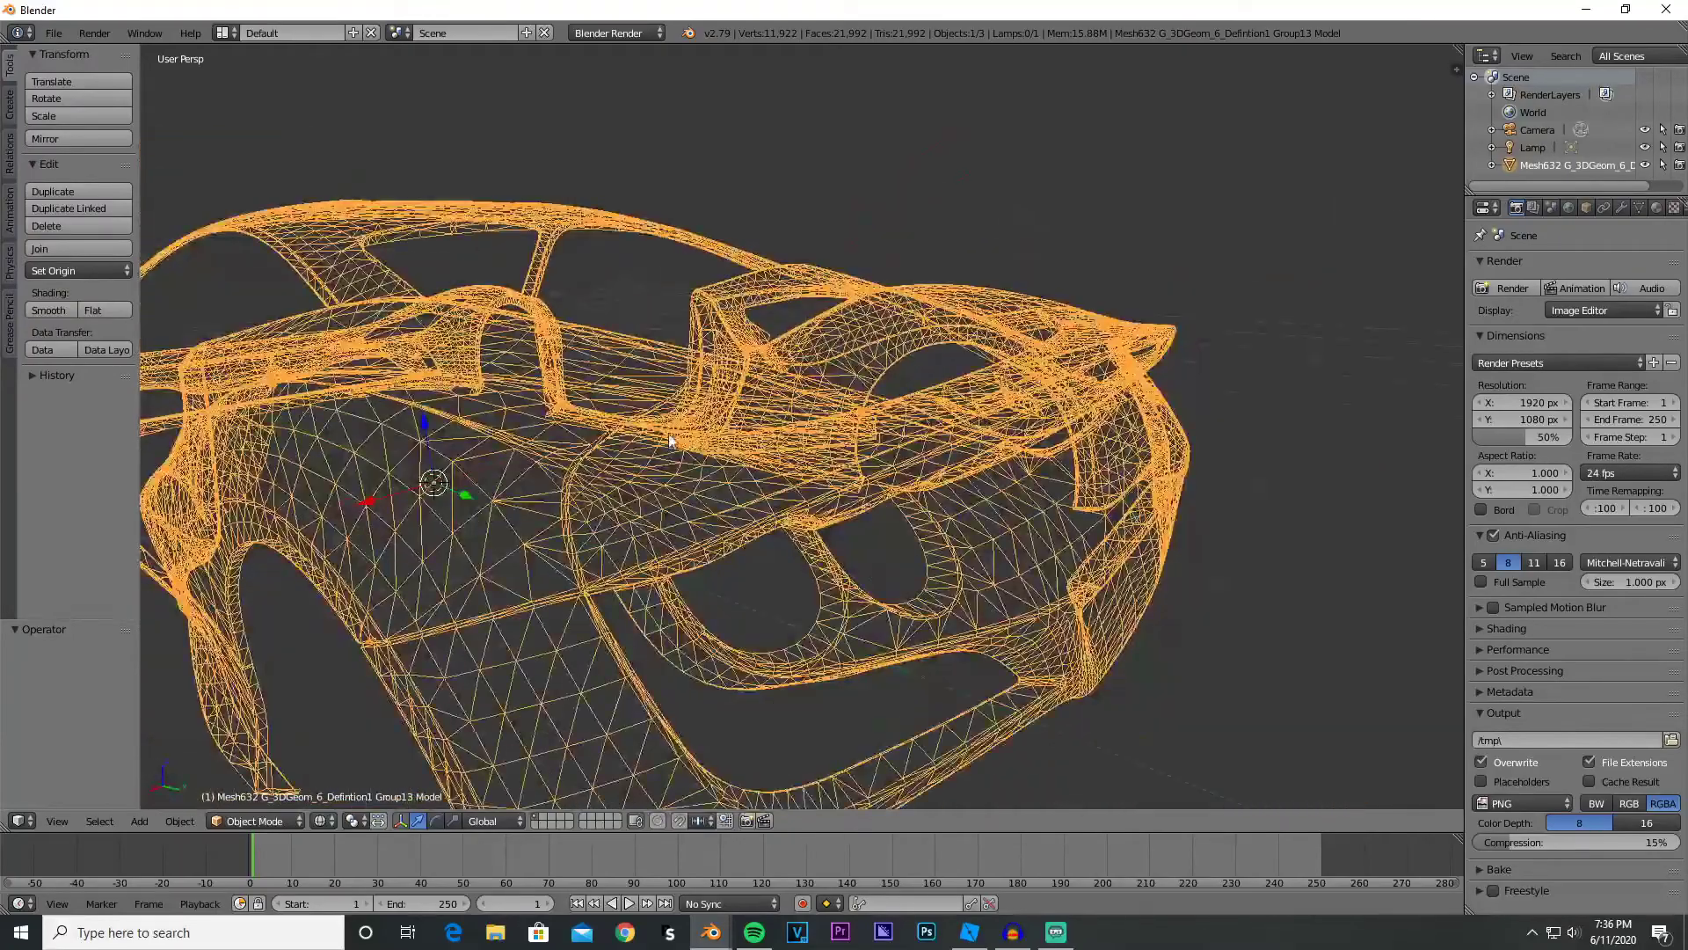
pyautogui.moveTo(670, 440)
pyautogui.mouseDown(button='middle')
pyautogui.moveTo(874, 440)
pyautogui.moveTo(907, 464)
pyautogui.mouseUp(button='middle')
pyautogui.press('z')
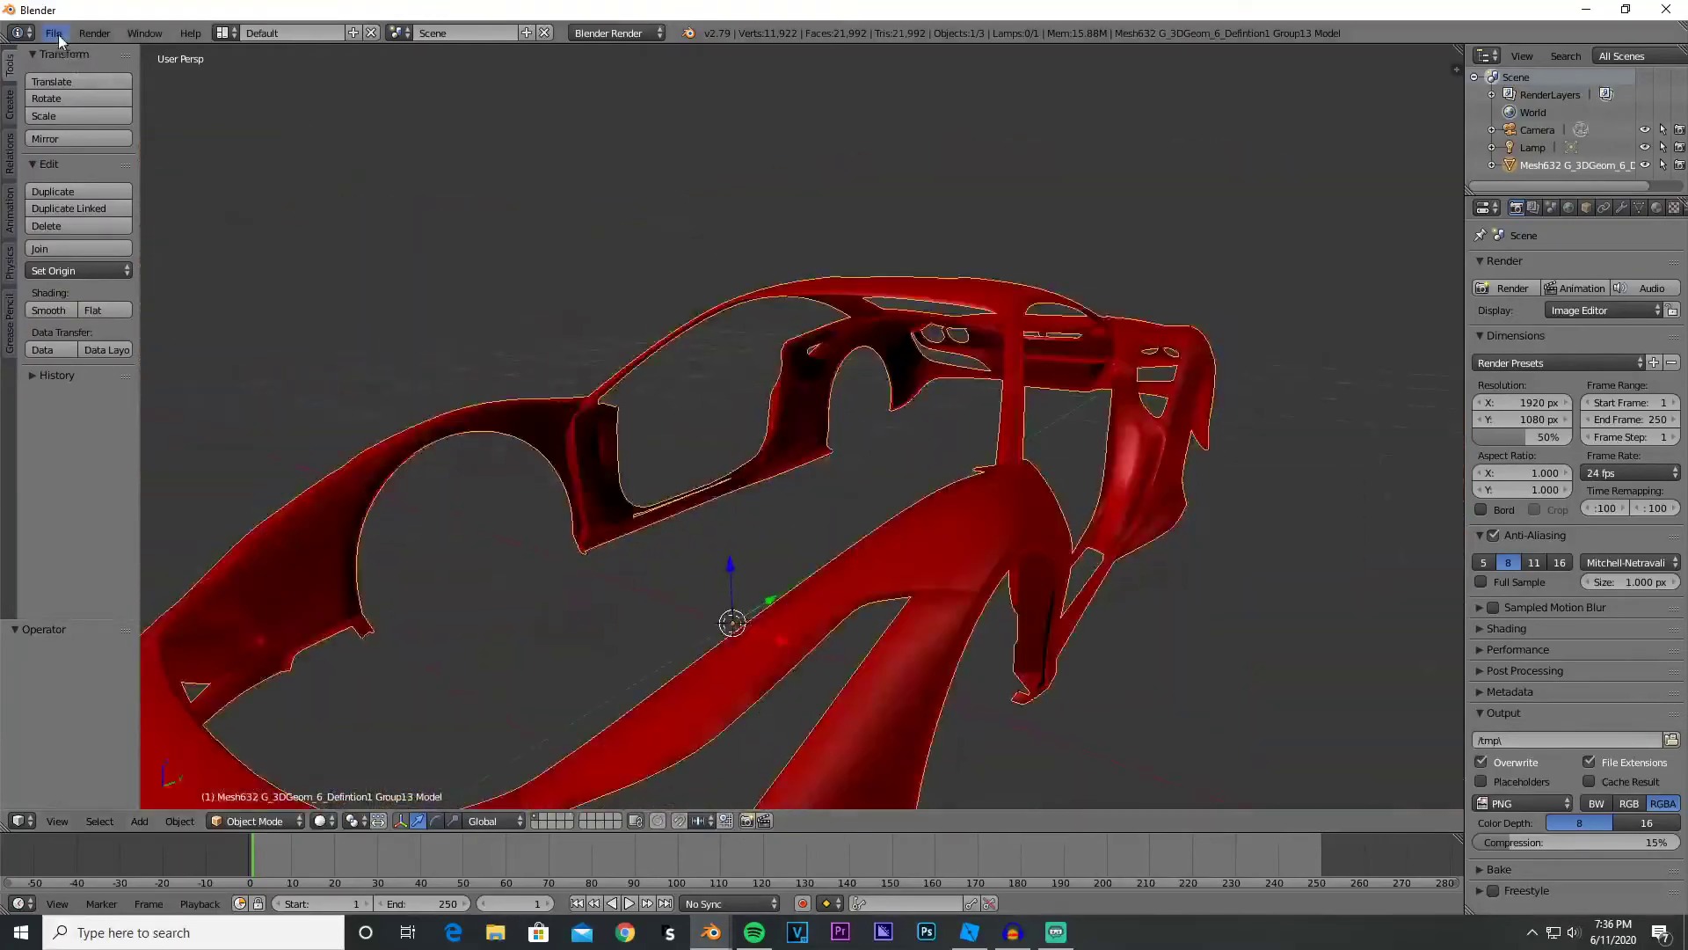
# - Start a Wavefront OBJ export, cancel it, then begin the OBJ export again
pyautogui.click(55, 33)
pyautogui.moveTo(75, 391)
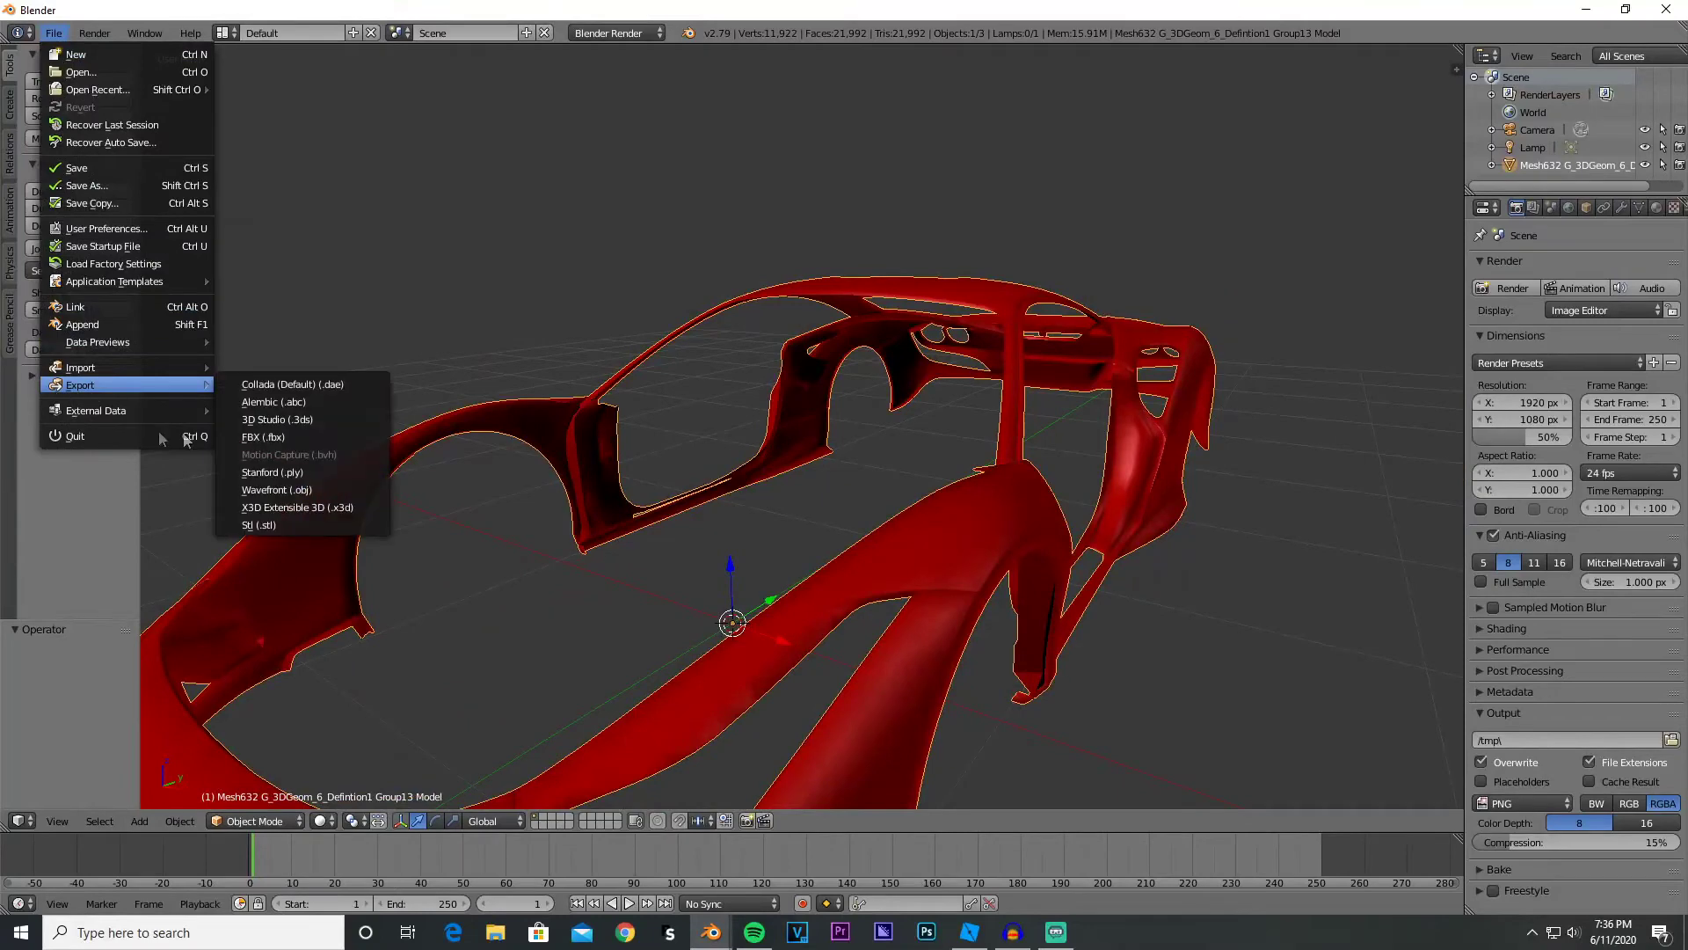
pyautogui.click(264, 484)
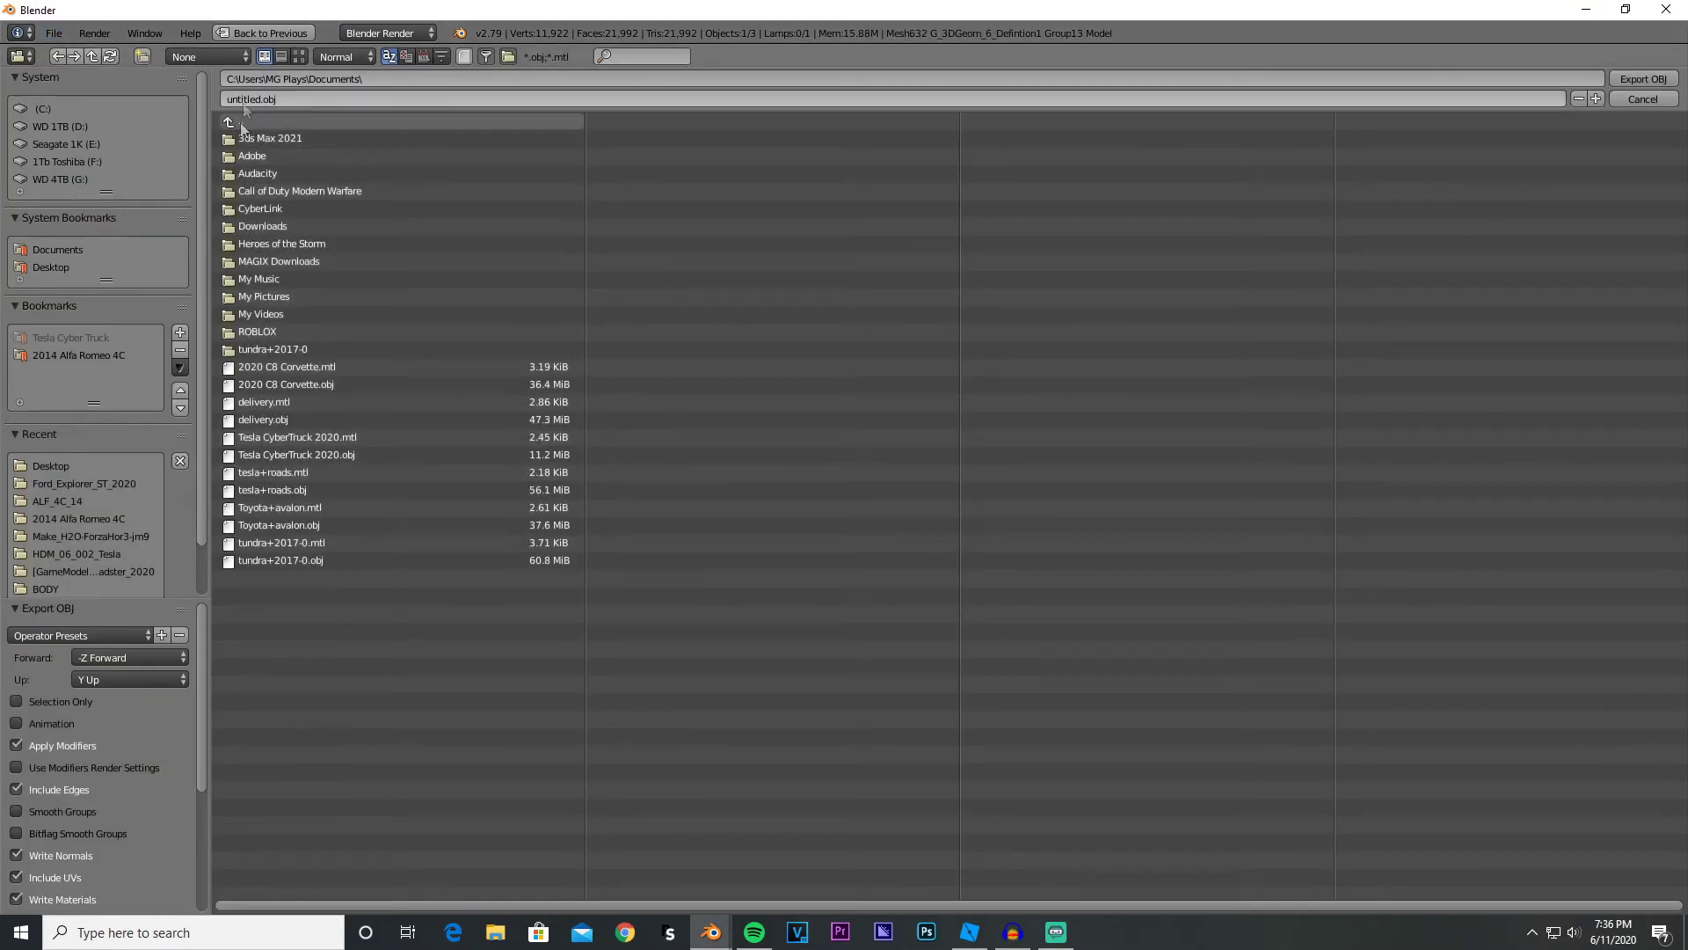
pyautogui.click(1651, 100)
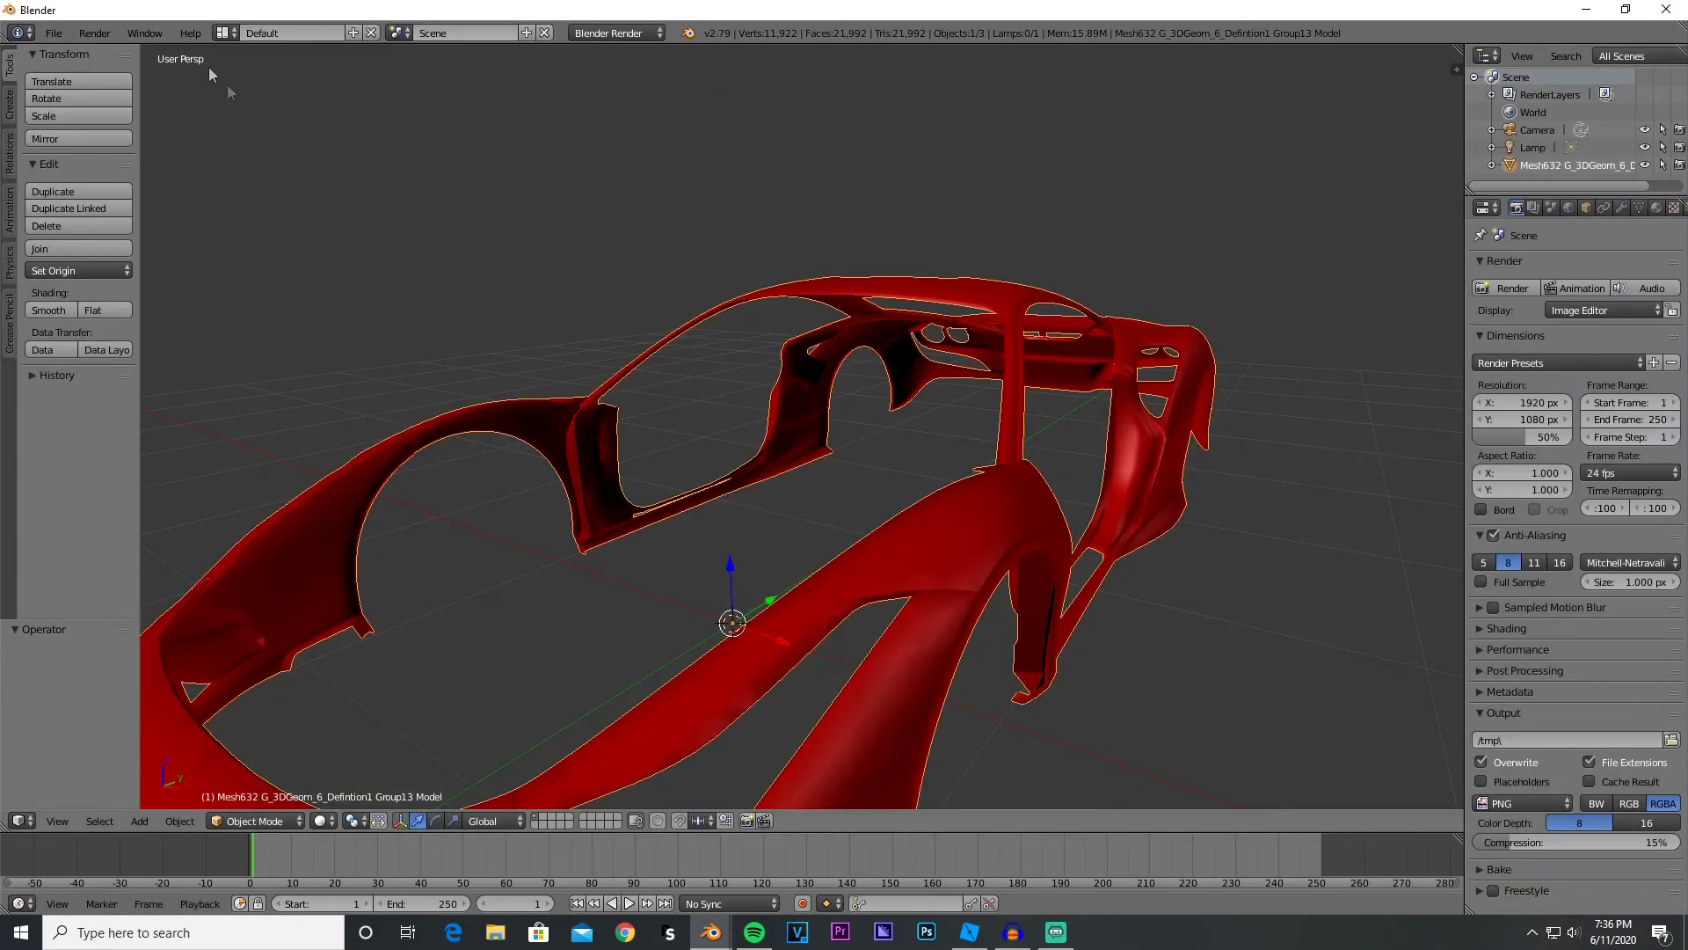
pyautogui.click(50, 35)
pyautogui.moveTo(97, 385)
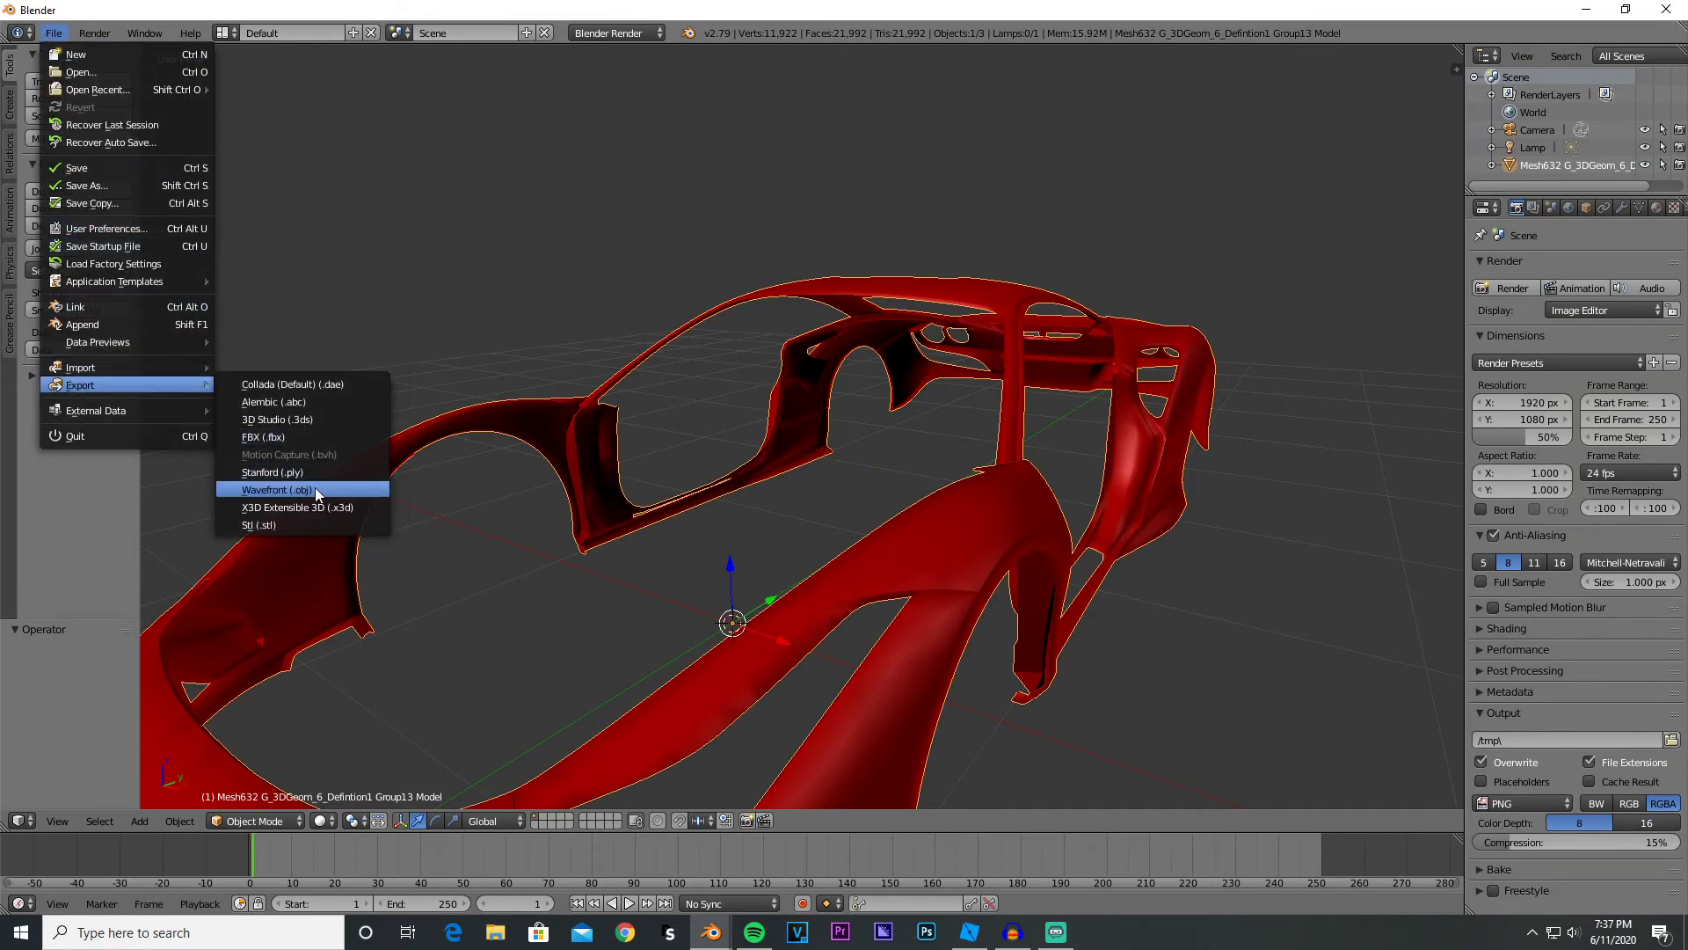
pyautogui.click(315, 489)
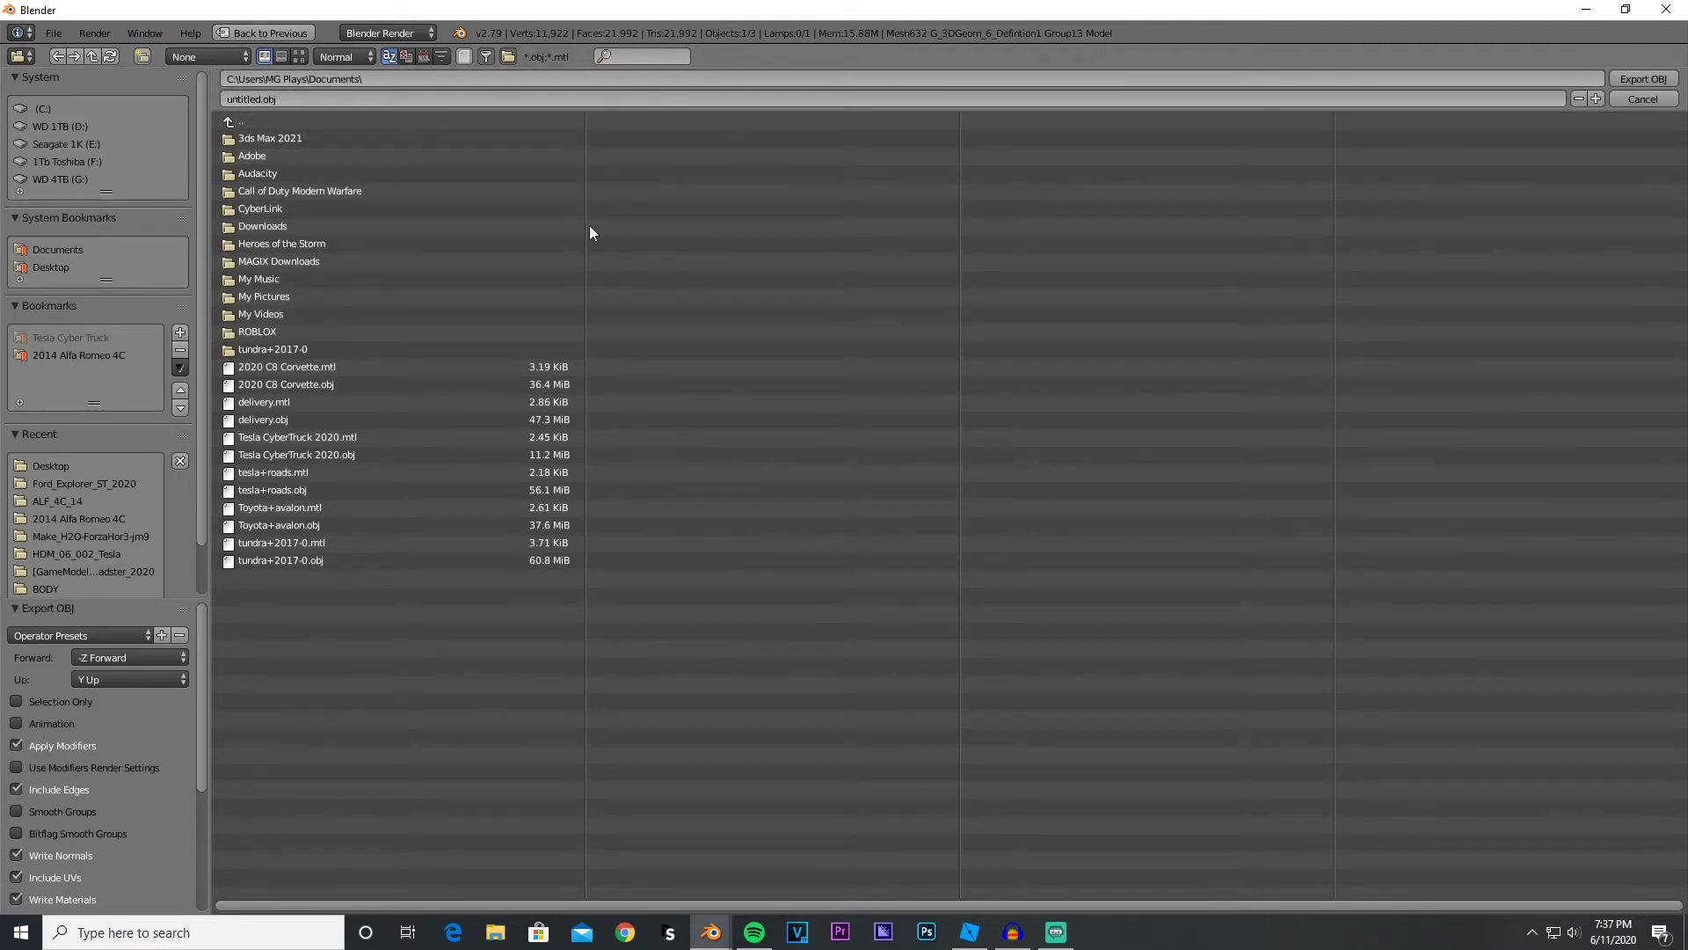
# - Export the car body to the Desktop as BodyA.obj, then switch to Roblox Studio
pyautogui.click(46, 467)
pyautogui.click(422, 97)
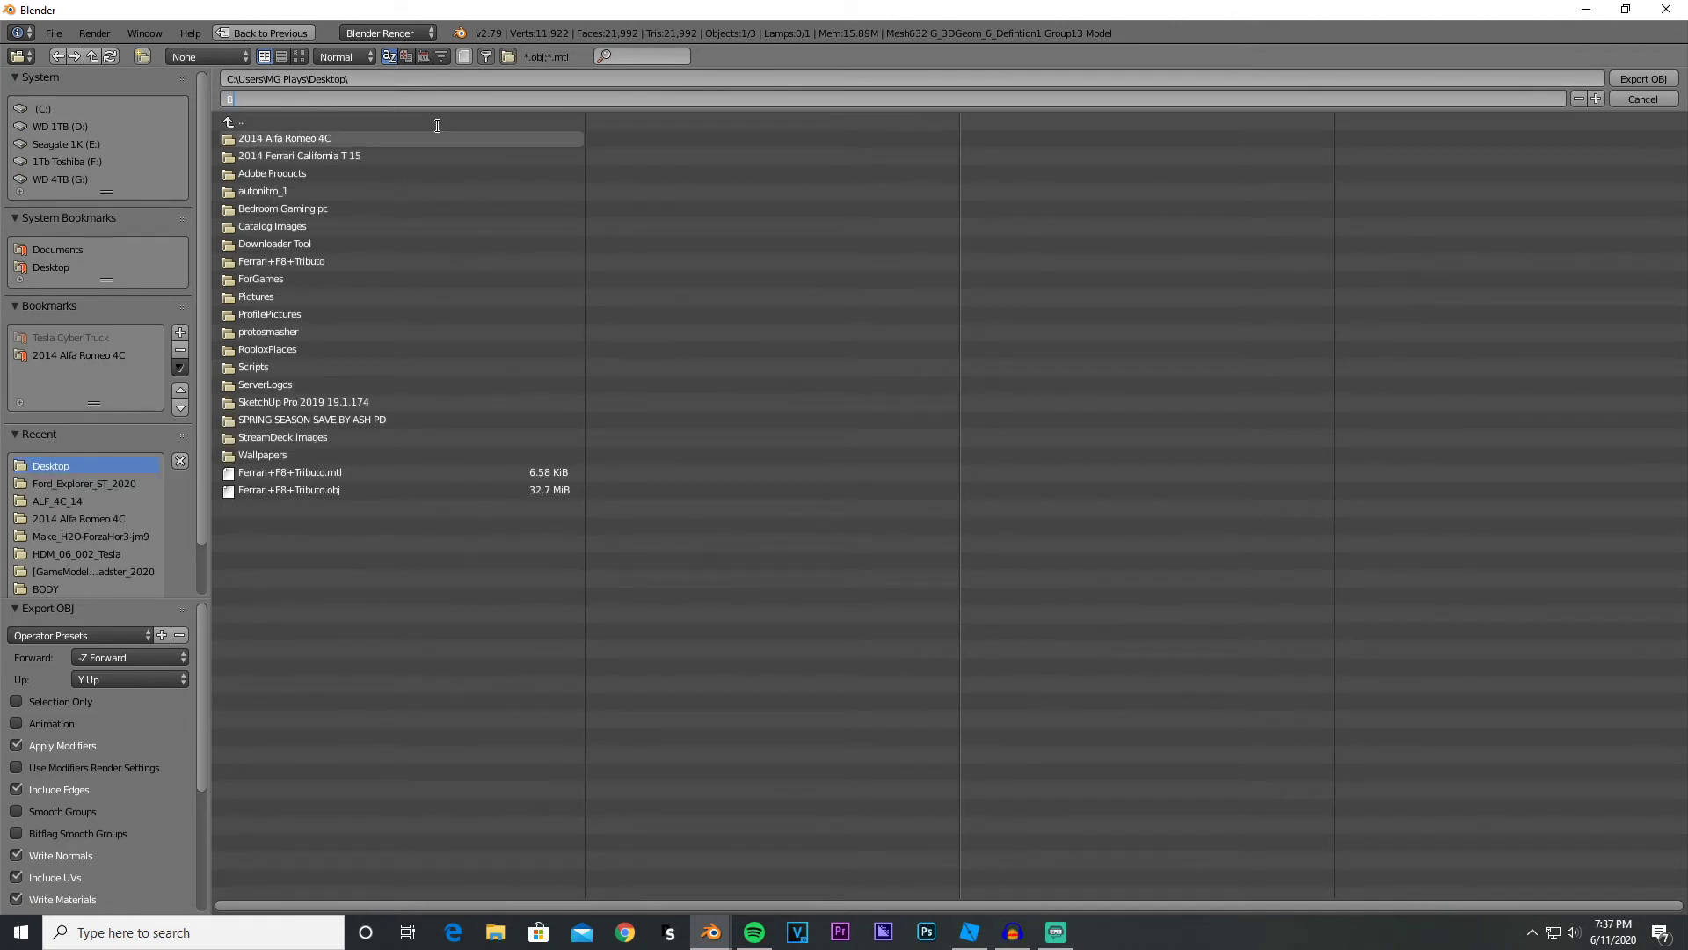
pyautogui.write('BodyA')
pyautogui.press('Return')
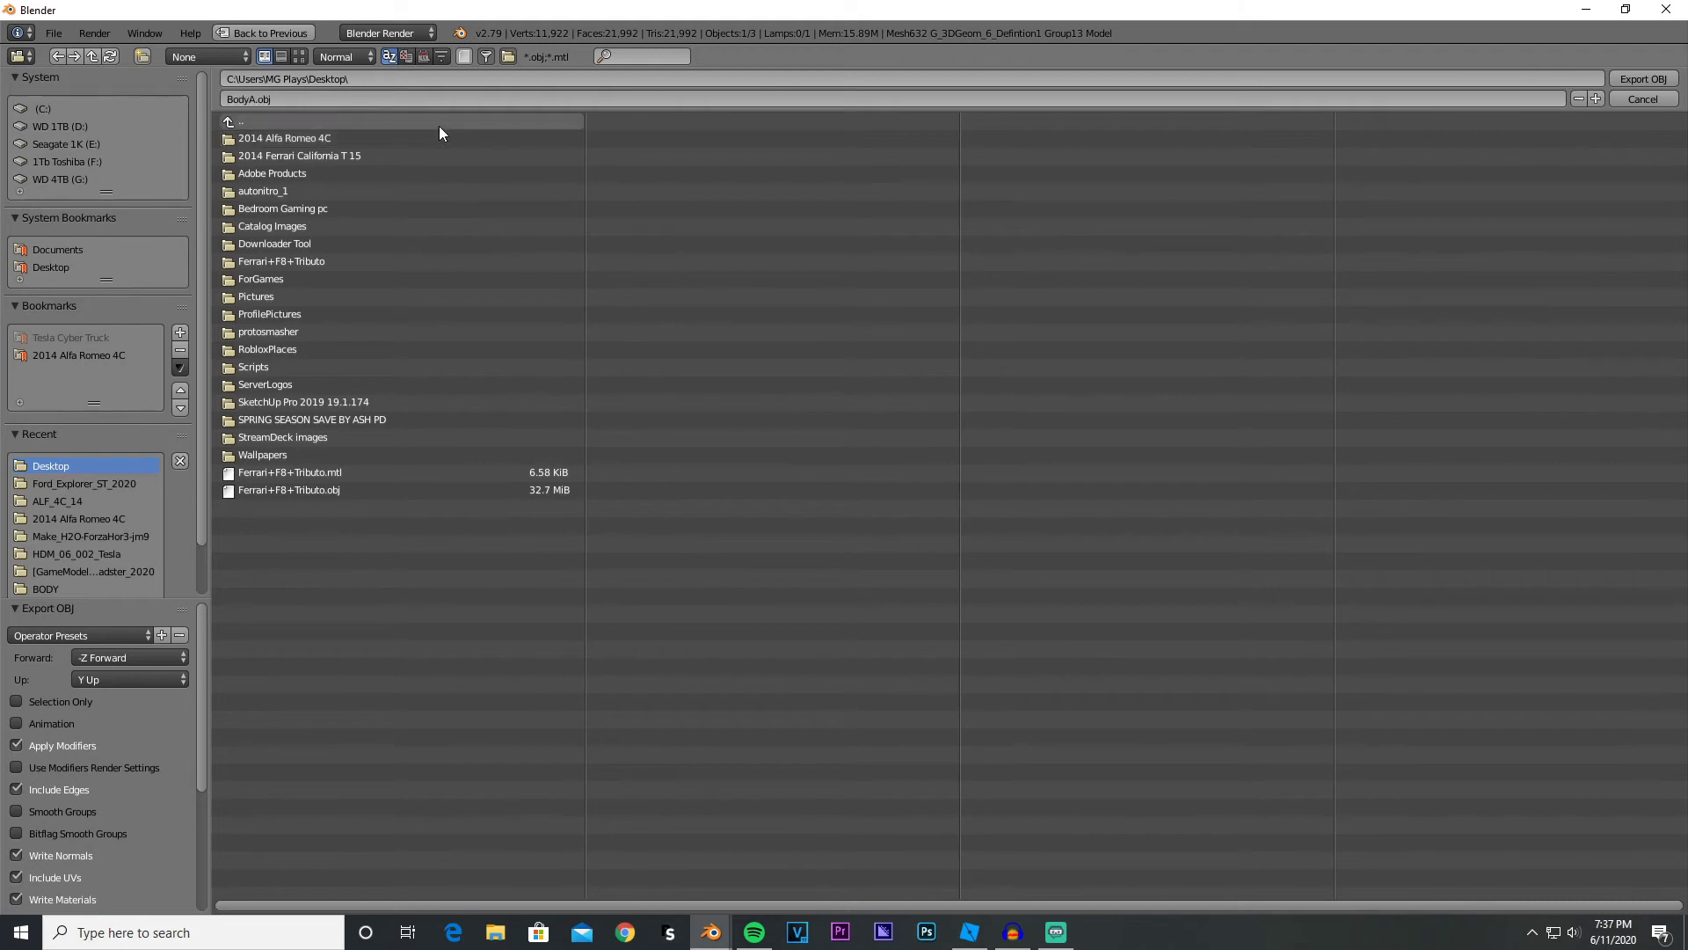
pyautogui.press('Return')
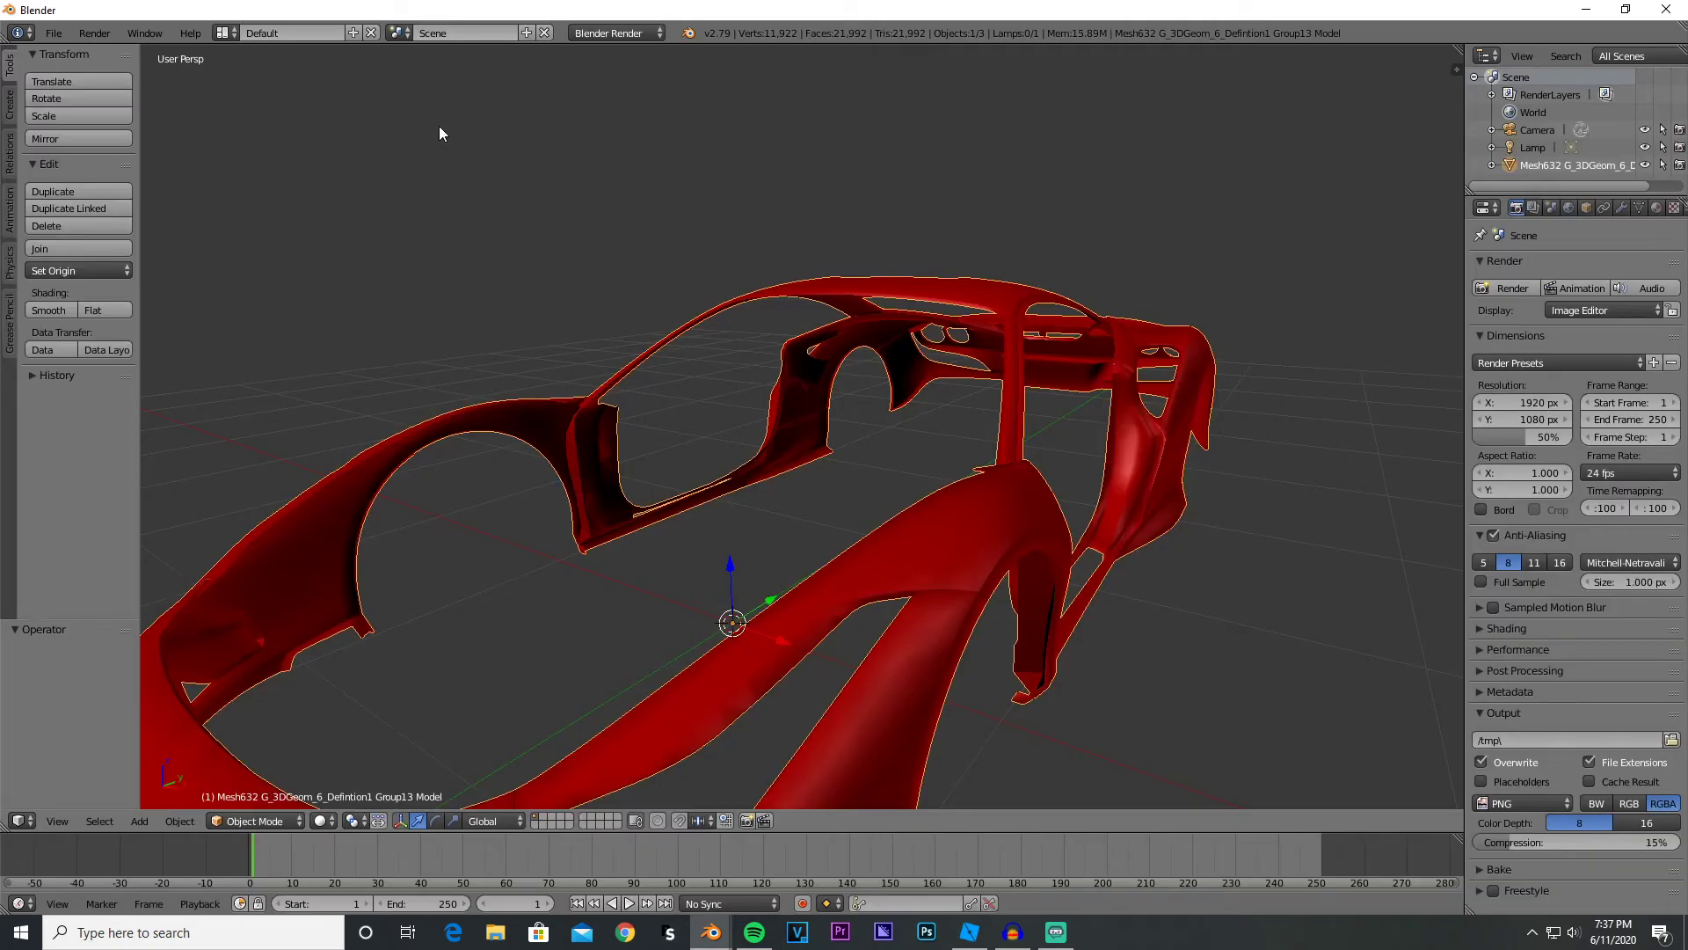
pyautogui.click(969, 931)
pyautogui.moveTo(498, 511); pyautogui.dragTo(498, 509, button='right')
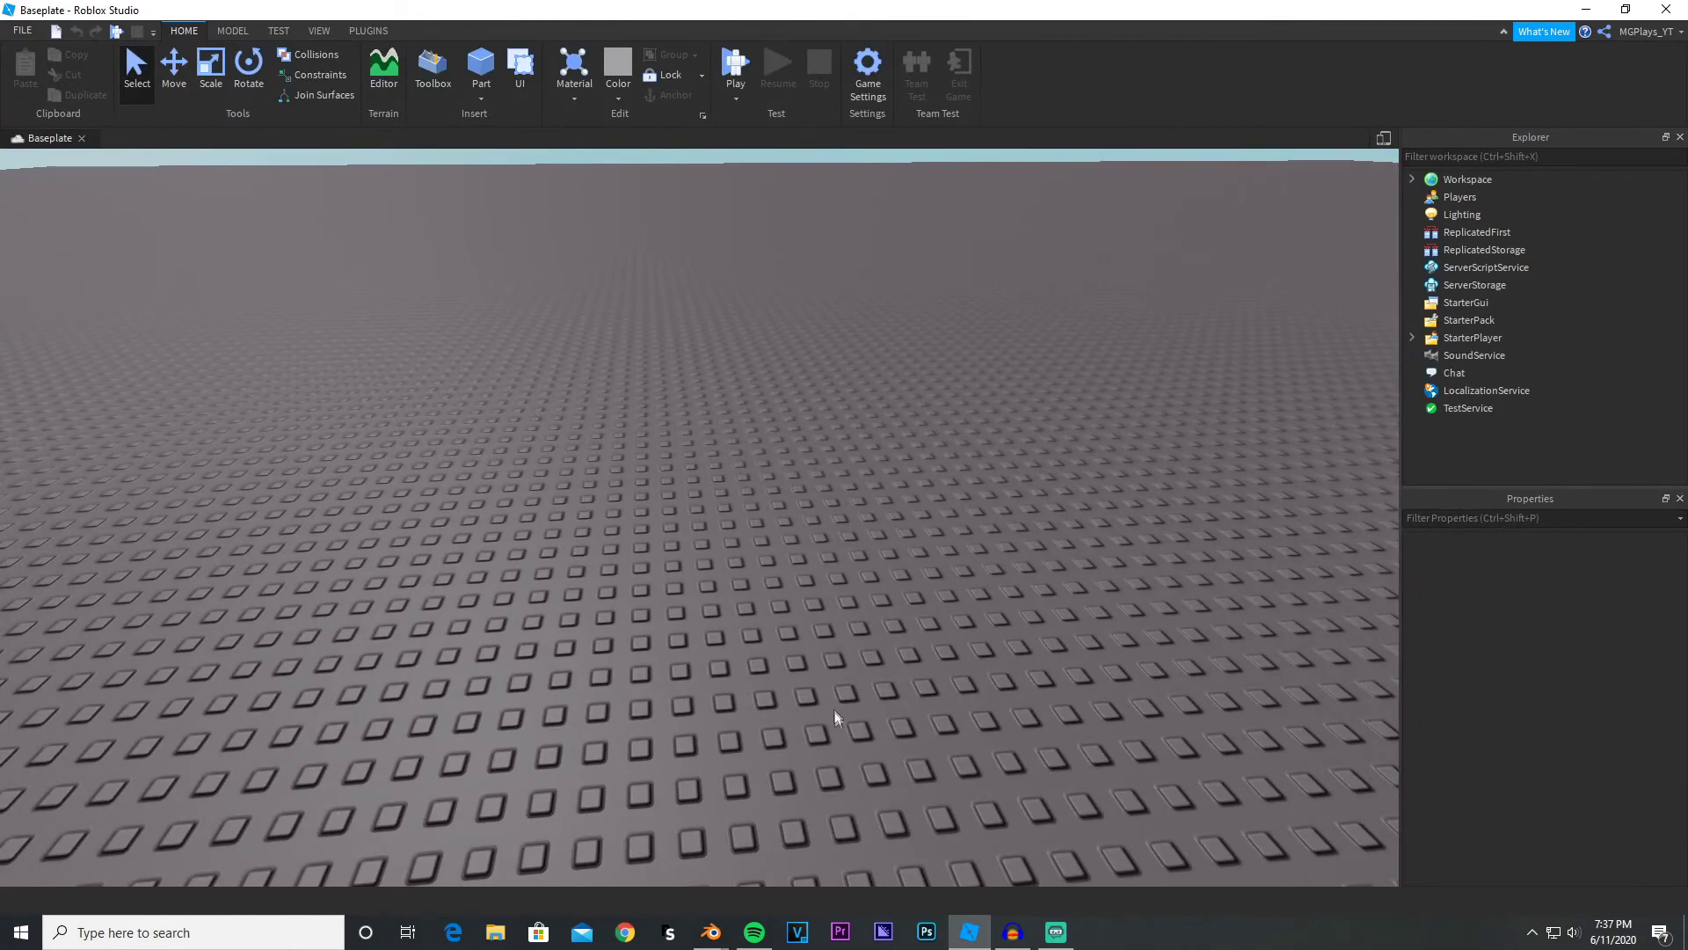
# - Insert a MeshPart into the Workspace, deleting a first attempt and re-adding it
pyautogui.scroll(4, 735, 565)
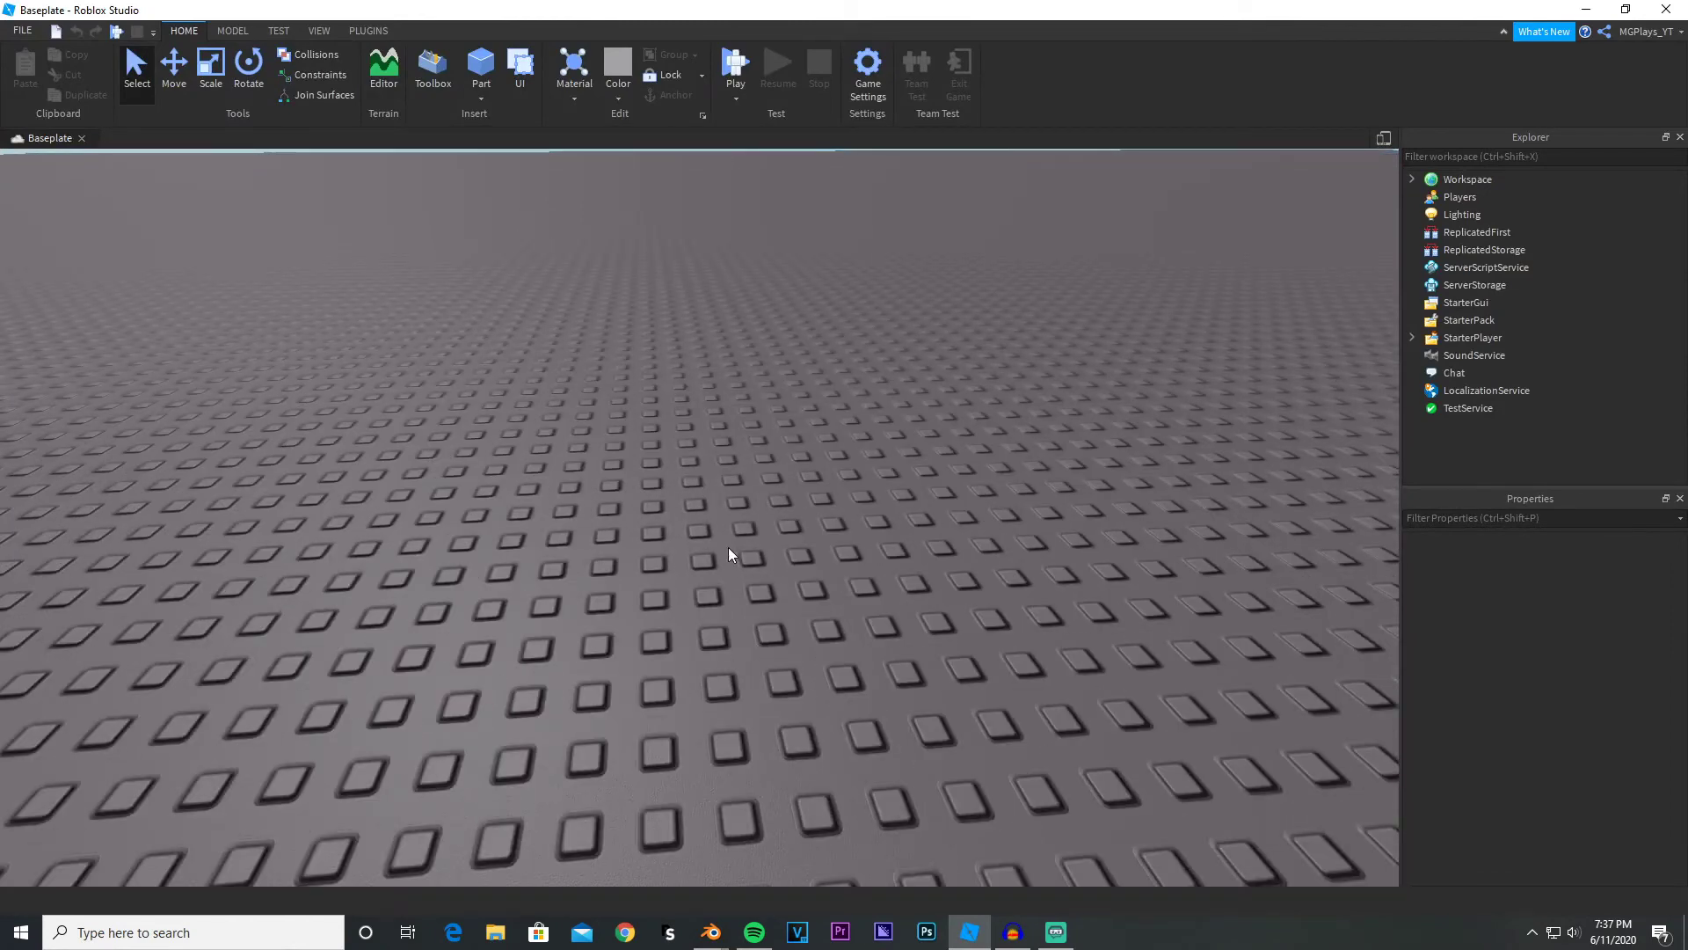
pyautogui.rightClick(661, 630)
pyautogui.click(696, 726)
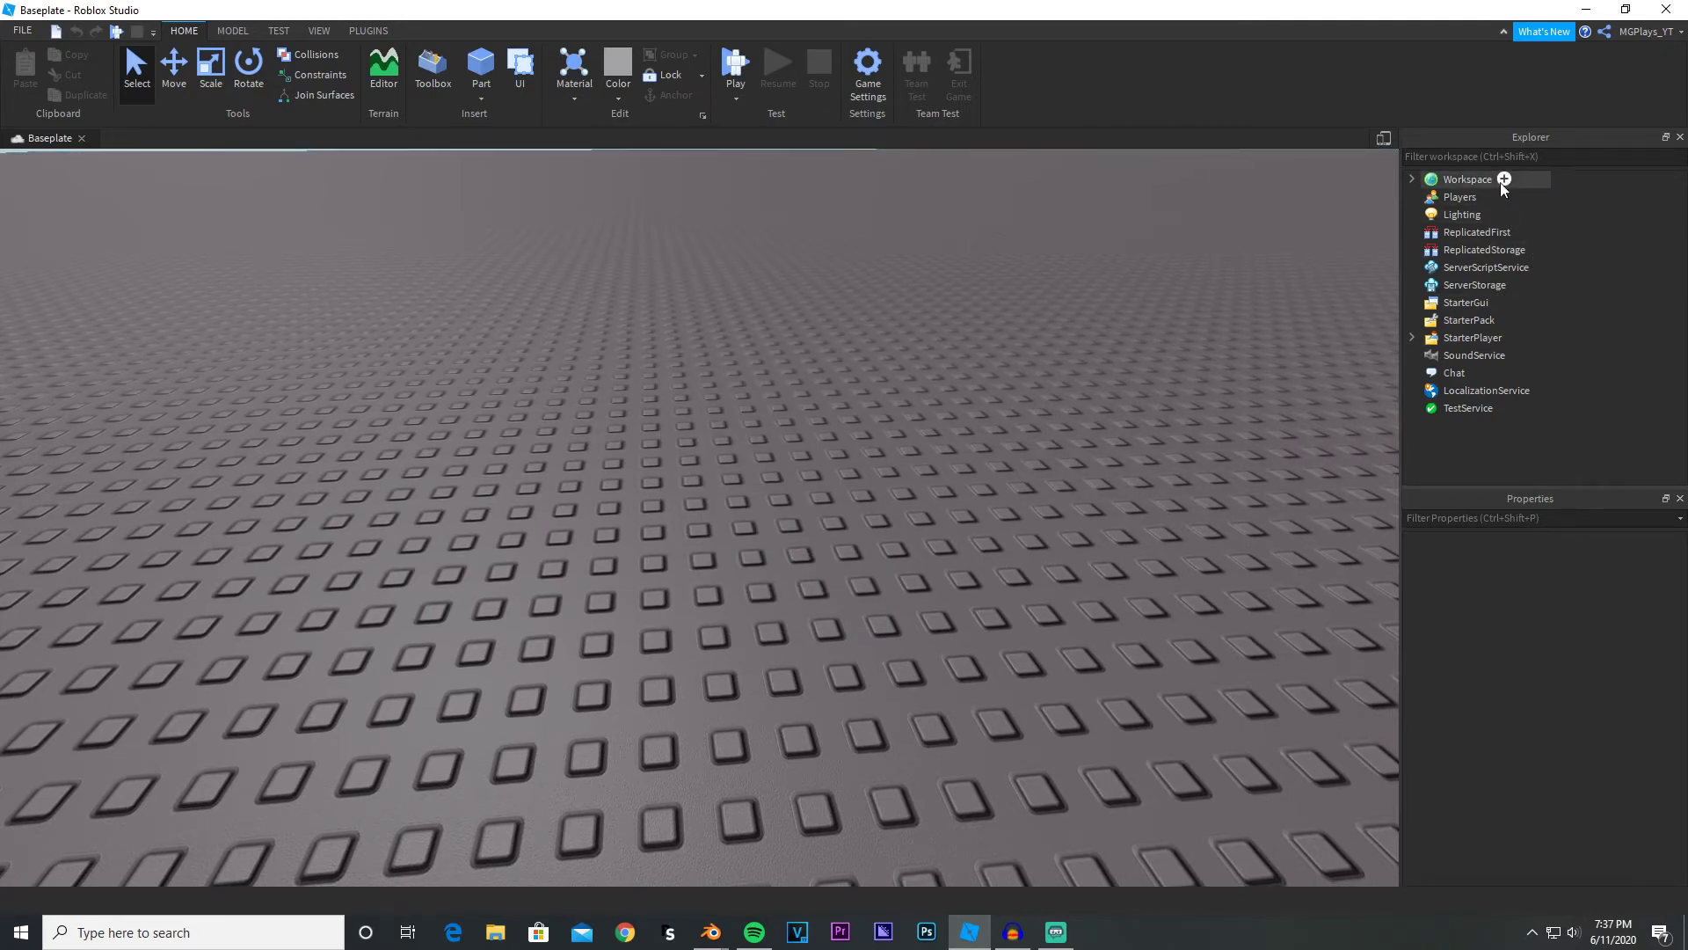
pyautogui.click(1504, 180)
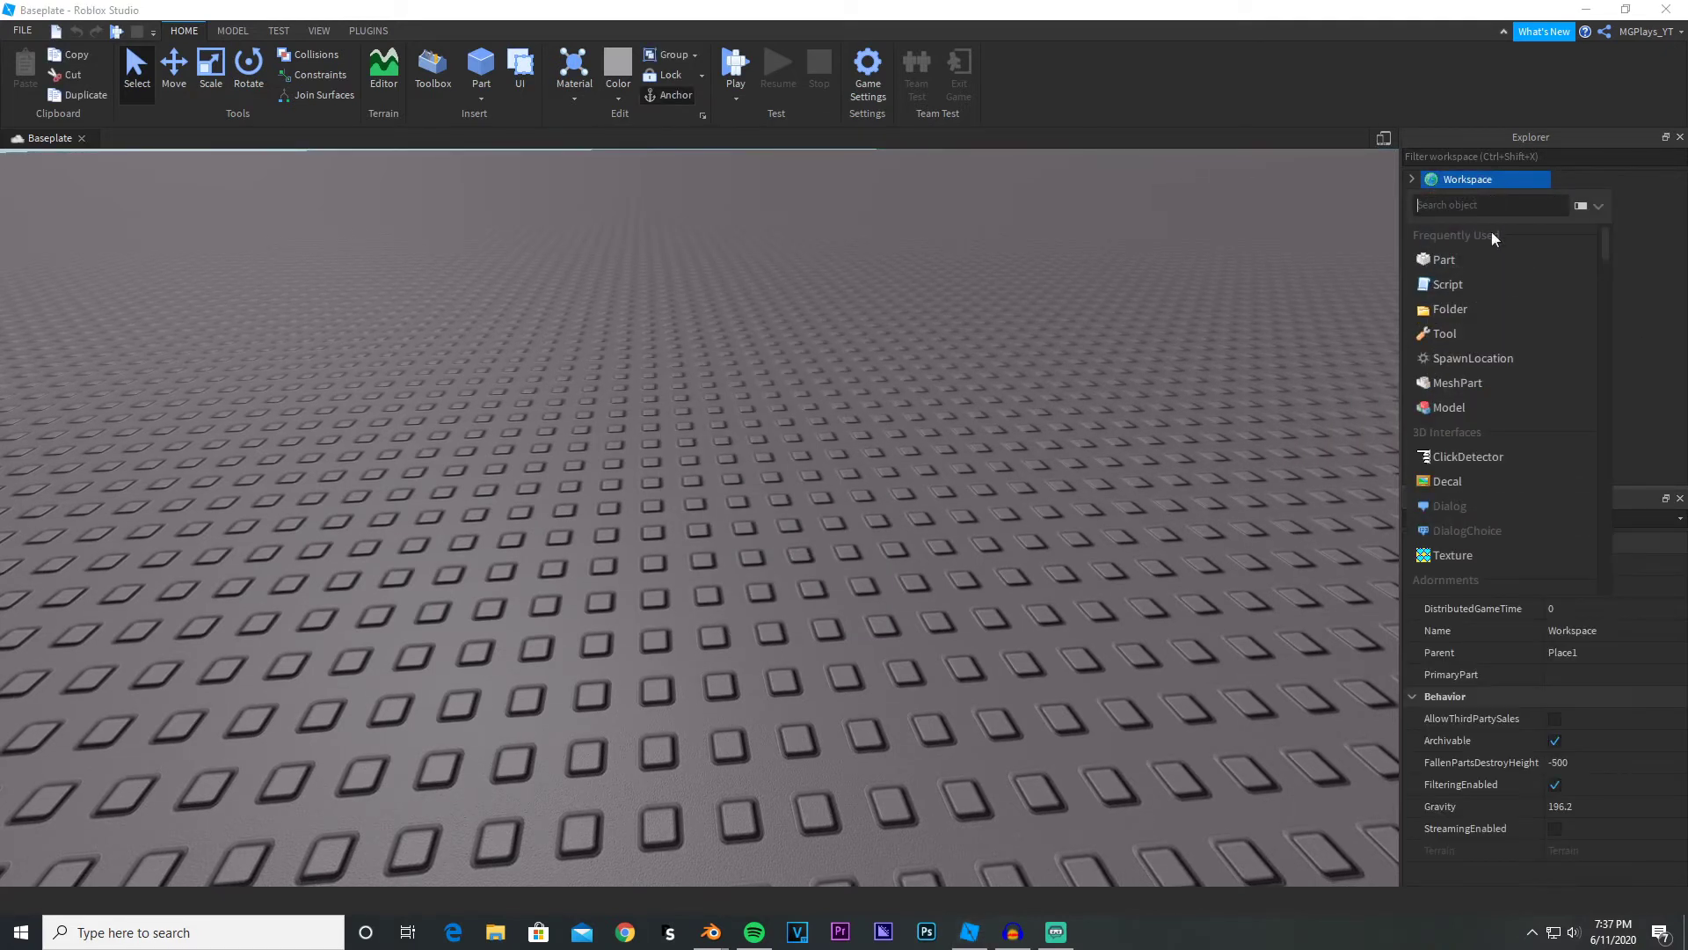
pyautogui.click(1455, 384)
pyautogui.press('Delete')
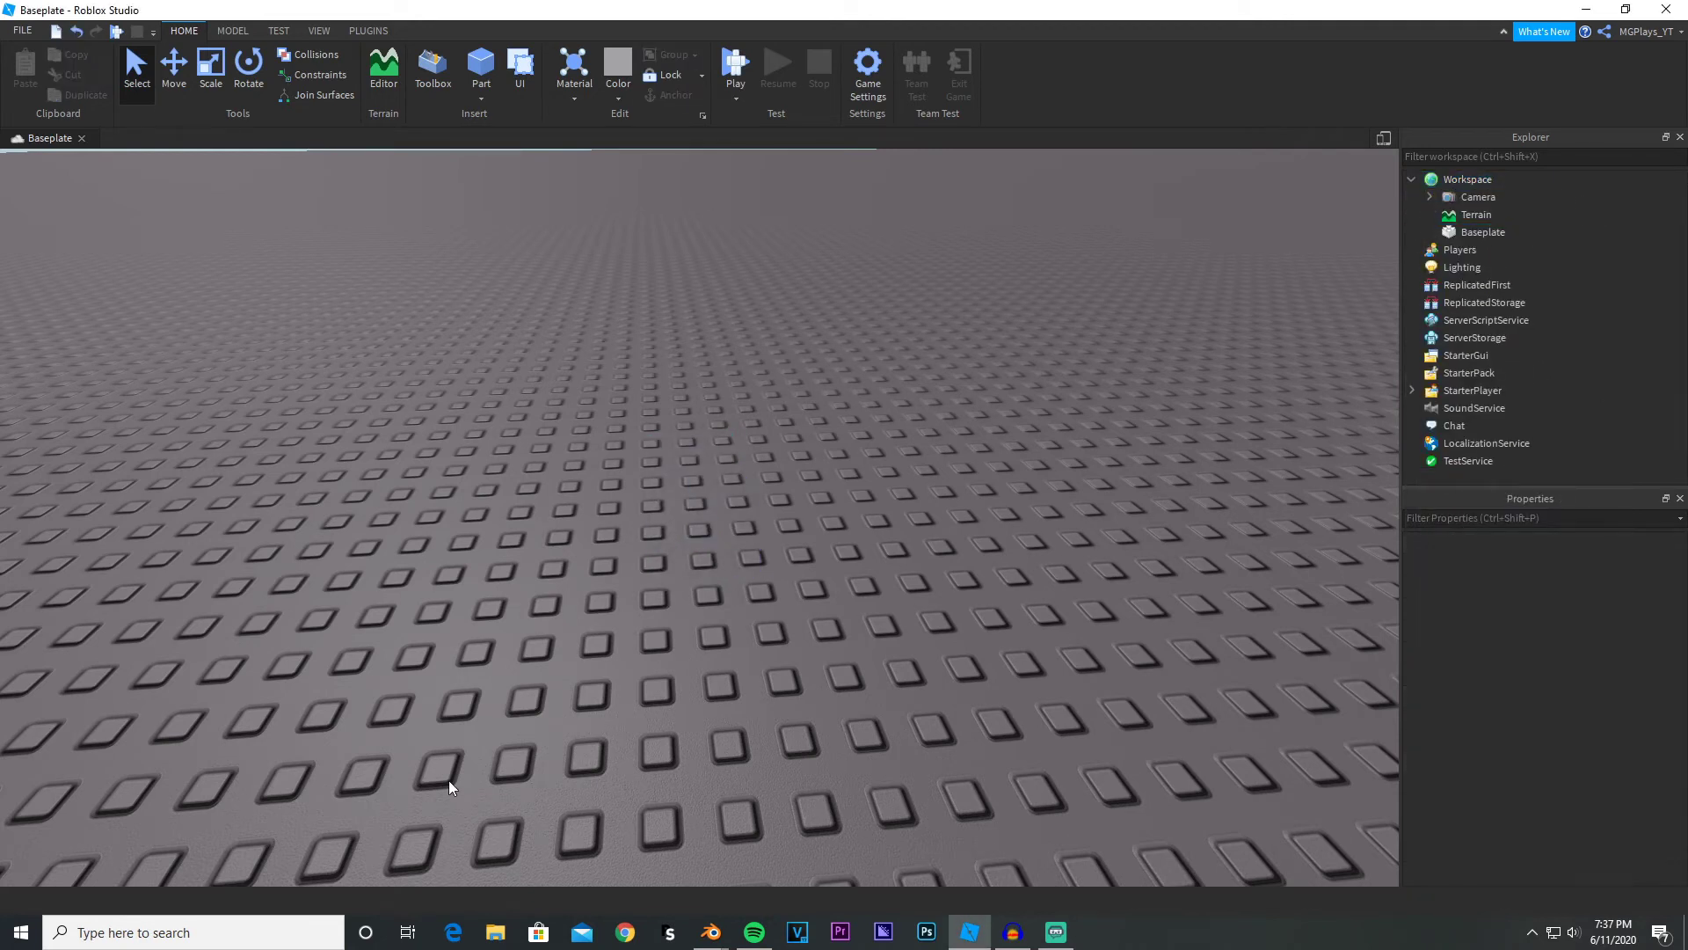
pyautogui.rightClick(542, 514)
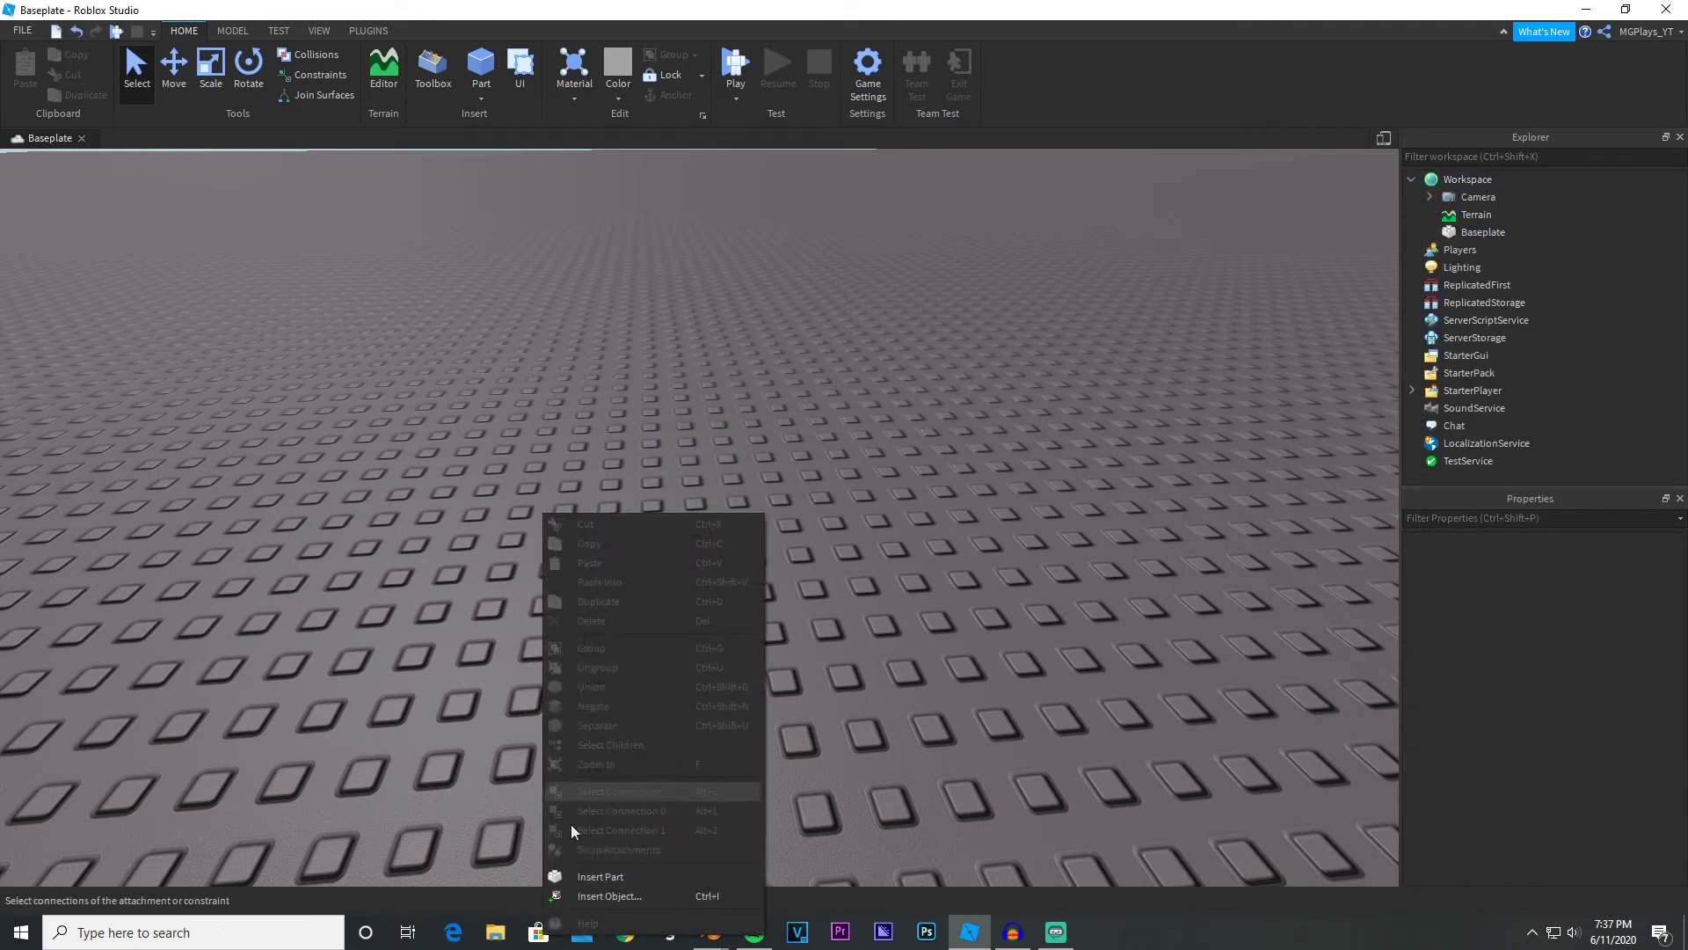
pyautogui.click(614, 898)
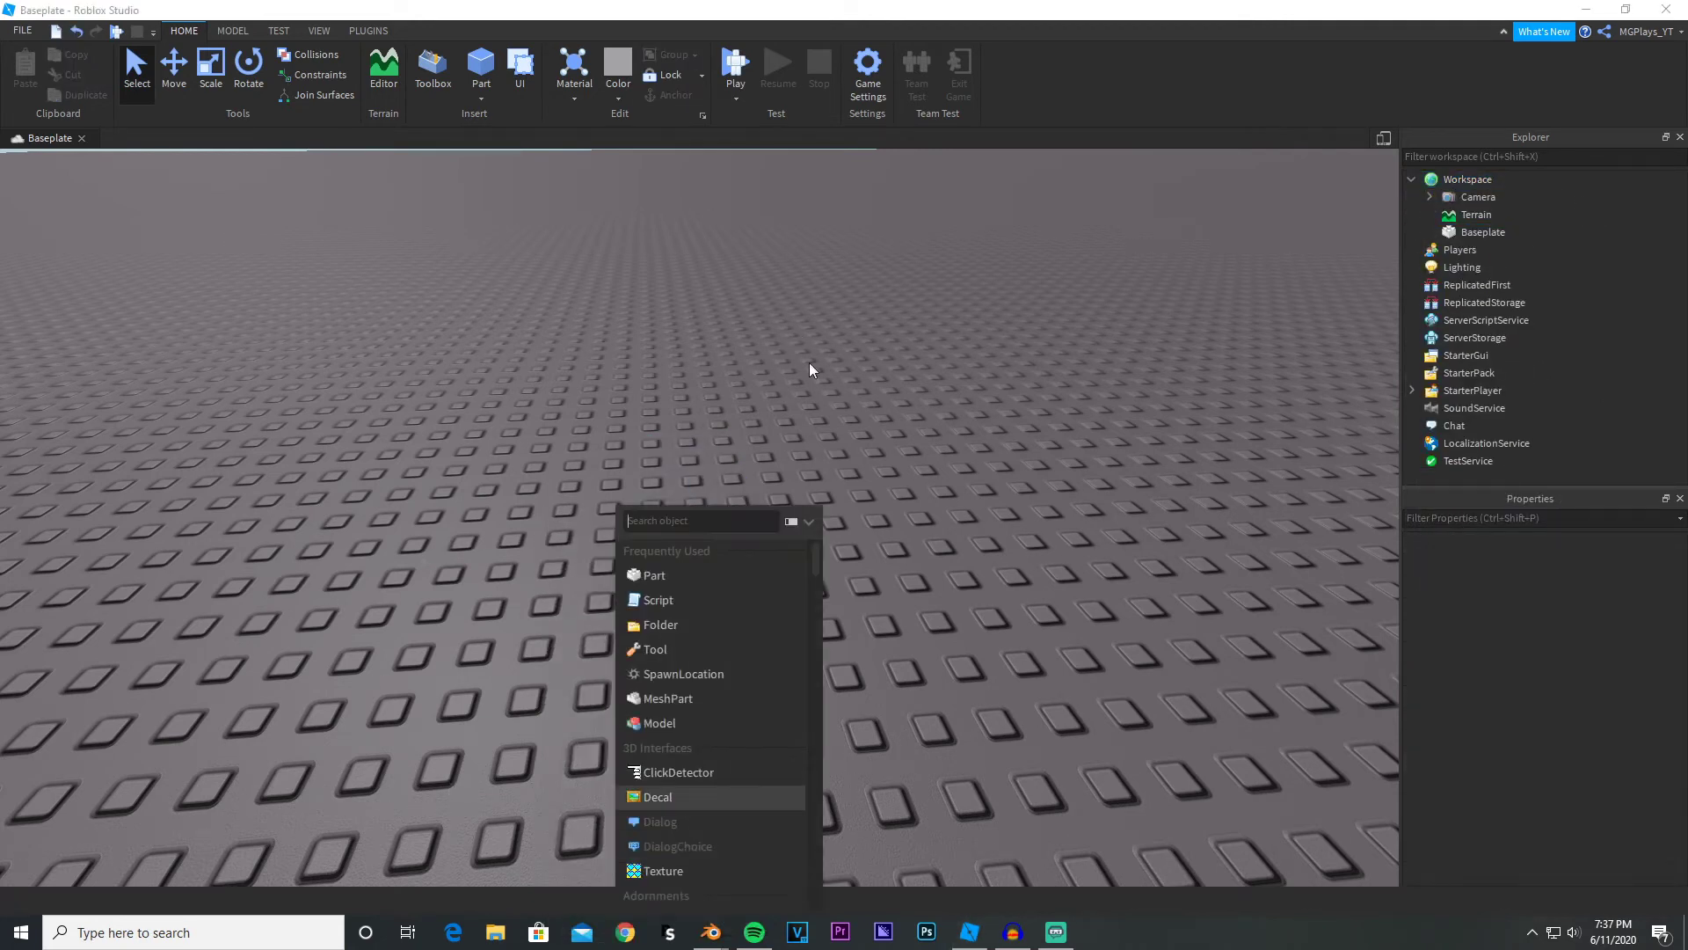
pyautogui.click(667, 703)
# - Give the new MeshPart the Really red colour and SmoothPlastic material
pyautogui.press('f')
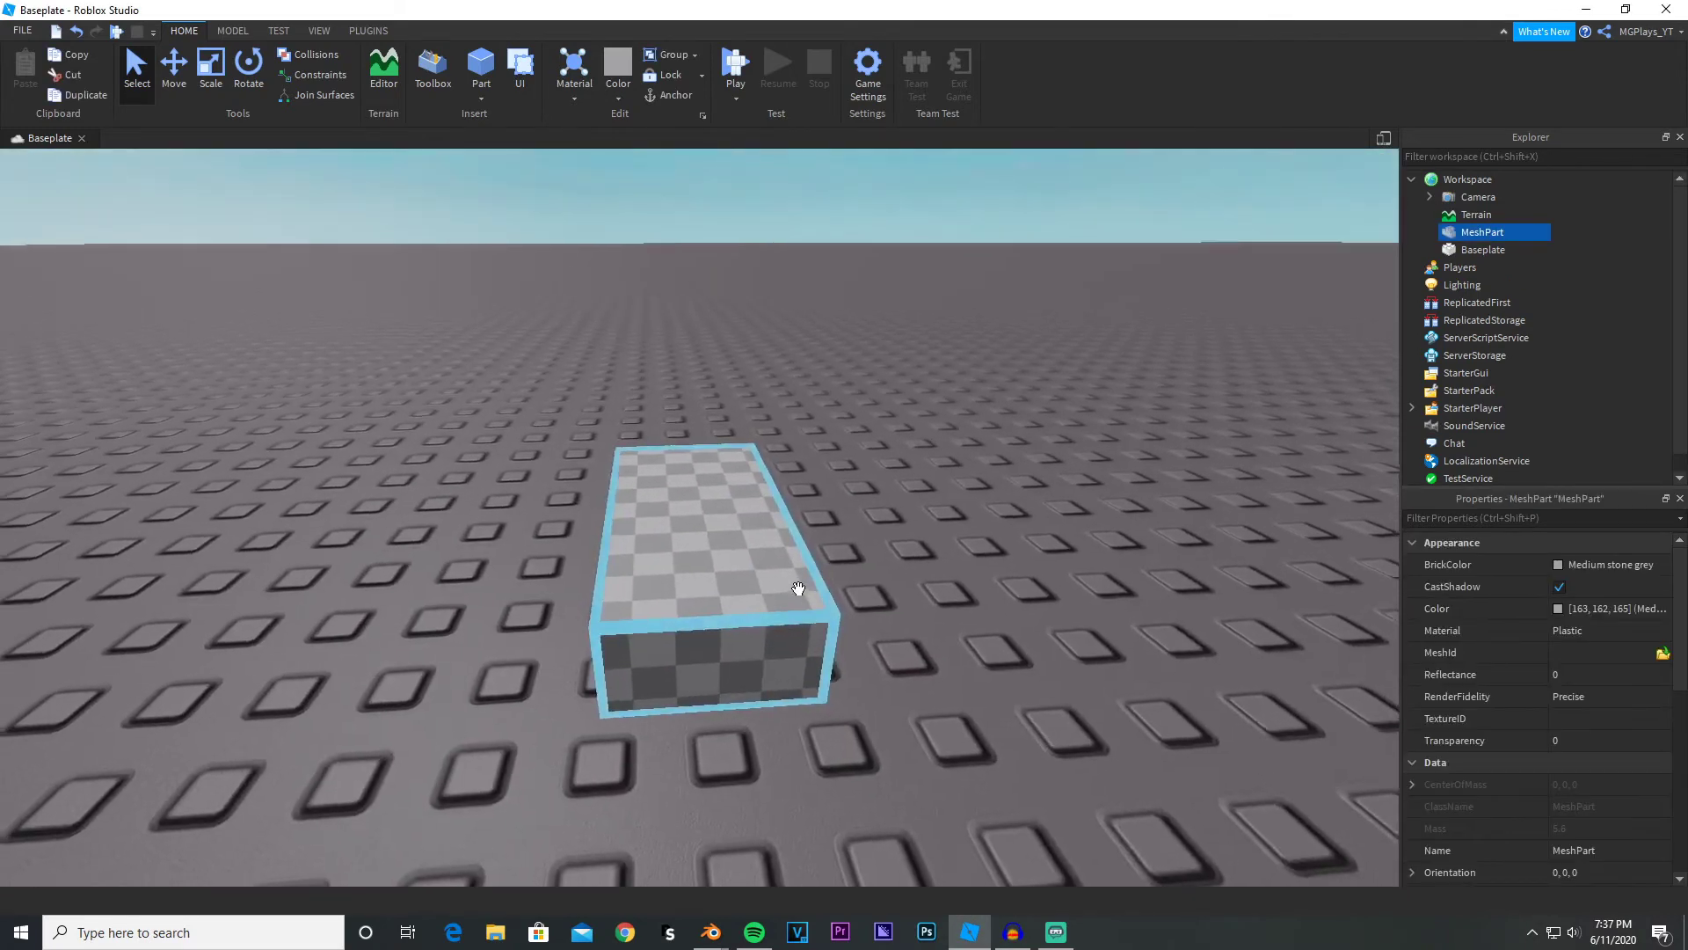
pyautogui.moveTo(798, 588); pyautogui.dragTo(799, 583, button='right')
pyautogui.click(1609, 564)
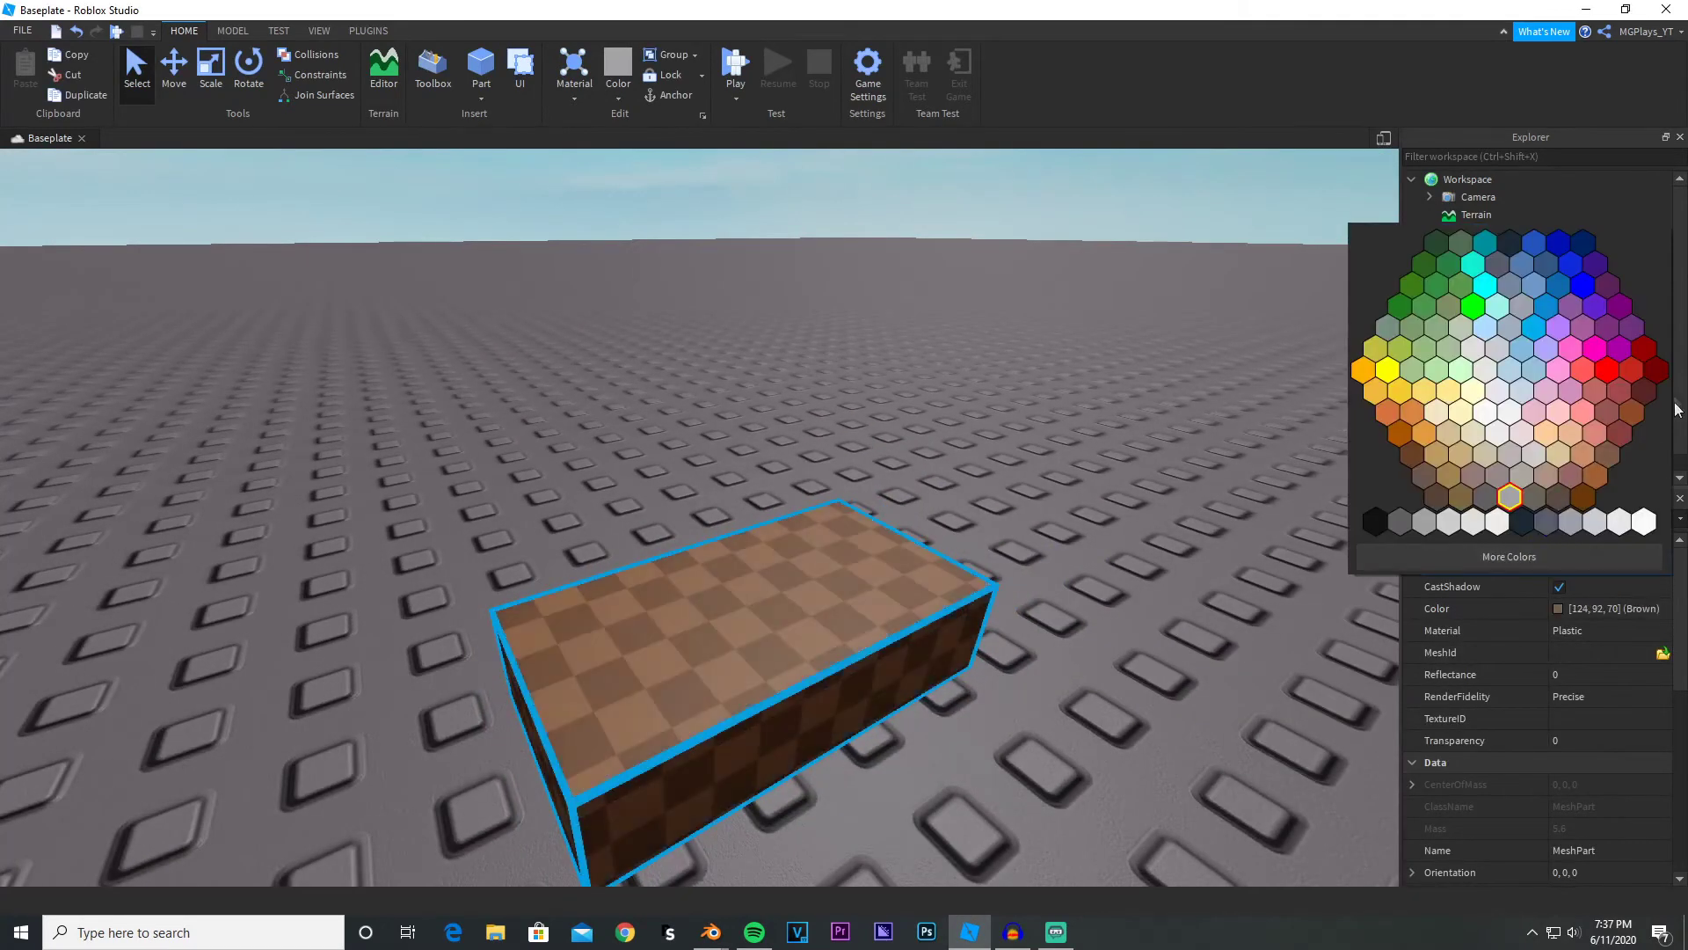
pyautogui.click(1606, 369)
pyautogui.click(1573, 631)
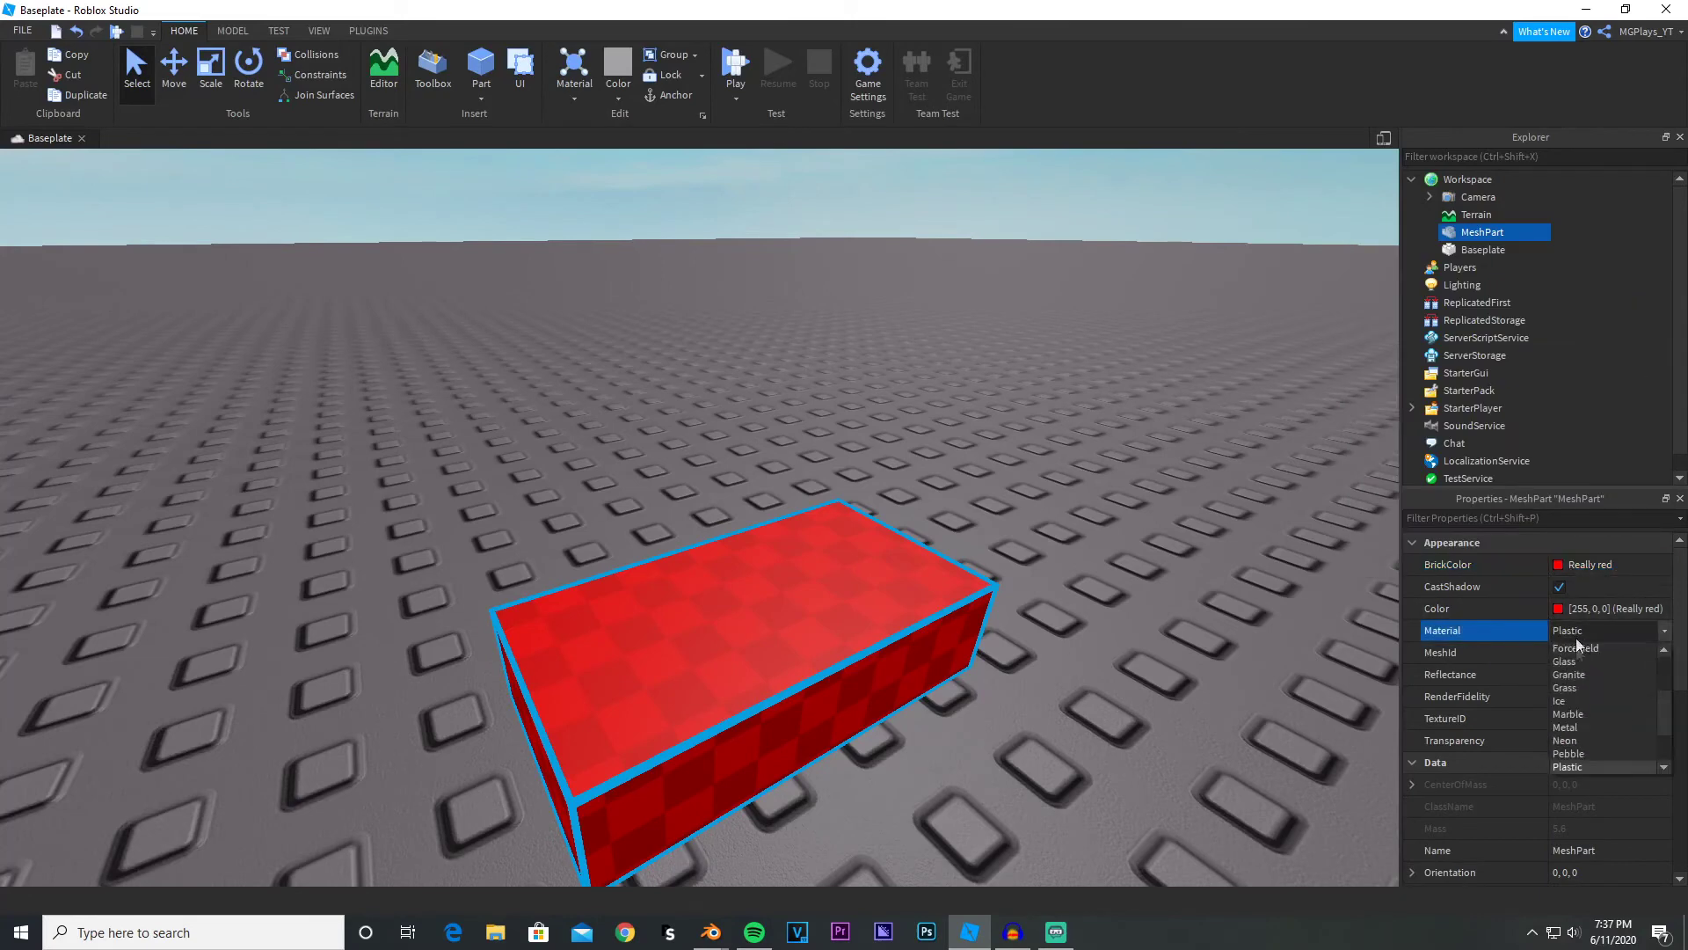
pyautogui.scroll(-1, 1574, 694)
pyautogui.click(1580, 739)
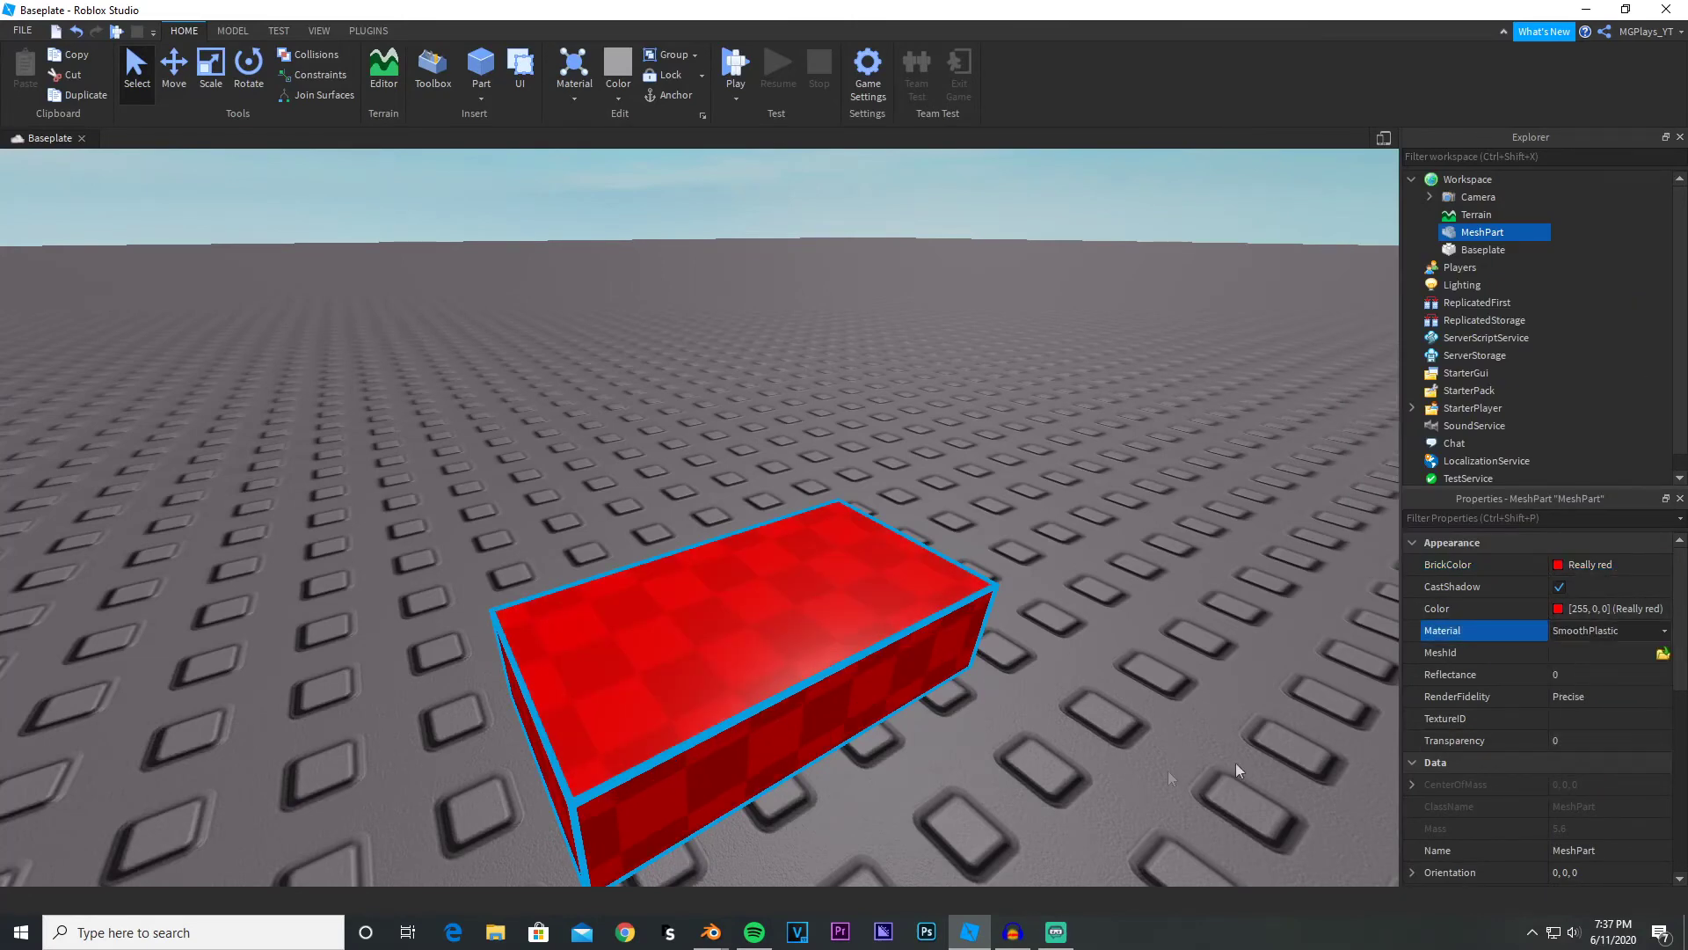
# - Load BodyA.obj as the MeshId and dismiss the 10,000-triangle limit warning
pyautogui.moveTo(1236, 771); pyautogui.dragTo(1085, 773, button='right')
pyautogui.click(1085, 772)
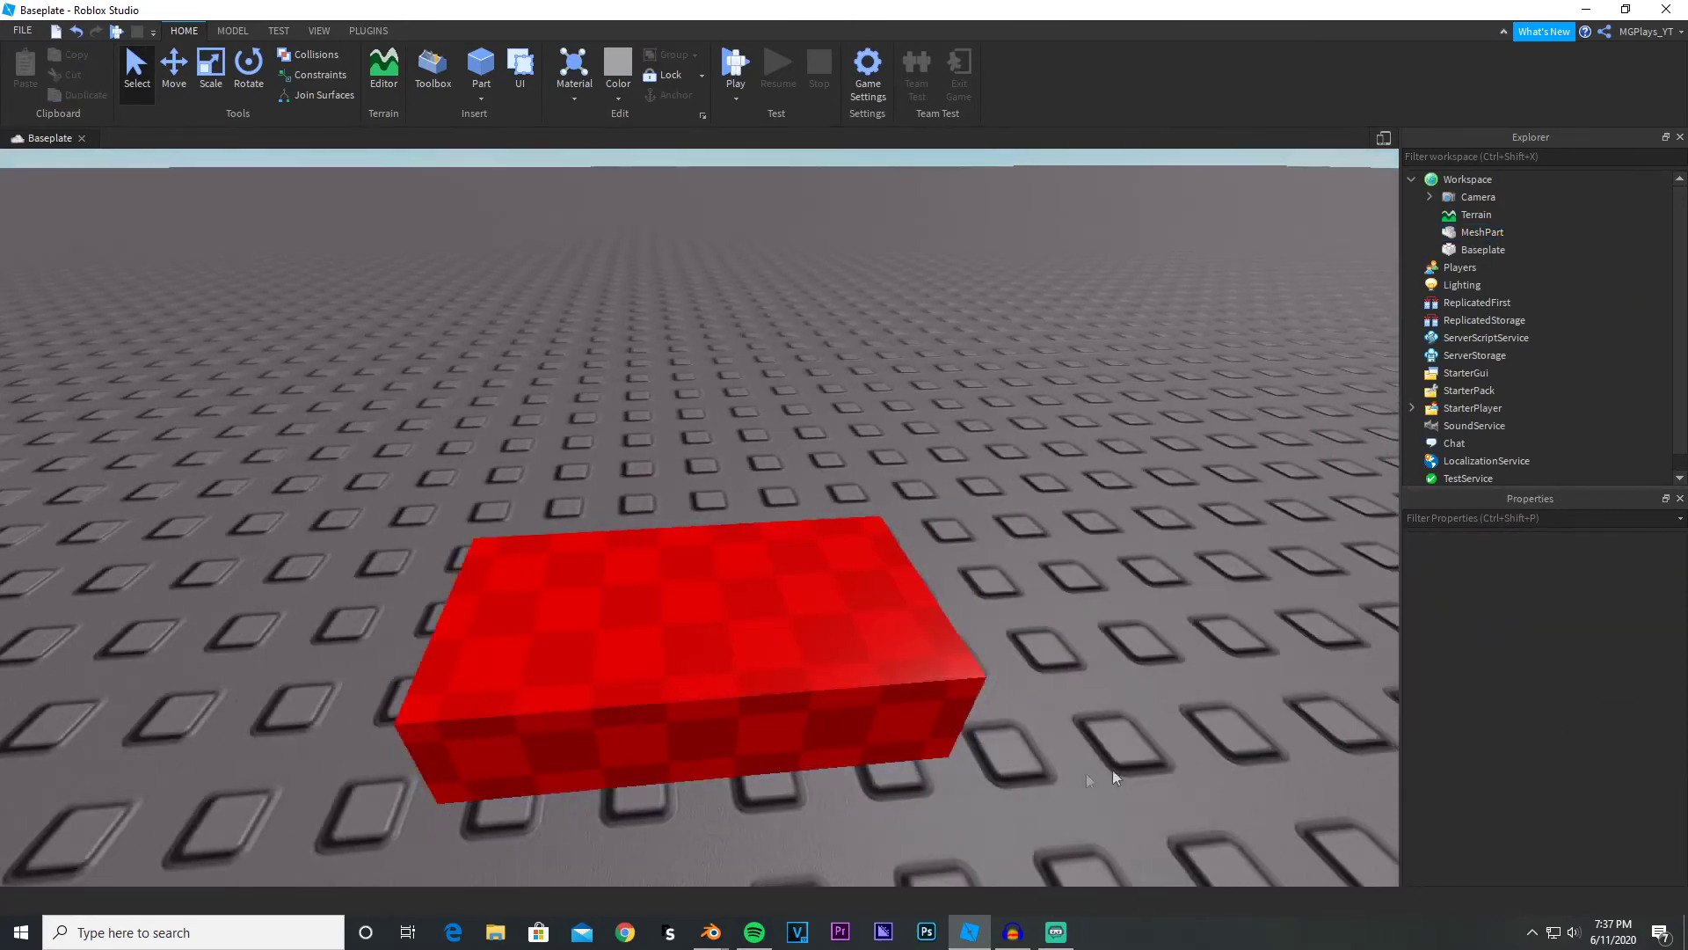
pyautogui.click(781, 699)
pyautogui.click(1662, 653)
pyautogui.click(1662, 652)
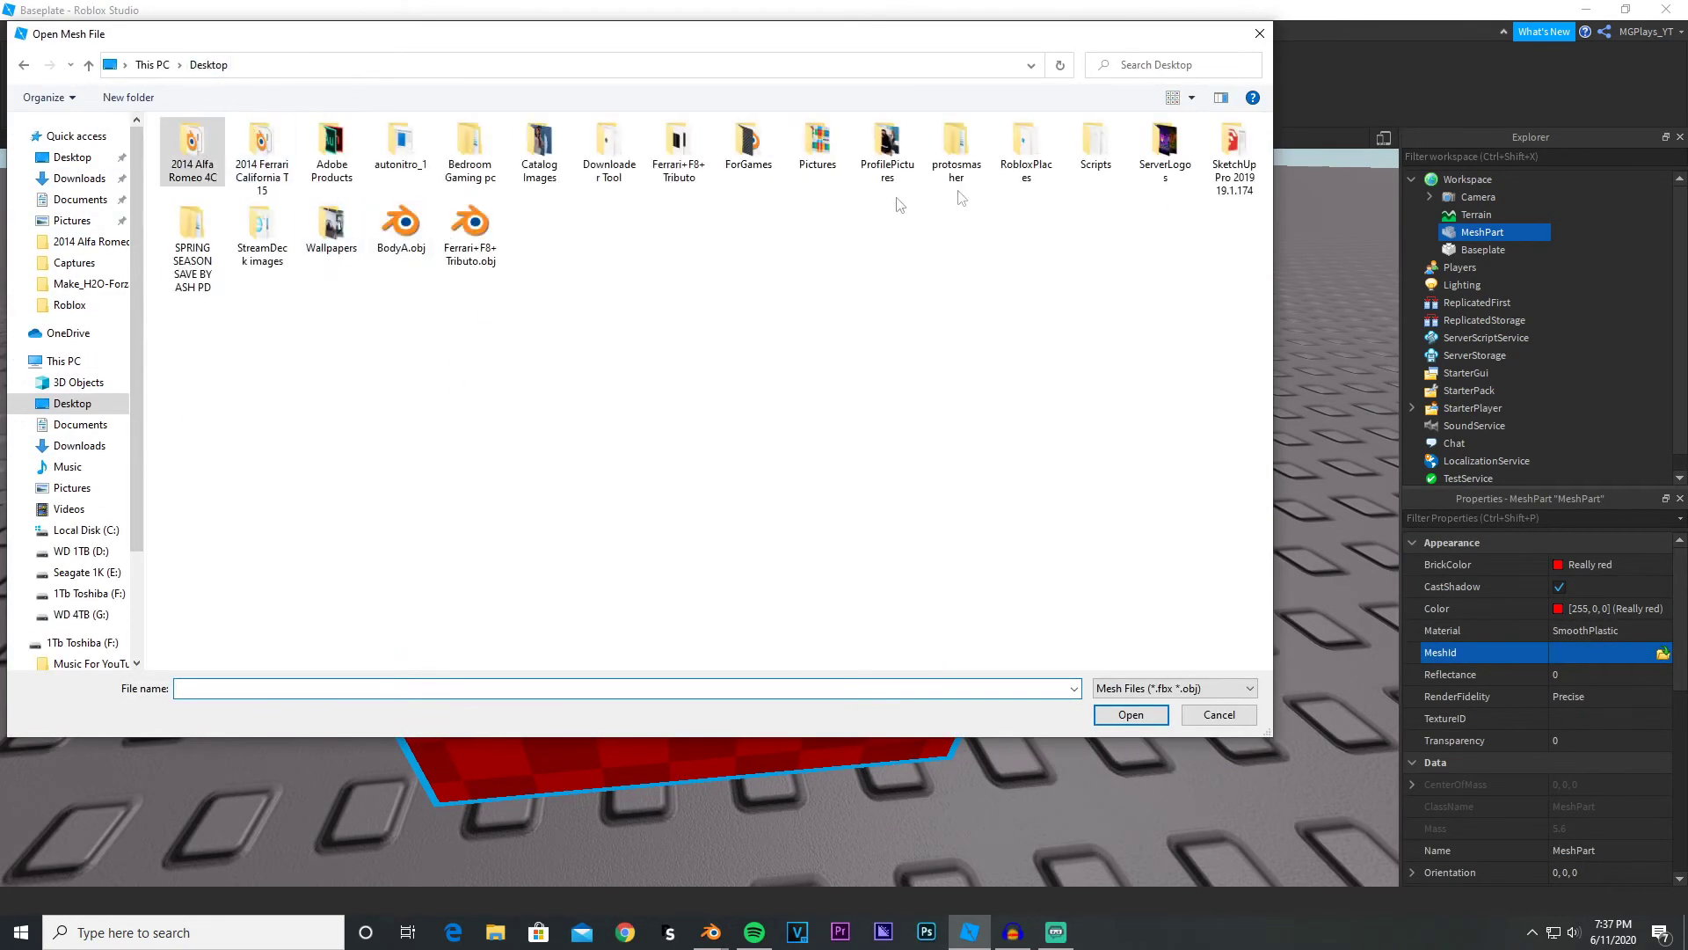
pyautogui.doubleClick(413, 224)
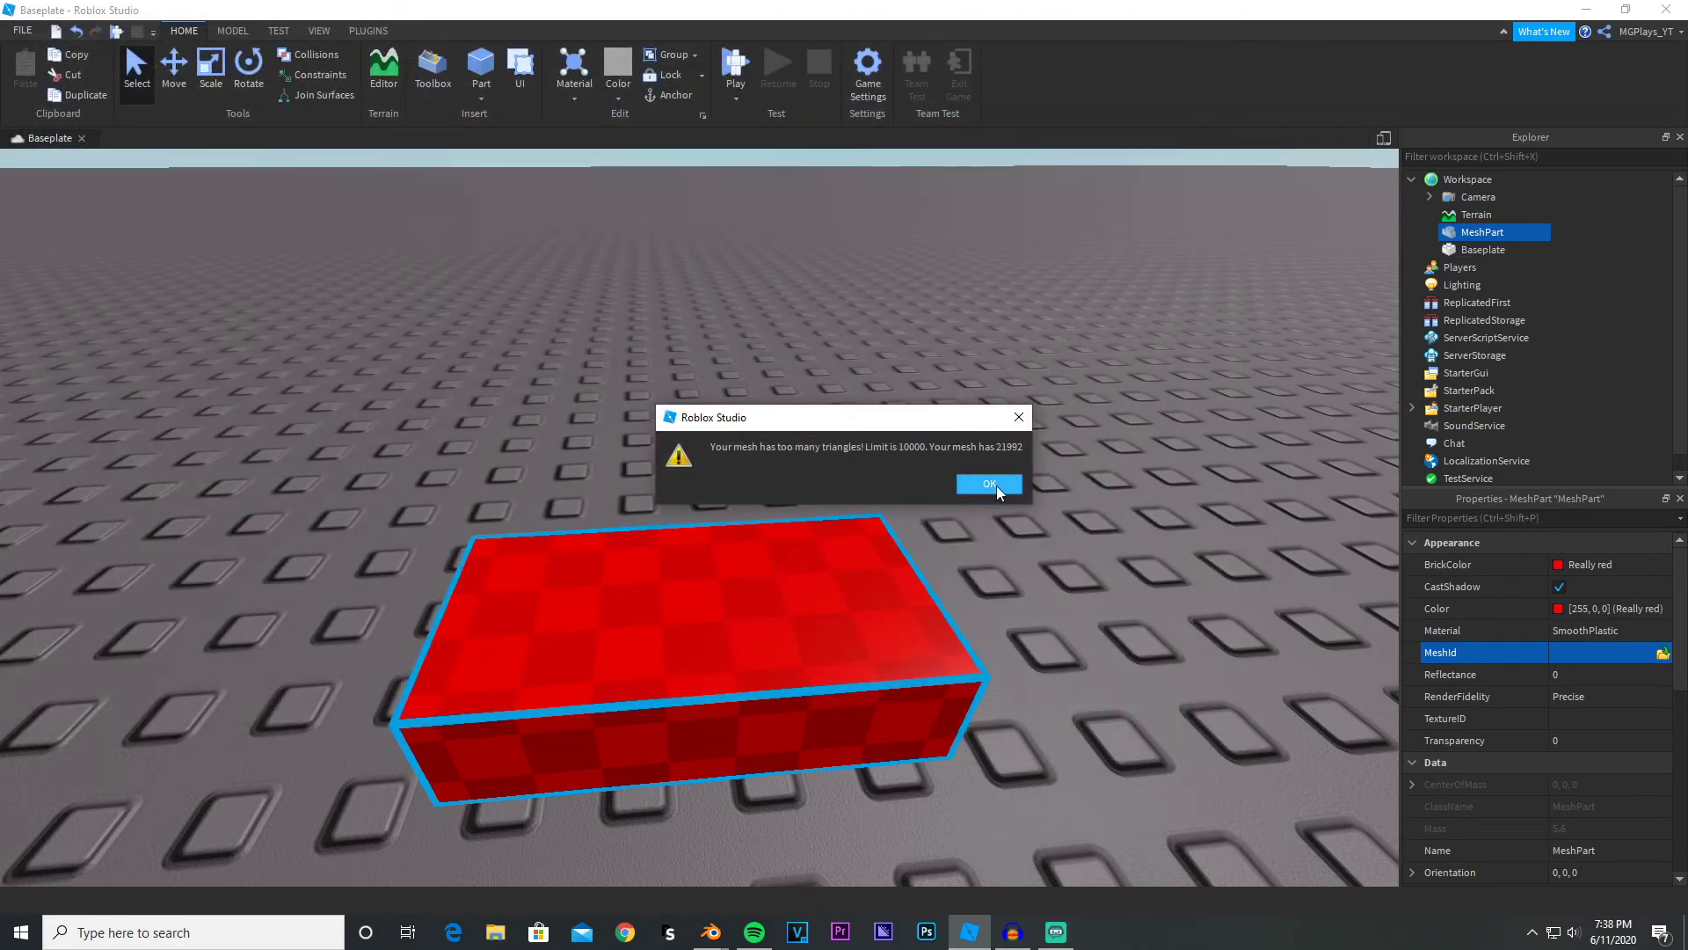
pyautogui.click(995, 486)
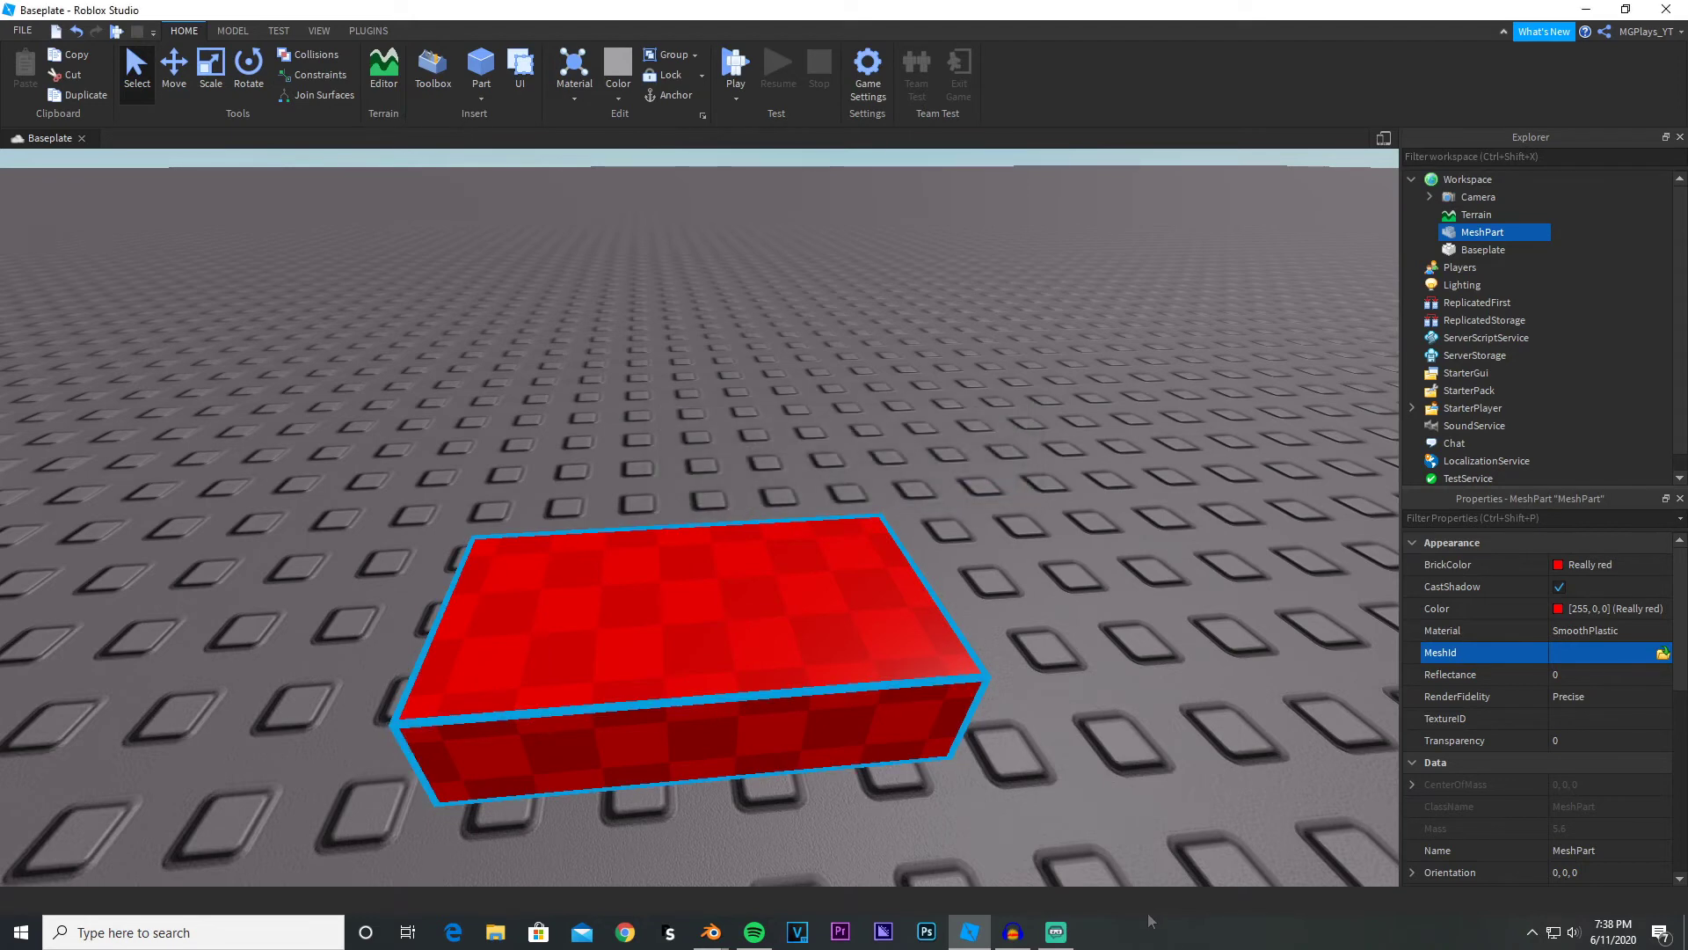
# - In Blender's Edit Mode wireframe, select the body's right half and separate it by selection
pyautogui.hotkey('alt', 'Tab')
pyautogui.moveTo(946, 510); pyautogui.dragTo(888, 531, button='middle')
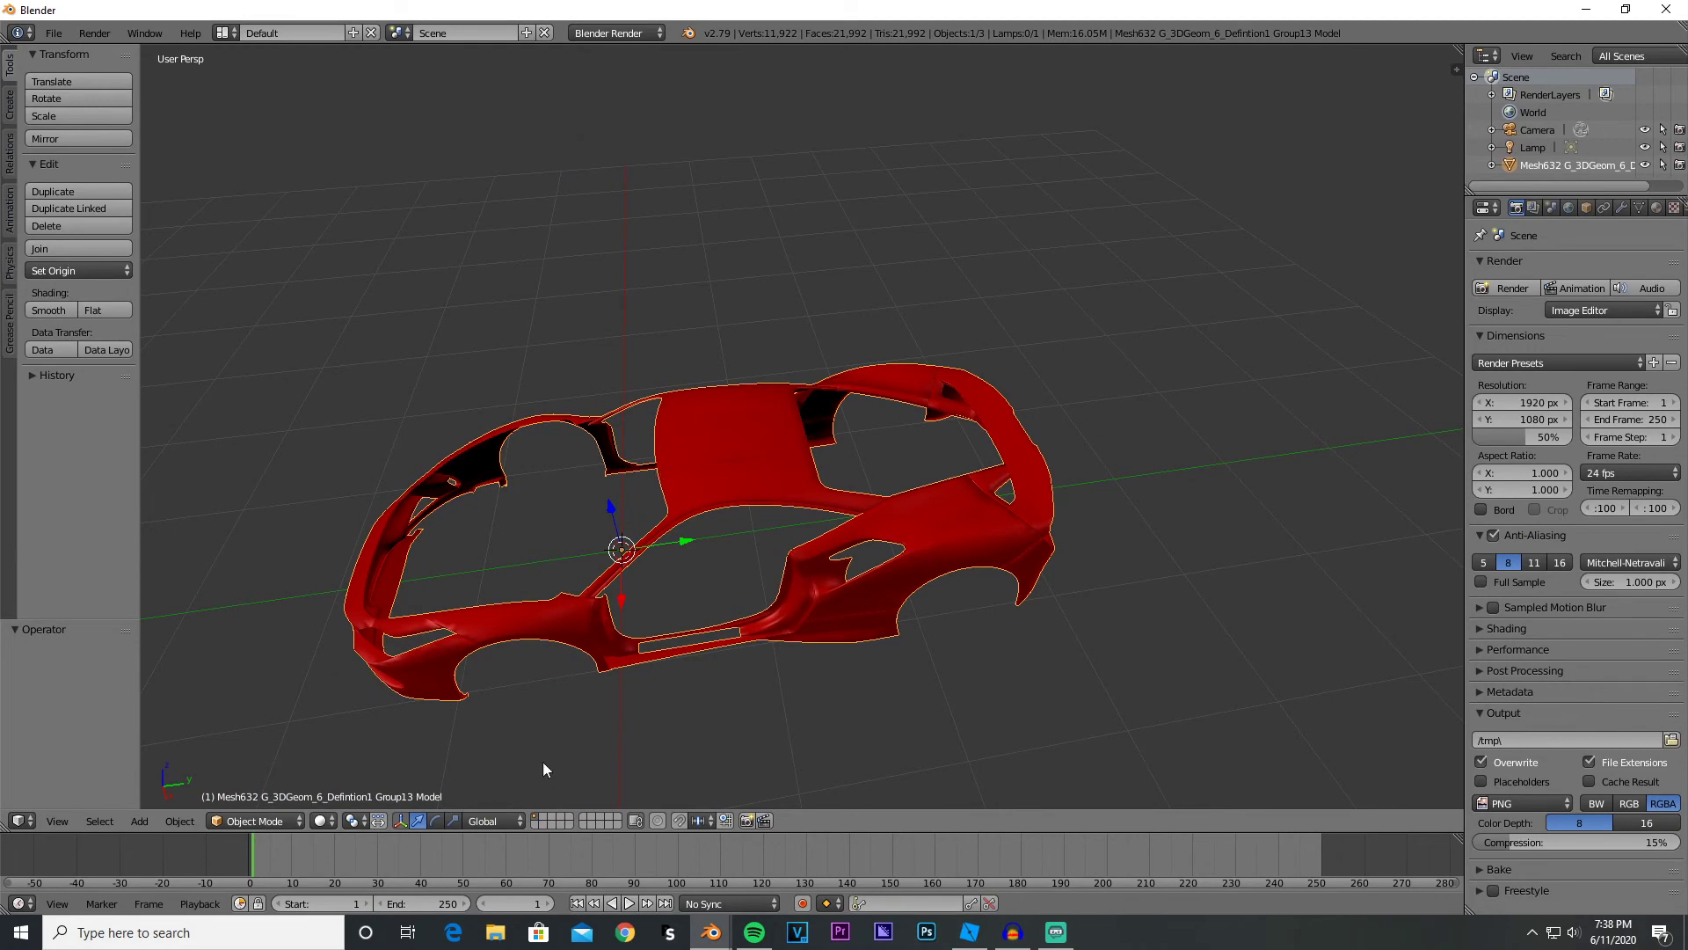
pyautogui.press('Tab')
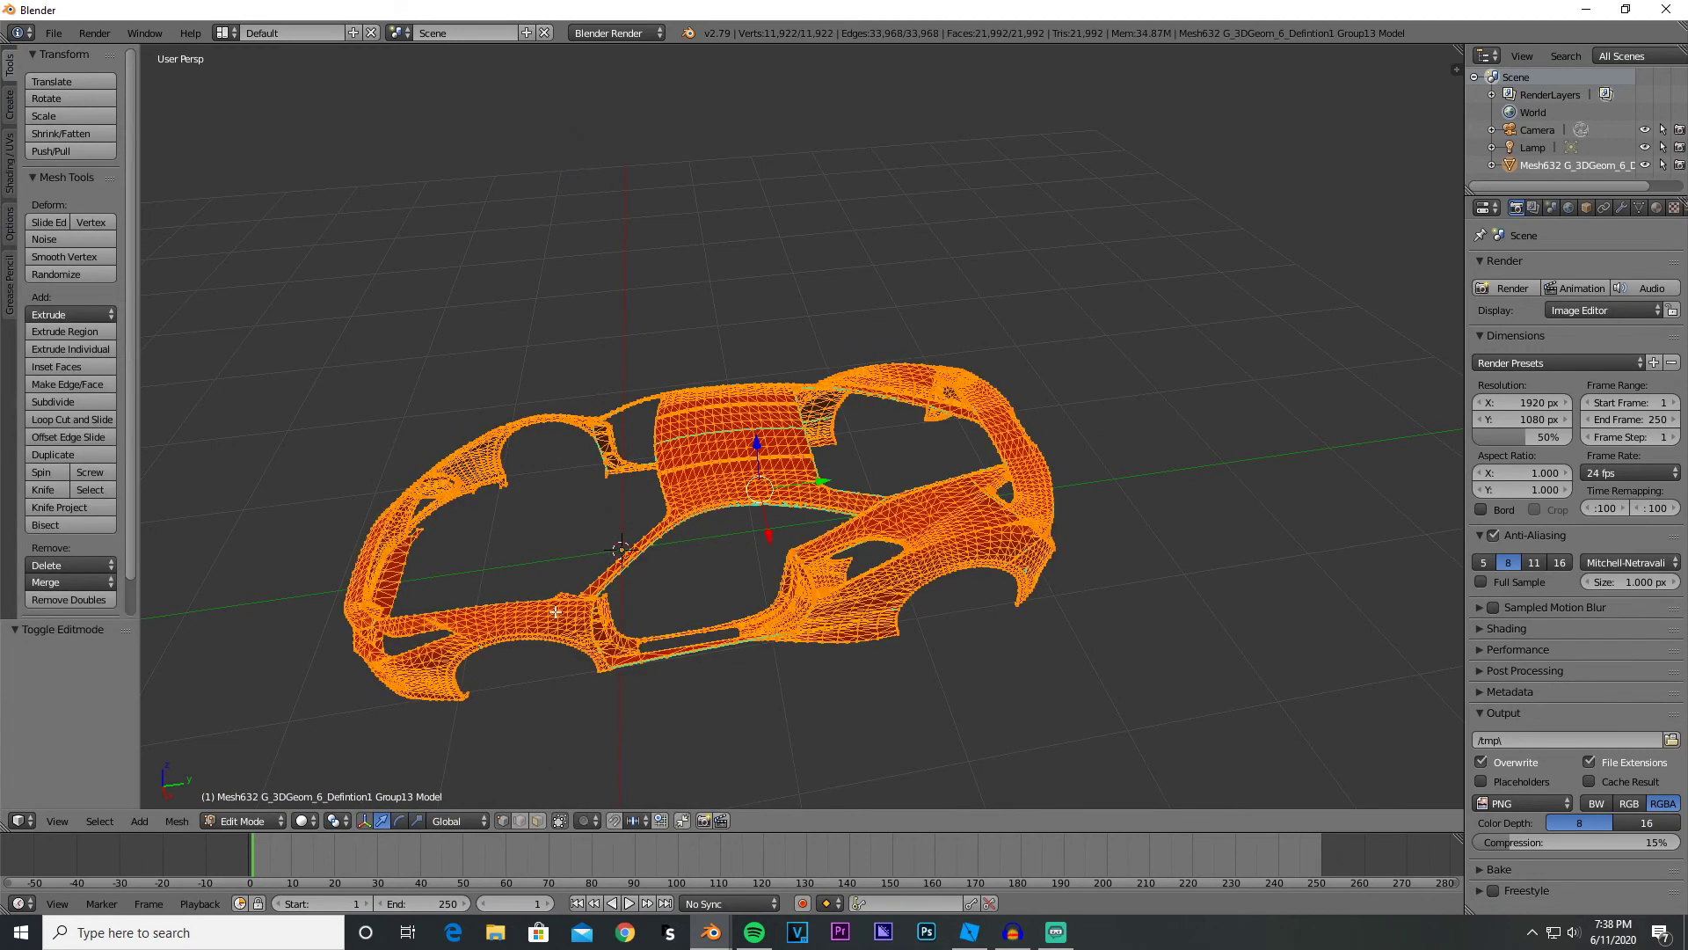
pyautogui.rightClick(711, 481)
pyautogui.moveTo(712, 482); pyautogui.dragTo(808, 545, button='middle')
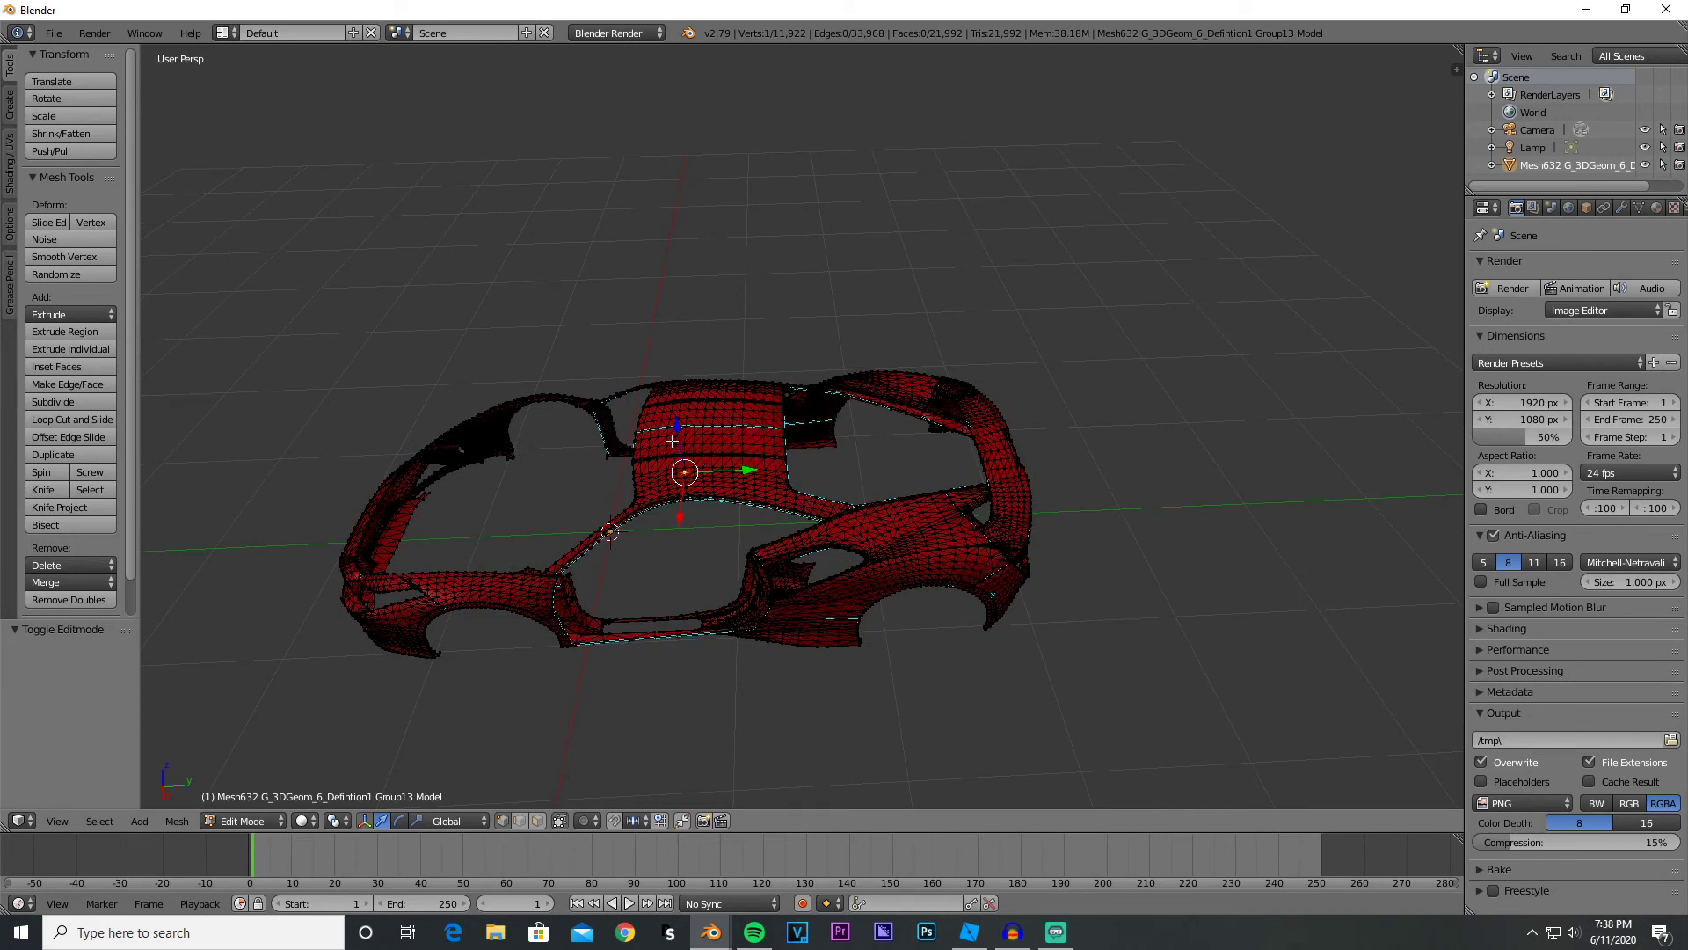
pyautogui.press('z')
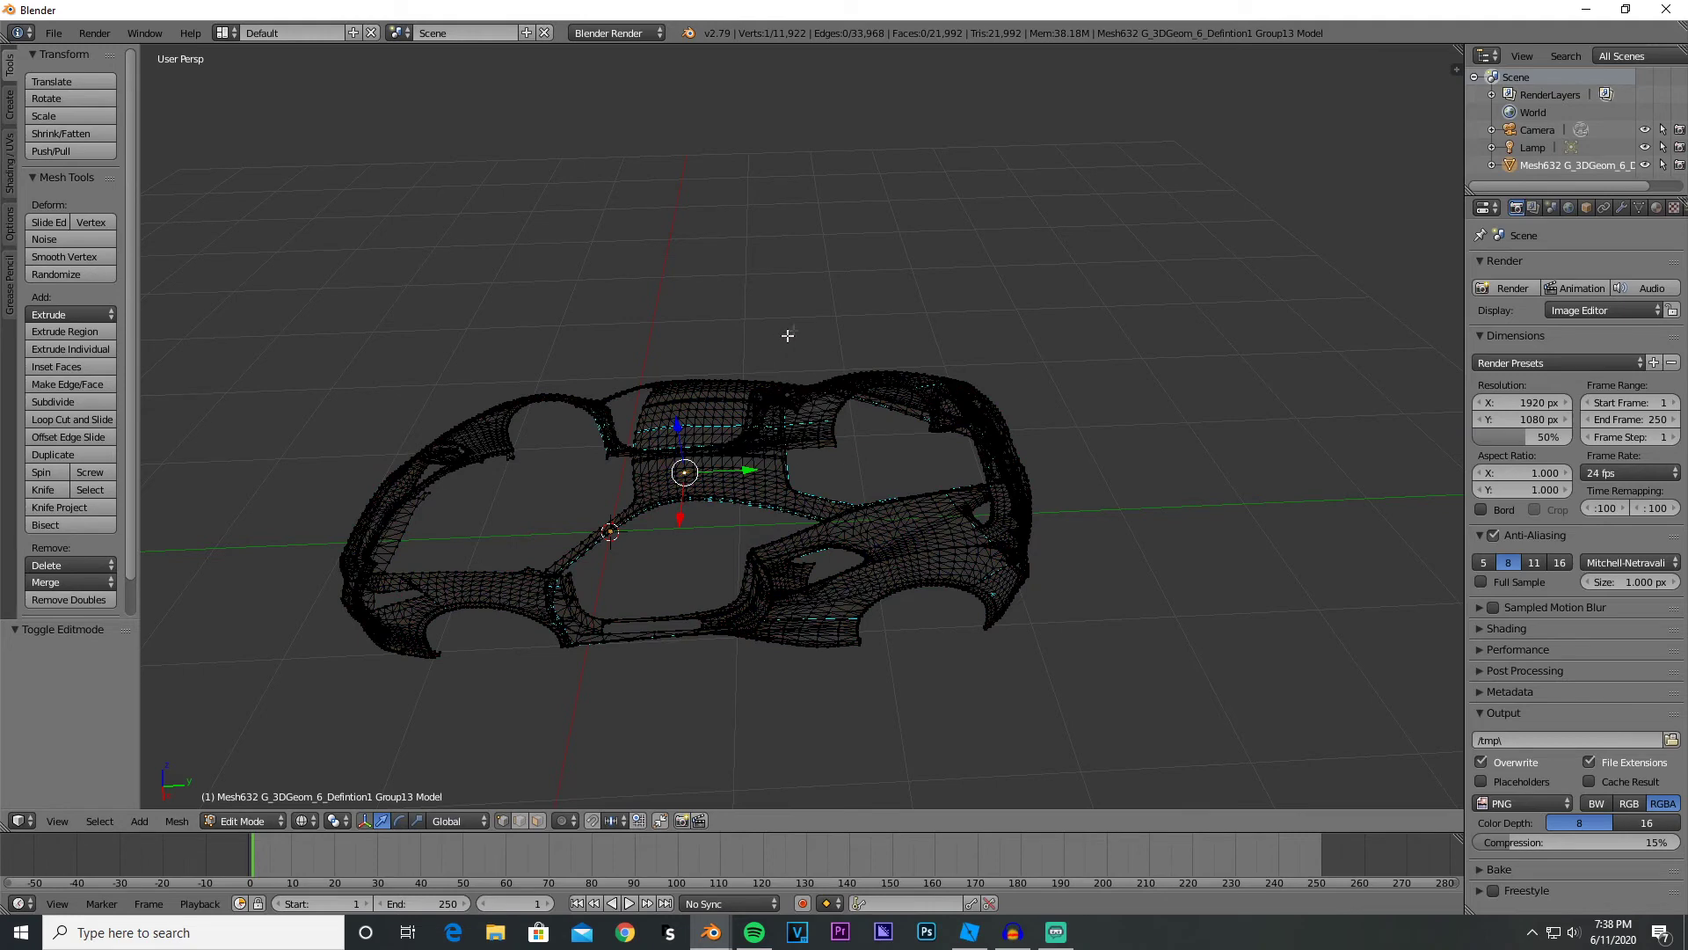
pyautogui.moveTo(823, 306)
pyautogui.keyDown('ctrl'); pyautogui.mouseDown()
pyautogui.moveTo(707, 342)
pyautogui.moveTo(727, 603)
pyautogui.moveTo(972, 695)
pyautogui.moveTo(1115, 620)
pyautogui.moveTo(1057, 324)
pyautogui.mouseUp(); pyautogui.keyUp('ctrl')
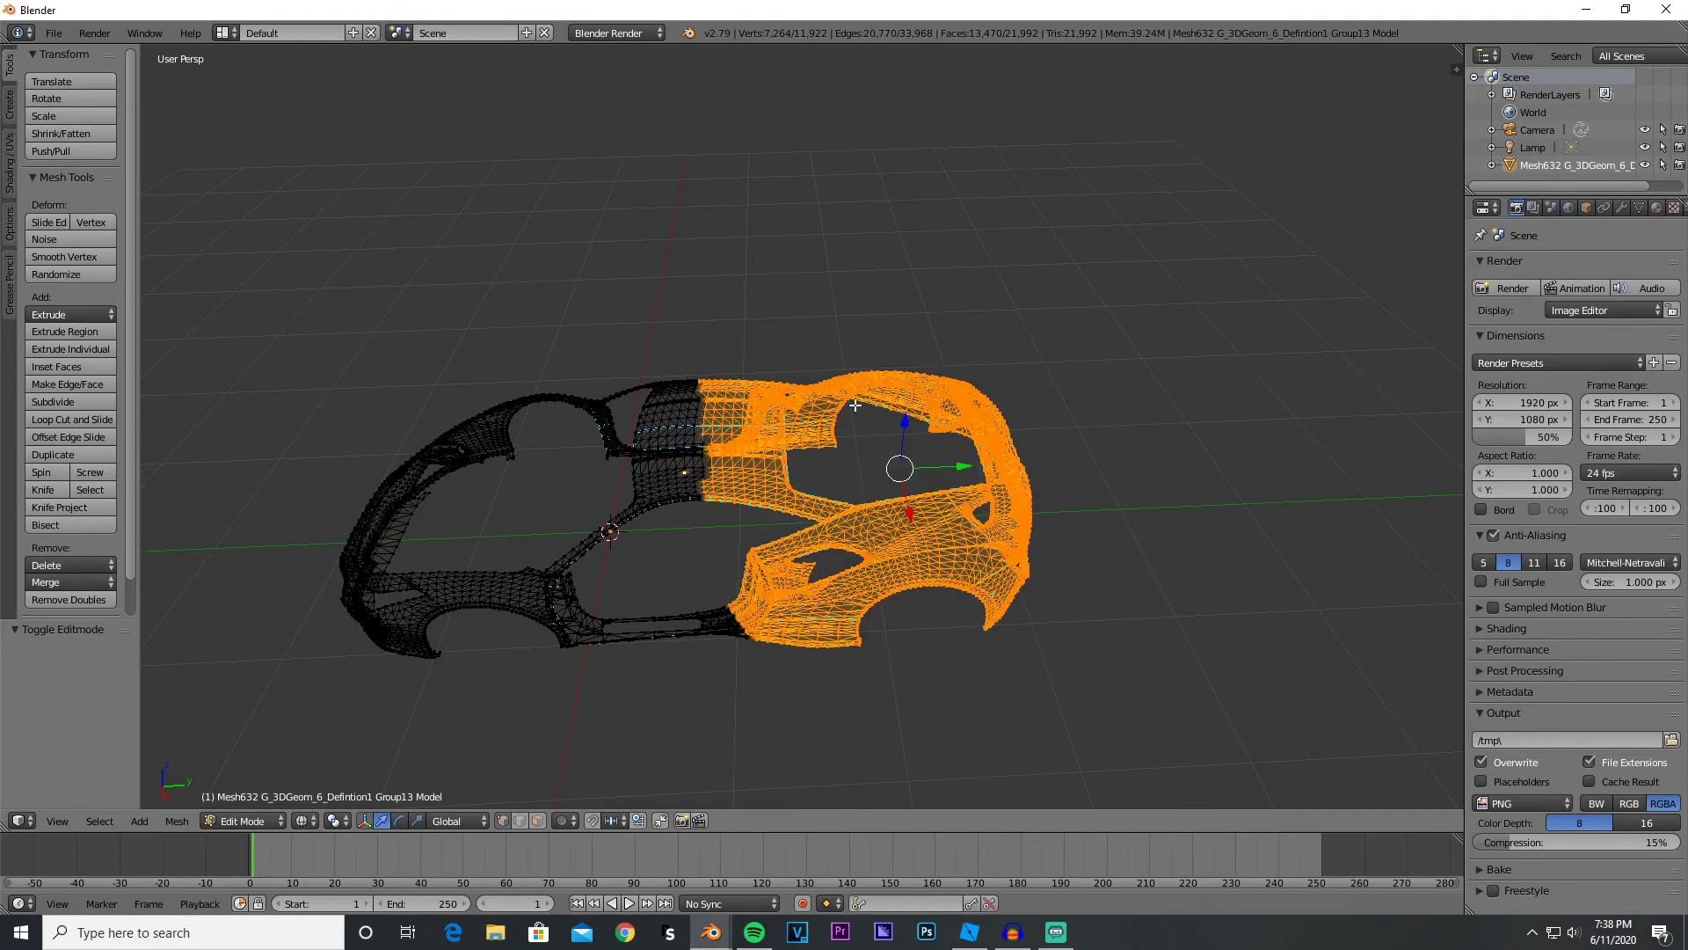
pyautogui.press('p')
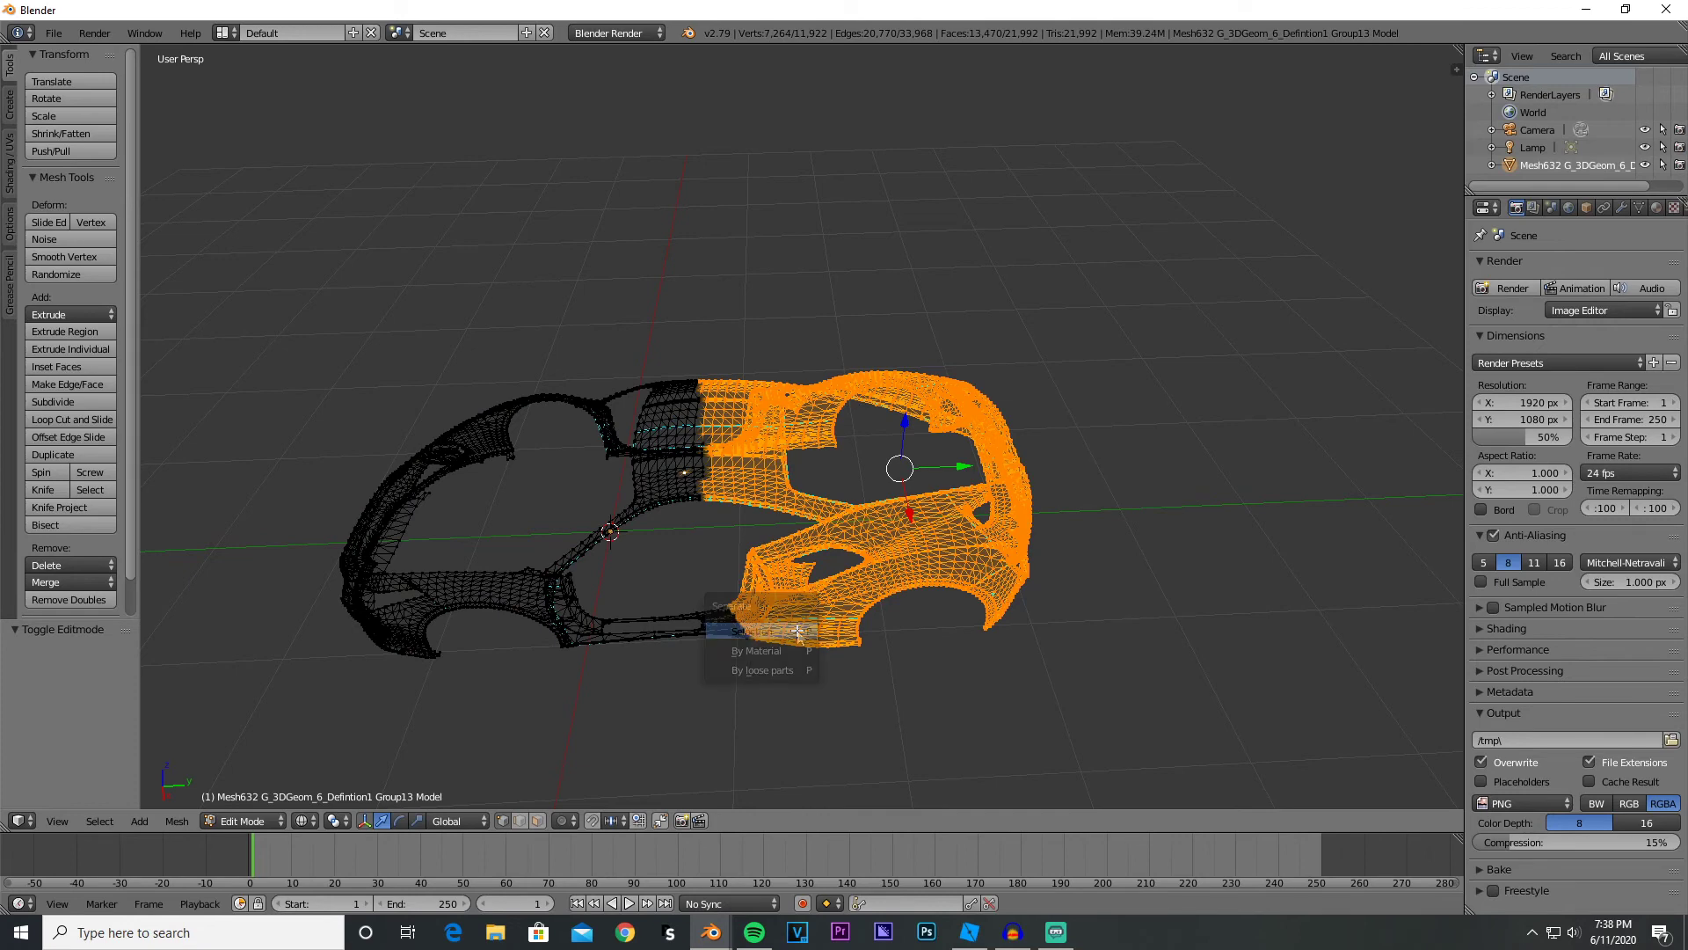
pyautogui.click(796, 635)
# - Back in Object Mode with solid shading, delete the separated right half
pyautogui.press('Tab')
pyautogui.press('z')
pyautogui.rightClick(825, 554)
pyautogui.press('x')
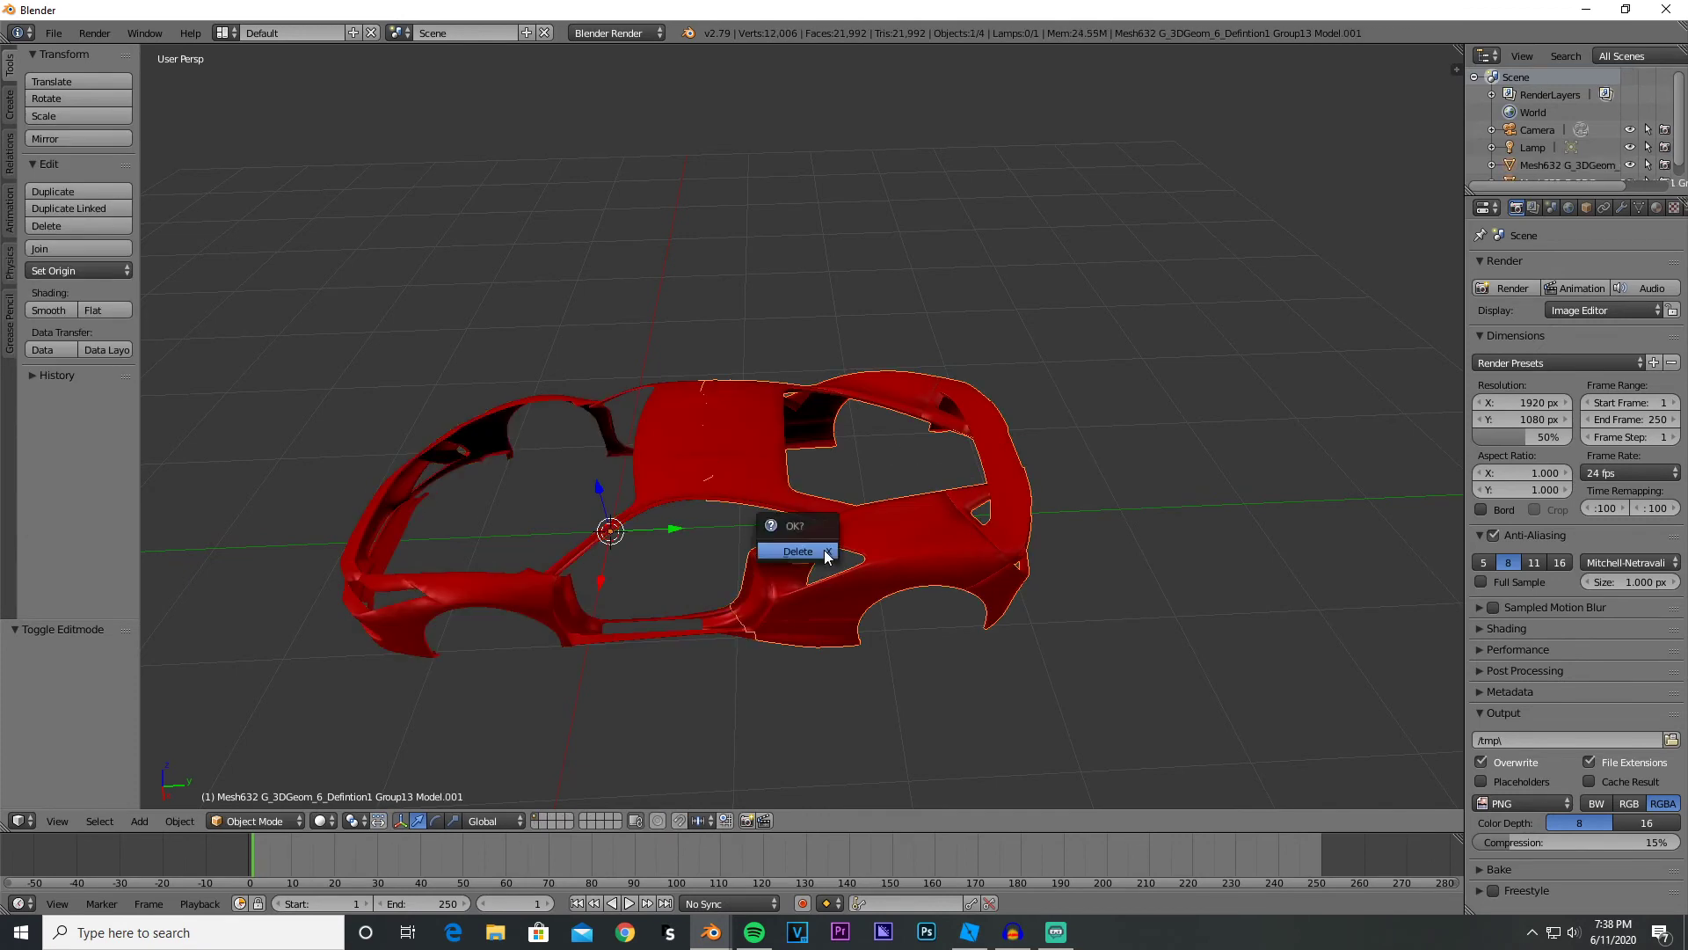
pyautogui.click(825, 554)
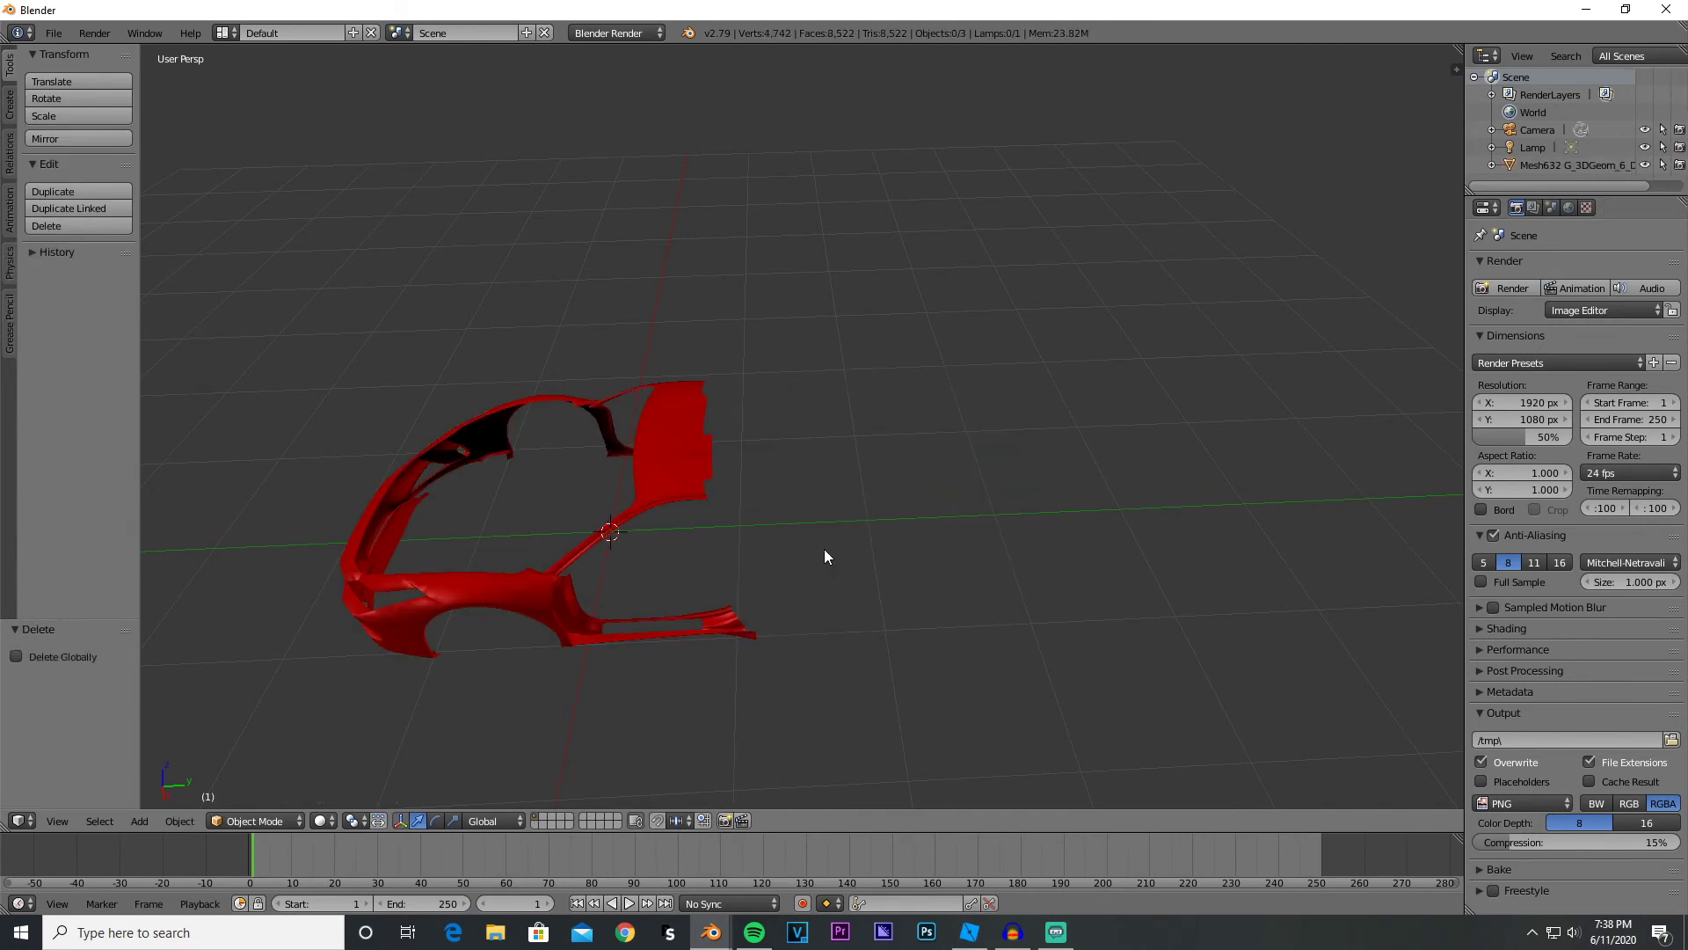
# - Export the remaining left half as the Wavefront file BodyA.obj
pyautogui.click(72, 39)
pyautogui.moveTo(94, 381)
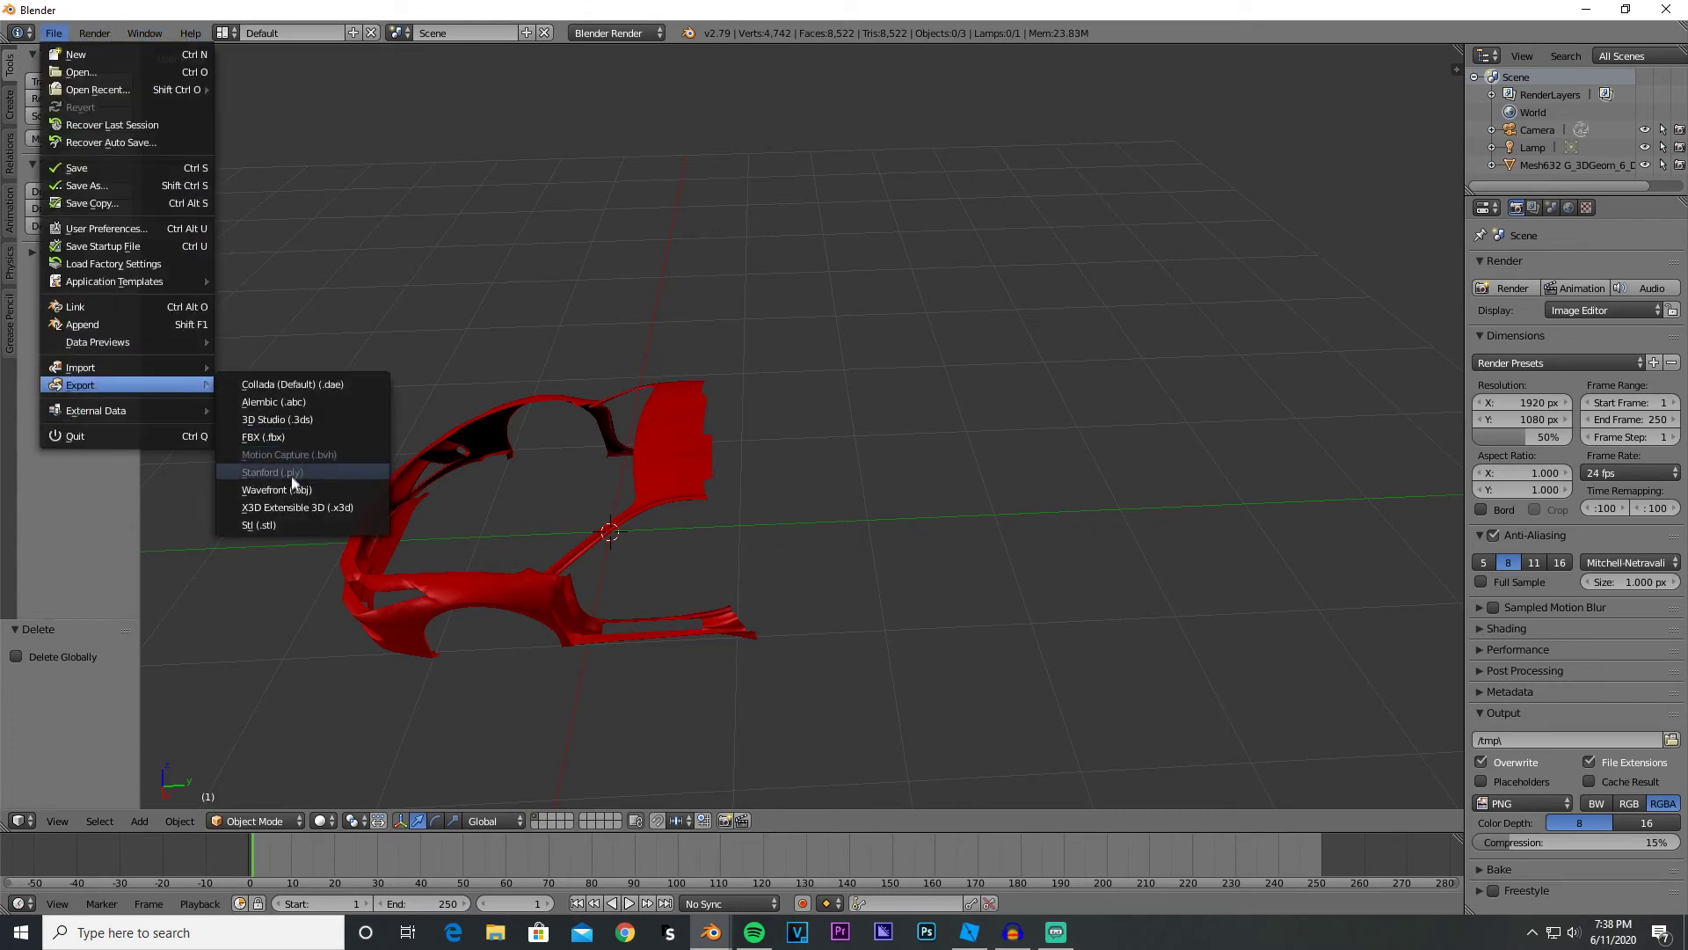
pyautogui.click(402, 481)
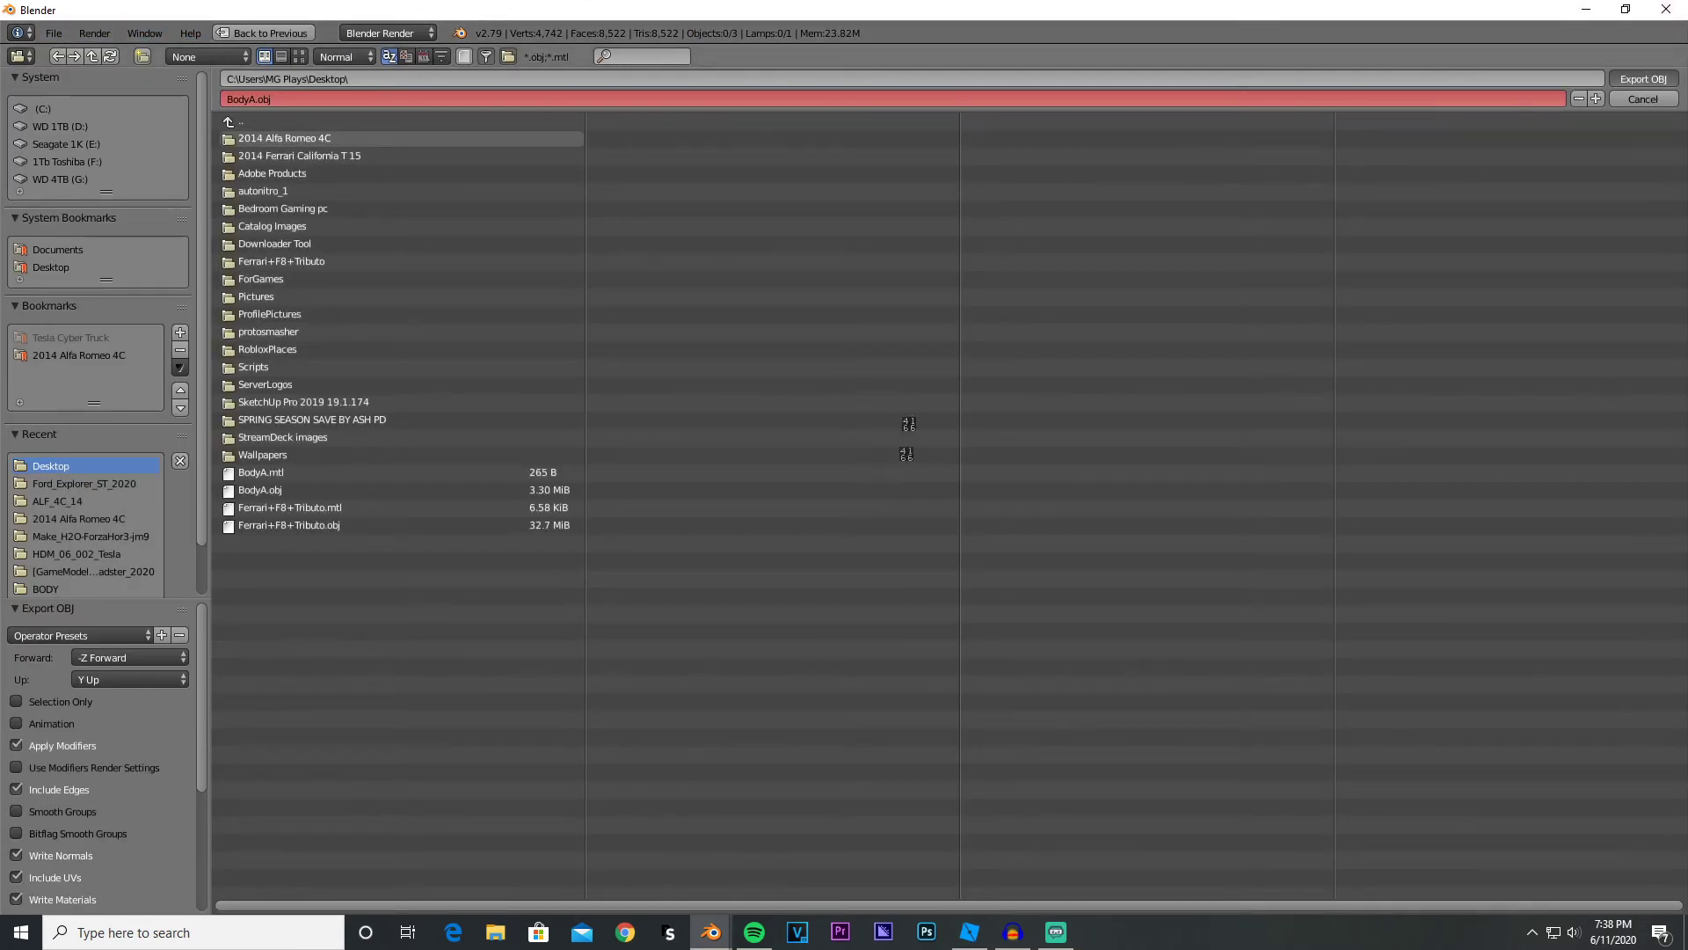
pyautogui.click(1644, 79)
# - Delete the left half and export the other half as BodyB.obj
pyautogui.press('x')
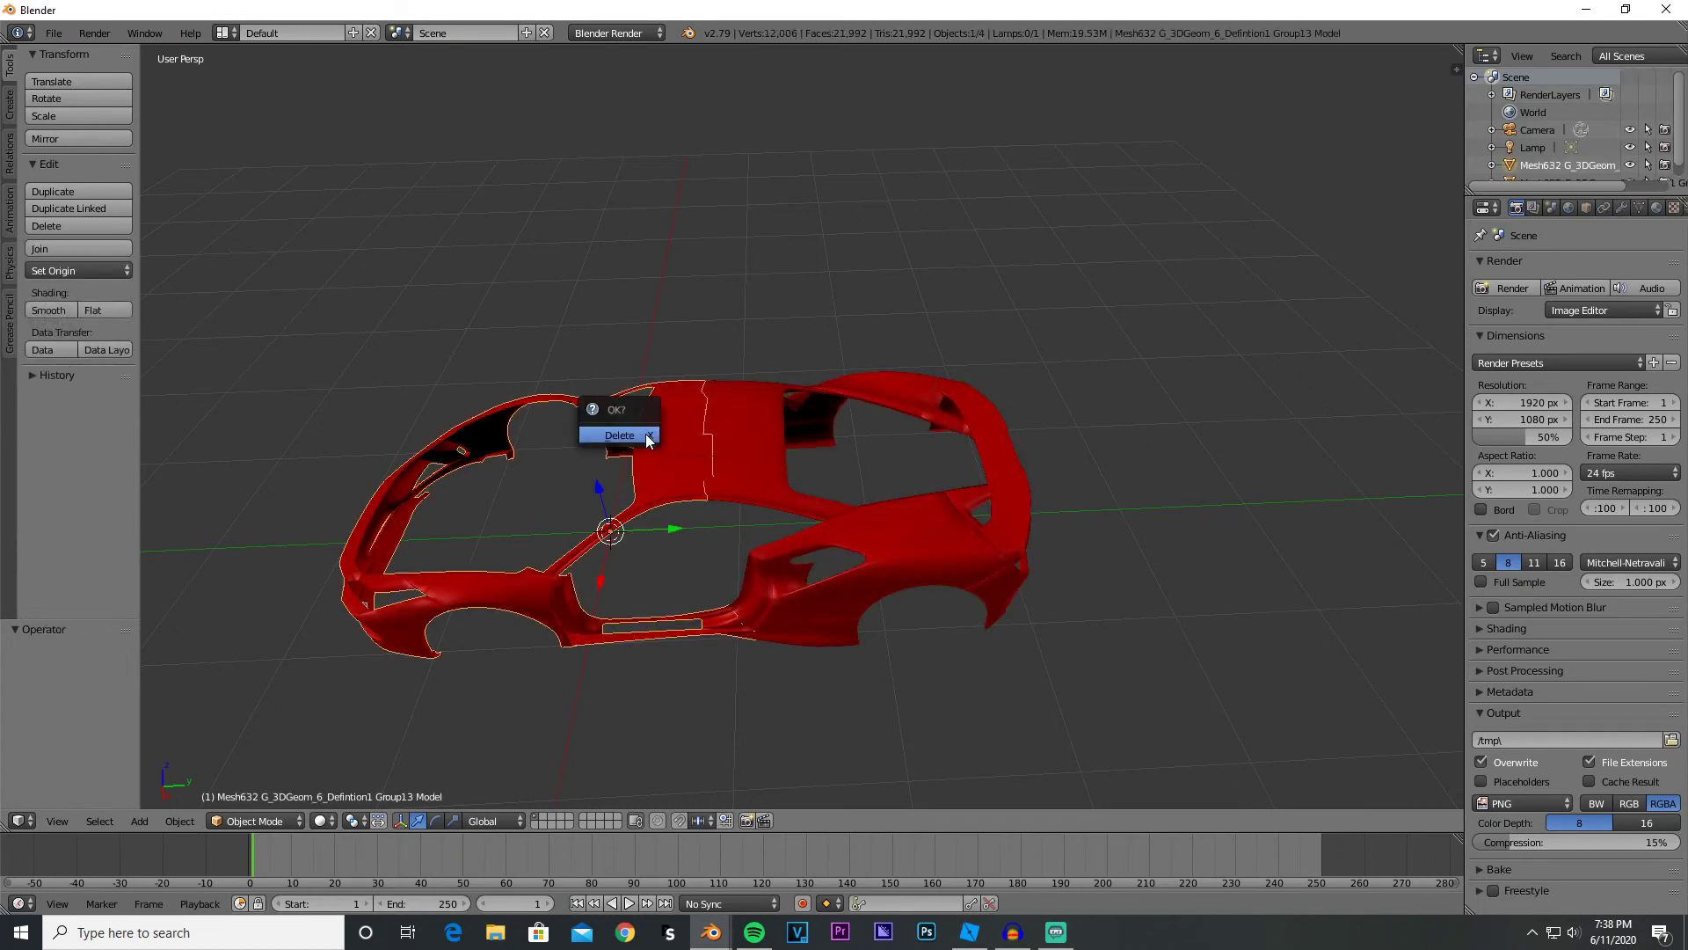
pyautogui.click(618, 435)
pyautogui.click(54, 33)
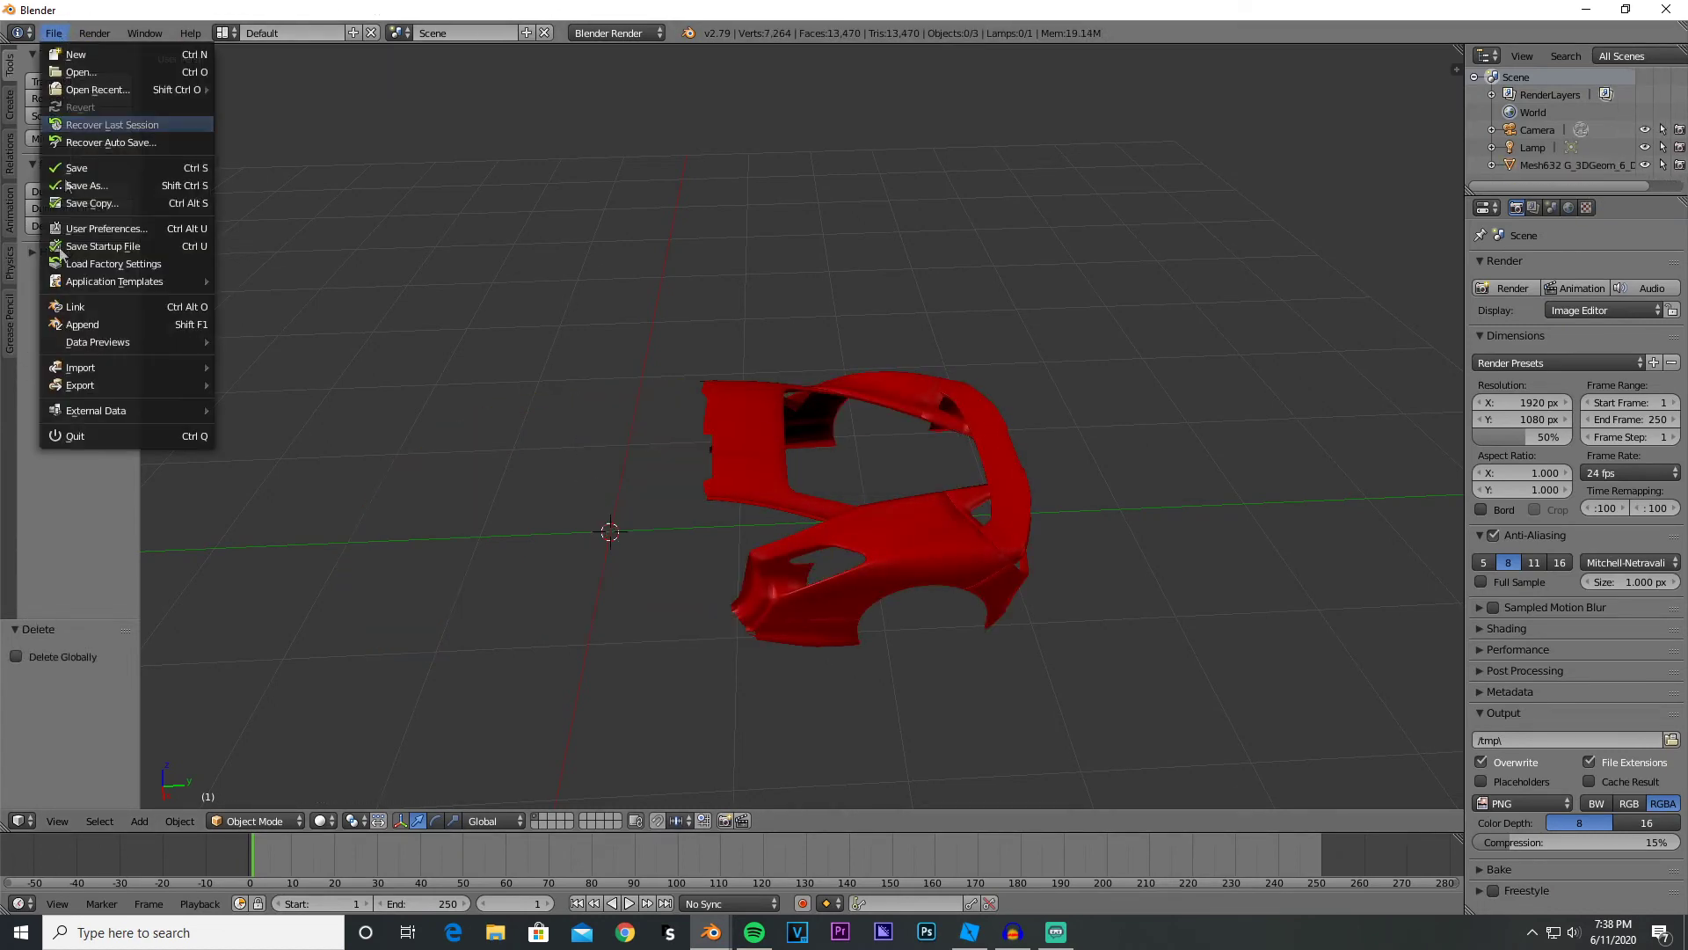
pyautogui.moveTo(104, 384)
pyautogui.click(273, 484)
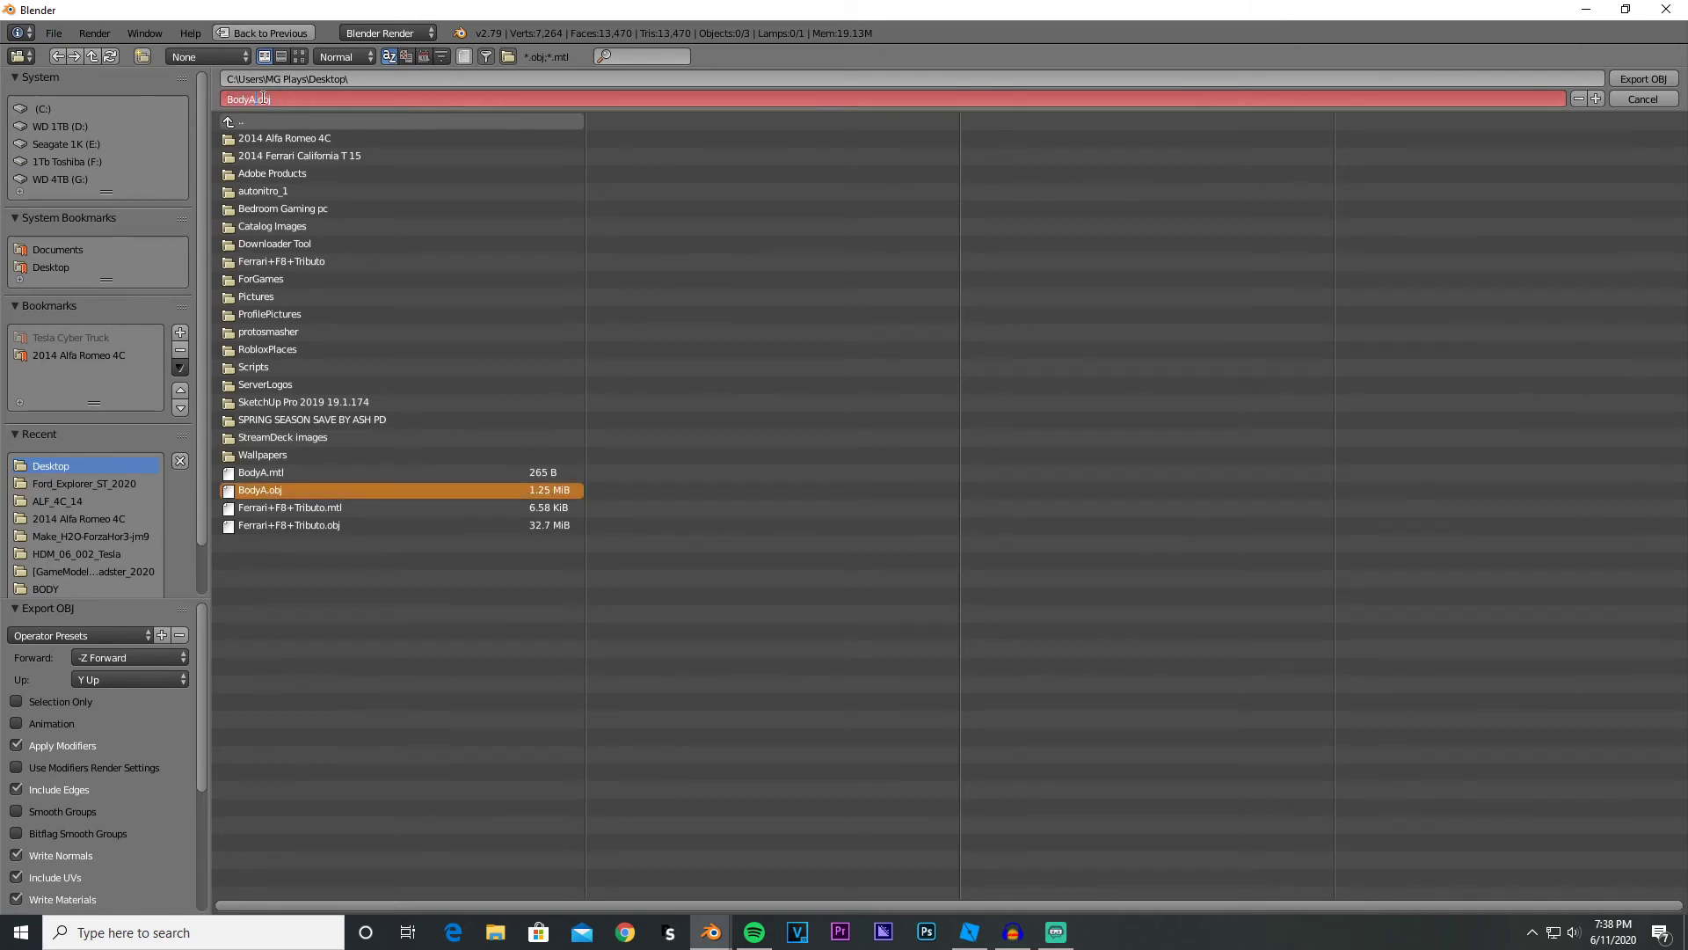
pyautogui.write('B')
pyautogui.press('Return')
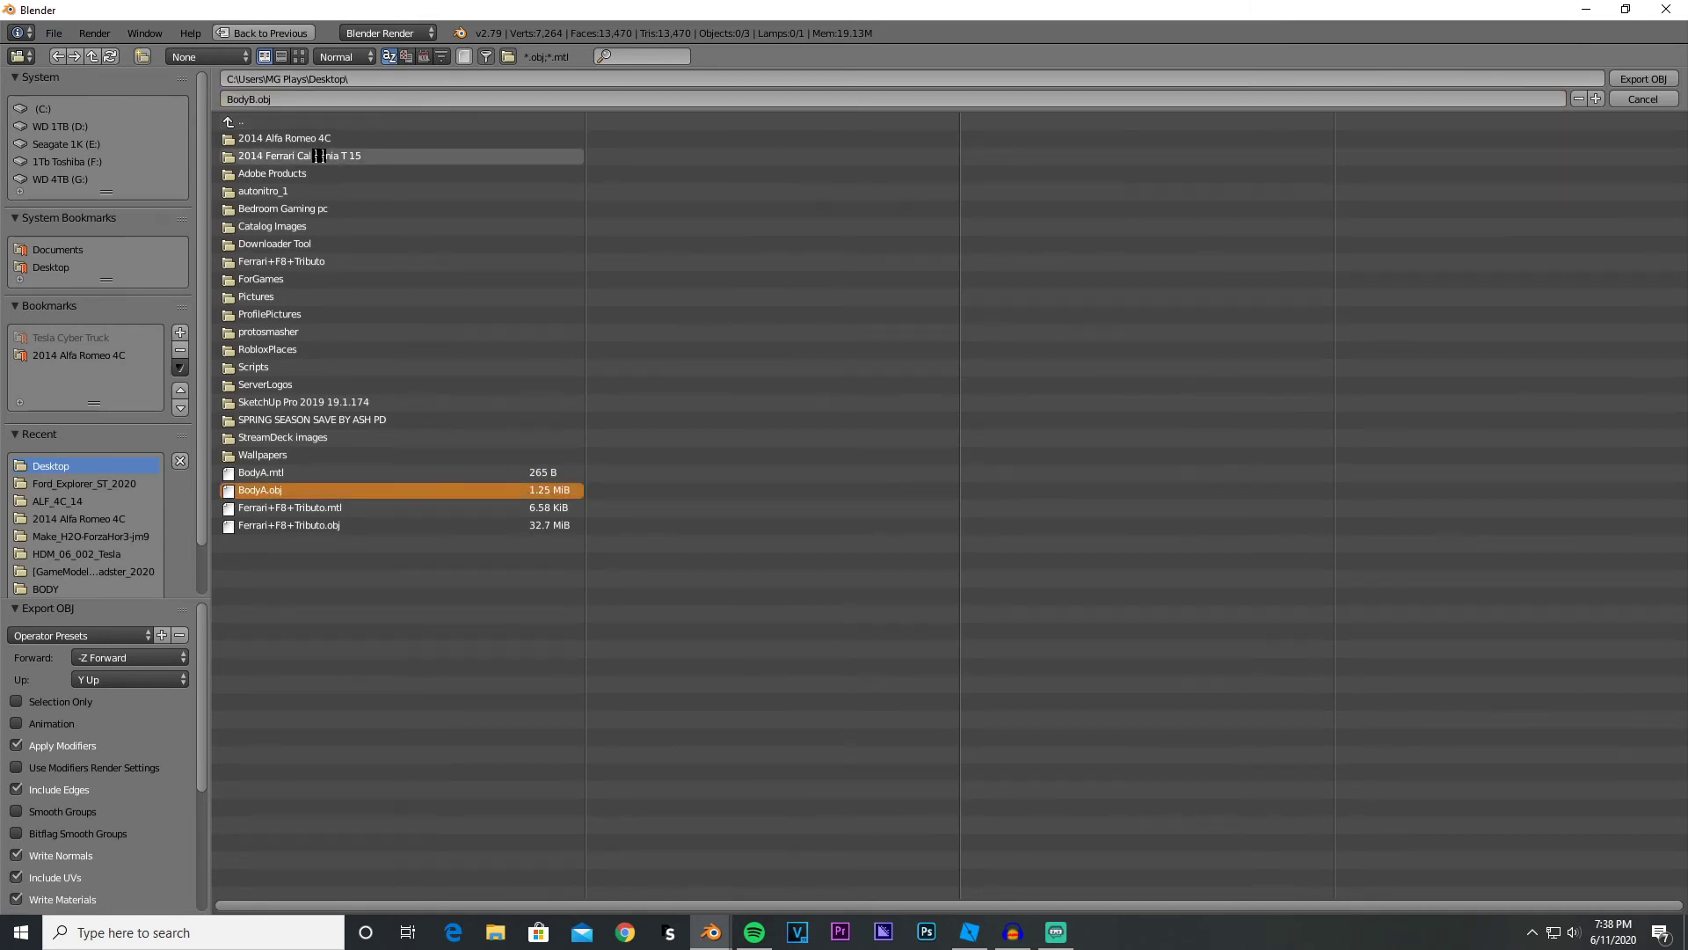
# - In Roblox Studio, choose BodyA.obj as the MeshPart's MeshId and dismiss the message
pyautogui.hotkey('alt', 'Tab')
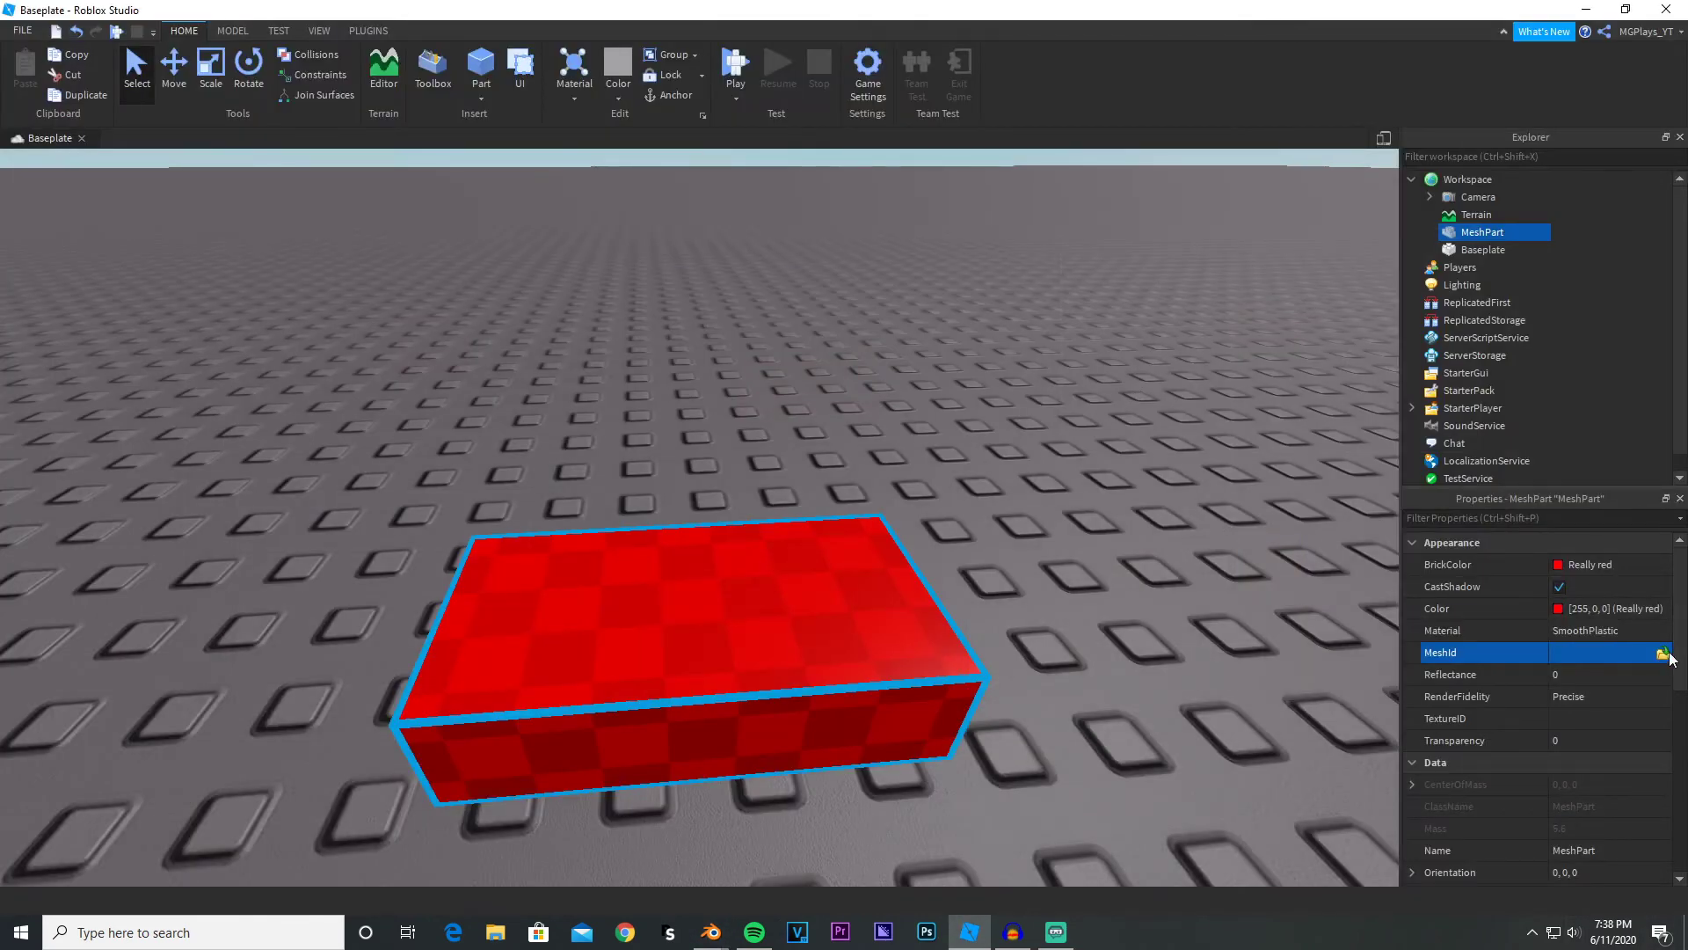
pyautogui.click(1663, 652)
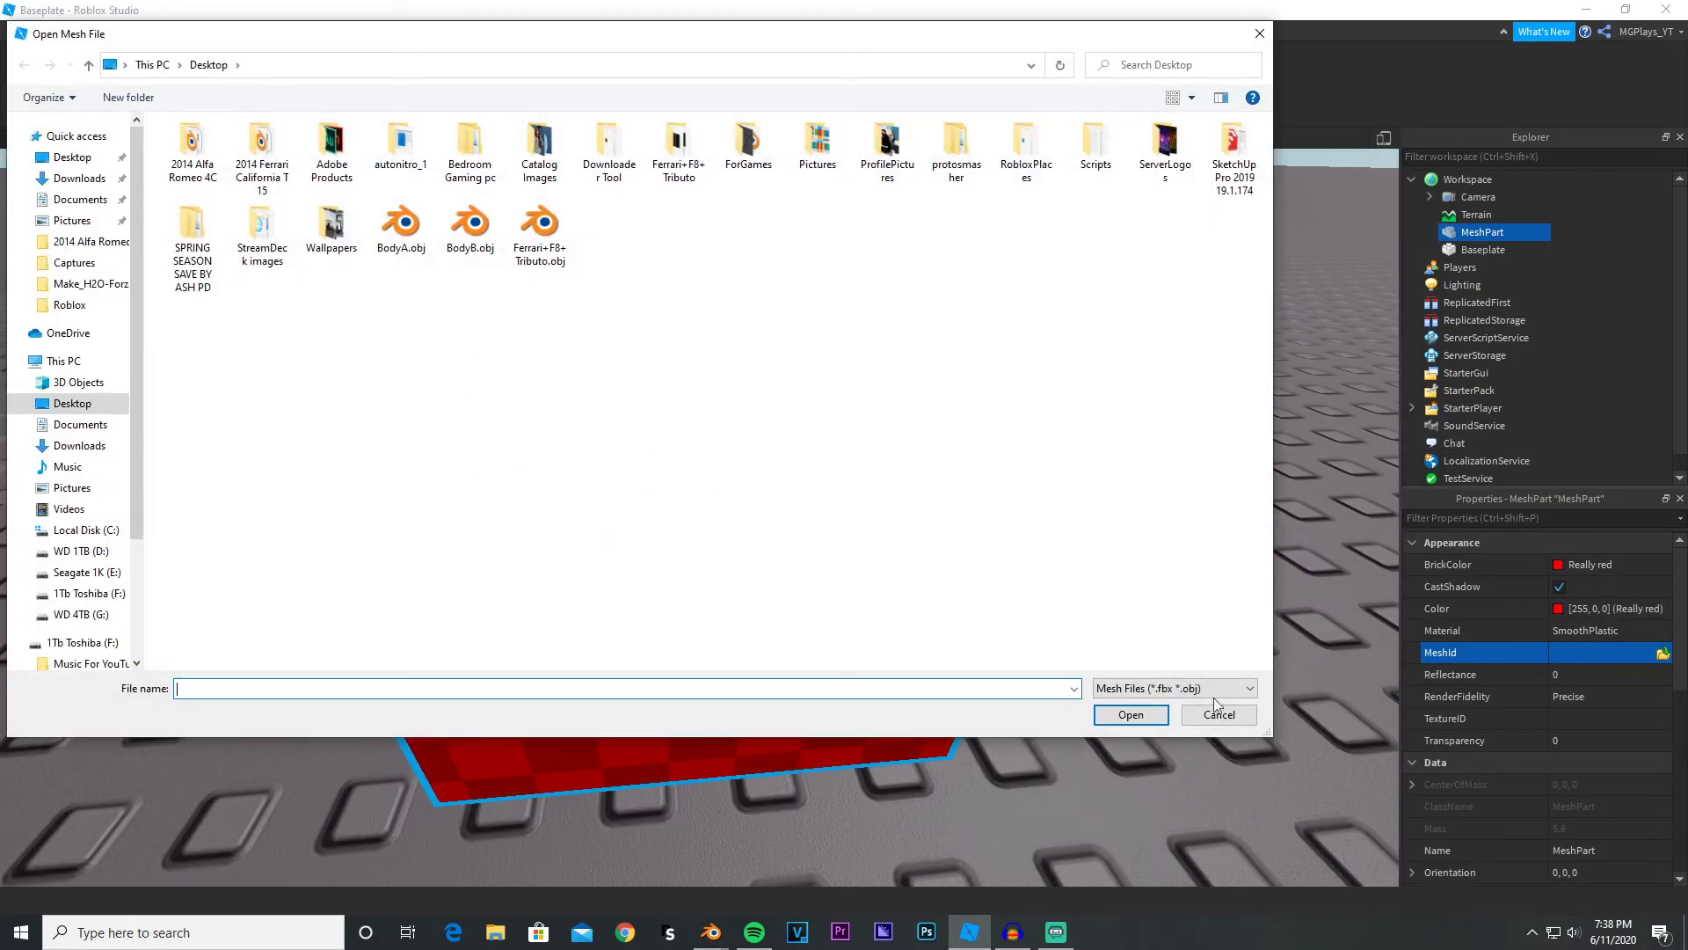
pyautogui.click(388, 251)
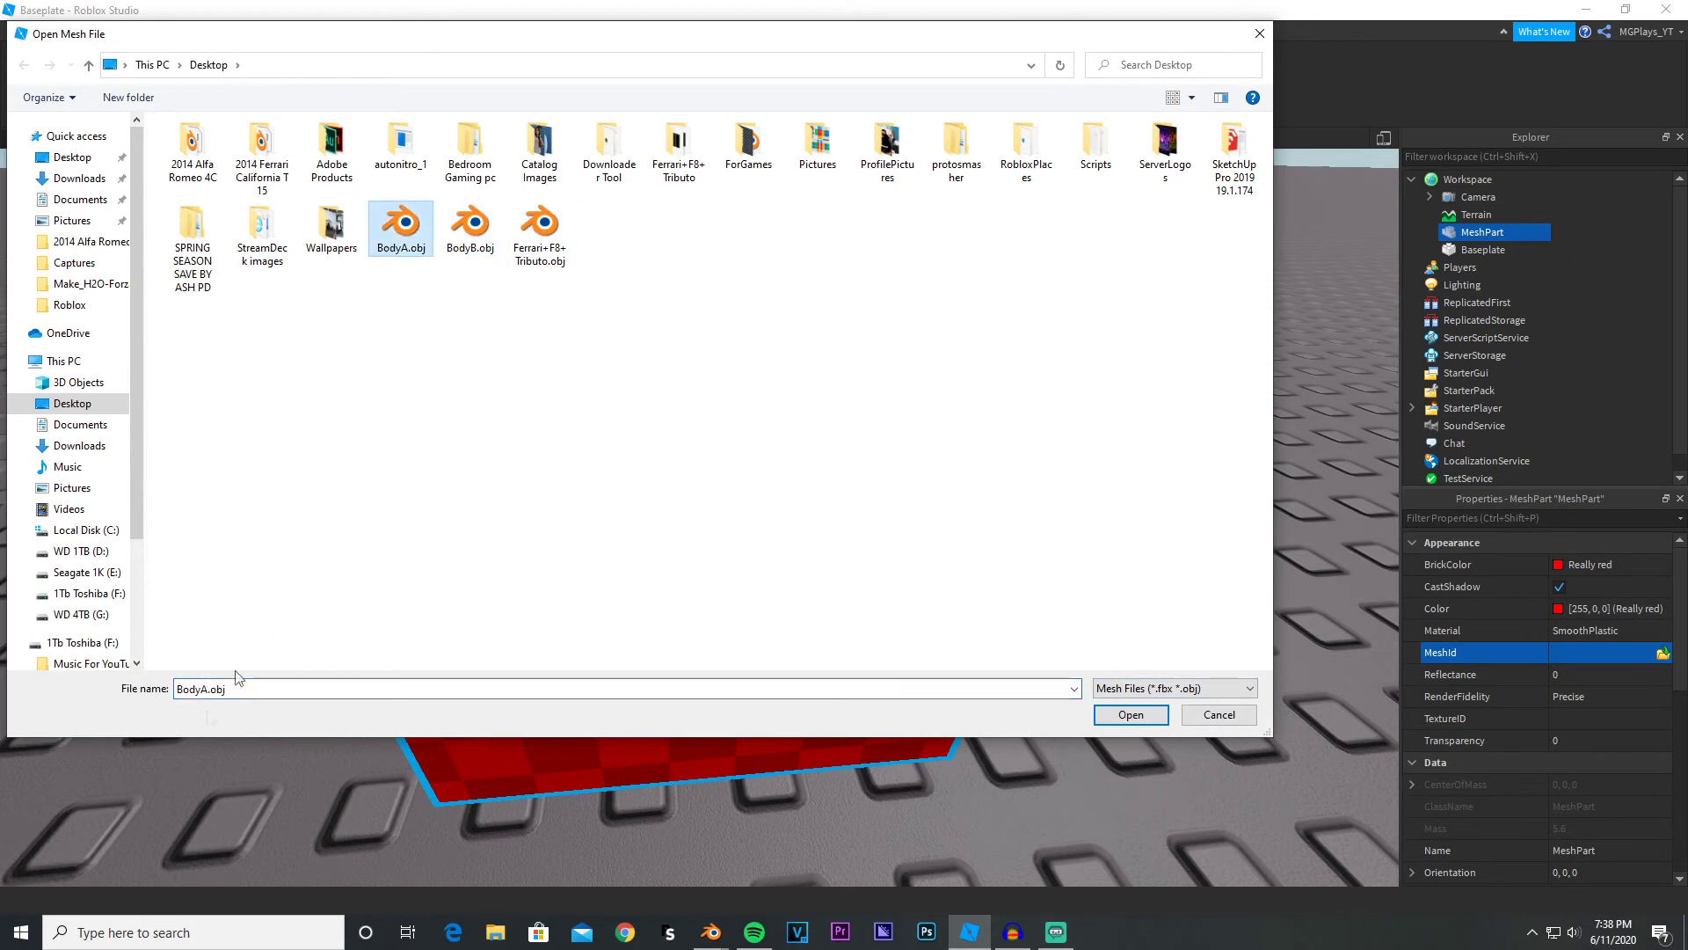
pyautogui.click(1132, 715)
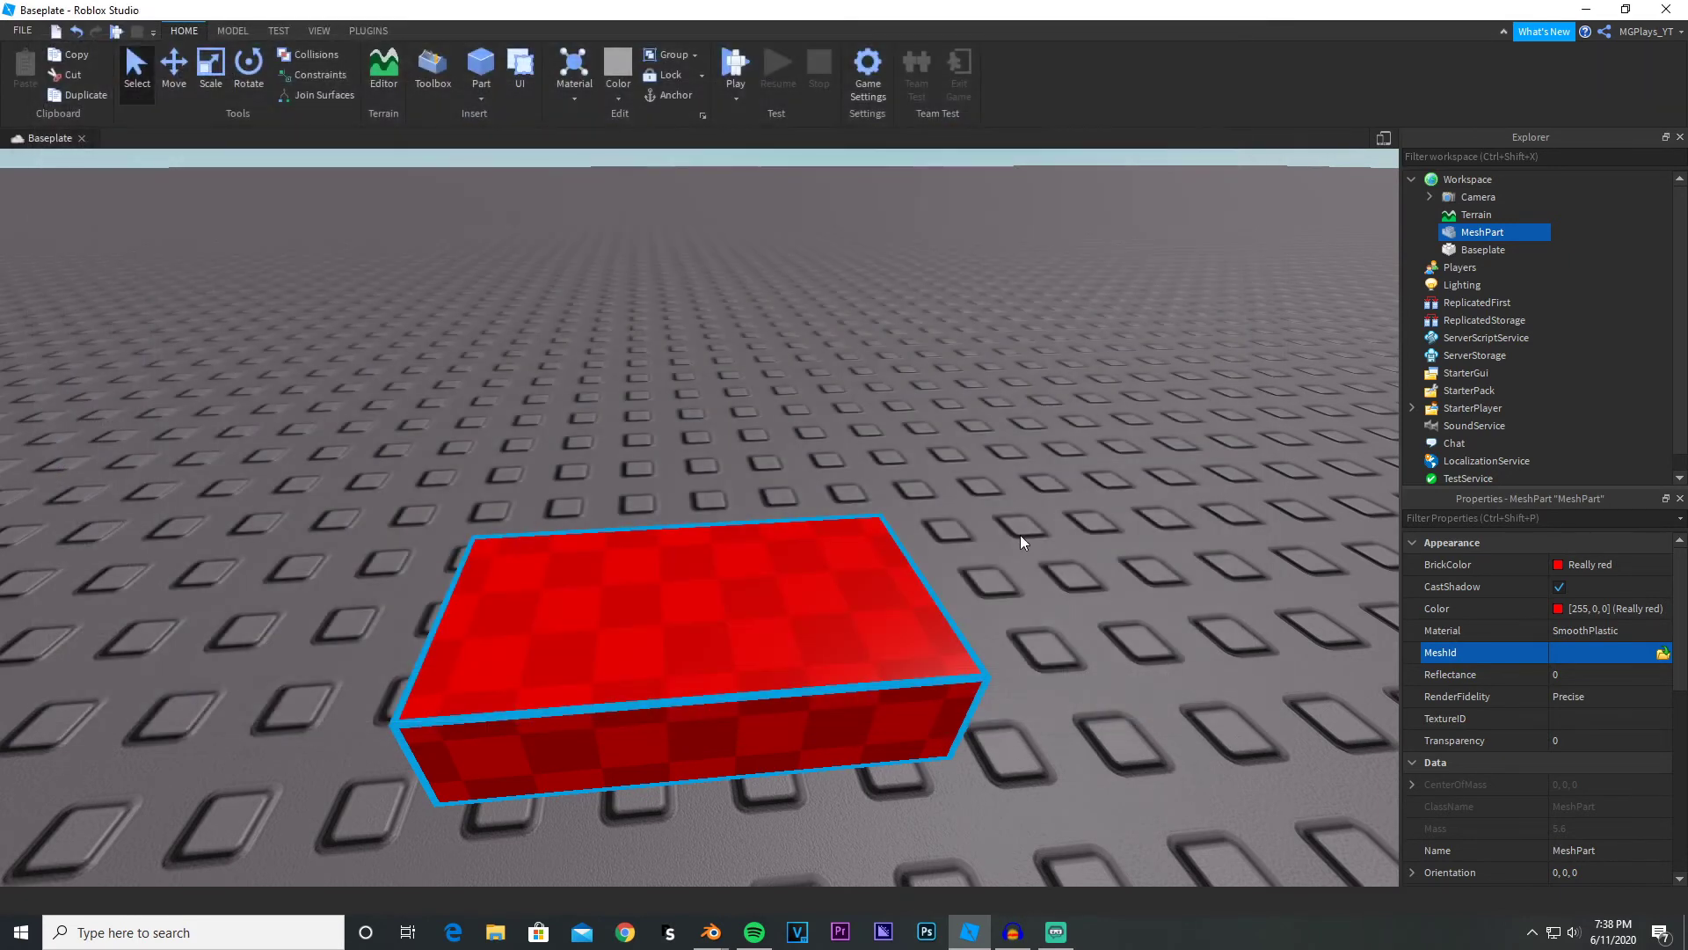
pyautogui.click(978, 475)
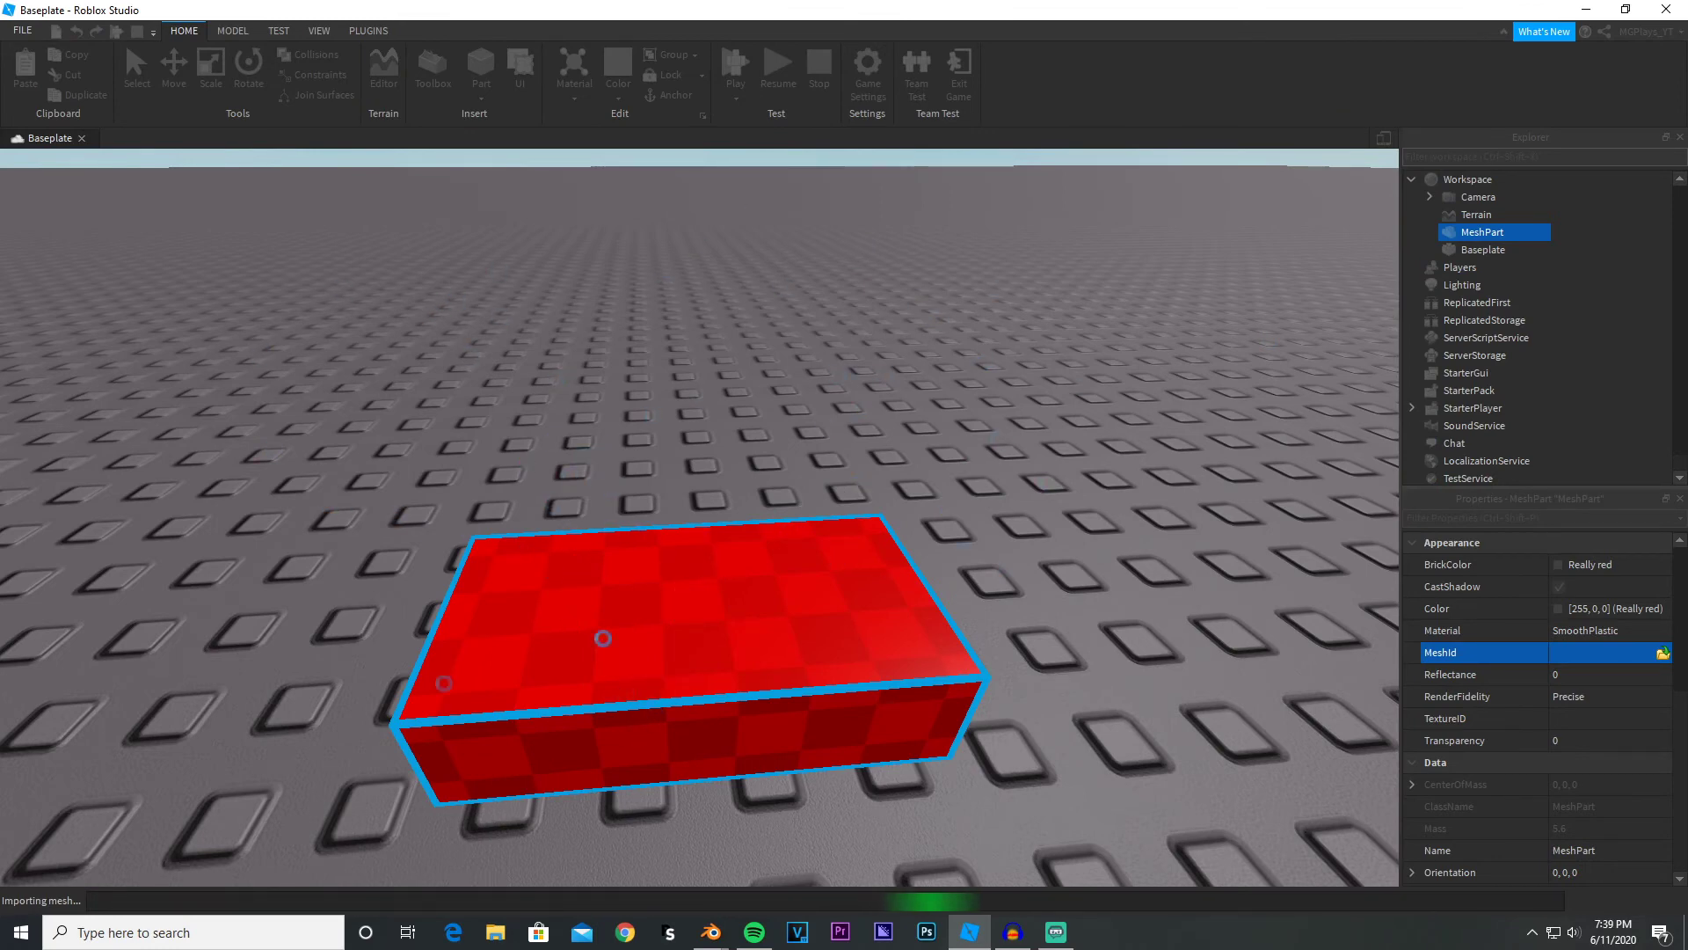
# - Inspect the loaded half-body mesh, rename the MeshPart to BodyA, and show the PLUGINS tab
pyautogui.moveTo(977, 527)
pyautogui.mouseDown(button='right')
pyautogui.moveTo(977, 463)
pyautogui.moveTo(996, 531)
pyautogui.mouseUp(button='right')
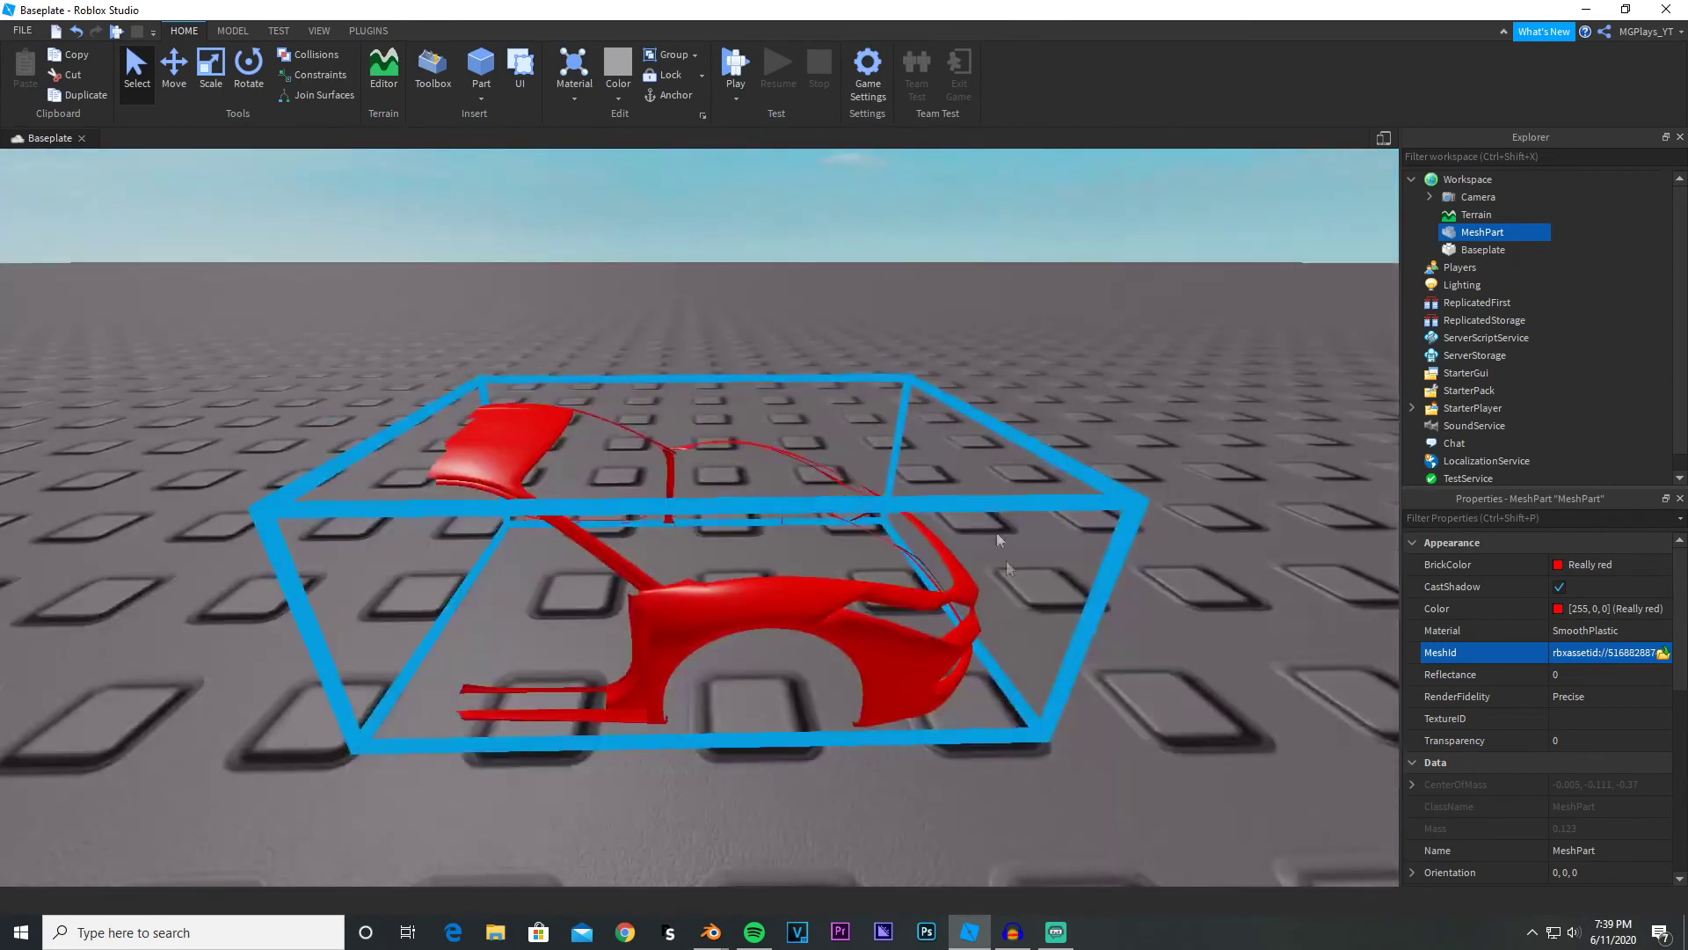
pyautogui.click(1210, 661)
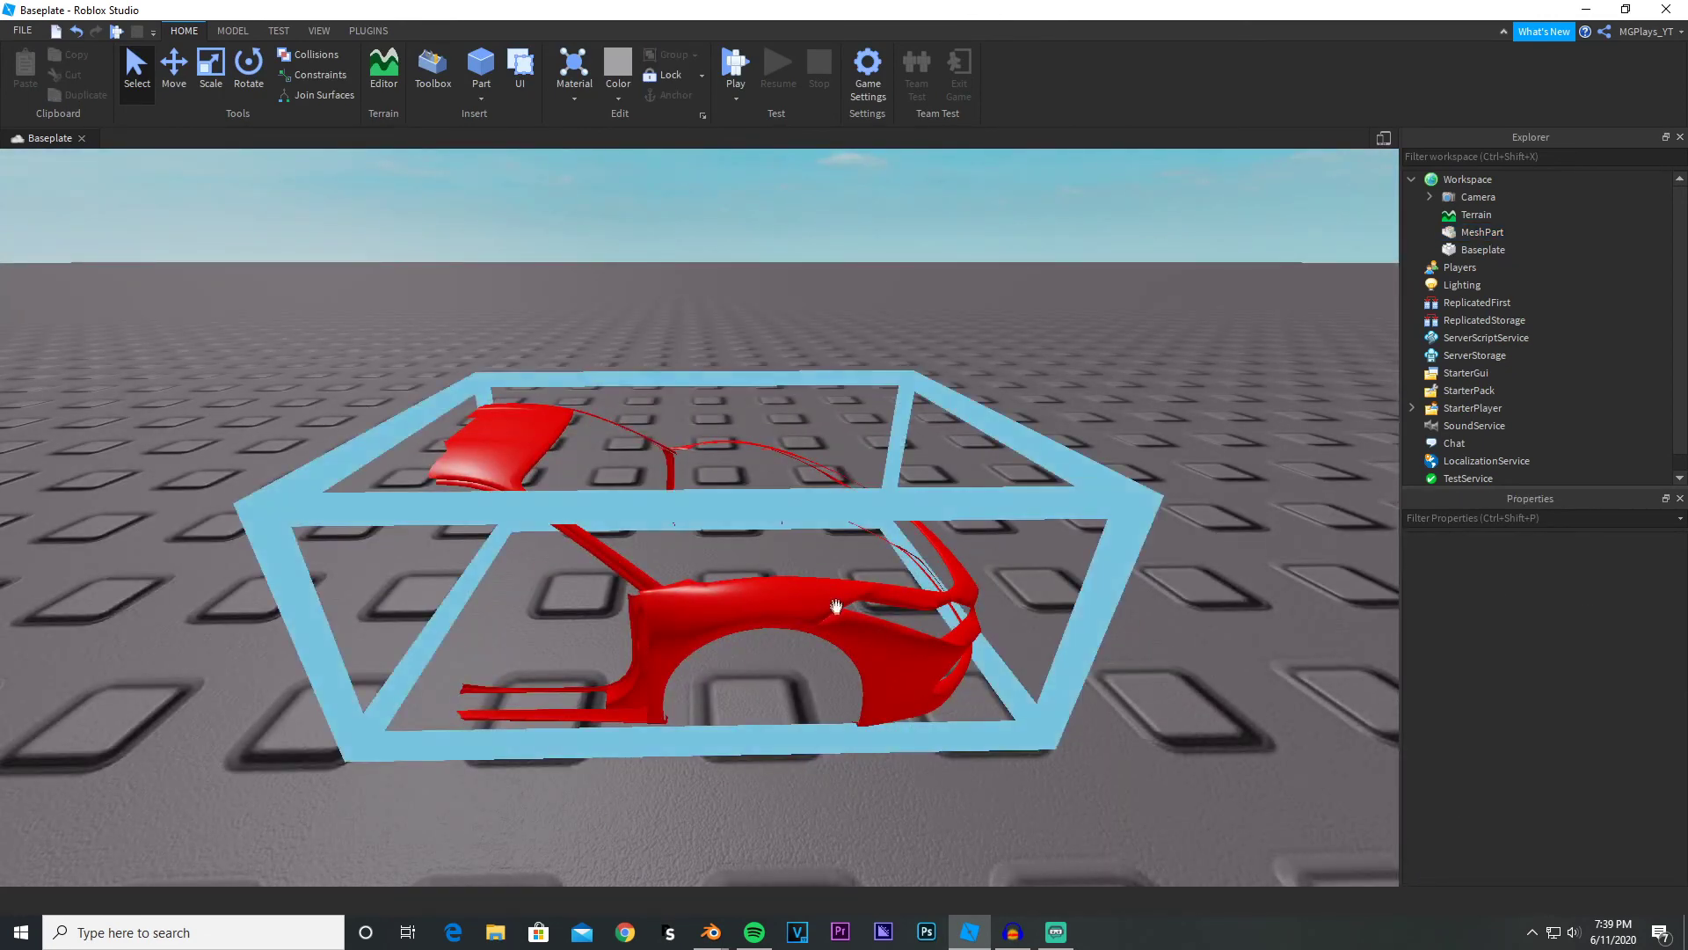
pyautogui.moveTo(897, 334); pyautogui.dragTo(893, 280, button='right')
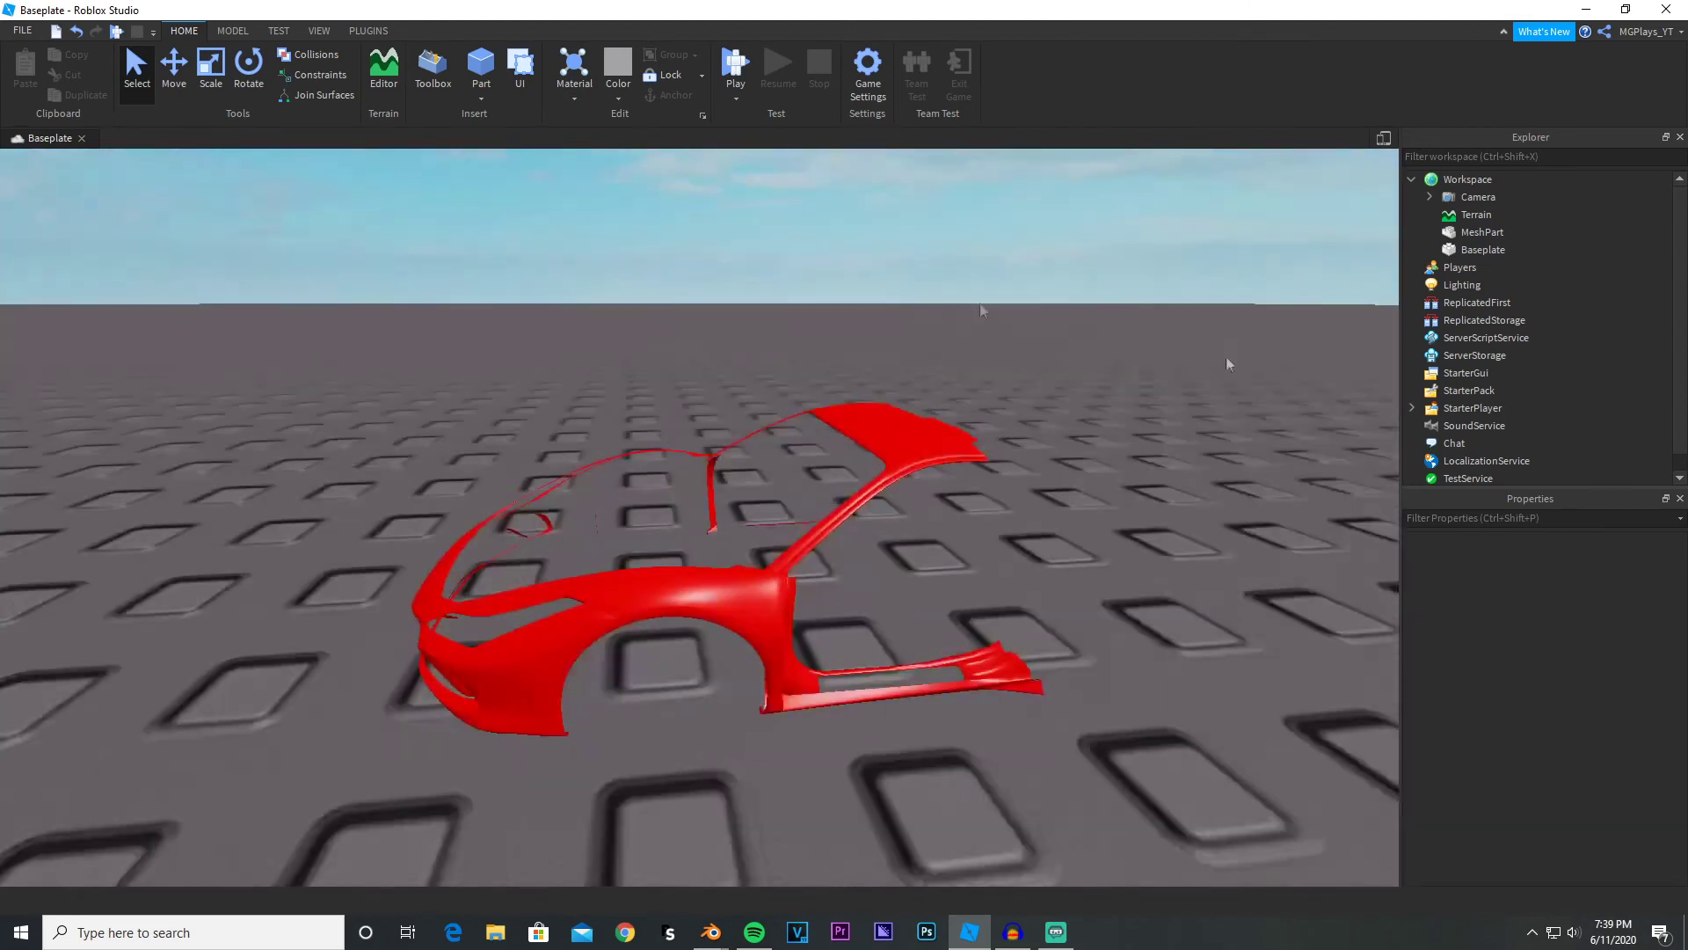
pyautogui.click(1477, 234)
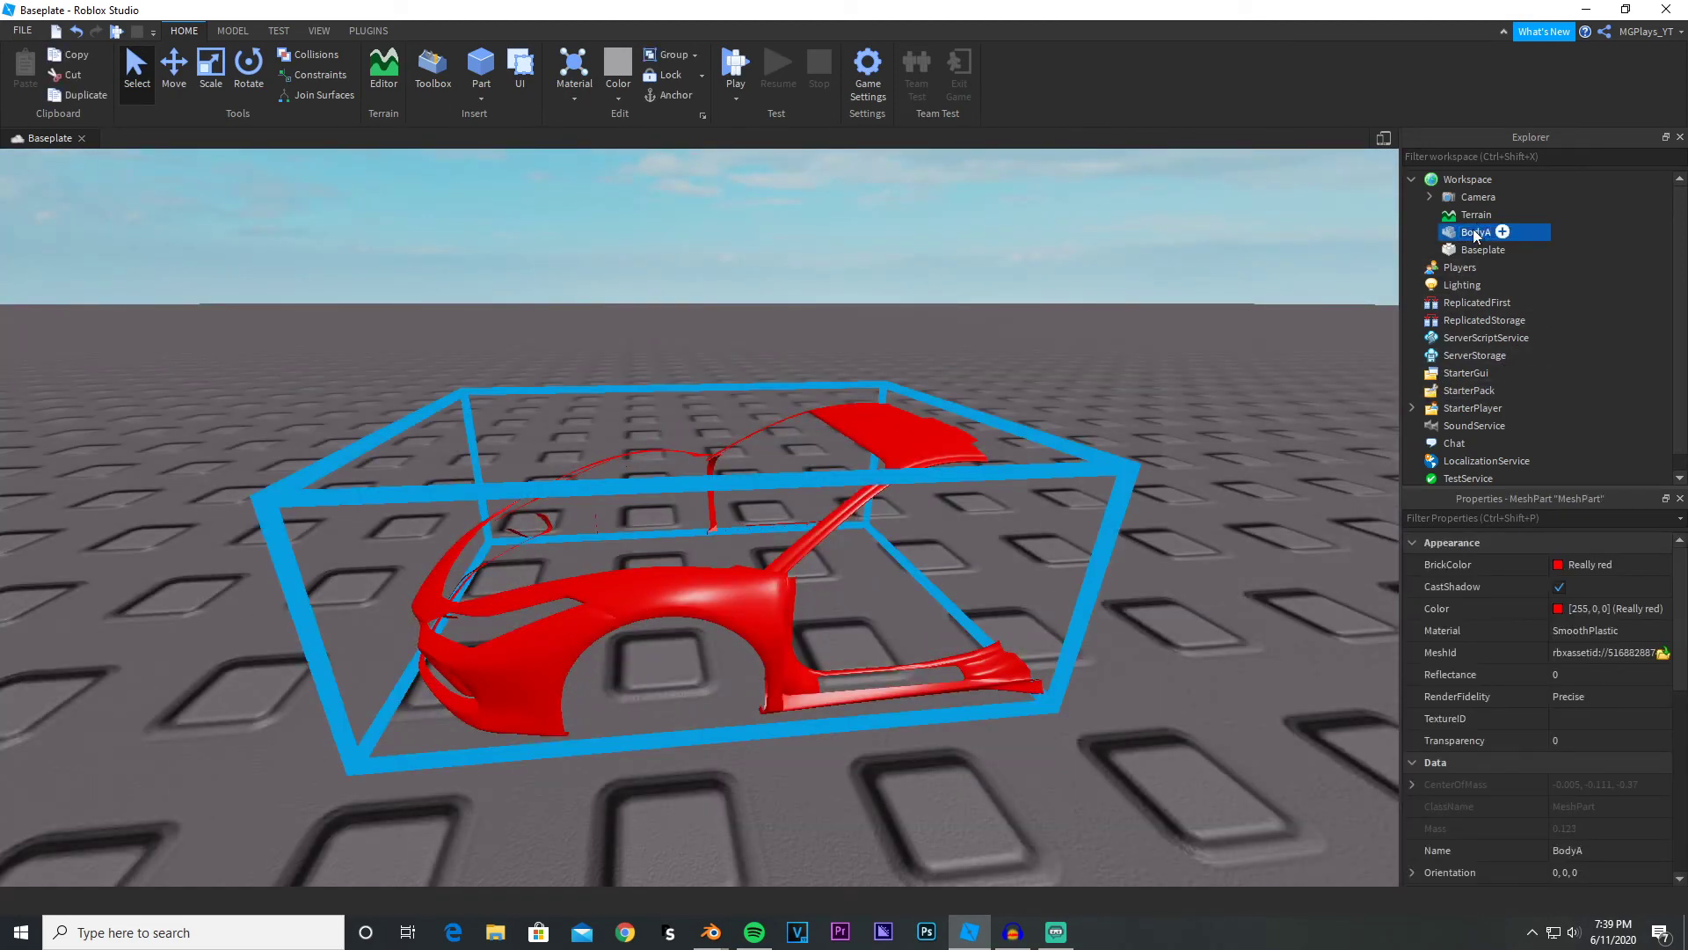
pyautogui.click(1204, 411)
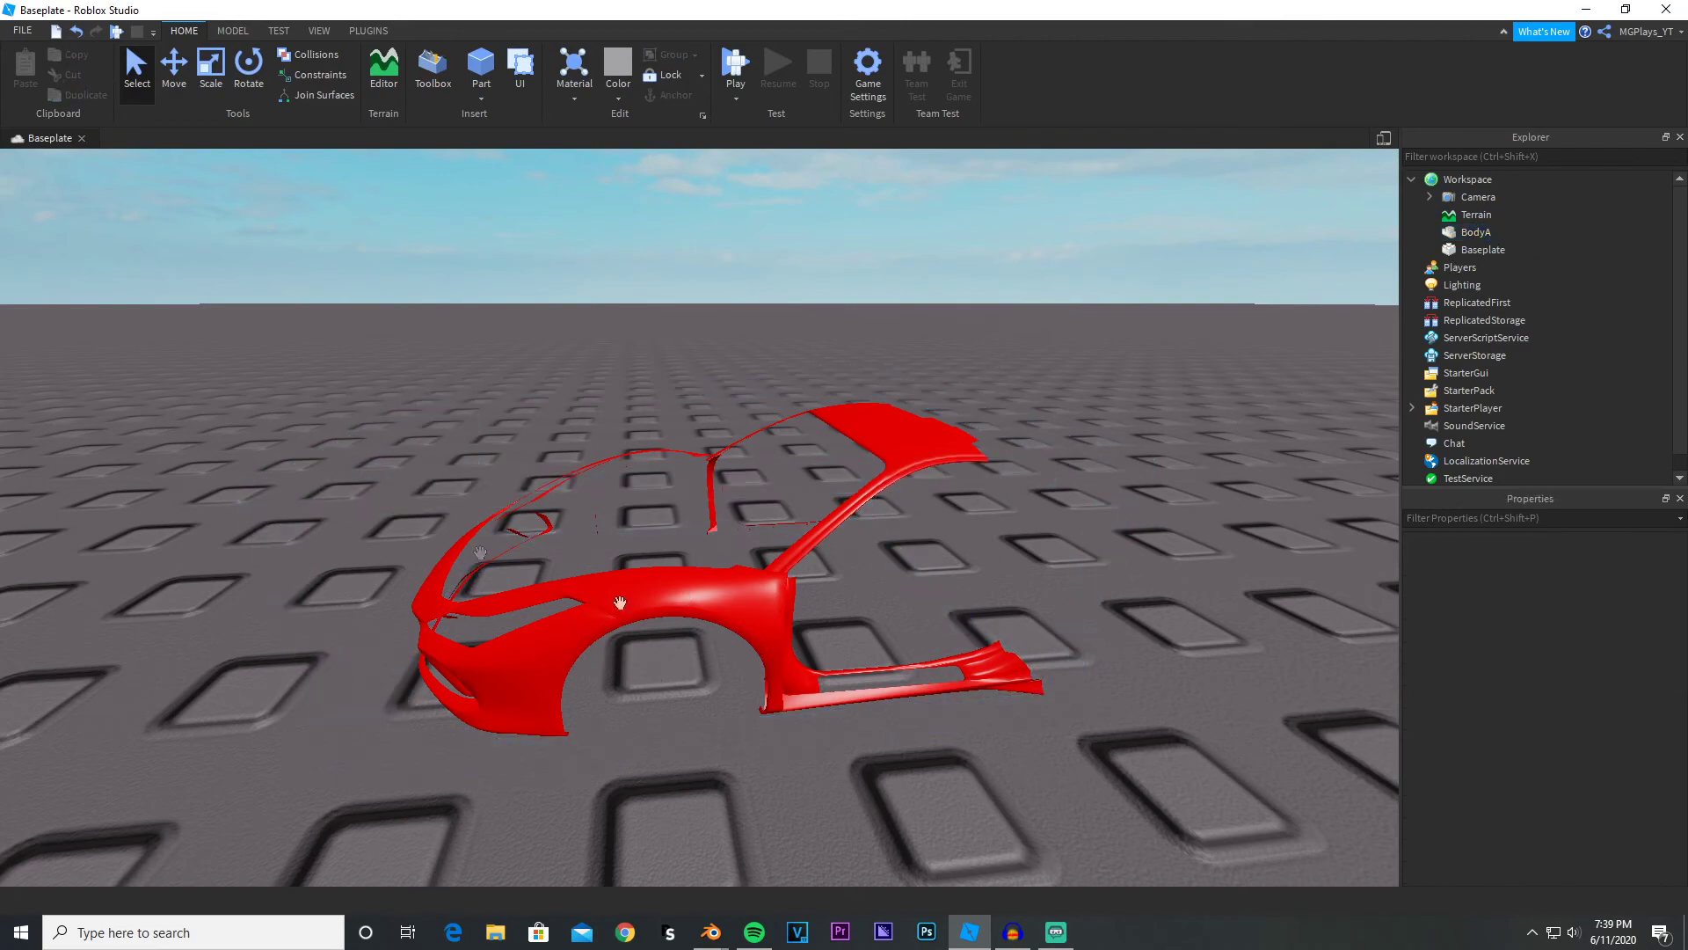
pyautogui.moveTo(751, 763)
pyautogui.mouseDown(button='right')
pyautogui.moveTo(761, 815)
pyautogui.moveTo(775, 751)
pyautogui.mouseUp(button='right')
pyautogui.click(368, 30)
pyautogui.moveTo(371, 208); pyautogui.dragTo(370, 208, button='right')
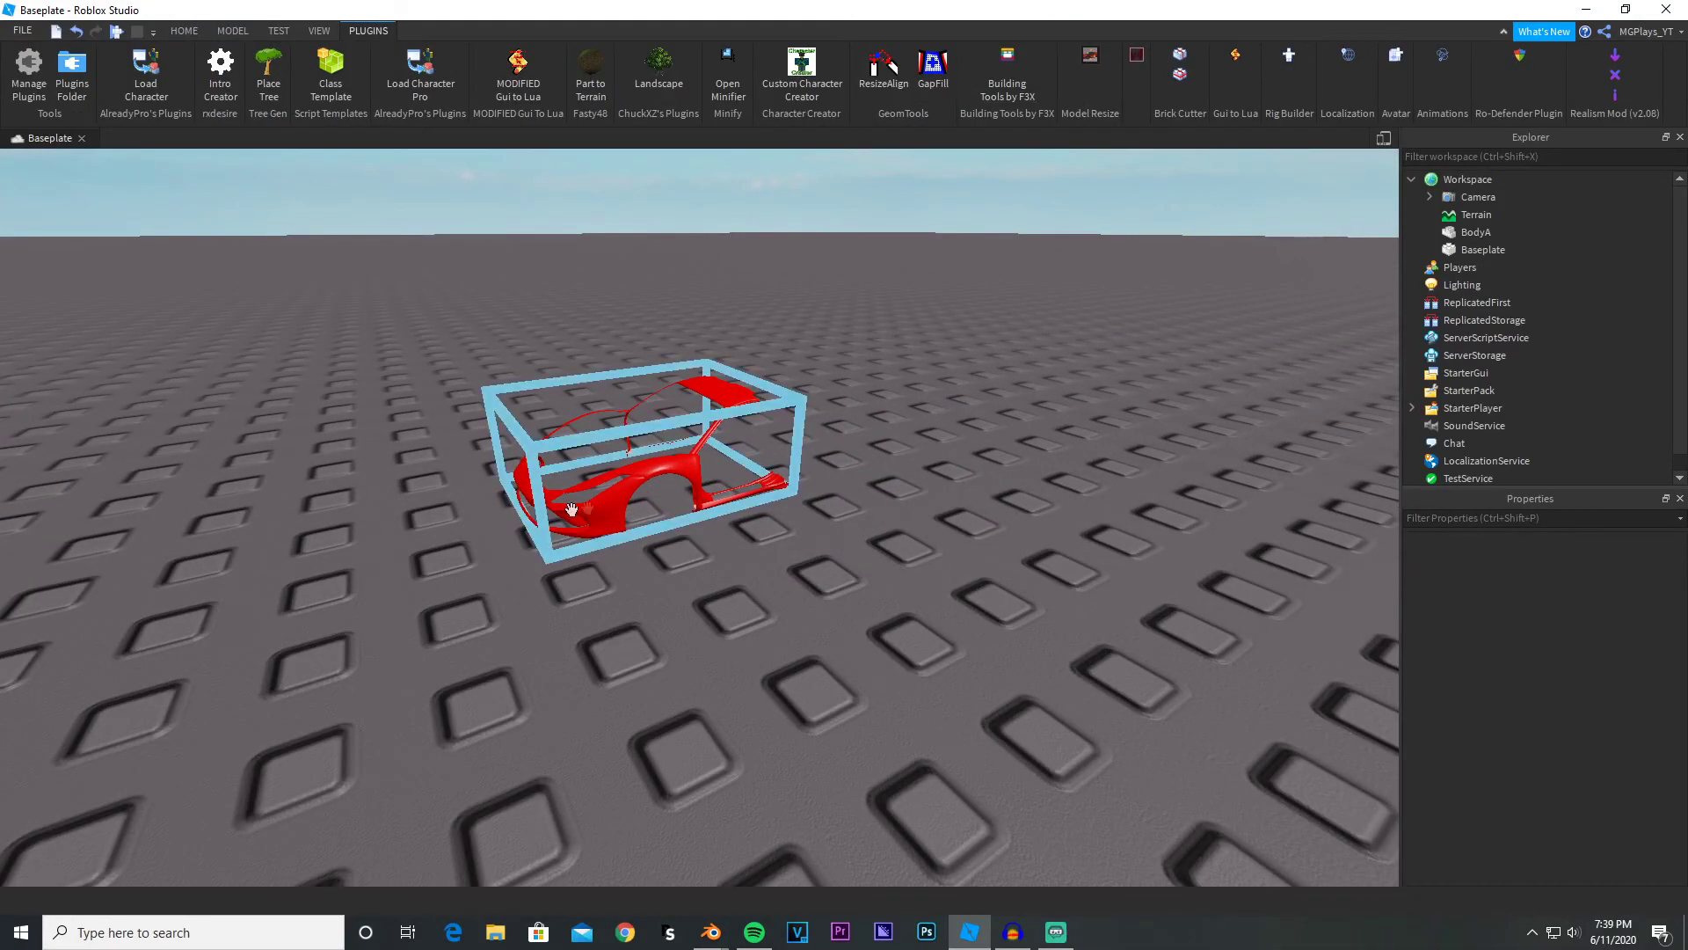
# - Select BodyA and drag its handles, shrinking it and then restoring its size
pyautogui.click(662, 440)
pyautogui.press('f')
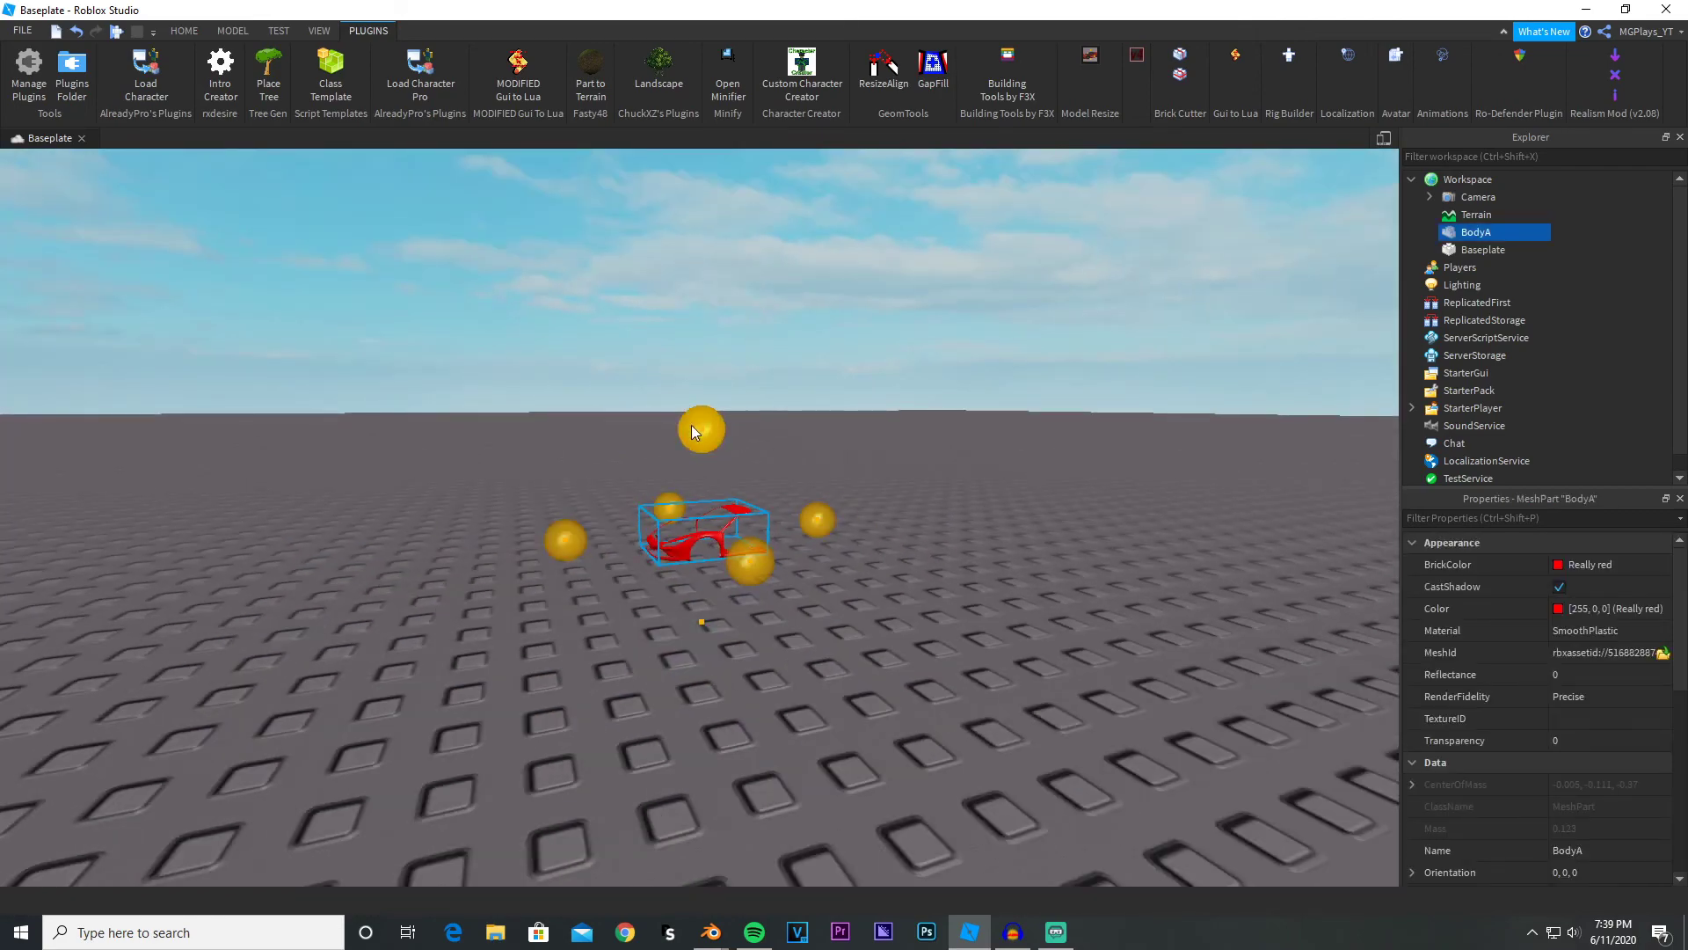
pyautogui.scroll(5, 691, 427)
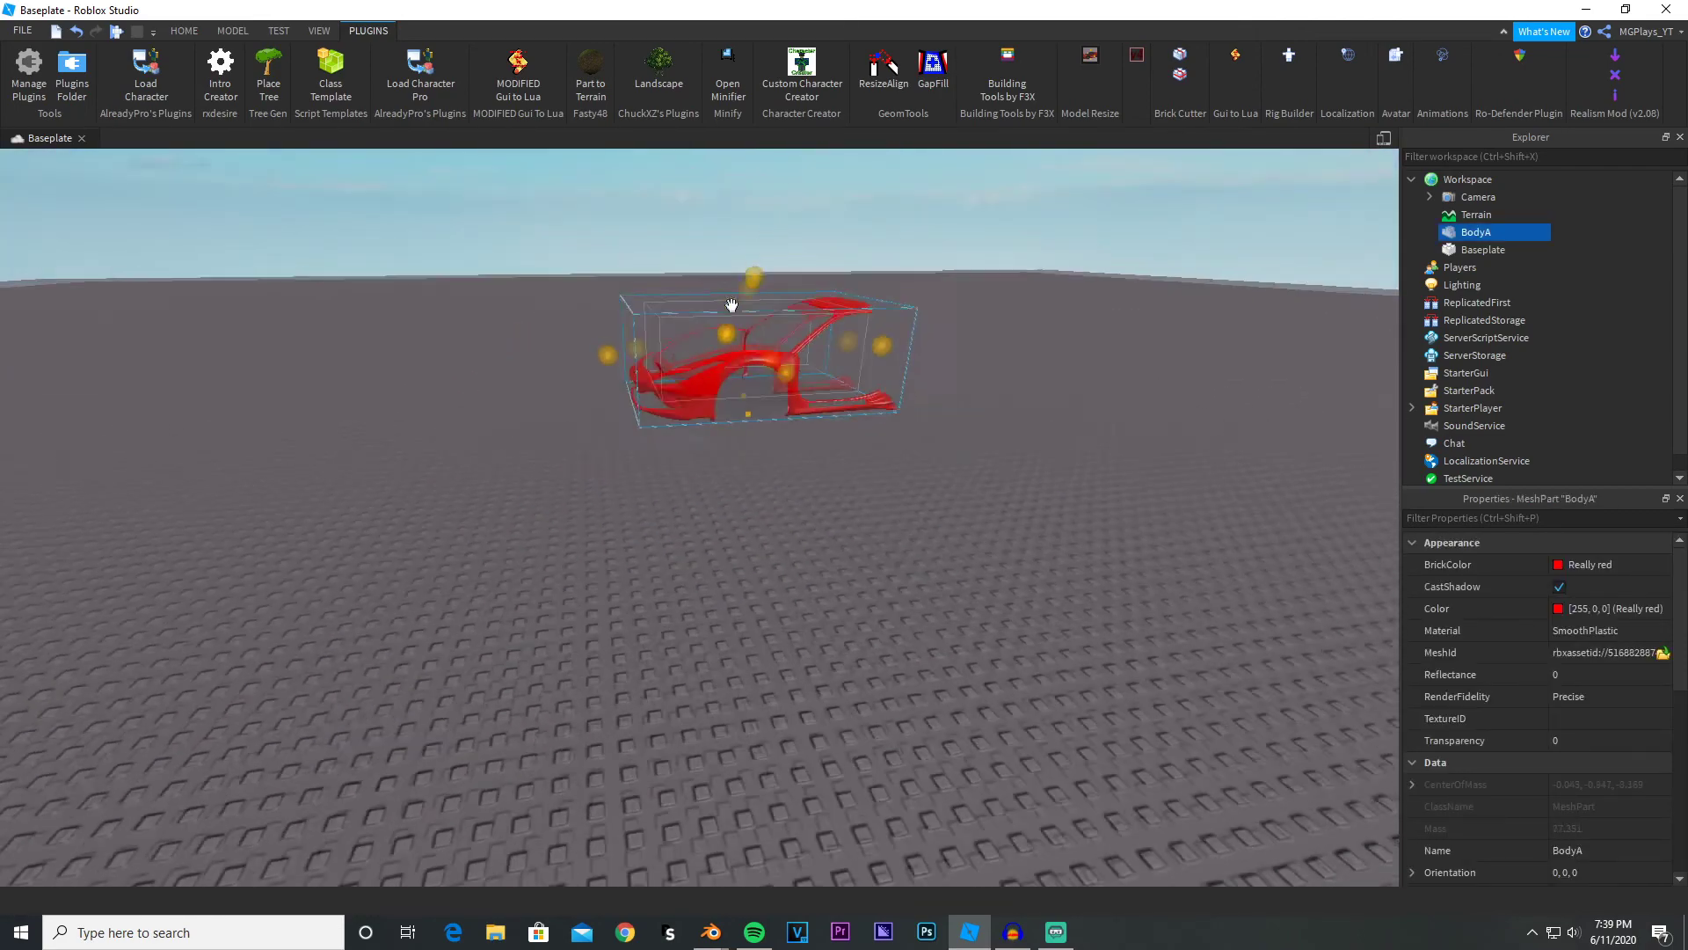
pyautogui.moveTo(732, 303); pyautogui.dragTo(733, 339)
pyautogui.moveTo(733, 340); pyautogui.dragTo(735, 351, button='right')
pyautogui.moveTo(735, 351); pyautogui.dragTo(823, 286)
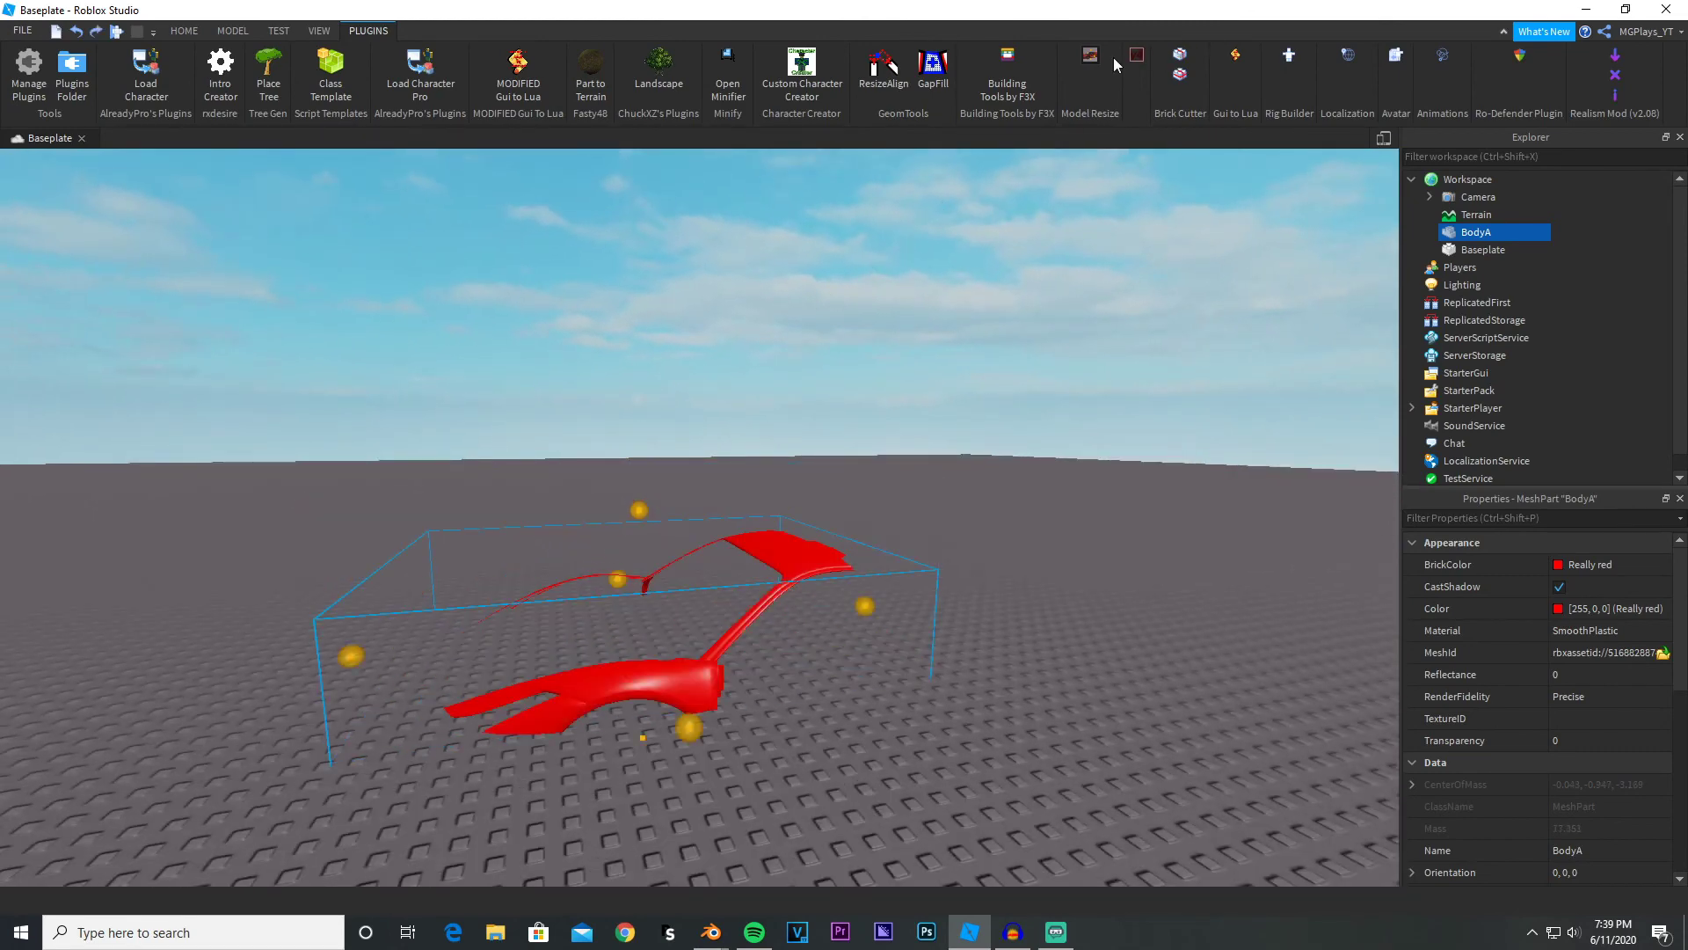
pyautogui.click(1090, 55)
# - With the Model Scale tool, enlarge BodyA, undoing an unwanted vertical stretch first
pyautogui.click(233, 30)
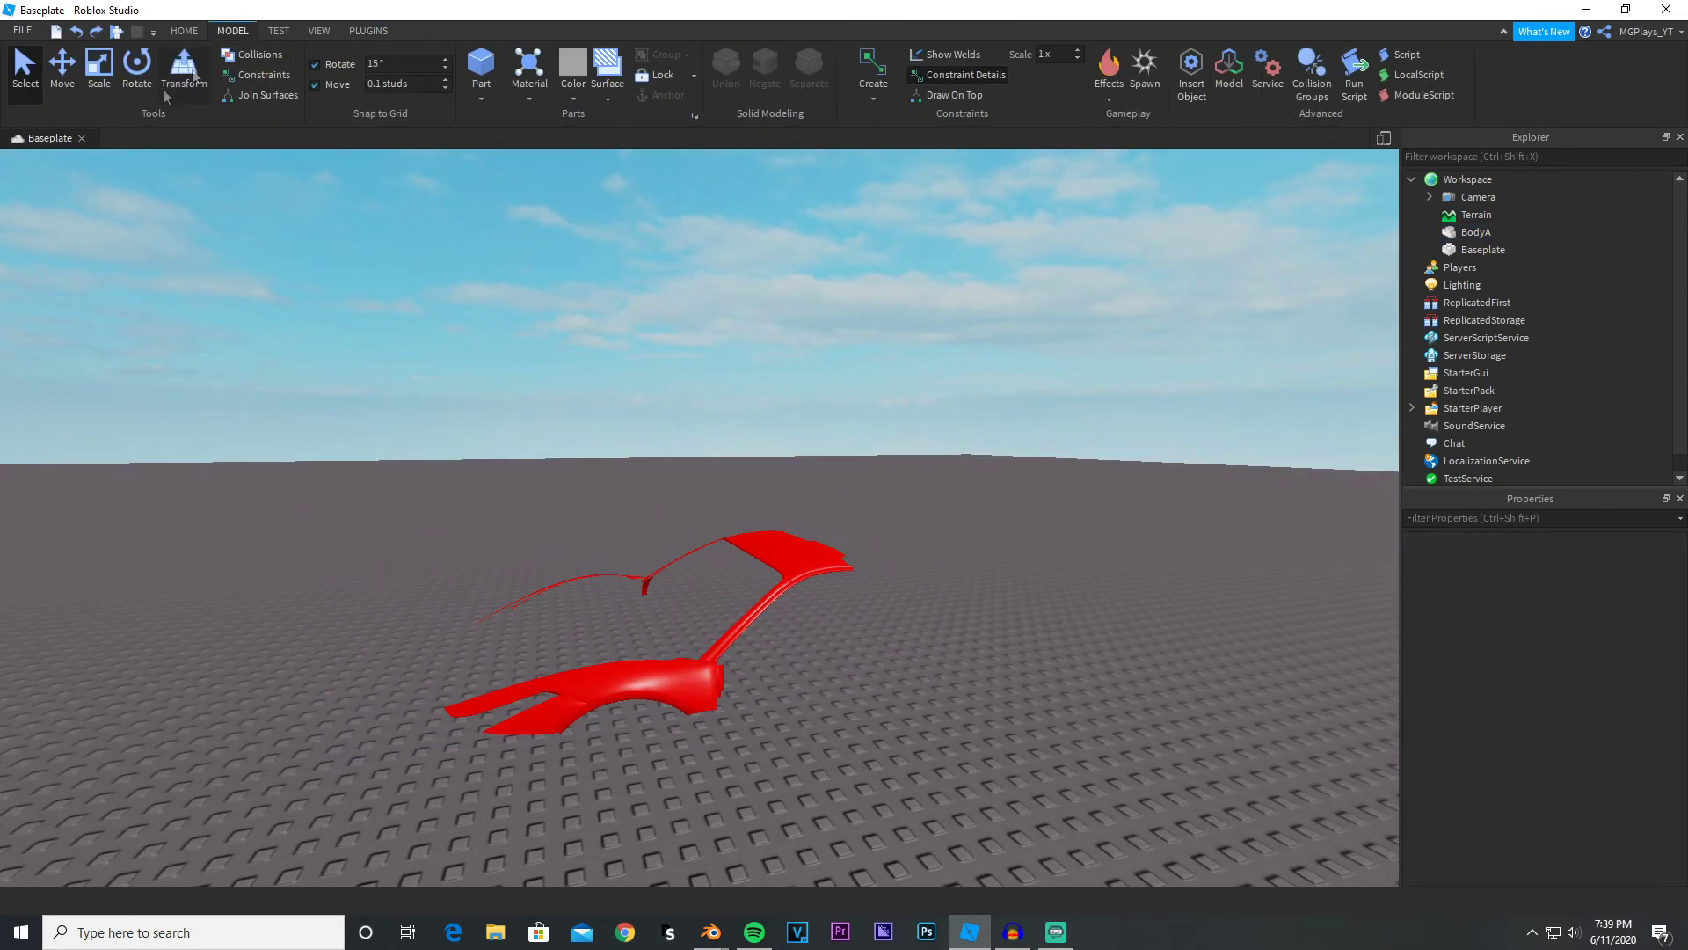
pyautogui.click(113, 81)
pyautogui.click(546, 678)
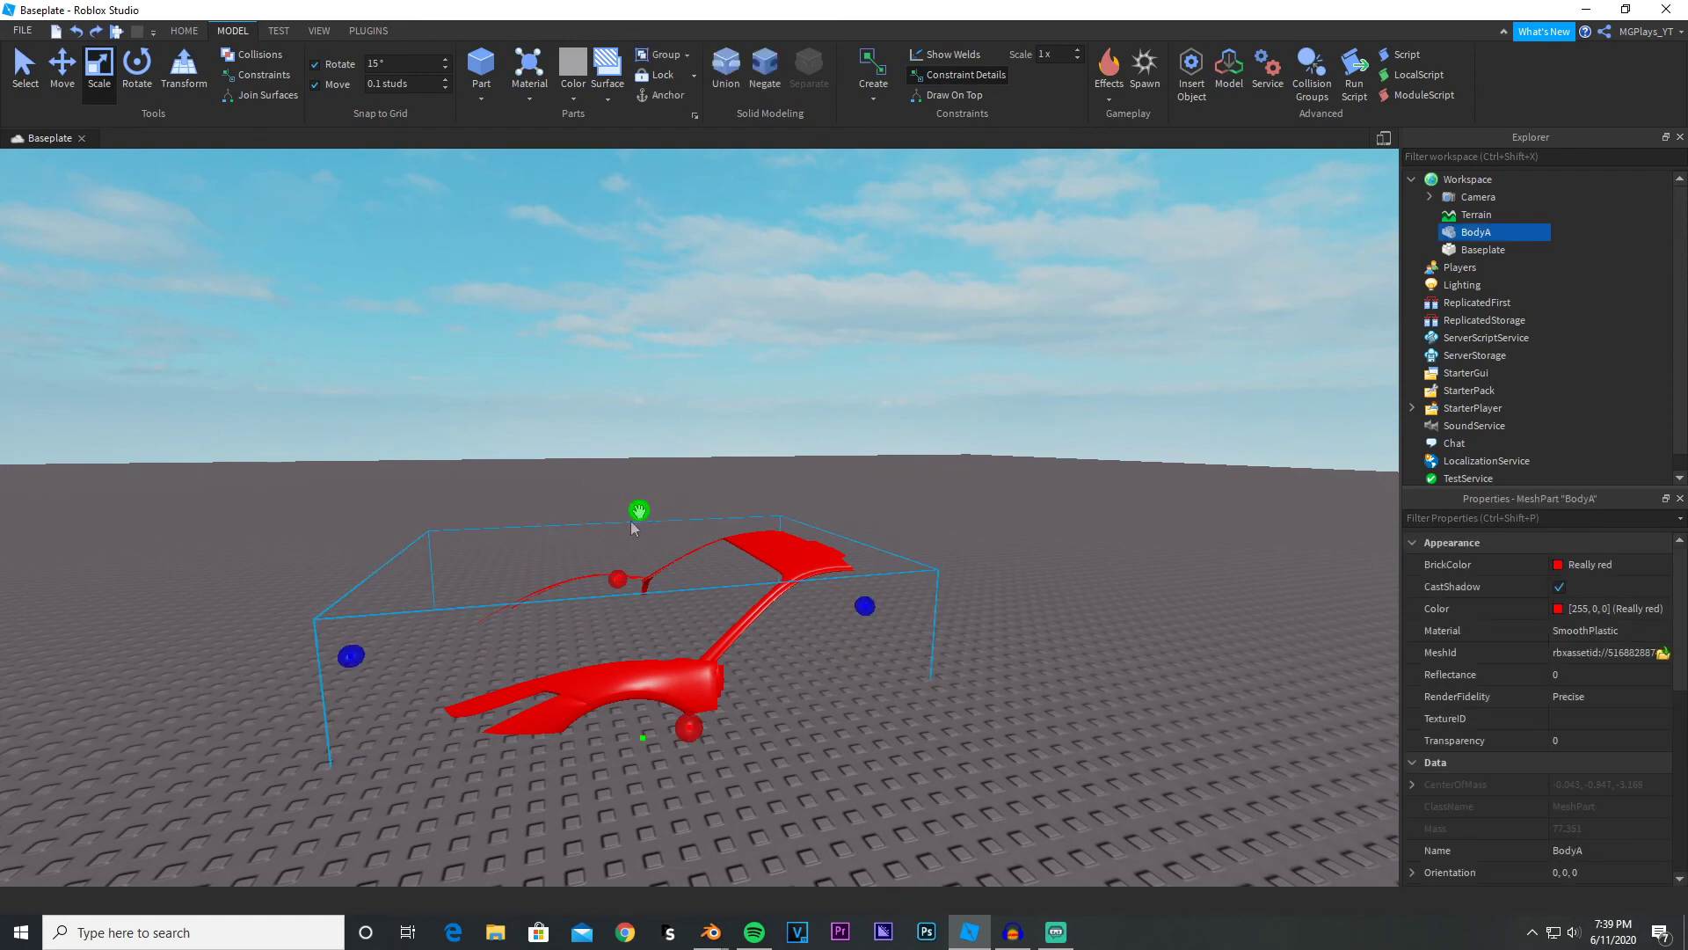
pyautogui.moveTo(638, 510); pyautogui.dragTo(694, 422)
pyautogui.hotkey('ctrl', 'z')
pyautogui.hotkey('ctrl', 'y')
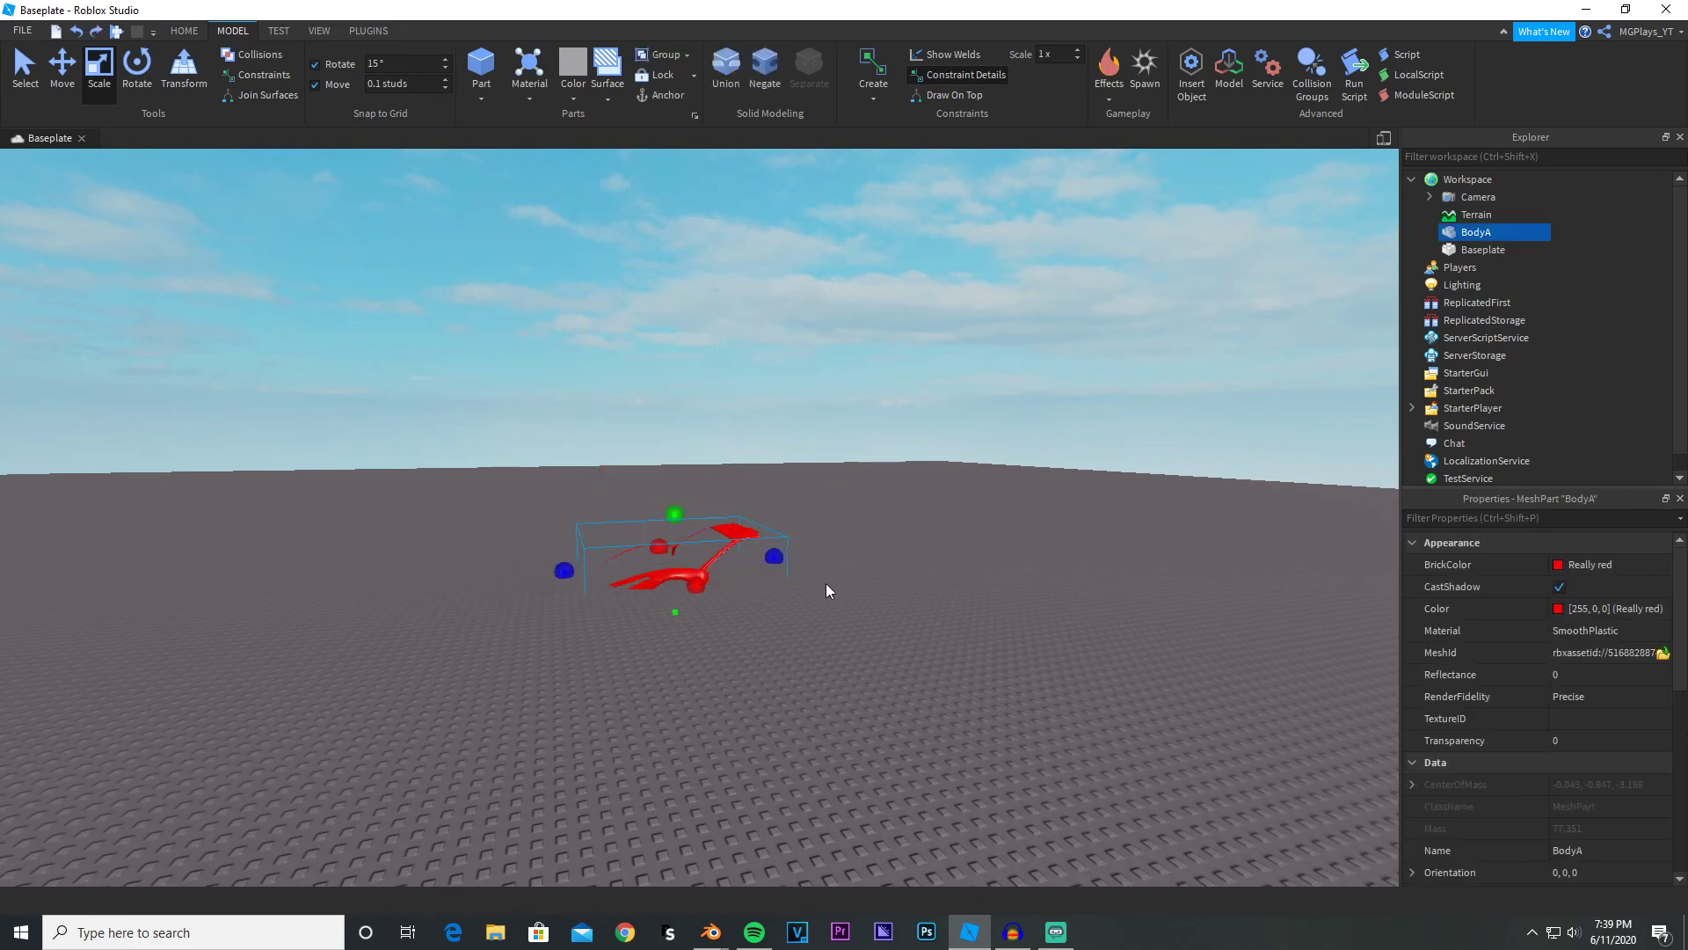
pyautogui.scroll(3, 761, 595)
pyautogui.hotkey('ctrl', 'z')
pyautogui.scroll(2, 670, 560)
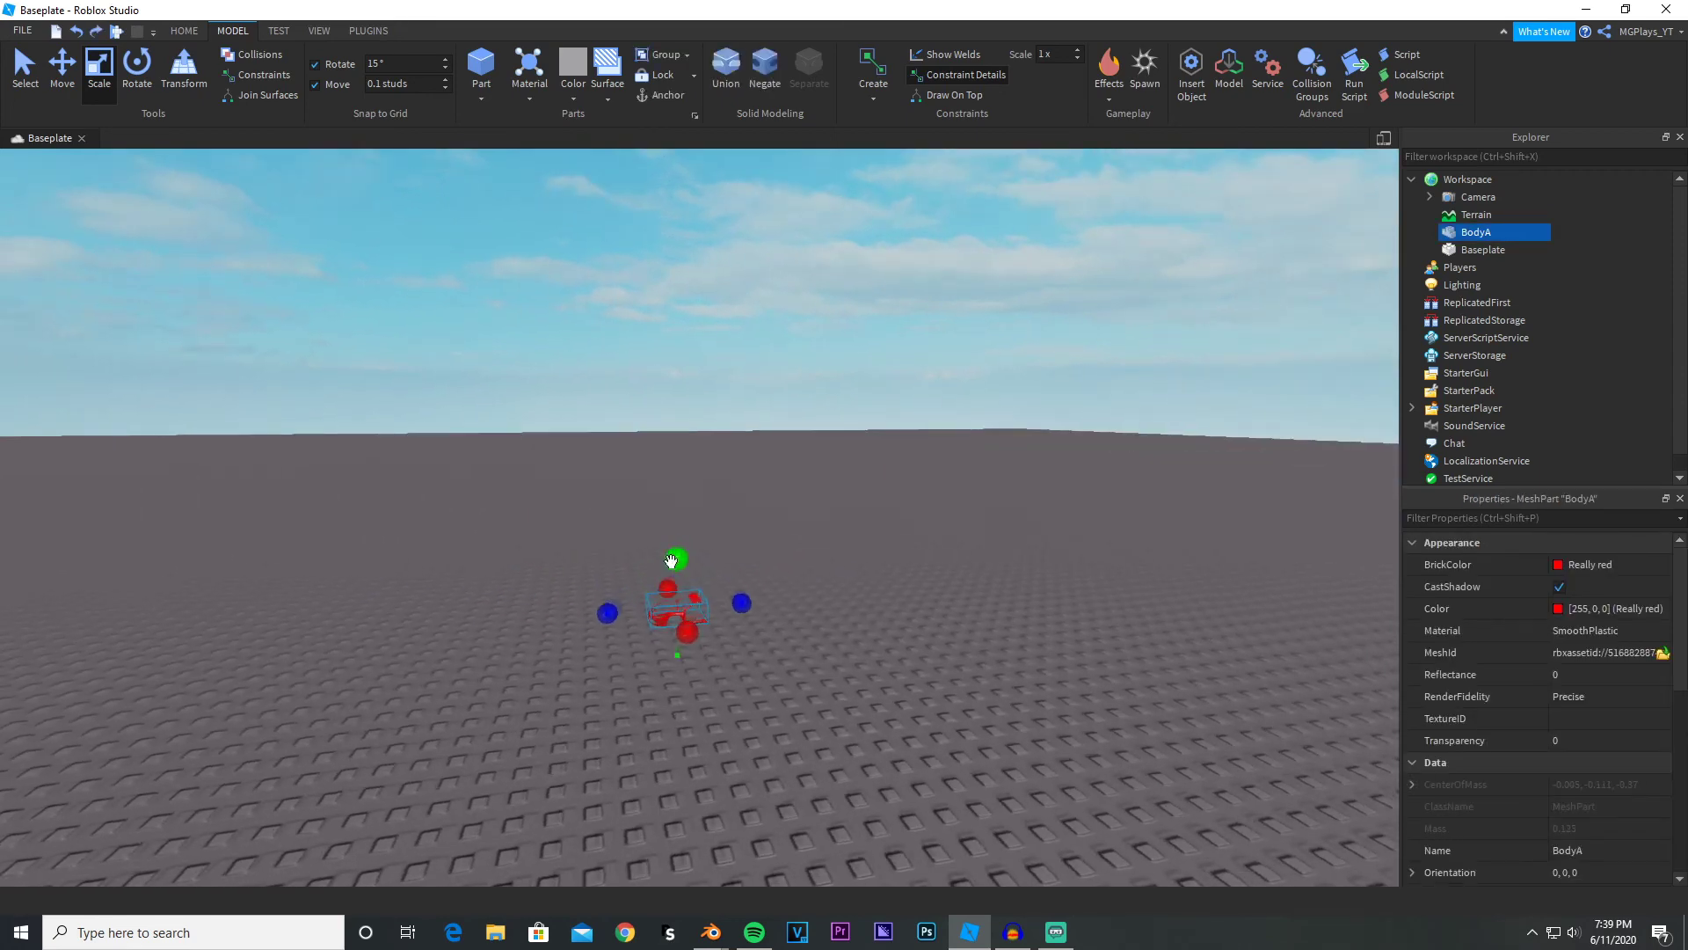
pyautogui.moveTo(671, 560); pyautogui.dragTo(787, 318)
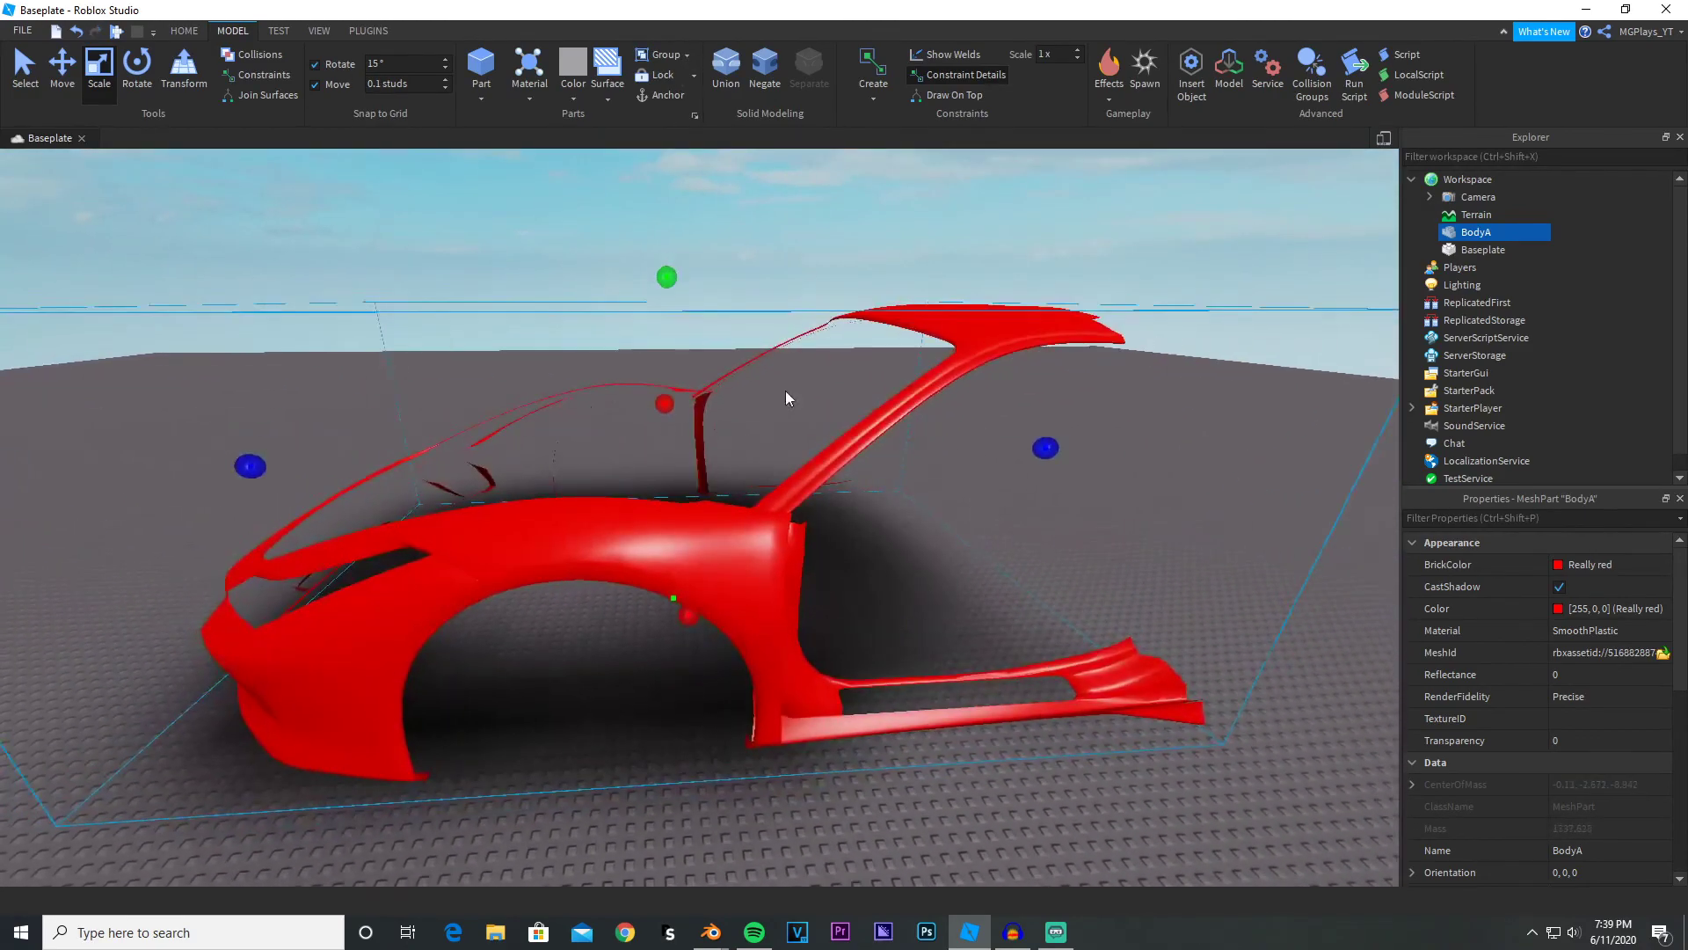
# - Reselect BodyA and drag its green Y scale handle to enlarge it further
pyautogui.scroll(5, 785, 396)
pyautogui.scroll(-5, 834, 509)
pyautogui.scroll(-3, 738, 493)
pyautogui.click(640, 686)
pyautogui.moveTo(640, 686); pyautogui.dragTo(659, 542, button='middle')
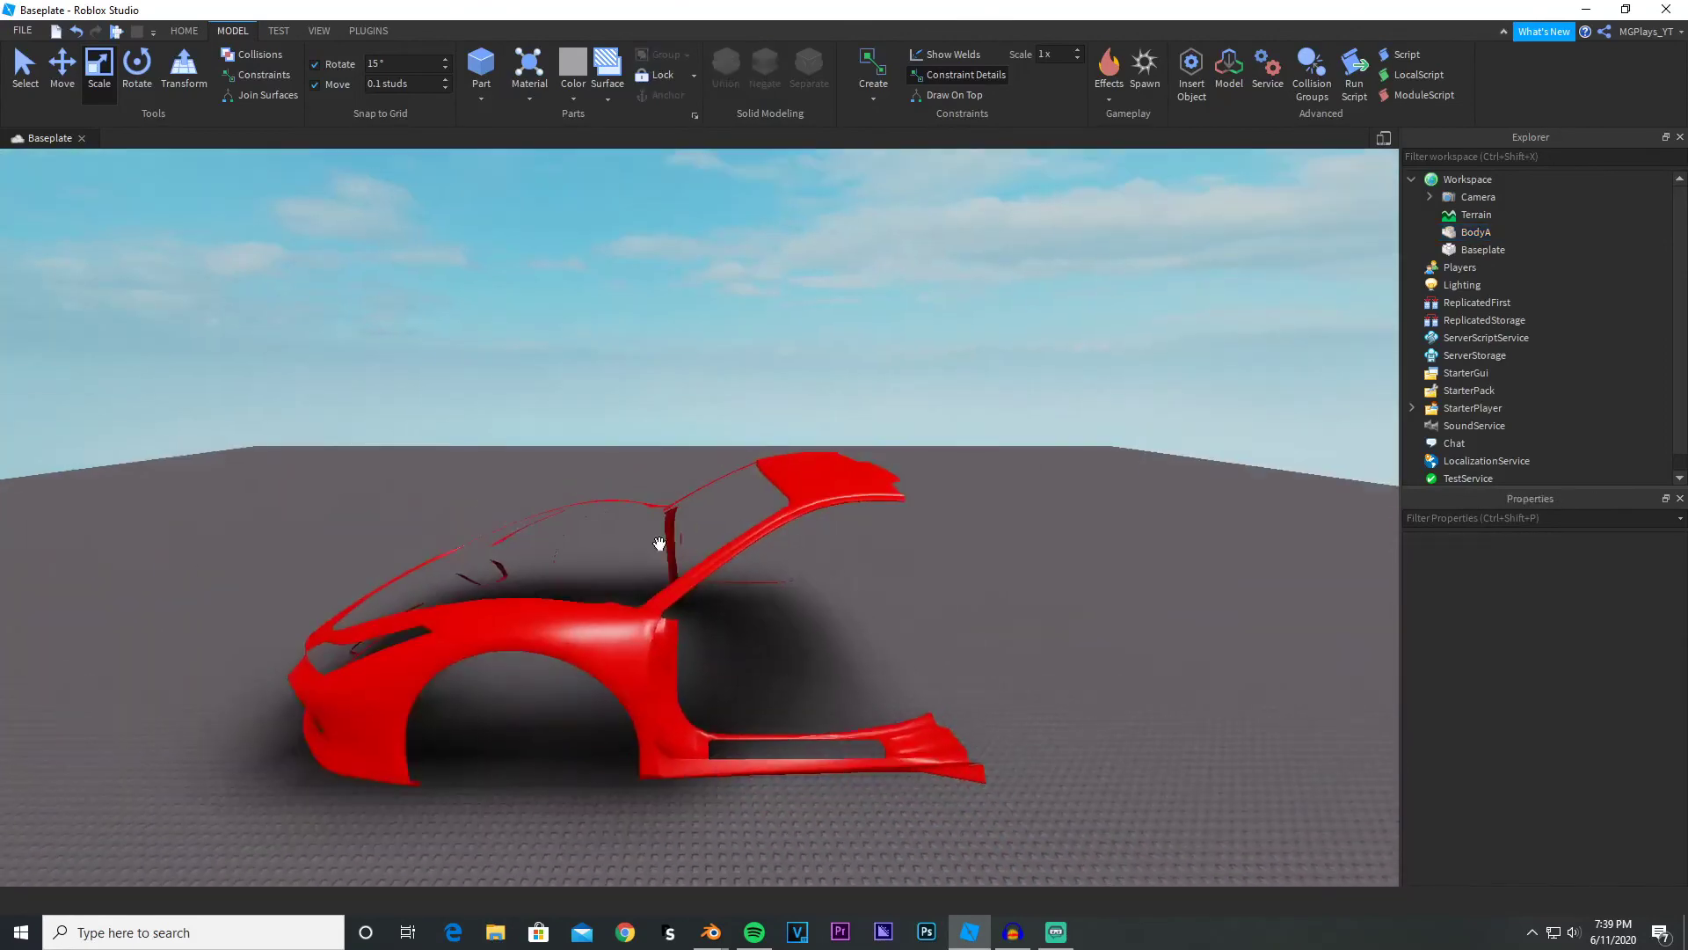
pyautogui.scroll(-3, 659, 542)
pyautogui.click(735, 499)
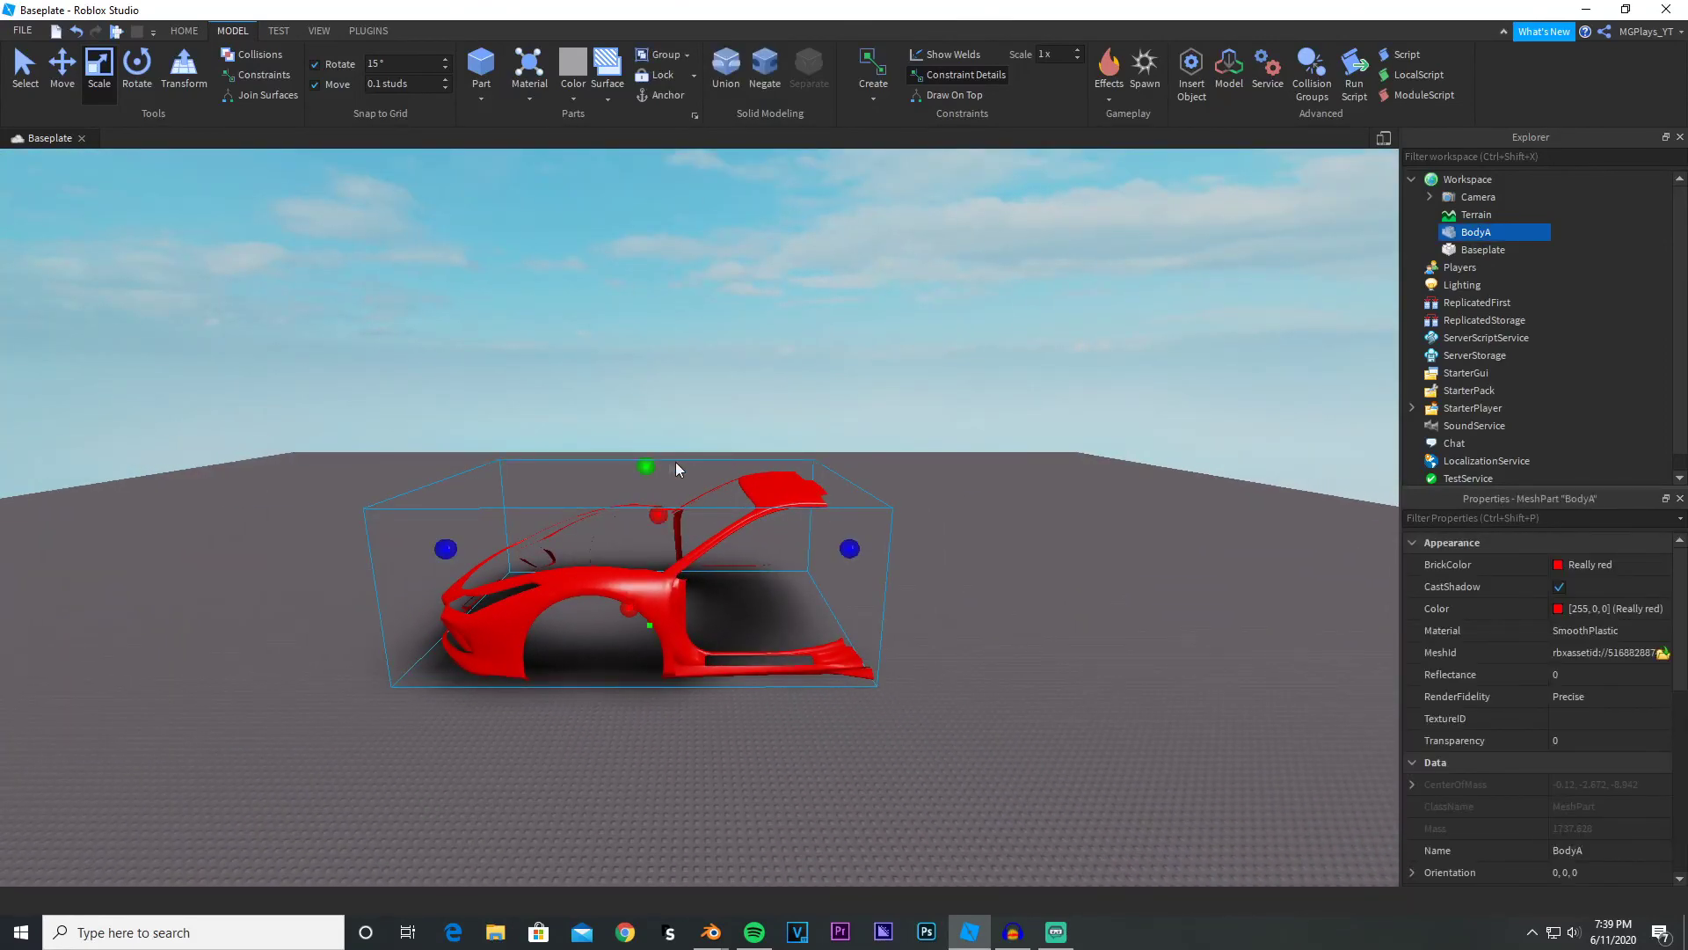
pyautogui.scroll(5, 682, 294)
pyautogui.scroll(-4, 693, 317)
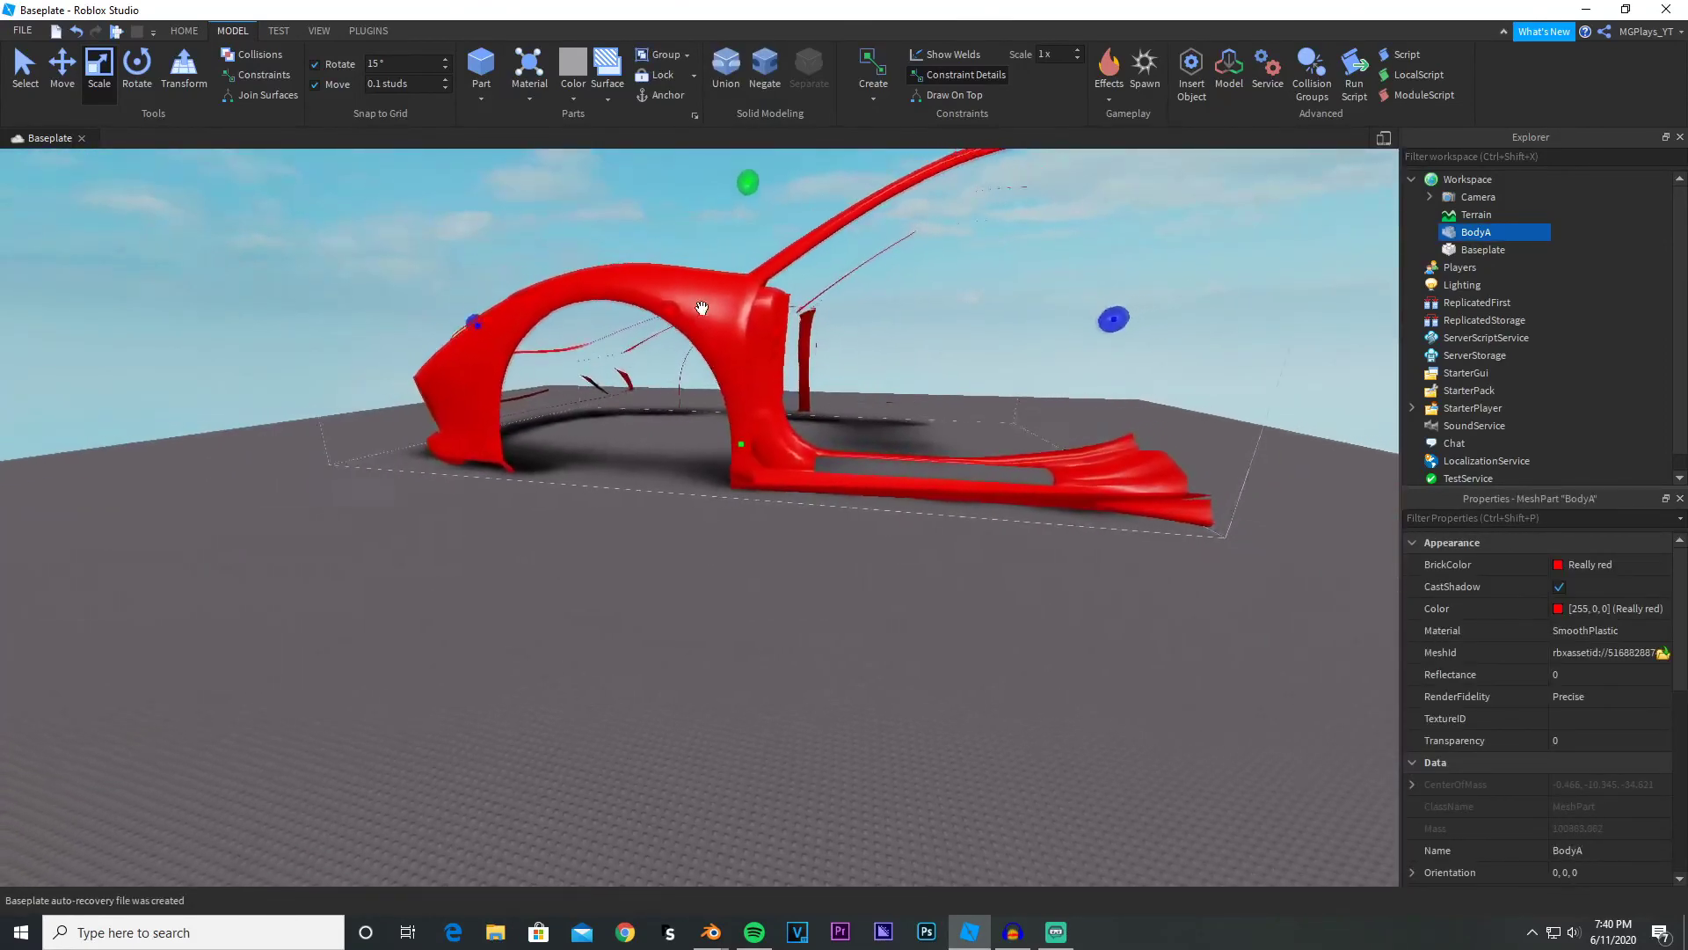
pyautogui.moveTo(741, 188); pyautogui.dragTo(748, 195)
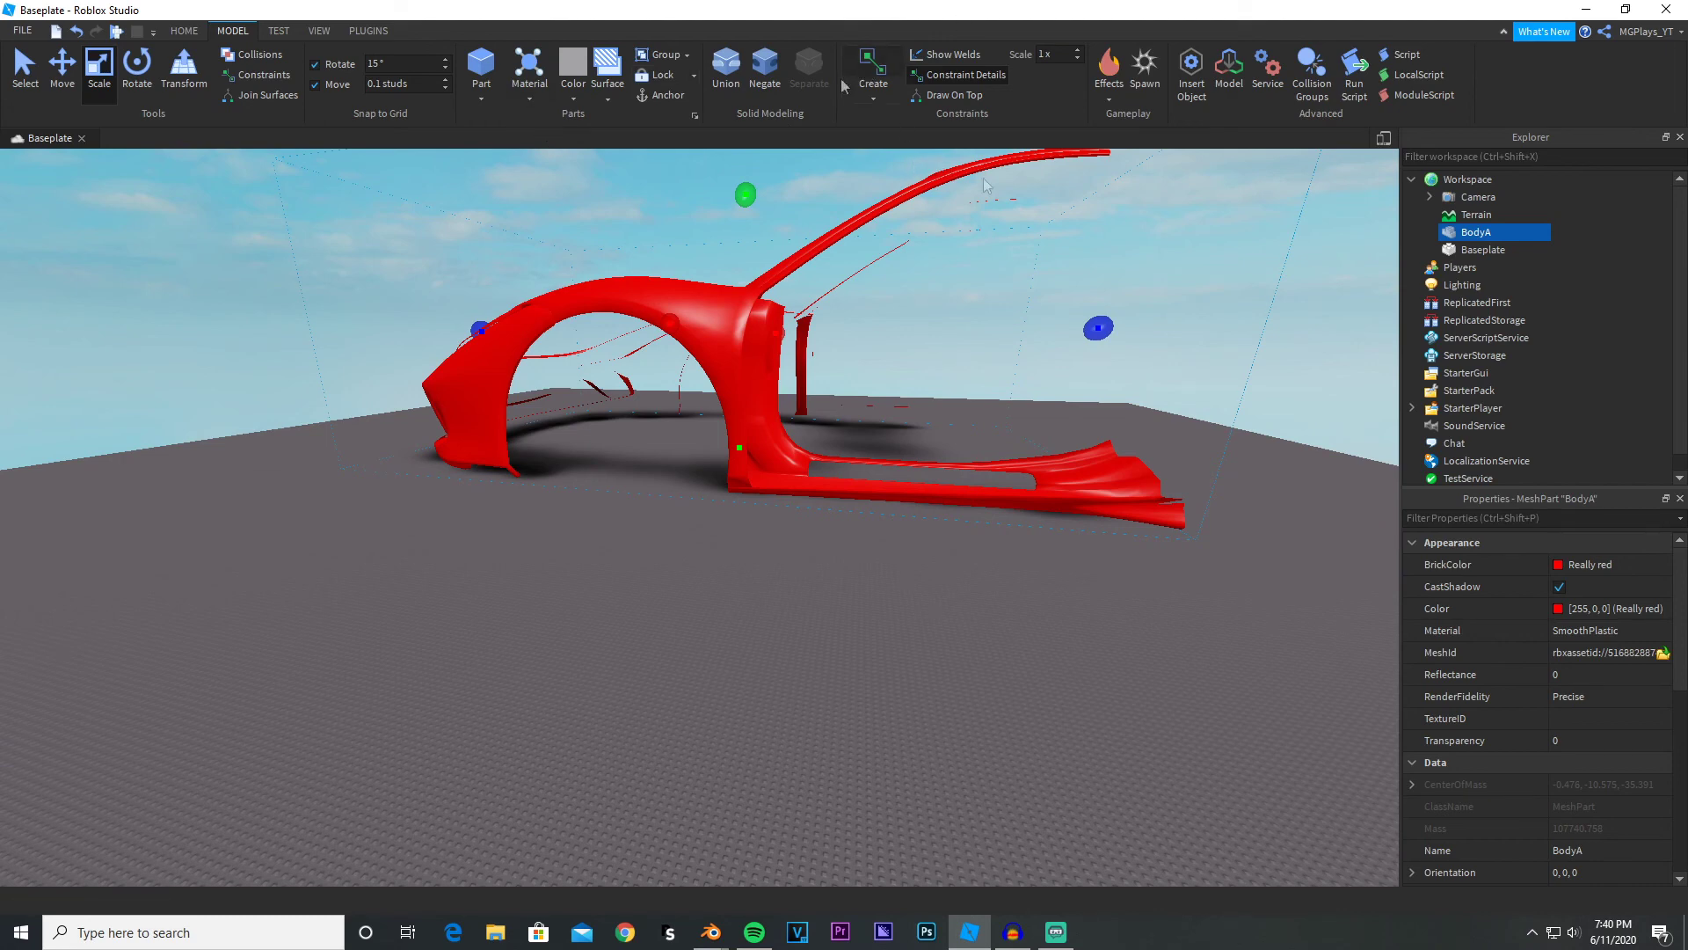
pyautogui.click(656, 615)
# - Orbit the view around the enlarged BodyA shell on the baseplate
pyautogui.scroll(3, 656, 615)
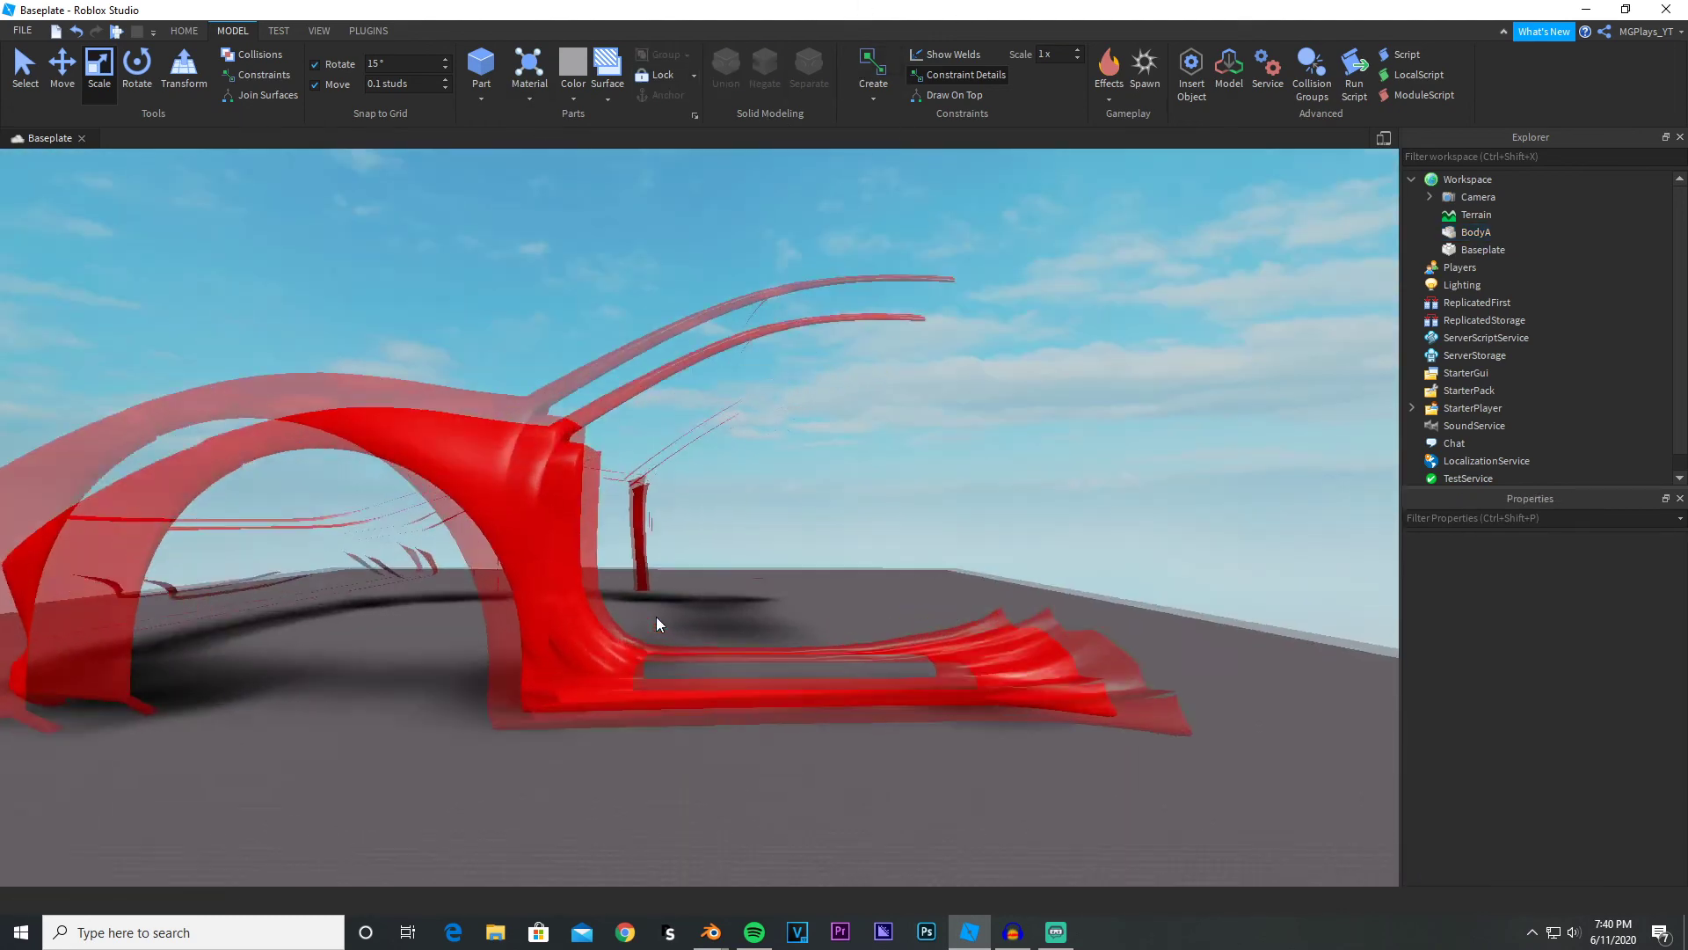
pyautogui.moveTo(656, 616); pyautogui.dragTo(657, 615, button='right')
pyautogui.moveTo(915, 653); pyautogui.dragTo(670, 388, button='right')
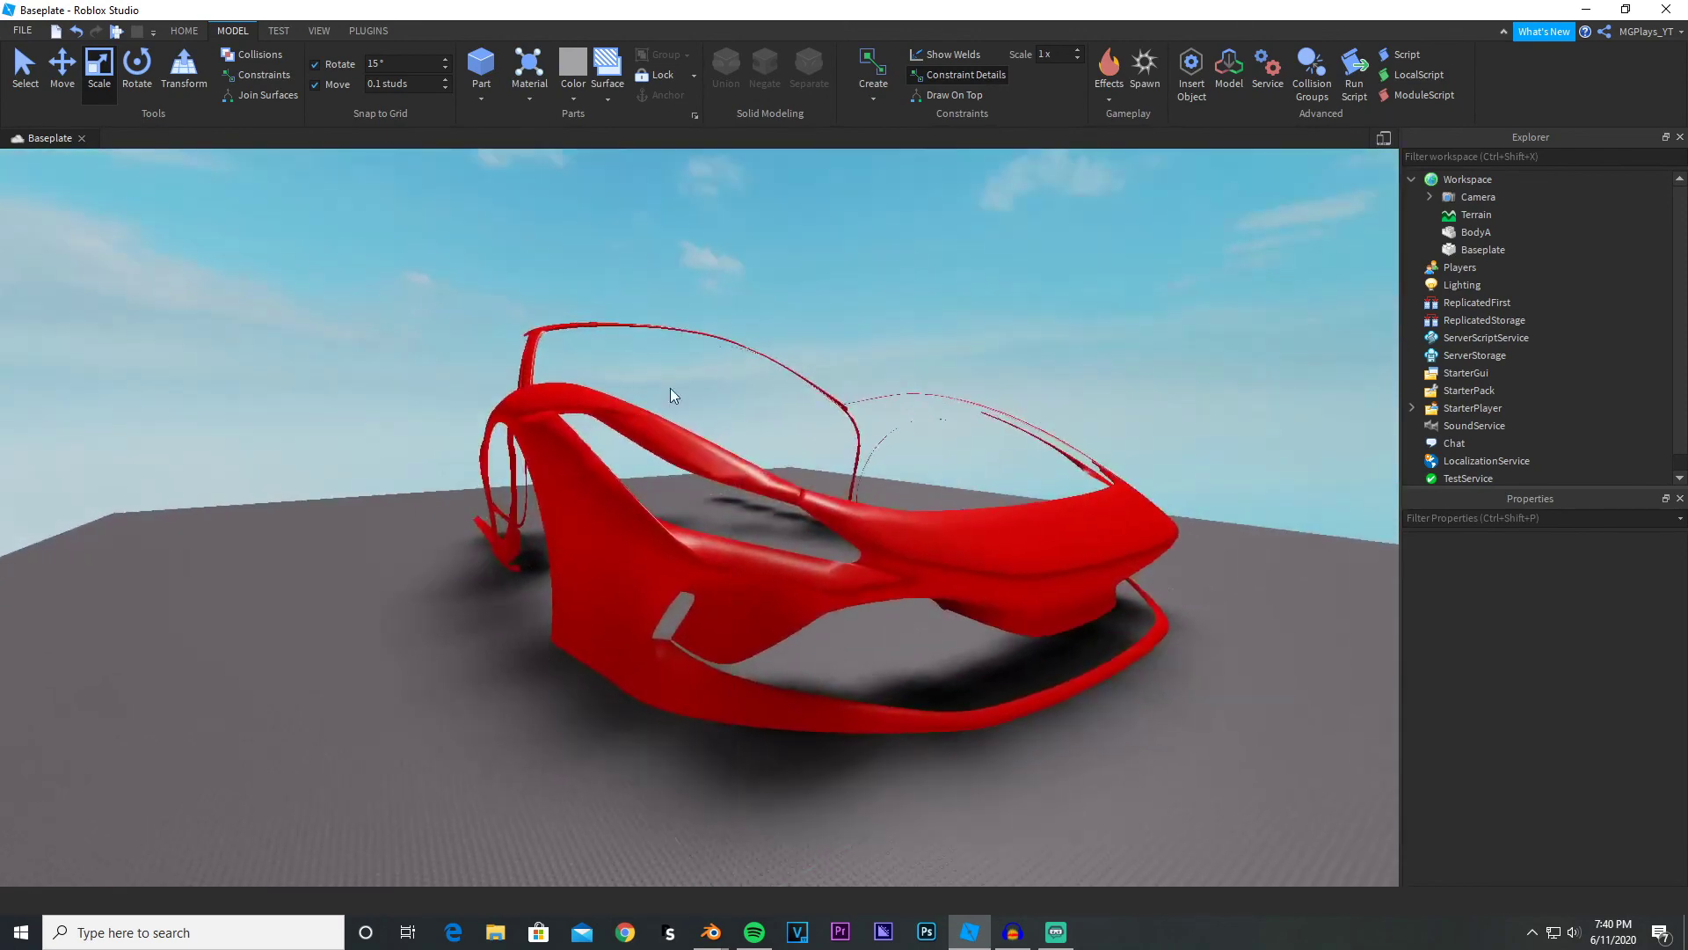
pyautogui.press('w')
pyautogui.press('d')
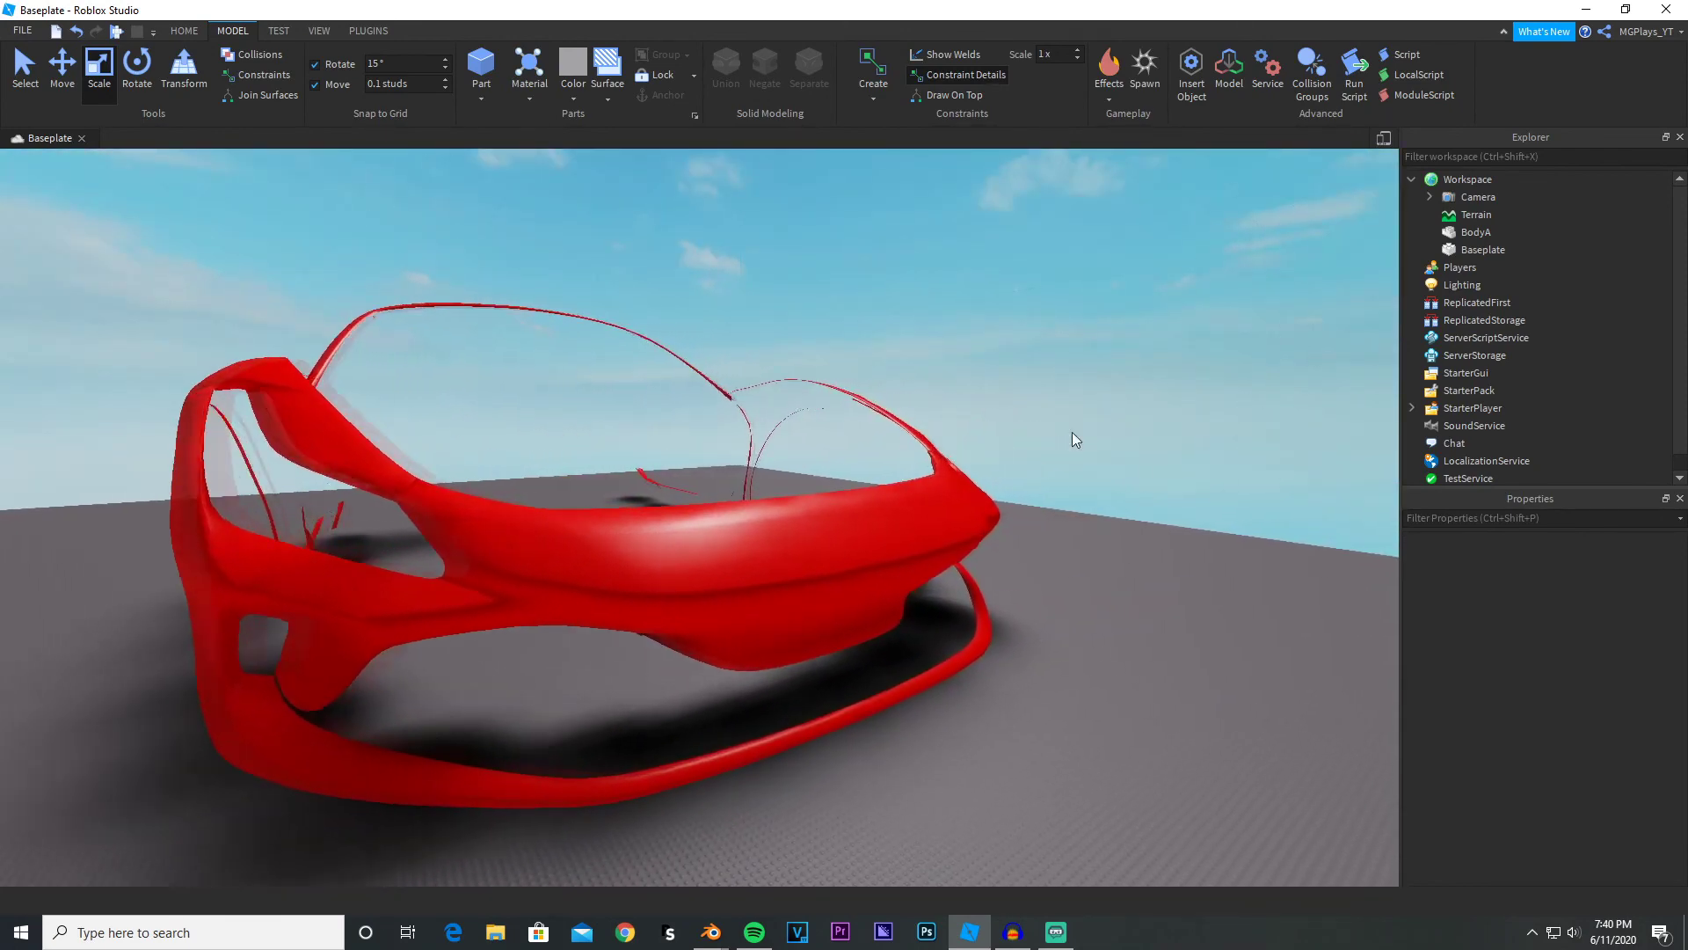
pyautogui.press('w')
pyautogui.press('d')
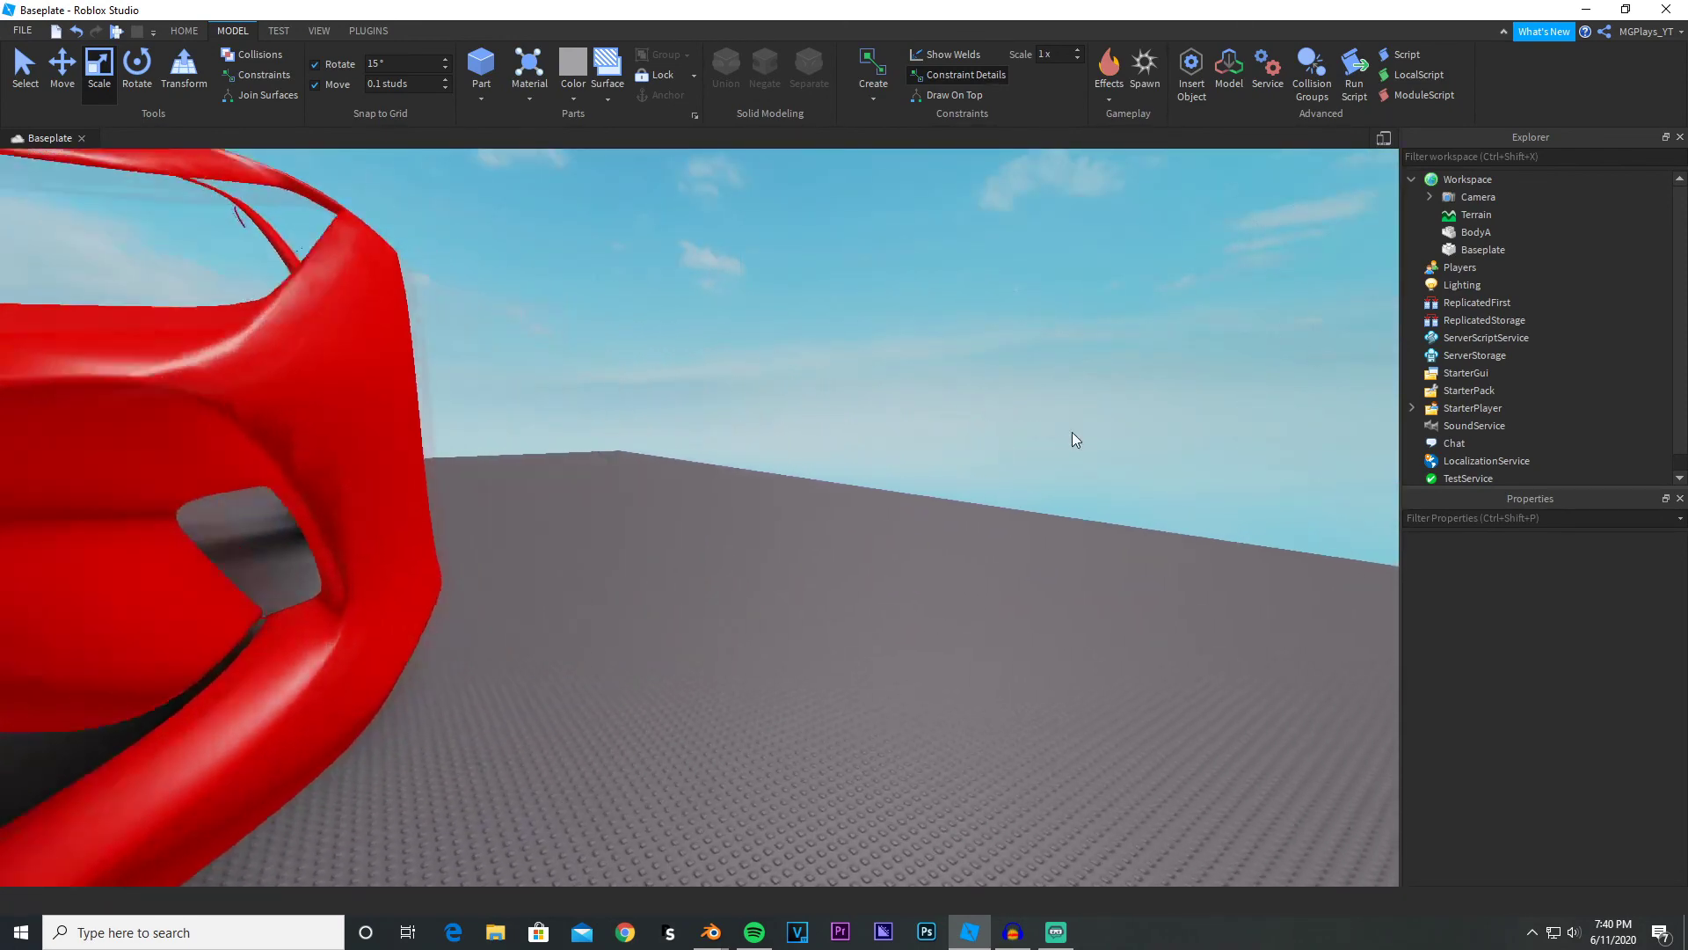
pyautogui.press('w')
pyautogui.press('d')
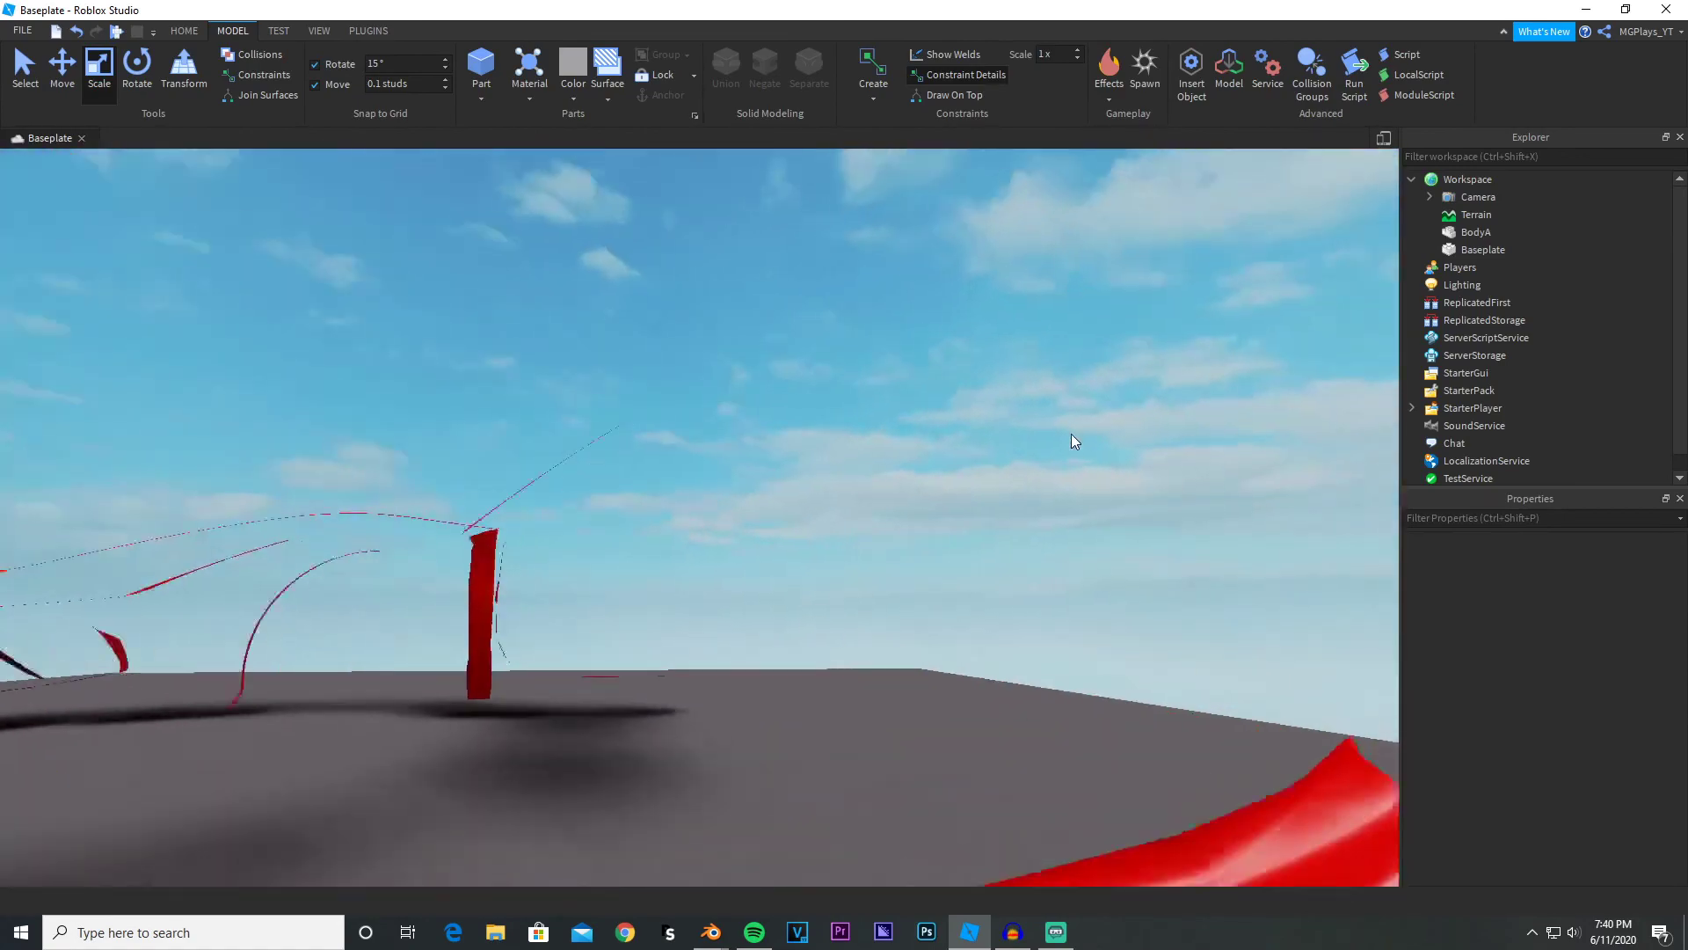
pyautogui.press('w')
pyautogui.press('d')
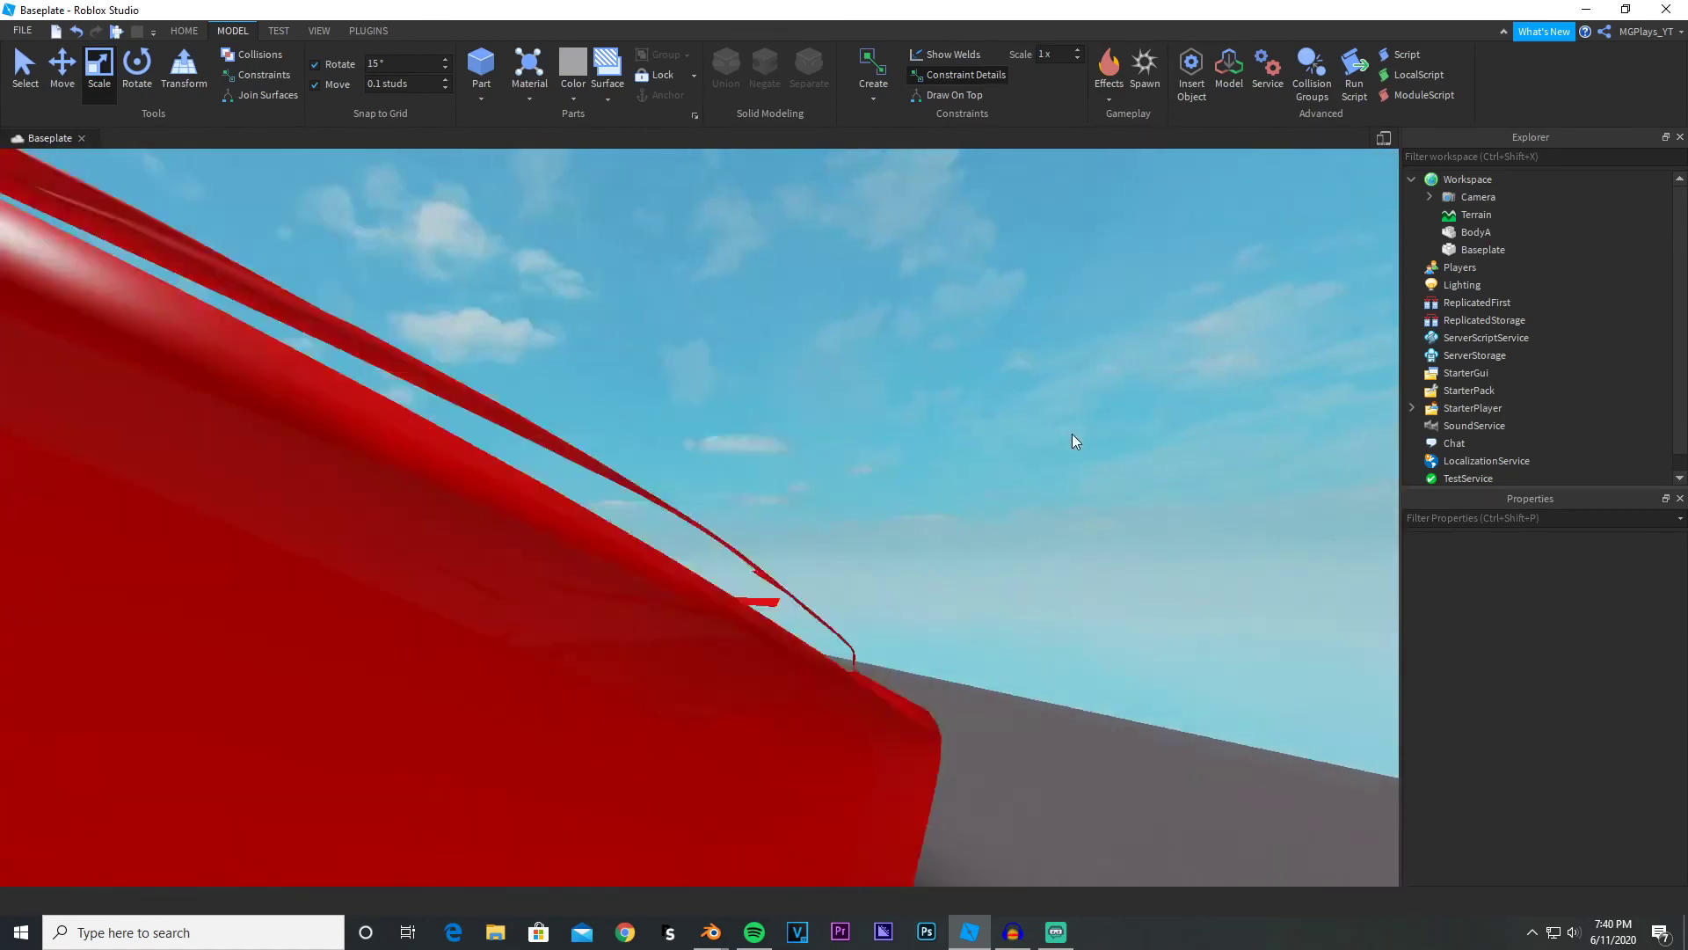
pyautogui.press('s')
pyautogui.press('a')
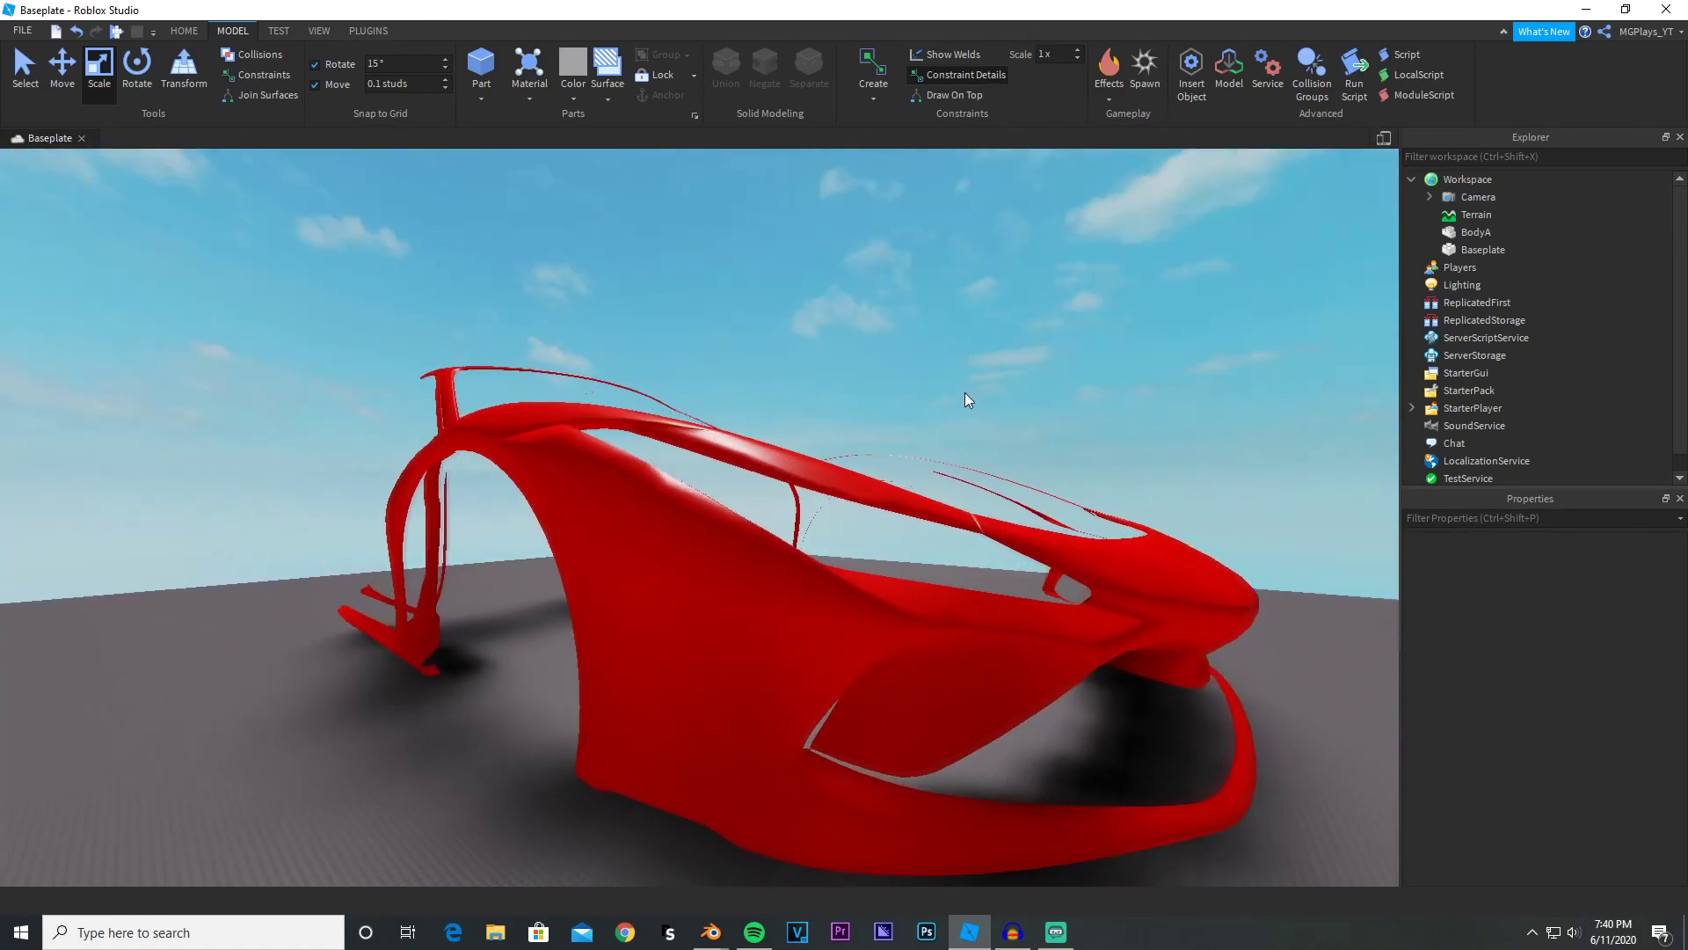